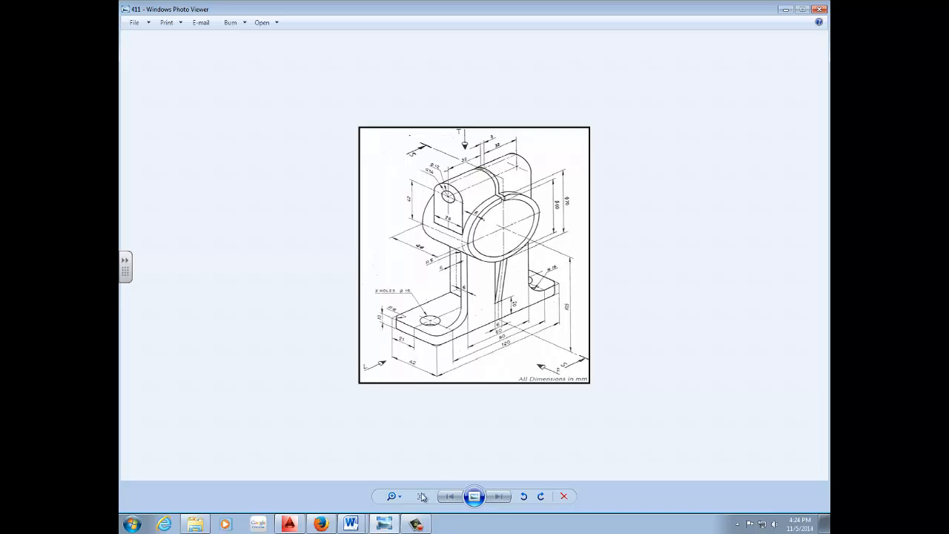
Switch to AutoCAD and draw a rectangle 120 long and 42 wide for the base outline.
left_click(289, 524)
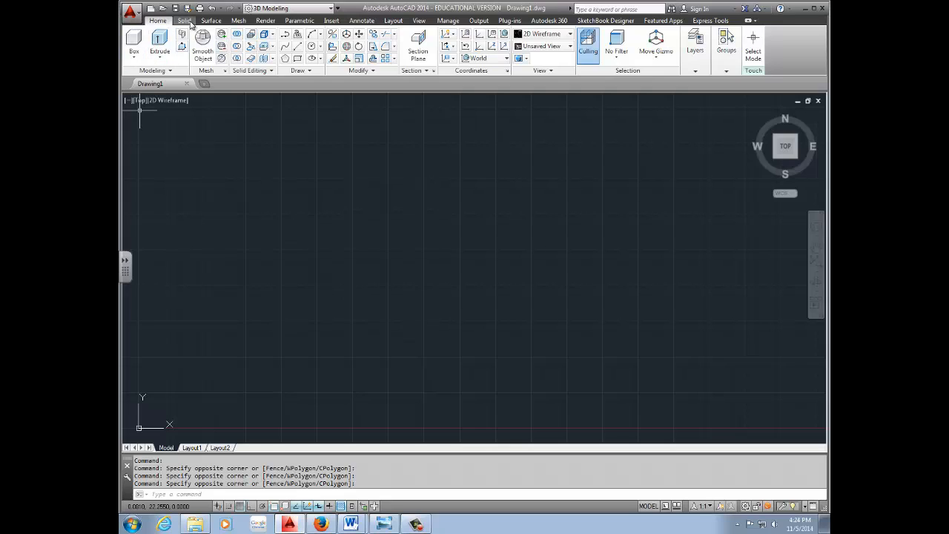
left_click(298, 60)
left_click(248, 358)
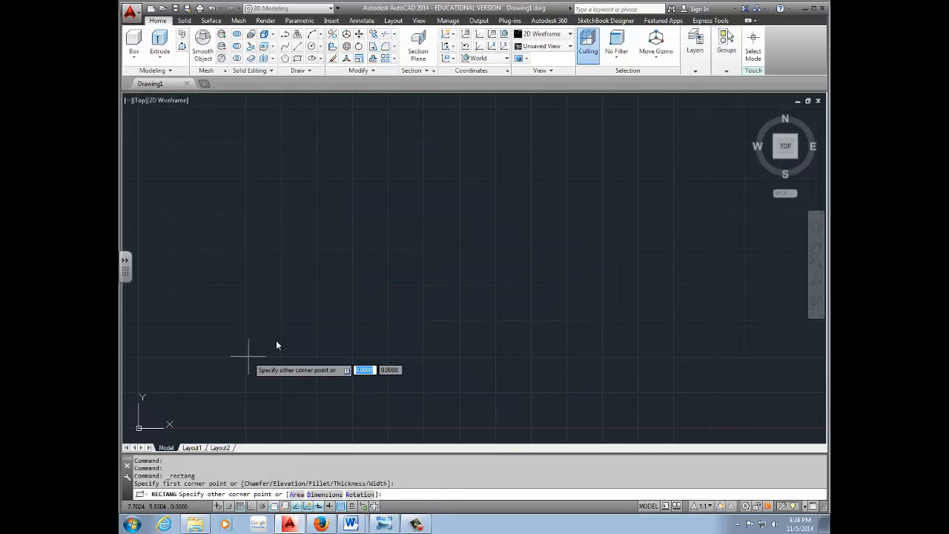
type("d")
key("Return")
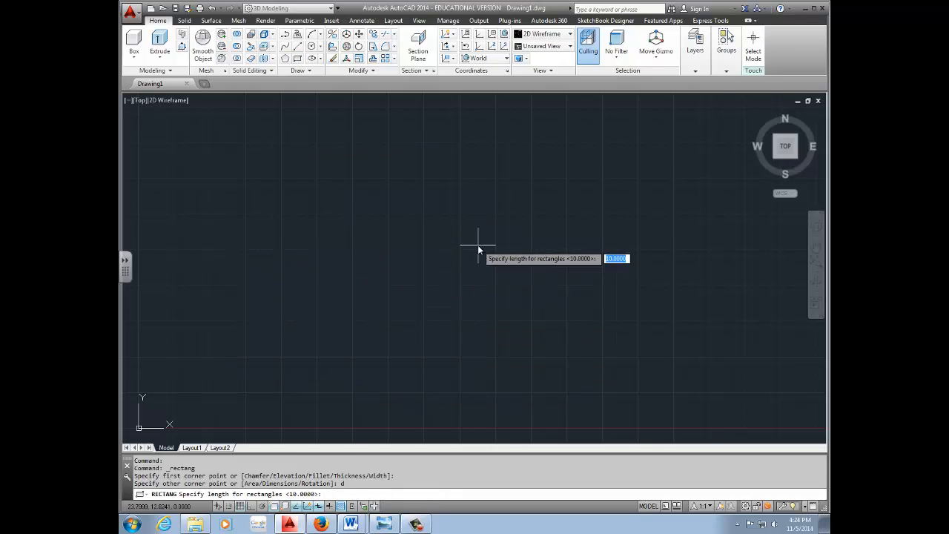
type("120")
key("Return")
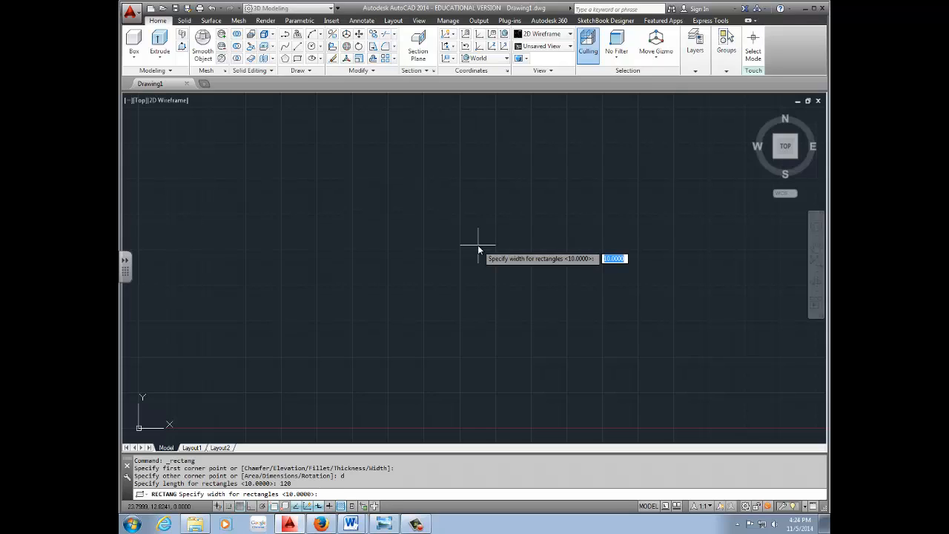
type("42")
key("Return")
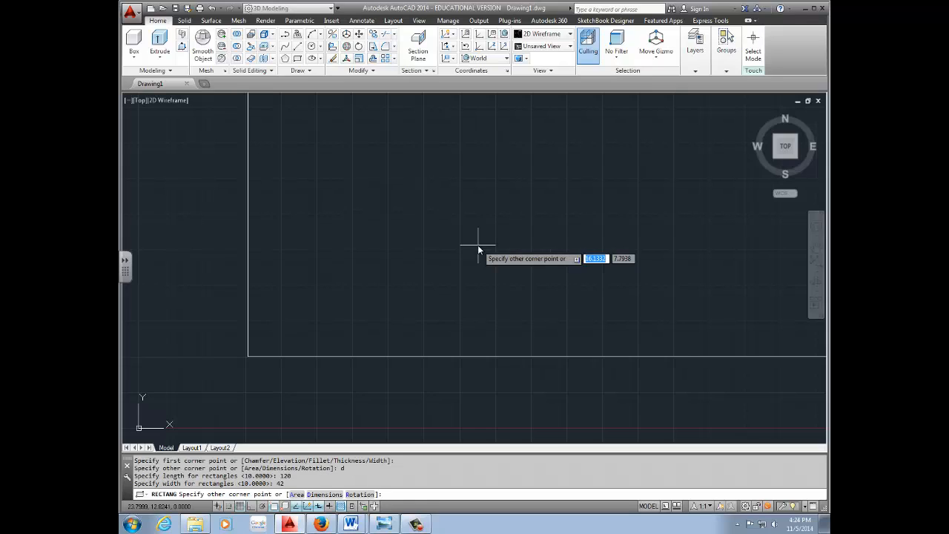
scroll(526, 313, "down", 4)
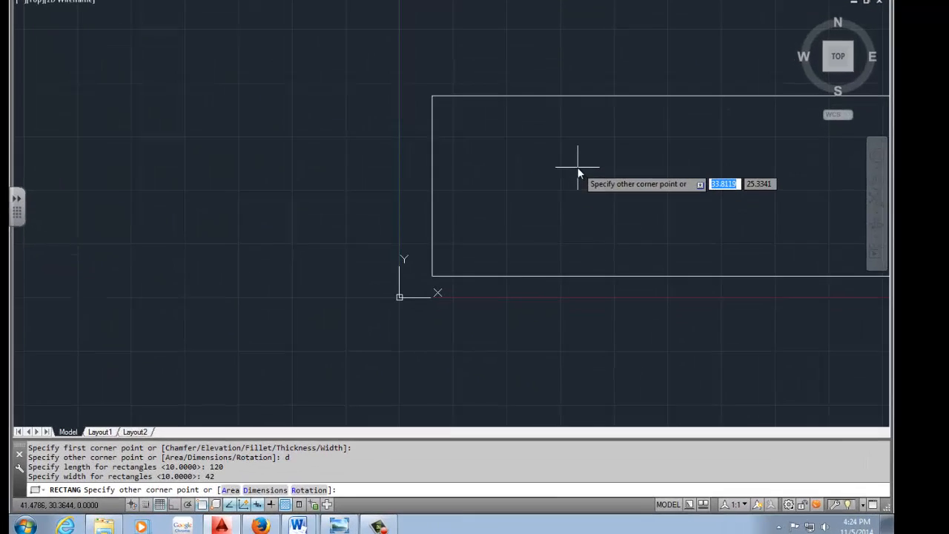
left_click(581, 111)
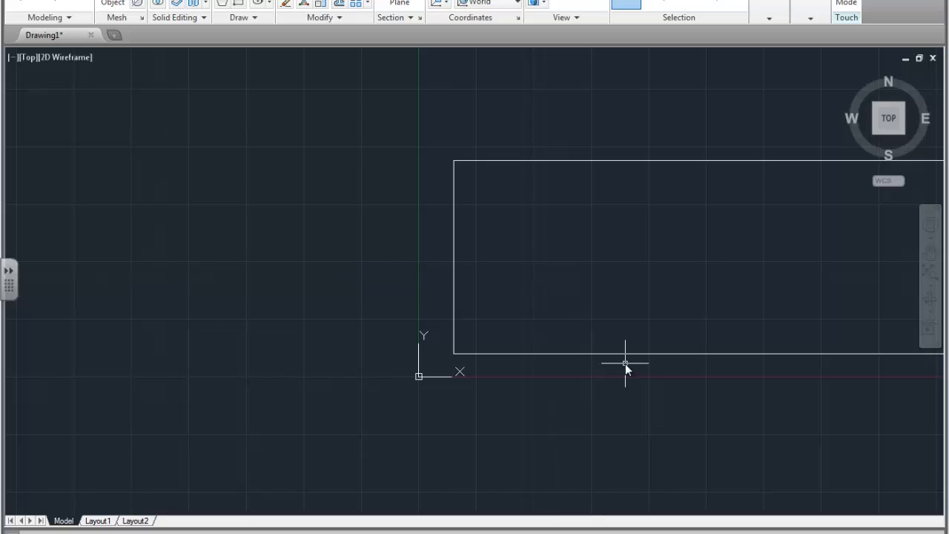
Draw a 15-unit horizontal line inward from the midpoint of the rectangle's left edge.
middle_click_drag(627, 364, 449, 373)
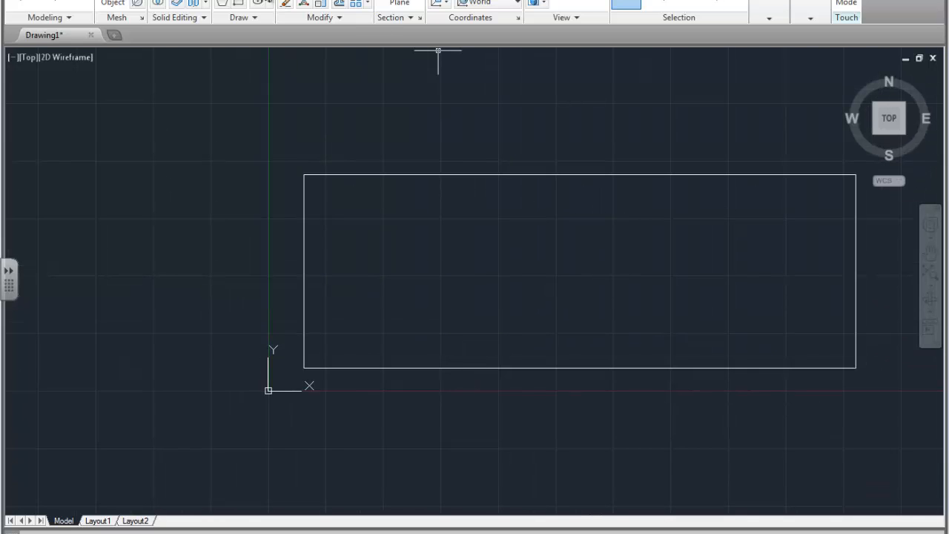
left_click(258, 3)
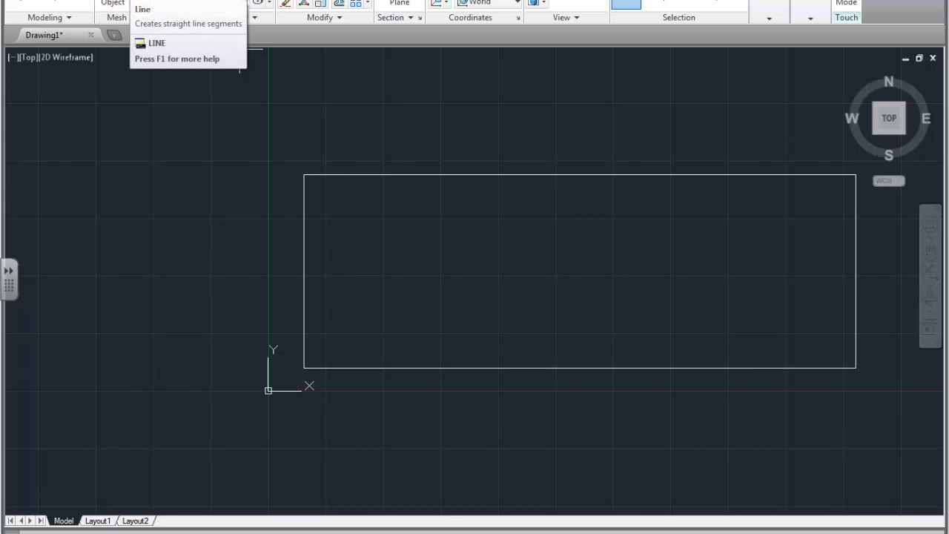
left_click(240, 2)
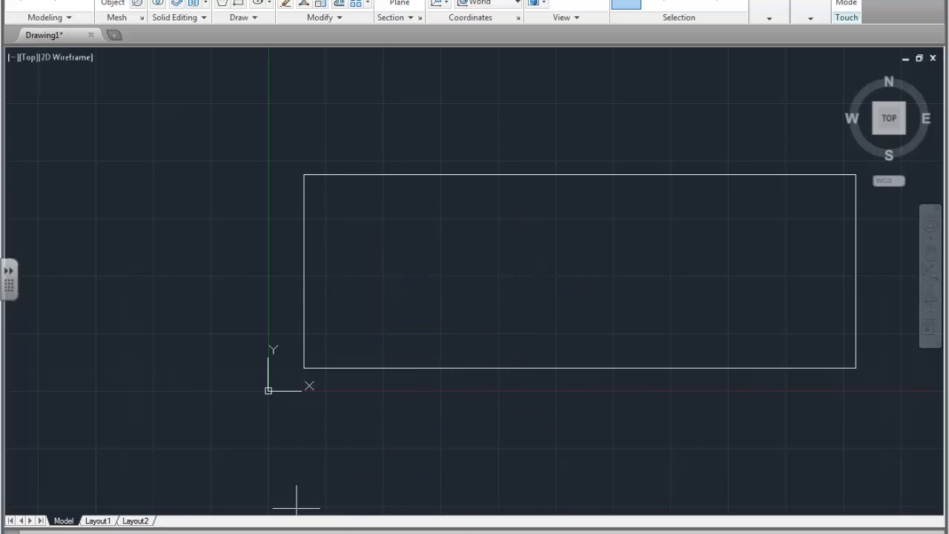
right_click(205, 509, "shift")
left_click(241, 355)
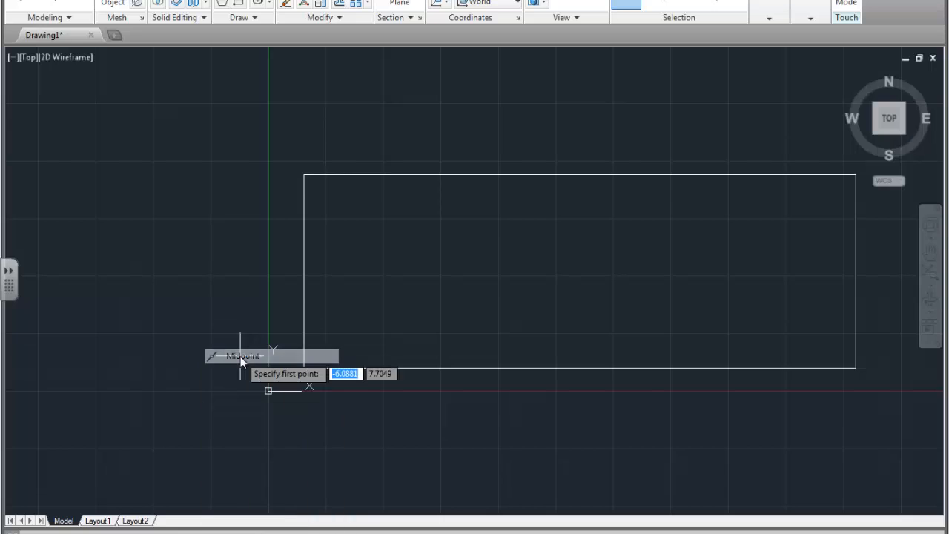
left_click(303, 272)
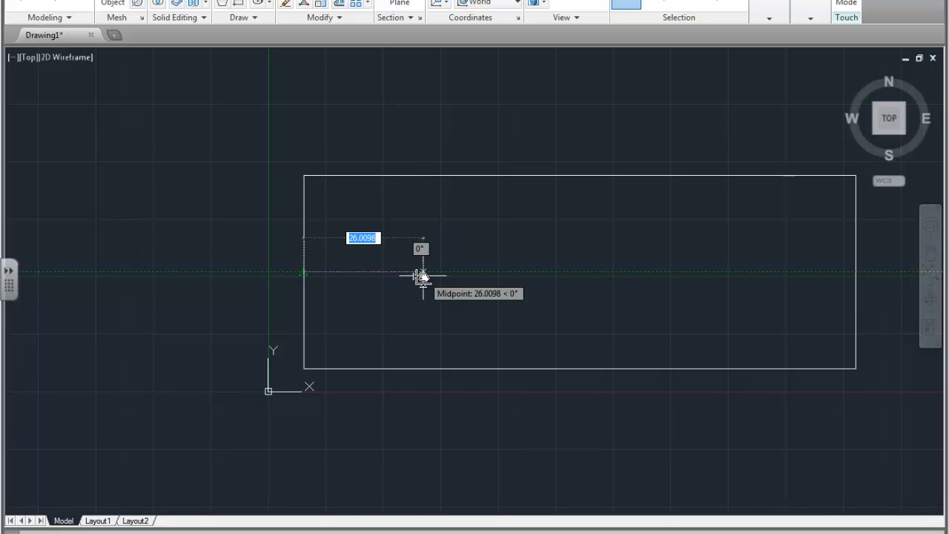
type("15")
key("Return")
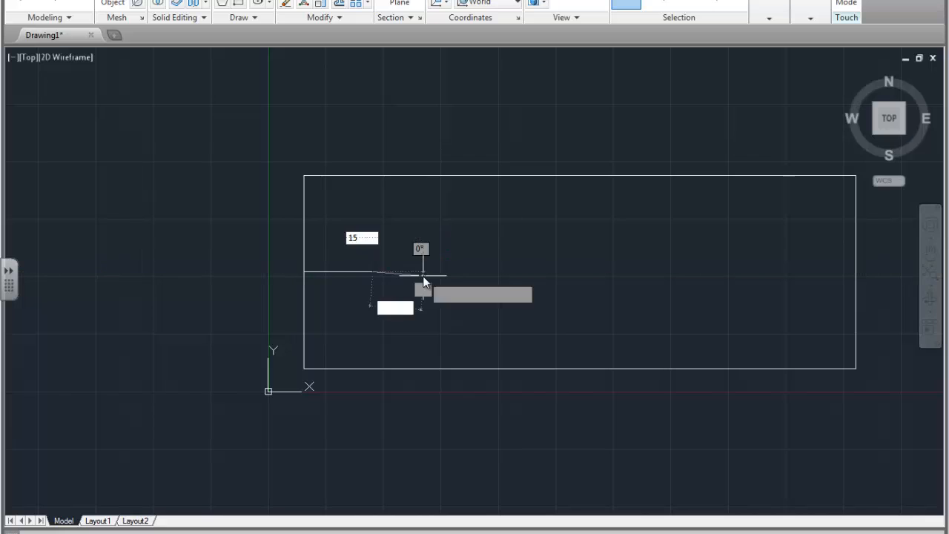
key("Return")
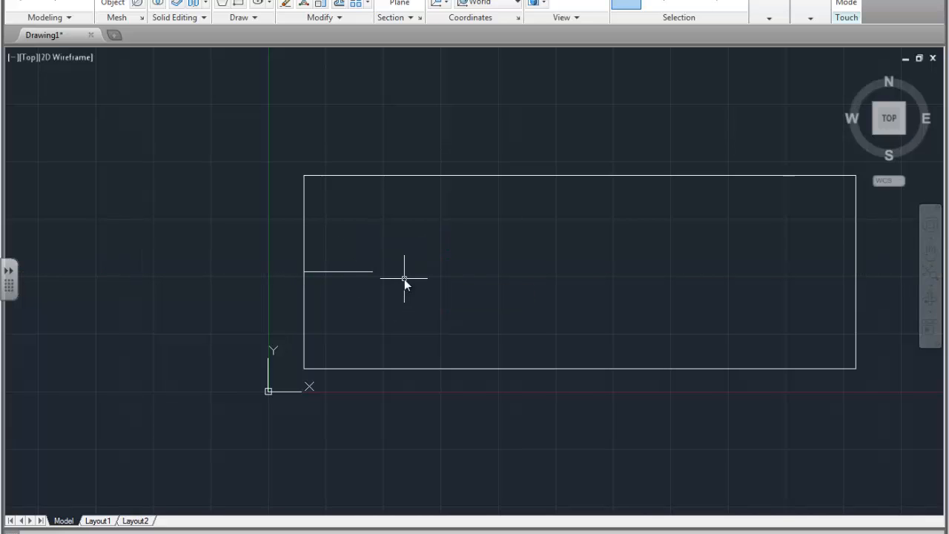
Draw a circle of diameter 15 centred on the line's inner end and delete the helper line.
middle_click_drag(375, 272, 376, 269)
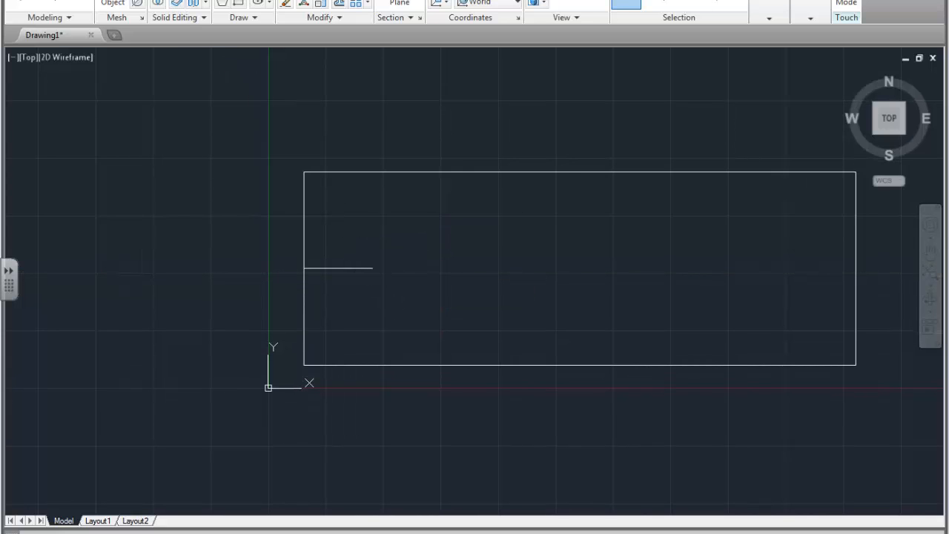
left_click(372, 268)
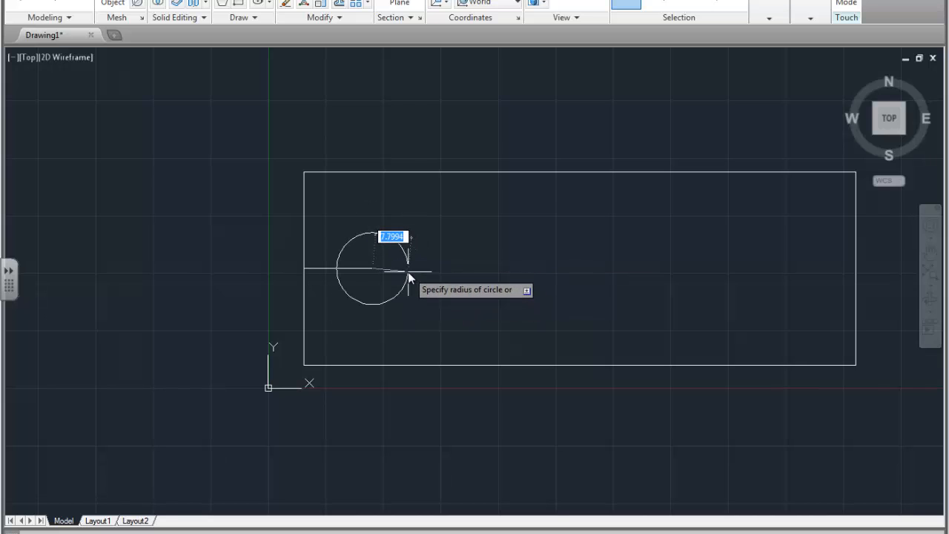
type("d")
key("Return")
type("15")
key("Return")
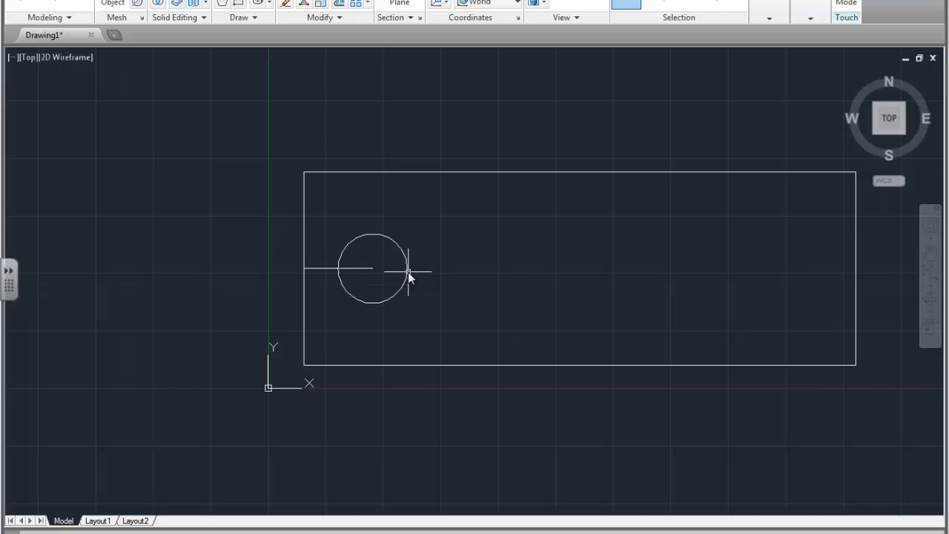
left_click(379, 269)
key("Delete")
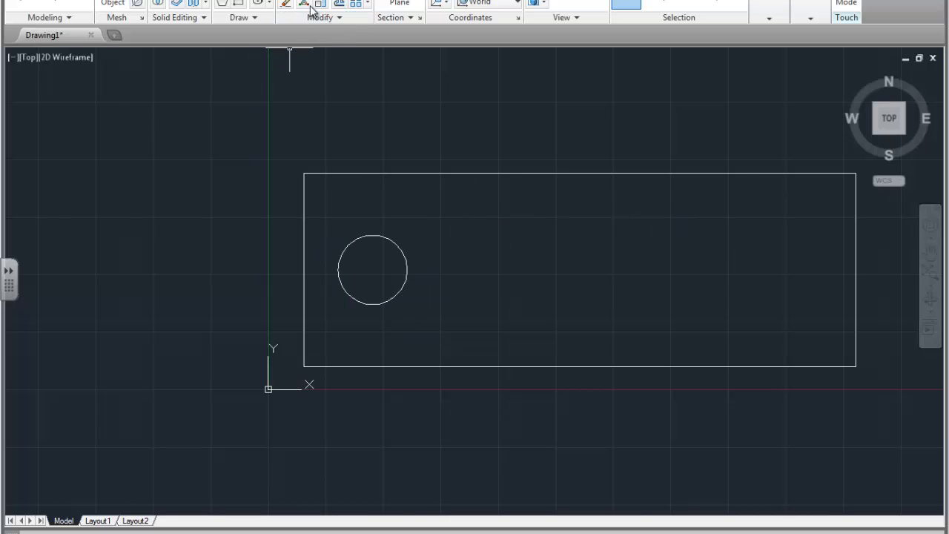
Mirror the circle about the line through the midpoints of the rectangle's two long edges, keeping the original.
left_click(331, 17)
left_click(354, 34)
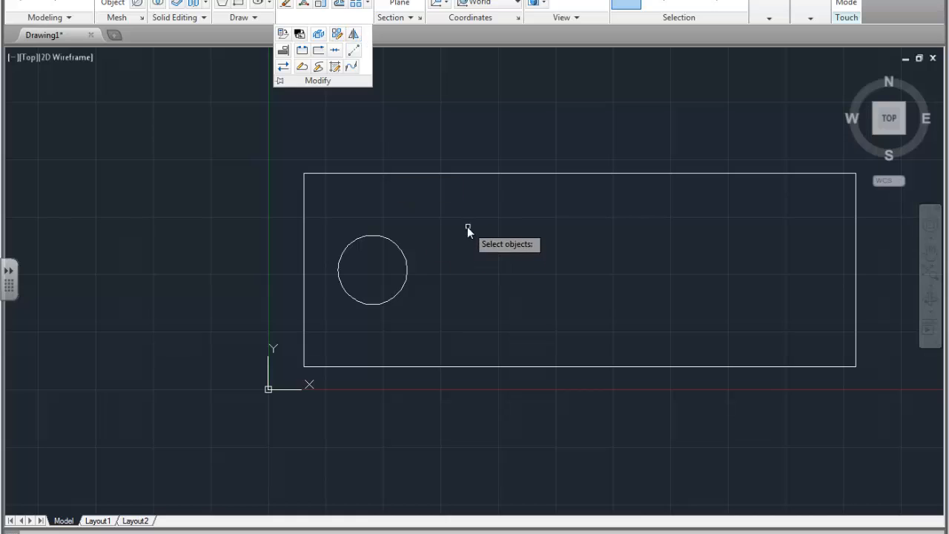
left_click(464, 222)
left_click(358, 306)
key("Return")
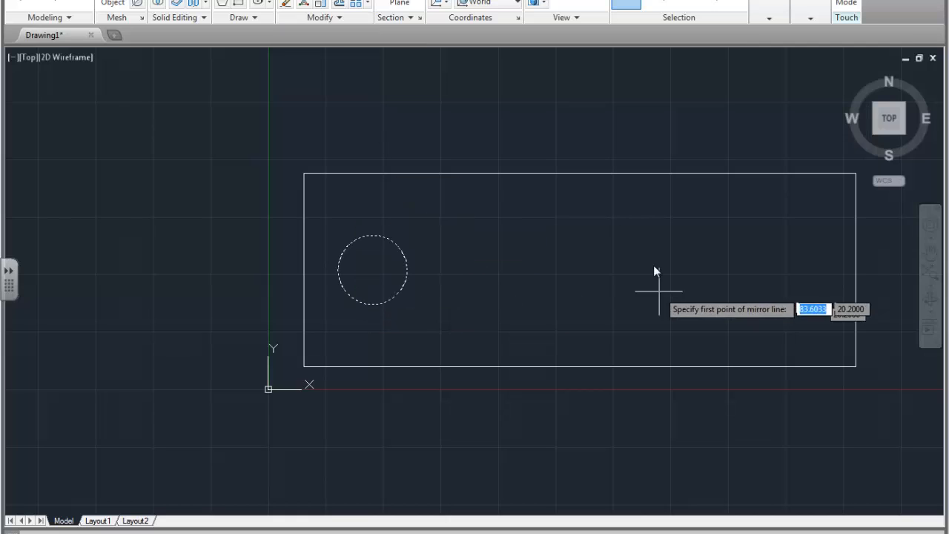
left_click(578, 173)
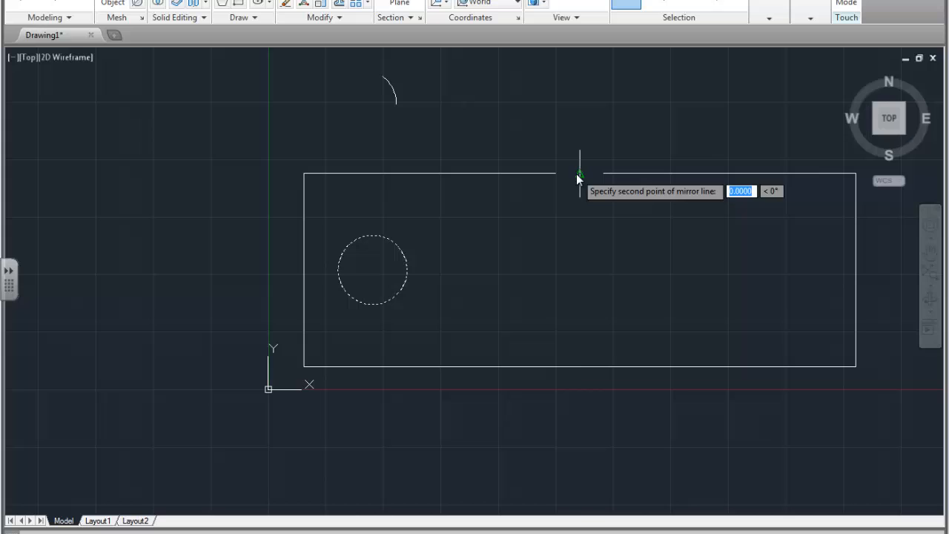
left_click(581, 367)
key("Return")
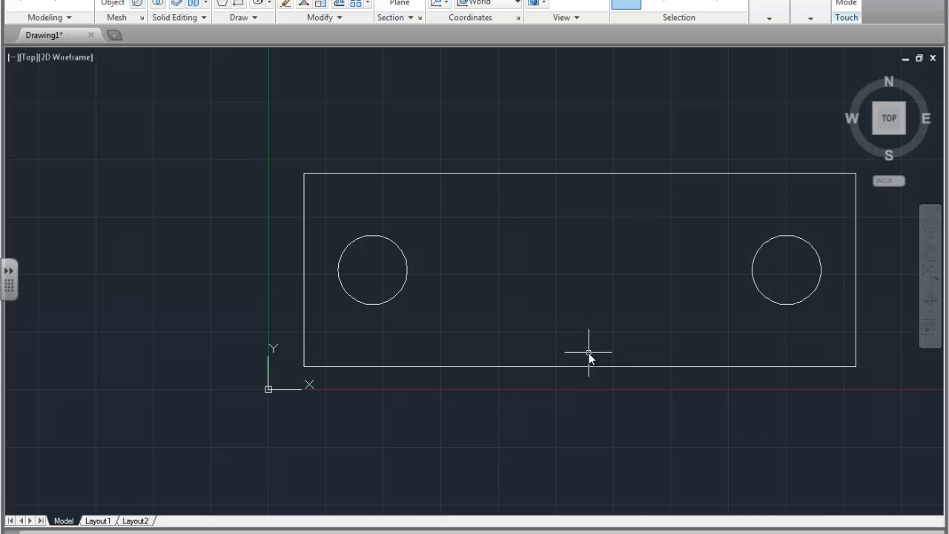
In an isometric-like view, Presspull the area between the rectangle and the two circles to a height of 10.
mouse_move(595, 406)
middle_mouse_down("shift")
mouse_move(593, 388)
mouse_move(644, 269)
mouse_move(587, 290)
mouse_move(625, 290)
mouse_move(523, 297)
mouse_move(615, 307)
middle_mouse_up("shift")
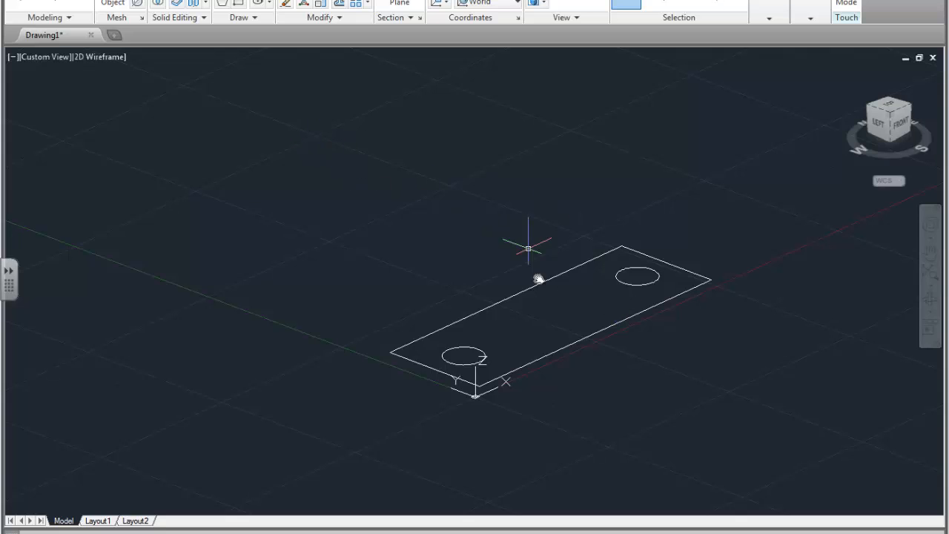
middle_click_drag(538, 279, 466, 299)
scroll(307, 409, "up", 4)
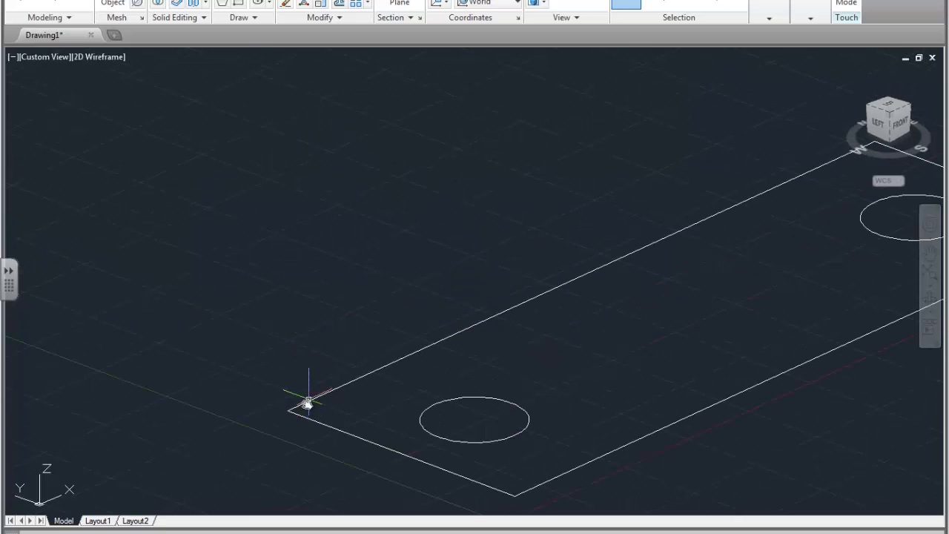
middle_click_drag(751, 372, 464, 383)
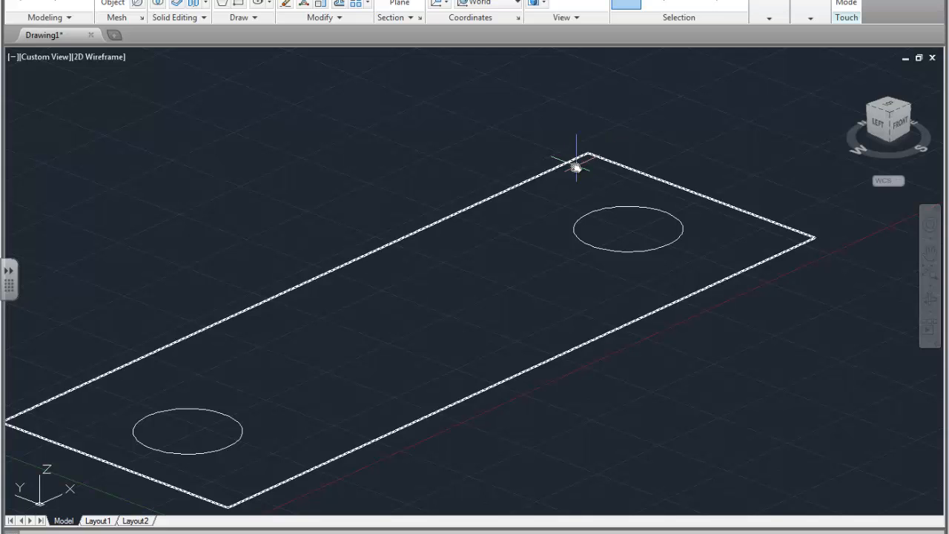
scroll(514, 195, "down", 4)
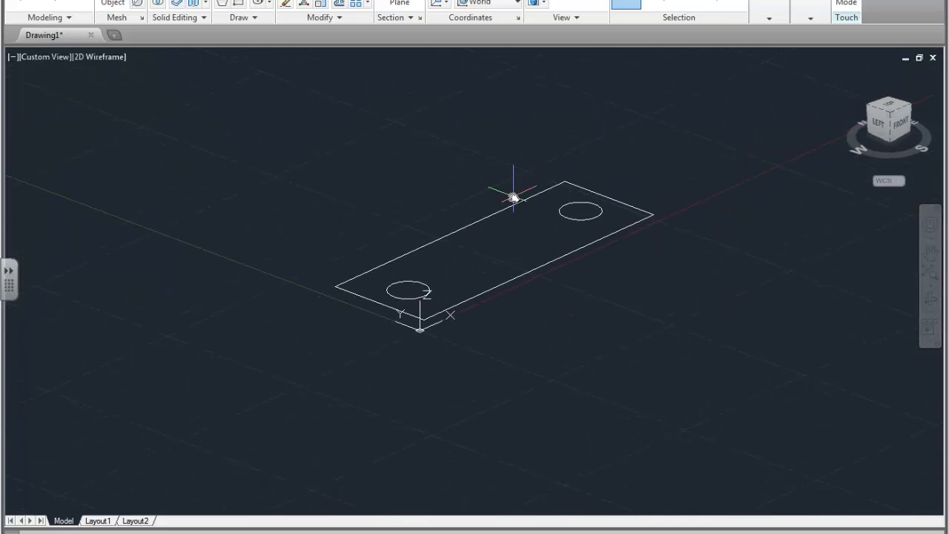
middle_click_drag(448, 182, 409, 219)
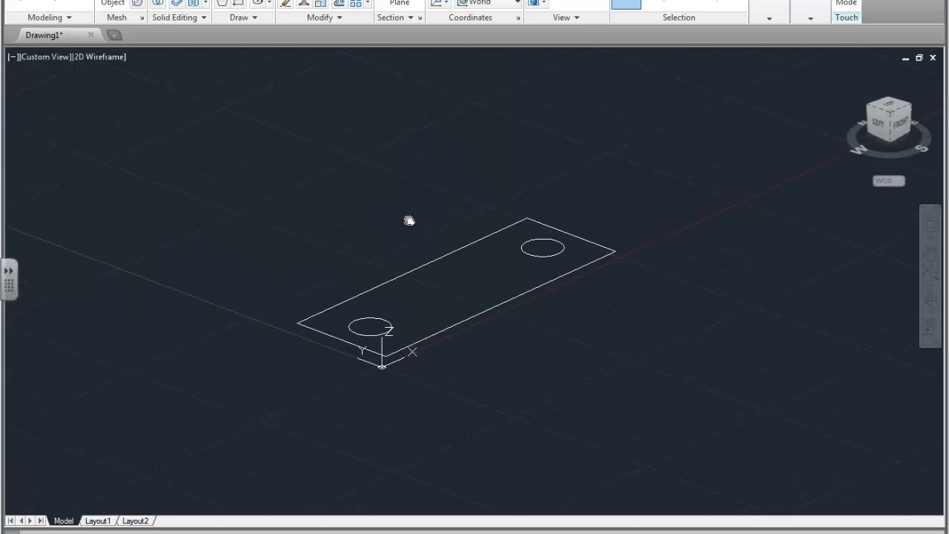
scroll(409, 221, "up", 1)
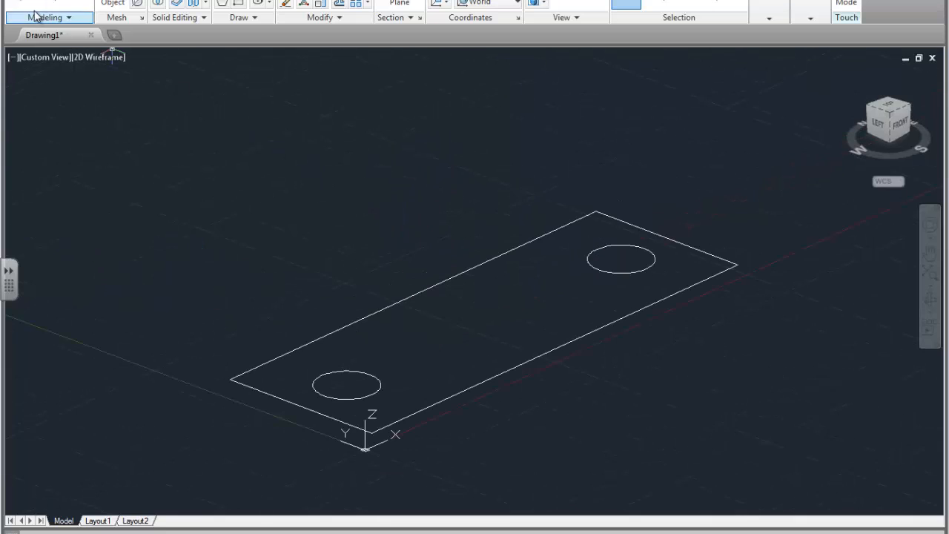
left_click(460, 348)
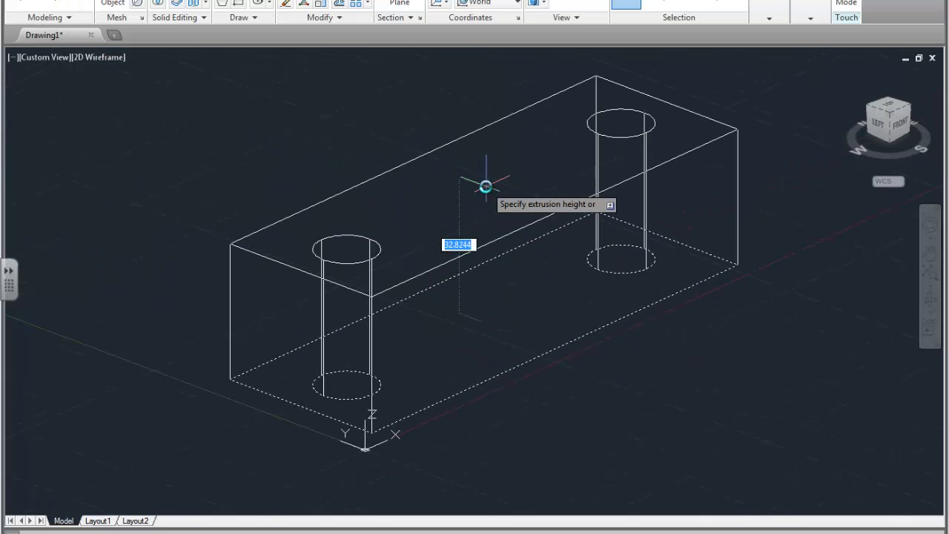
type("10")
key("Return")
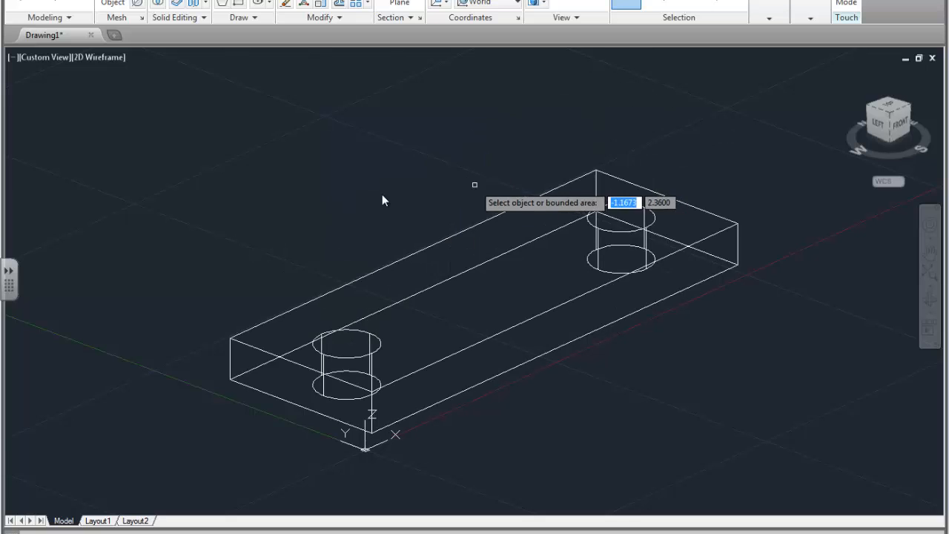
key("Return")
Set the visual style of the base plate view to Conceptual.
middle_click_drag(313, 249, 192, 275)
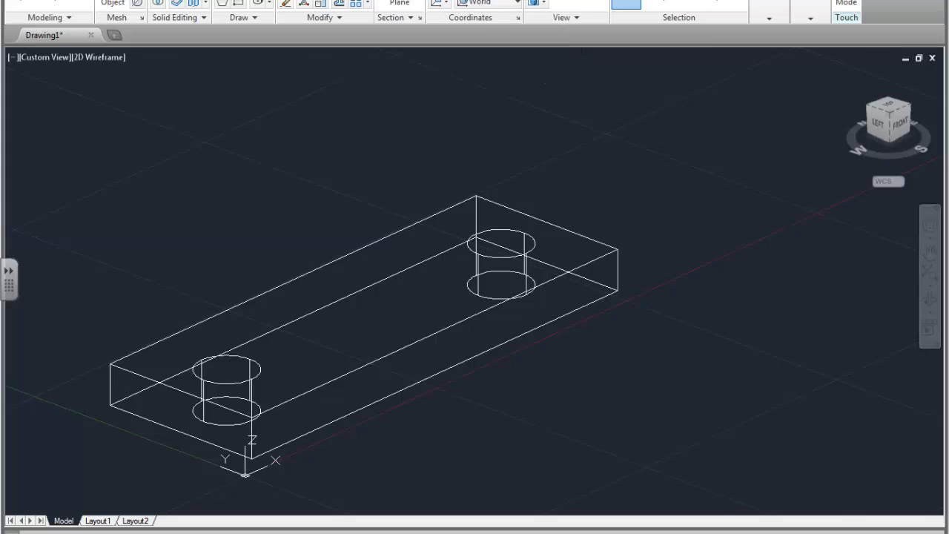
left_click(568, 2)
left_click(458, 11)
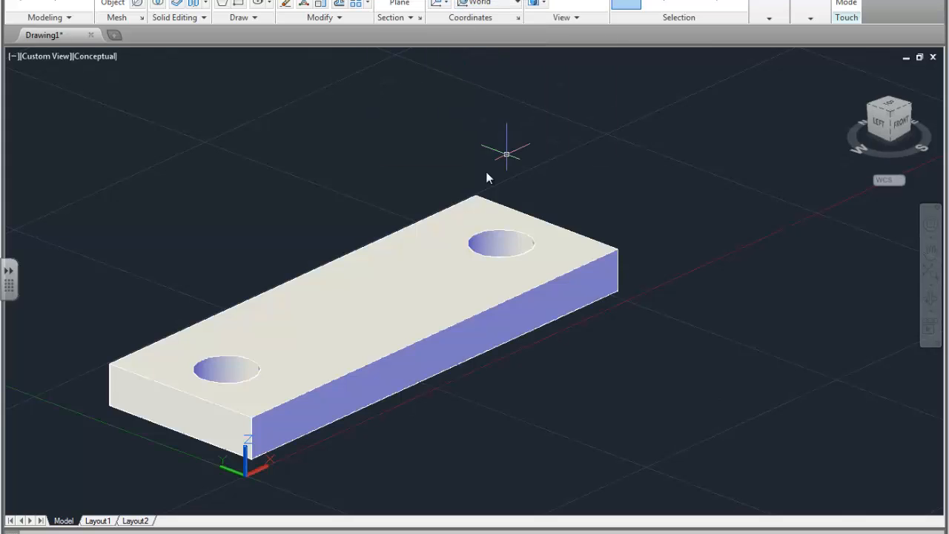
Turn off the grid display and keep the base plate in view.
mouse_move(487, 173)
middle_mouse_down("shift")
mouse_move(515, 176)
mouse_move(682, 254)
middle_mouse_up("shift")
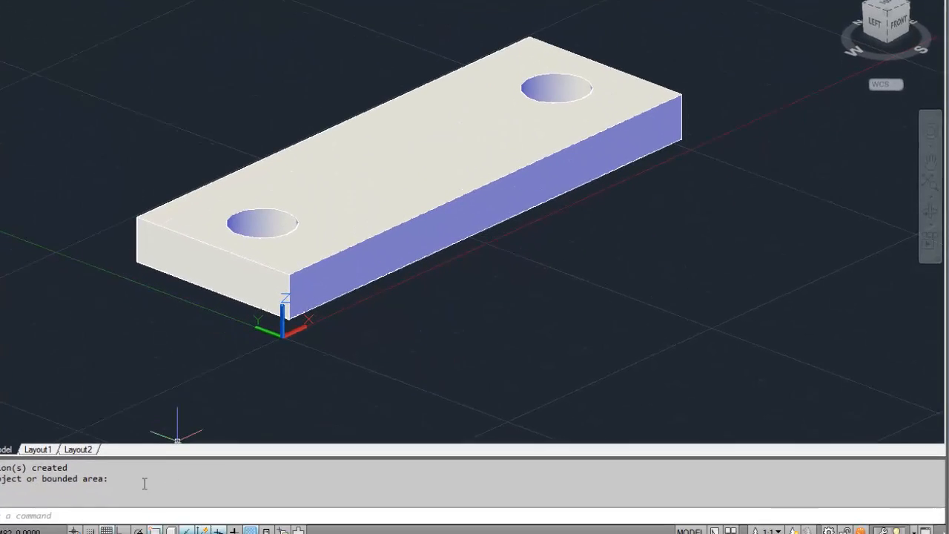
left_click(90, 512)
middle_click_drag(461, 326, 229, 326)
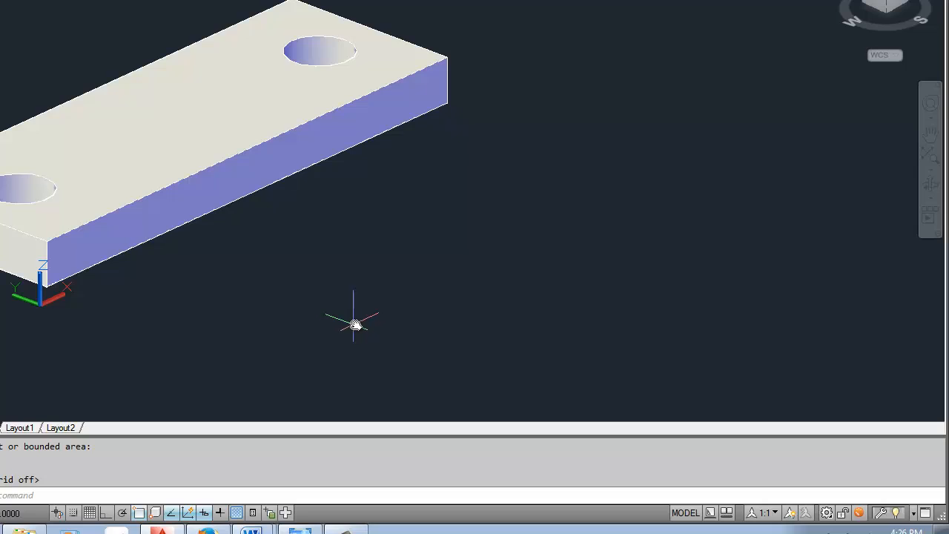
middle_click_drag(356, 322, 640, 297)
middle_click_drag(544, 218, 389, 240)
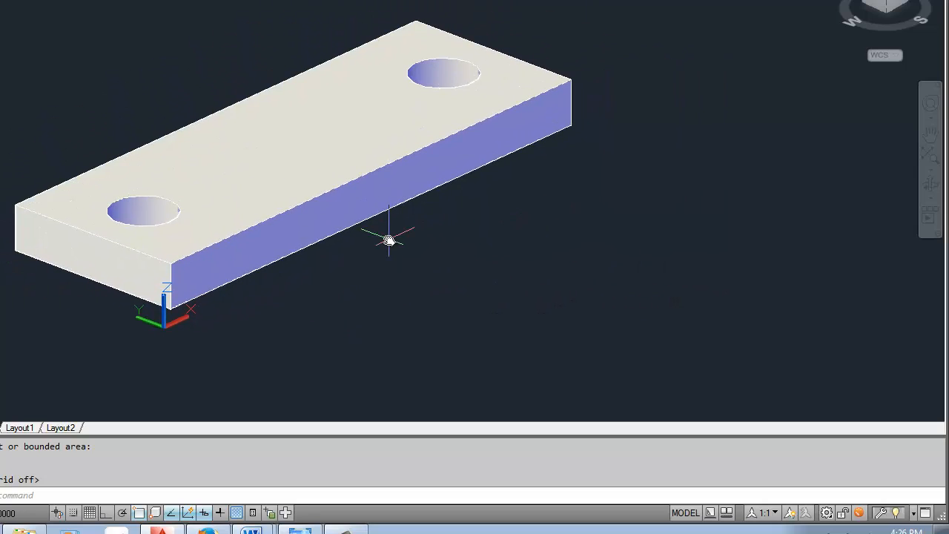
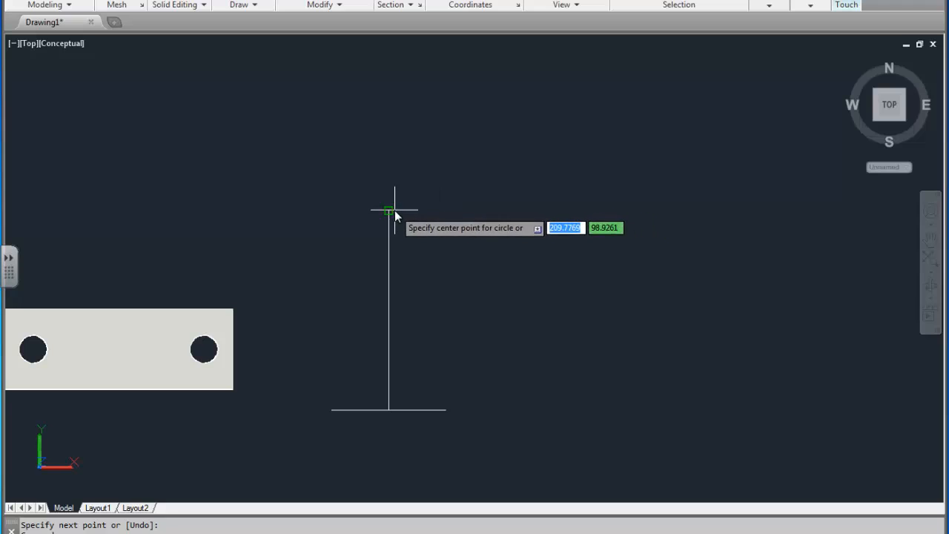
Draw a circle with a diameter of 70 centred on the upper end of the vertical line.
left_click(389, 211)
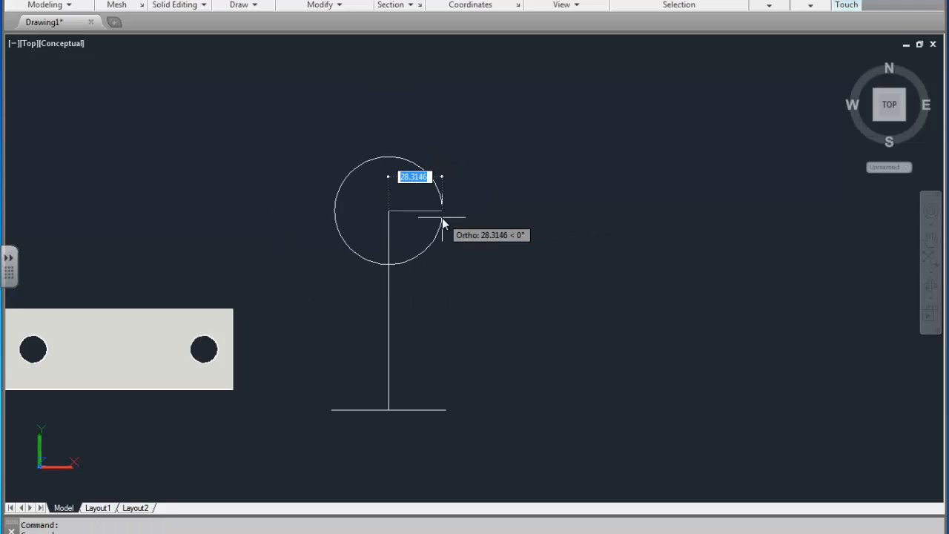
type("d")
key("Return")
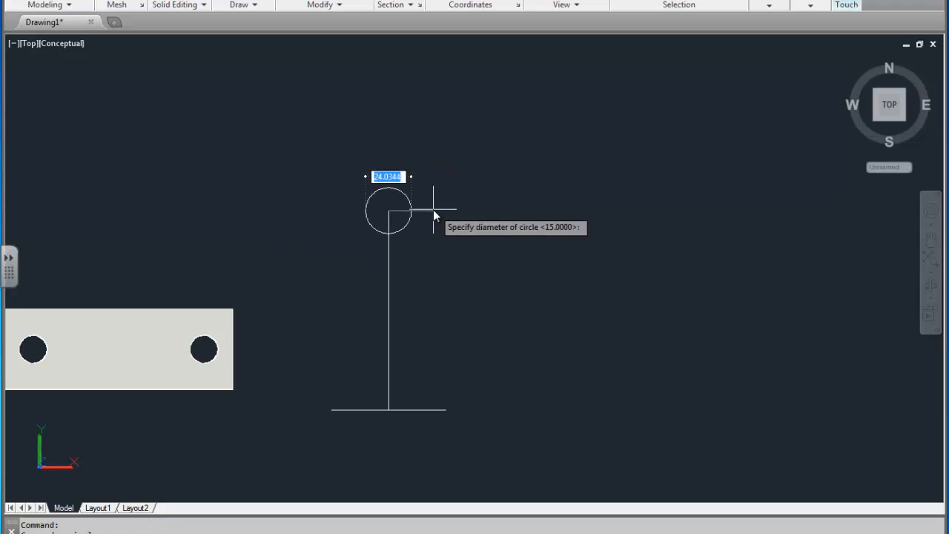
type("7.5")
key("Return")
Draw a concentric circle with a diameter of 60 at the upper end of the vertical line.
key("Return")
left_click(390, 212)
type("d")
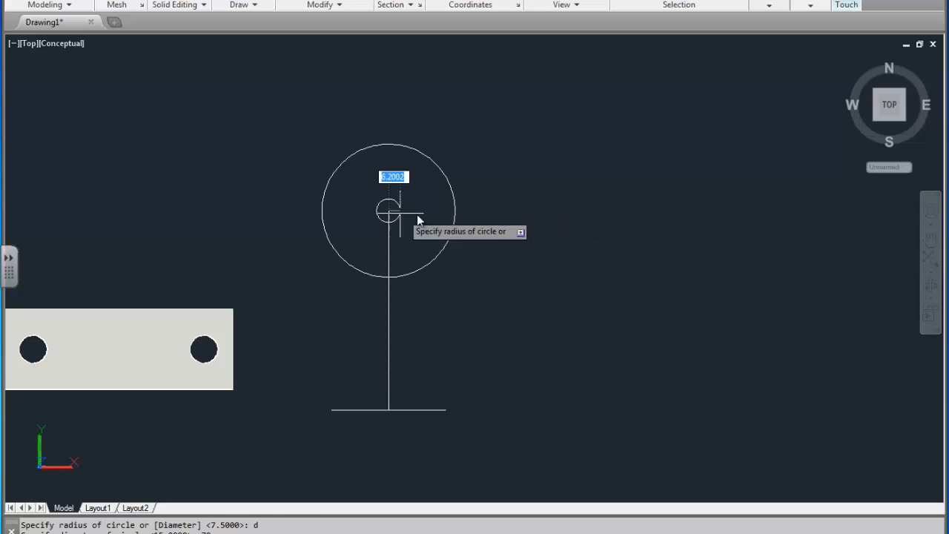
key("Return")
type("d")
key("Return")
type("60")
key("Return")
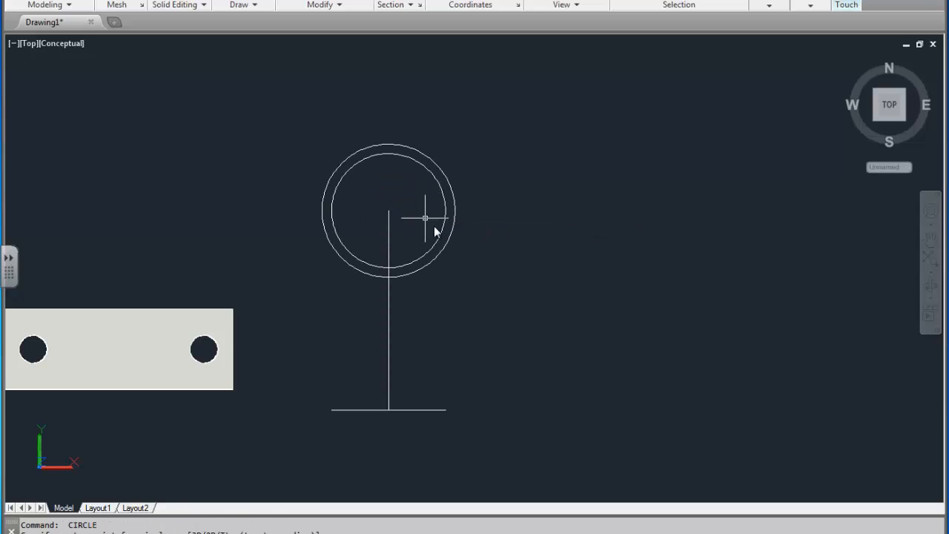
Draw a vertical line from the left end of the horizontal base line up past the outer circle's edge.
middle_click_drag(404, 235, 425, 208)
scroll(435, 214, "up", 2)
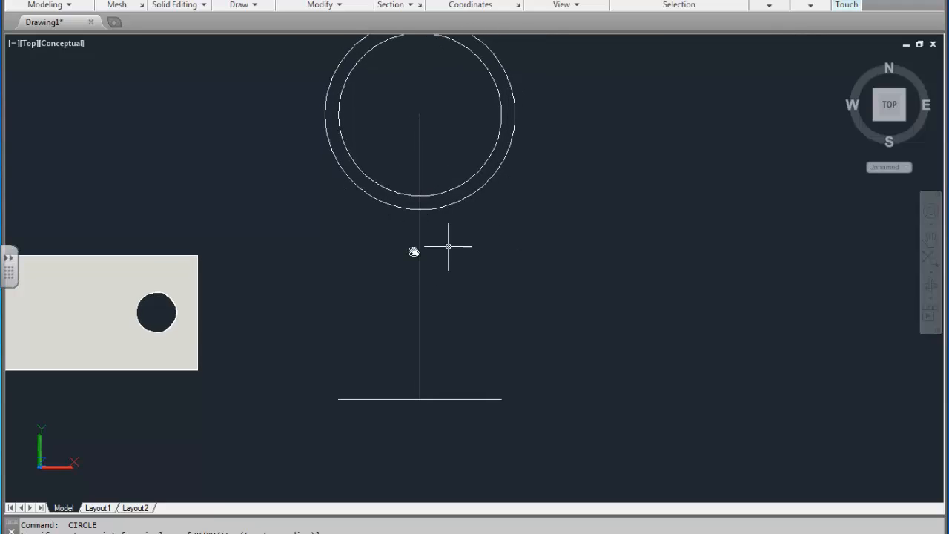
middle_click_drag(451, 250, 465, 226)
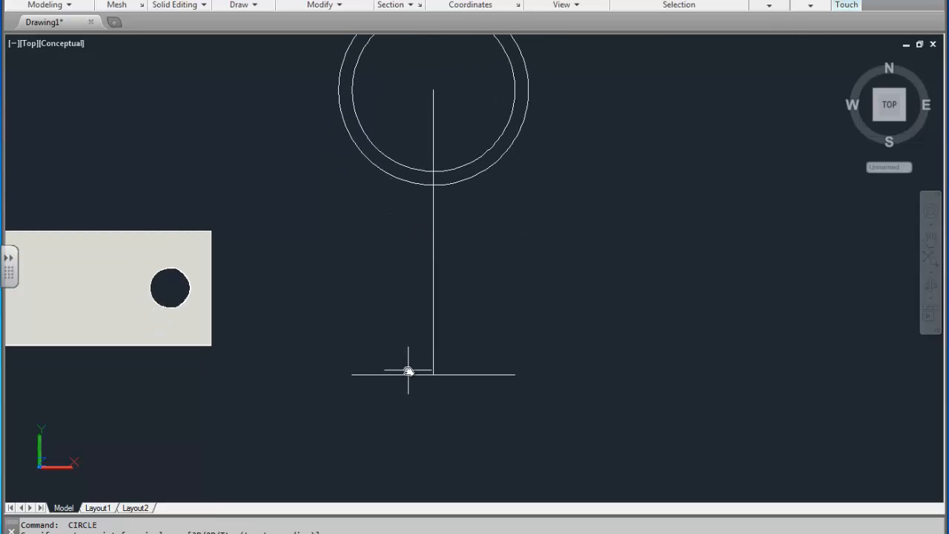
middle_click_drag(384, 182, 396, 236)
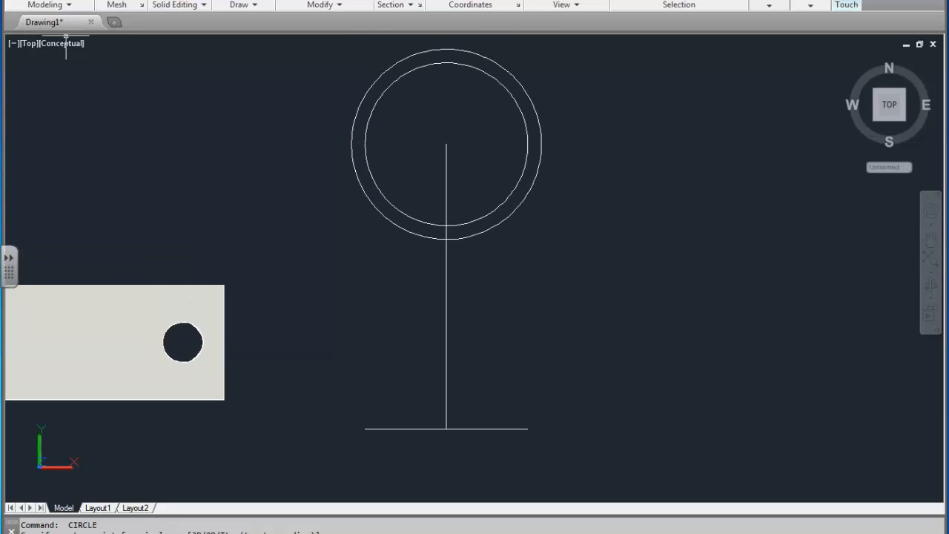
type("l")
key("Return")
left_click(365, 428)
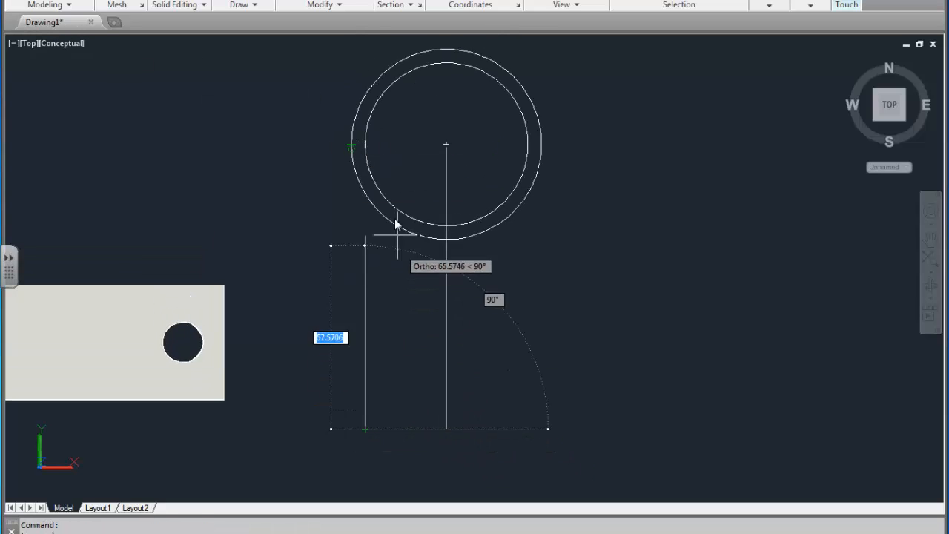
left_click(397, 179)
key("Return")
Trim the part of the left vertical line that extends inside the outer circle.
scroll(359, 191, "up", 3)
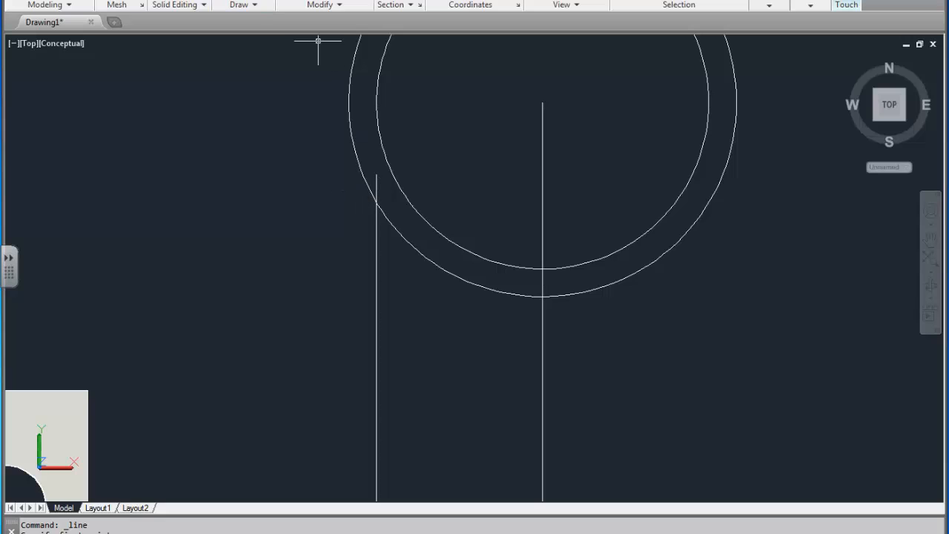
left_click(288, 291)
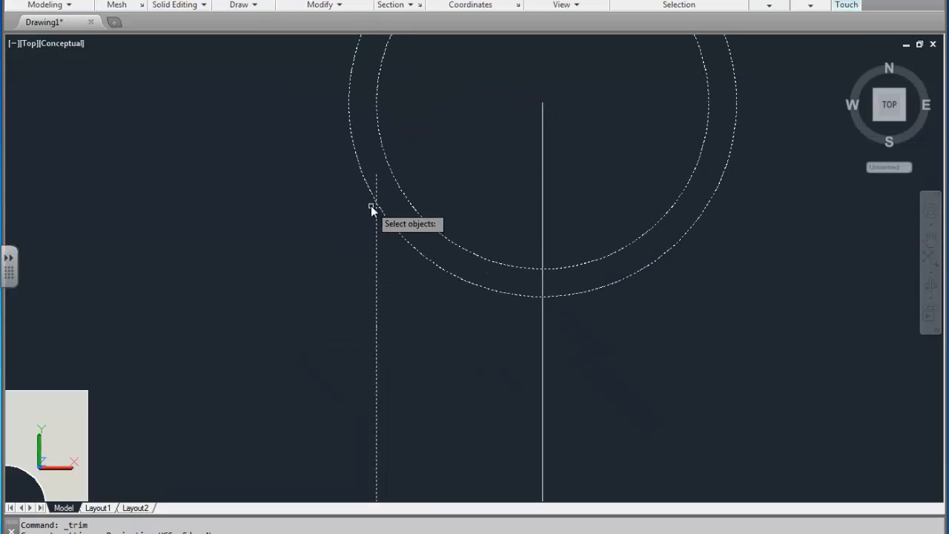
key("Return")
left_click(376, 187)
scroll(427, 322, "down", 6)
middle_click_drag(427, 321, 427, 327)
scroll(426, 327, "up", 3)
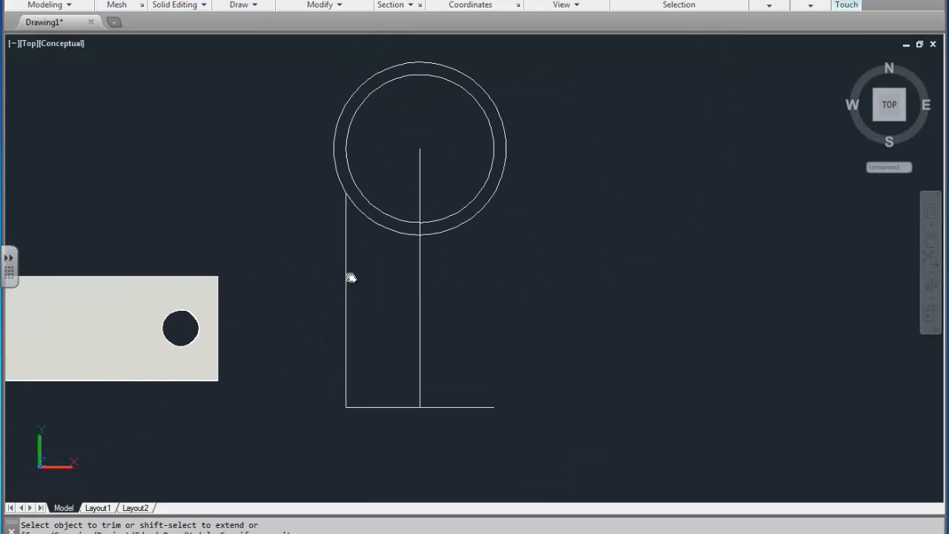
Mirror the left vertical line about the vertical centre line, keeping the original.
left_click(384, 269)
left_click(321, 320)
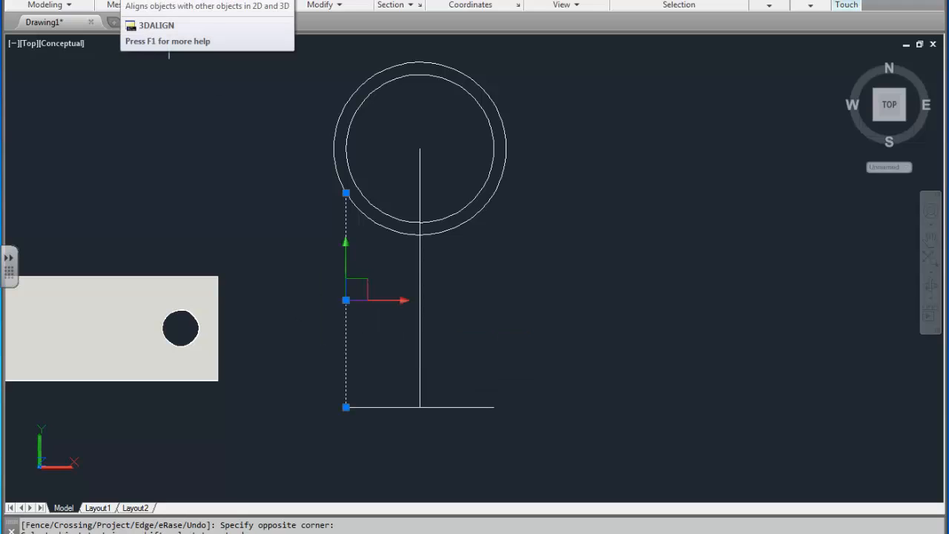
left_click(338, 6)
left_click(352, 31)
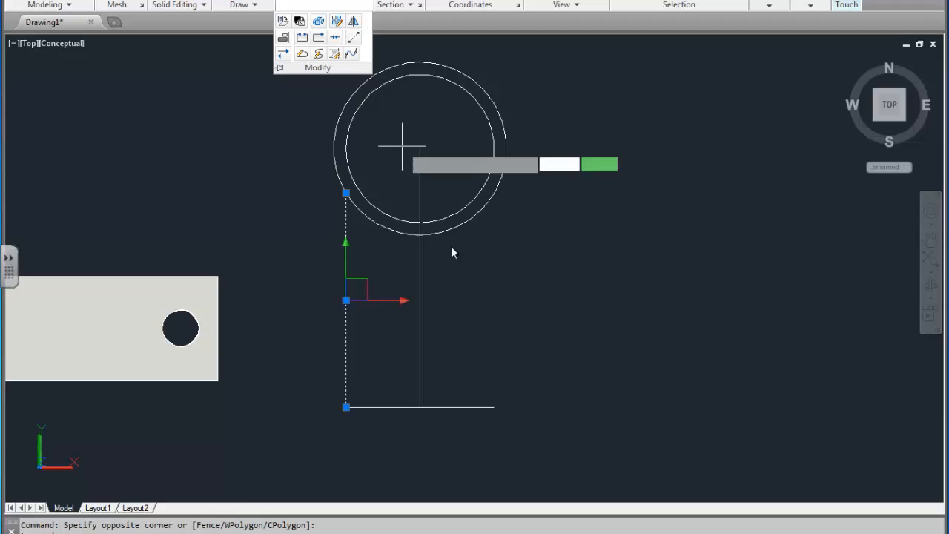
left_click(420, 234)
left_click(452, 452)
key("Return")
Delete the vertical centre line running from the circles' centre to the base line.
middle_click_drag(373, 405, 421, 360)
scroll(529, 238, "up", 2)
middle_click_drag(470, 163, 452, 195)
scroll(492, 228, "down", 2)
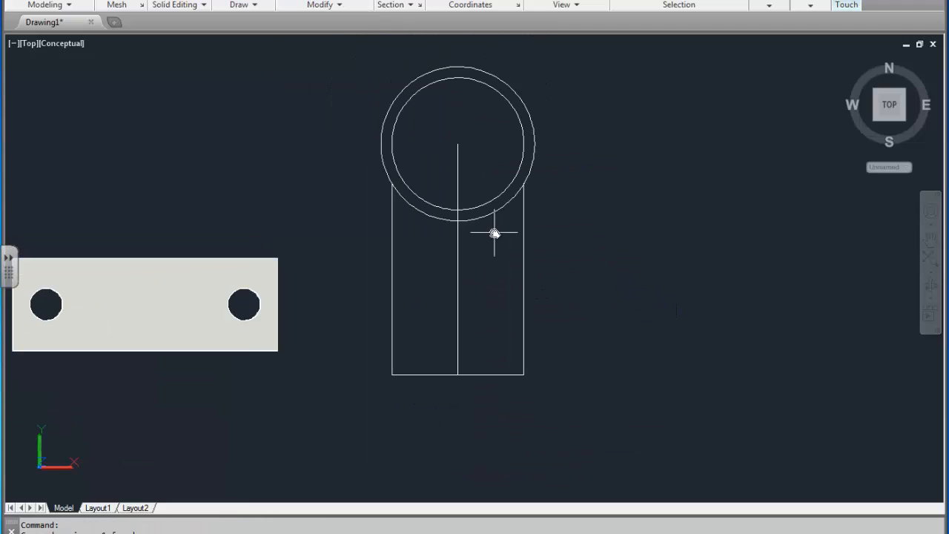
left_click(458, 256)
key("Delete")
mouse_move(462, 389)
middle_mouse_down()
mouse_move(459, 362)
mouse_move(371, 371)
mouse_move(384, 345)
middle_mouse_up()
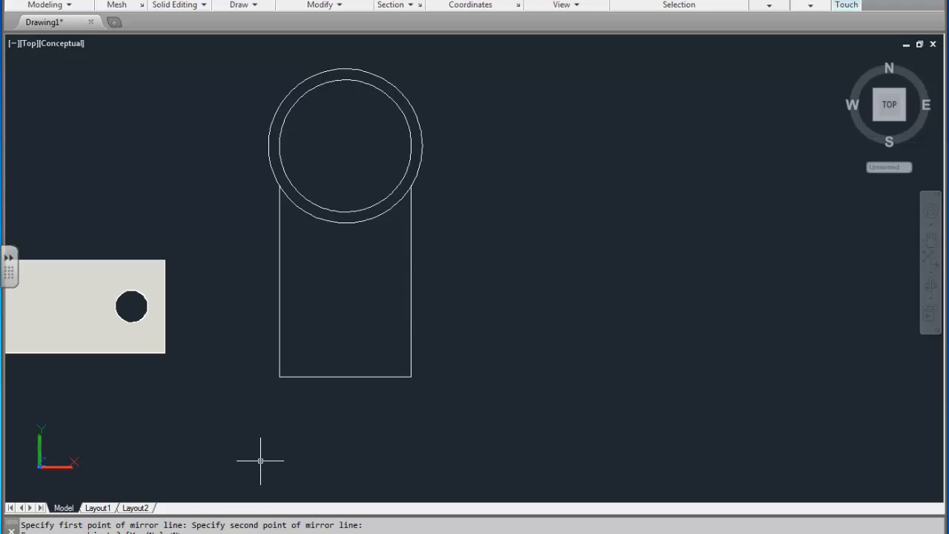
Check the isometric reference drawing and stretch the lower end of the upright profile upward by 10.
key("alt+Tab")
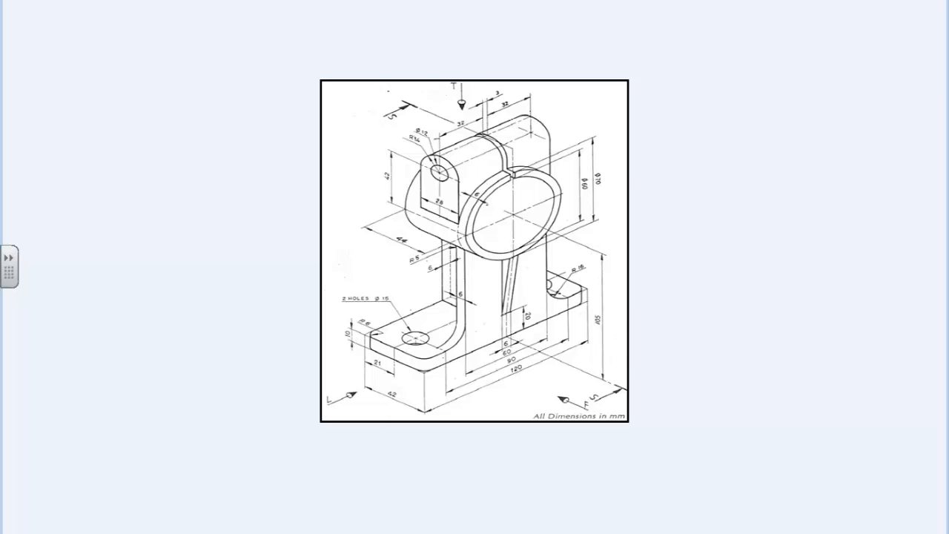
key("alt+Tab")
middle_click_drag(485, 263, 549, 279)
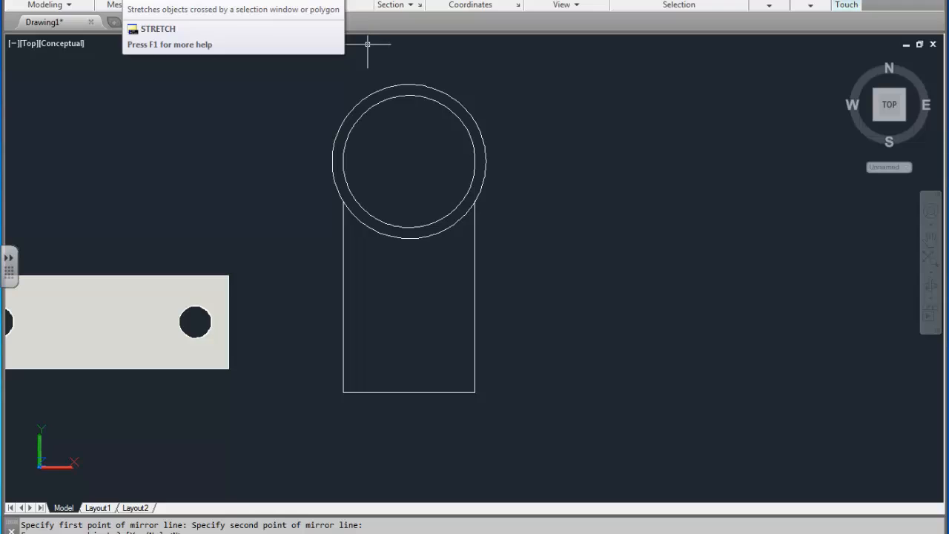
left_click(317, 2)
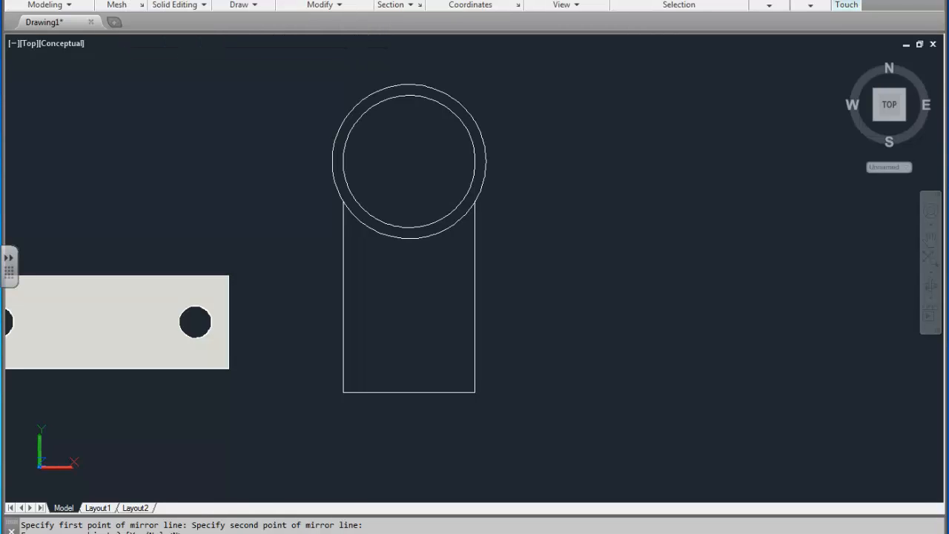
left_click(559, 358)
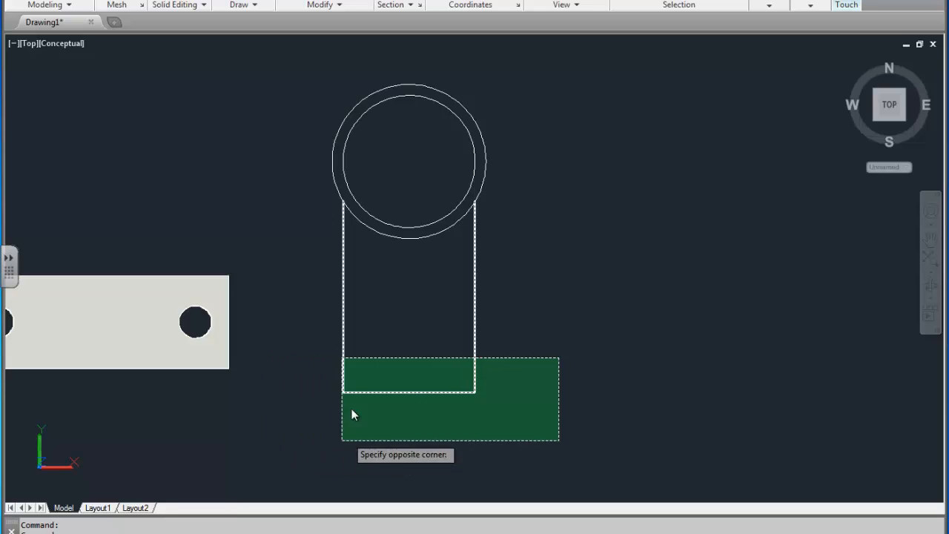
left_click(308, 442)
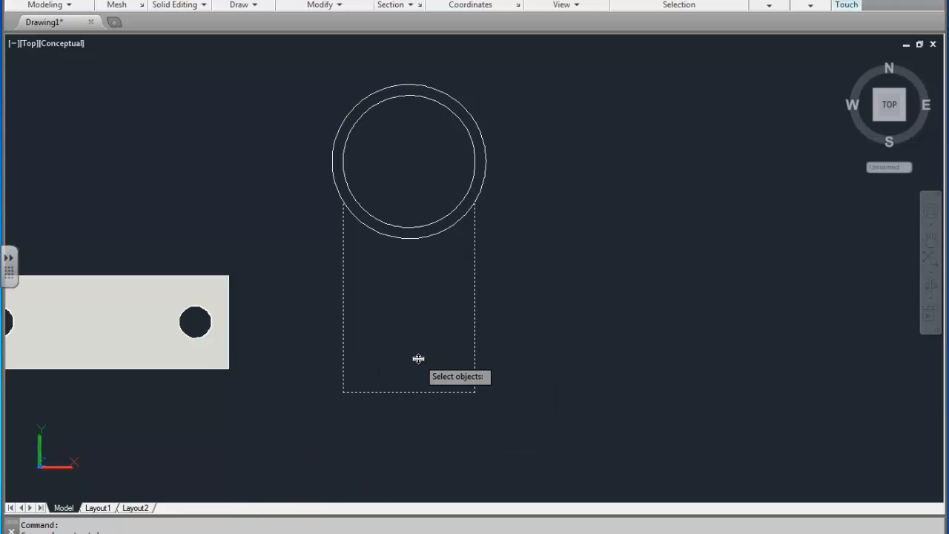
key("Return")
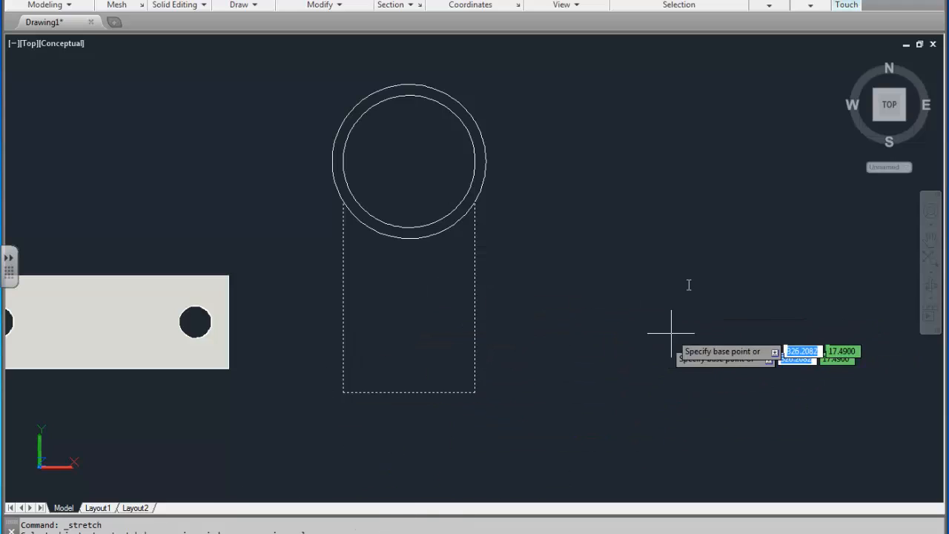
left_click(646, 385)
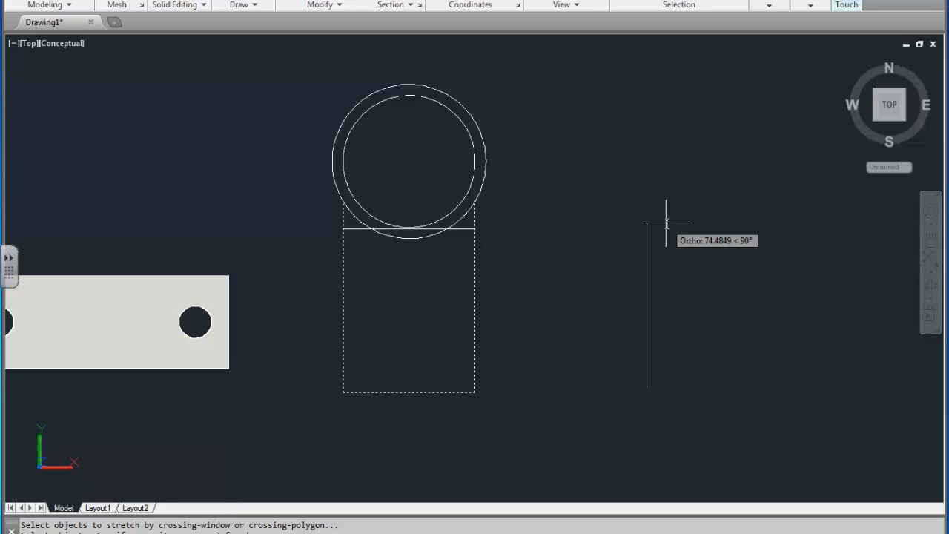
type("10")
key("Return")
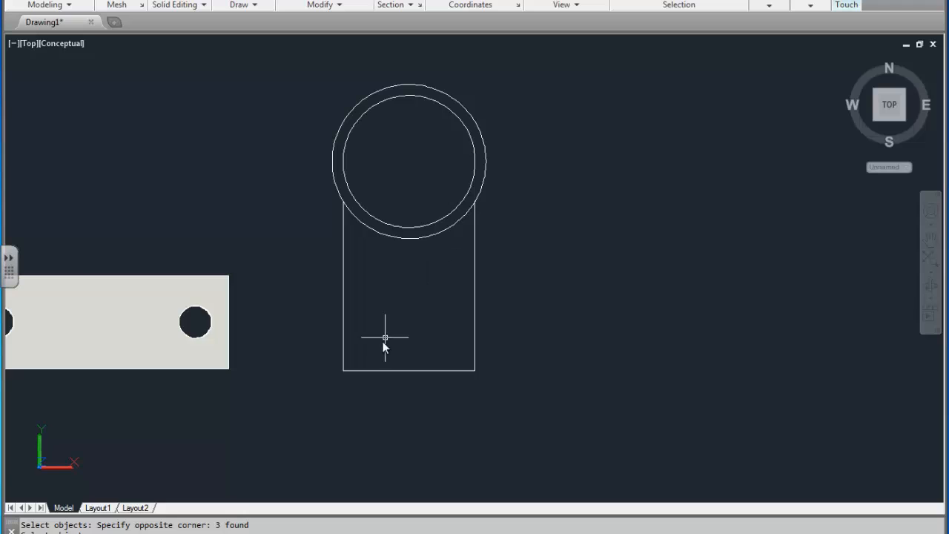
Draw a closed, self-crossing practice figure of four lines in the empty area right of the upright profile, with Ortho off for its slanted sides.
middle_click_drag(400, 336, 329, 364)
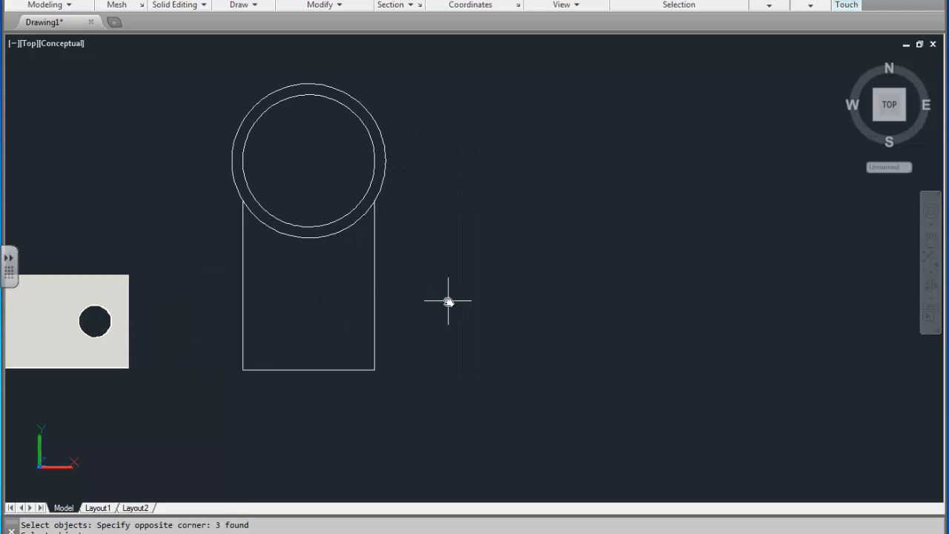
mouse_move(447, 299)
middle_mouse_down()
mouse_move(174, 281)
mouse_move(237, 299)
middle_mouse_up()
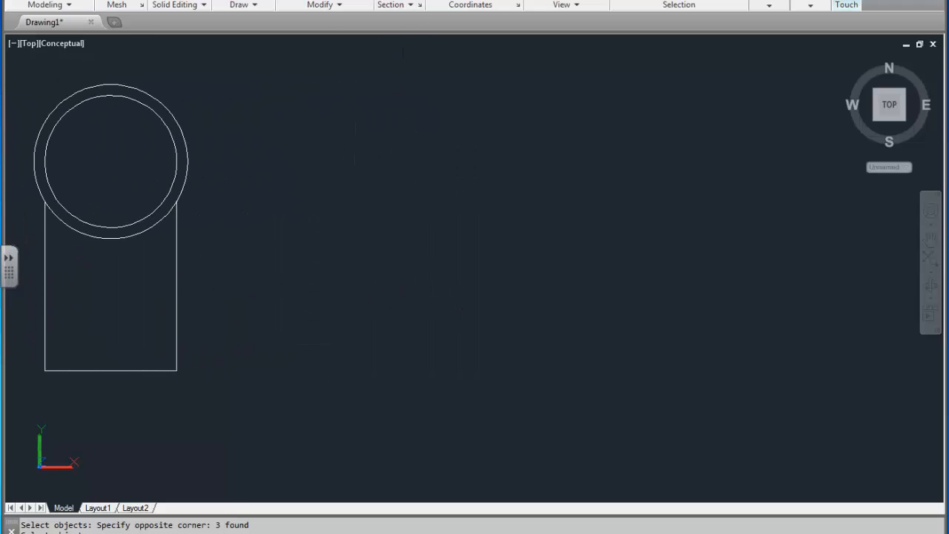
left_click(393, 246)
left_click(500, 246)
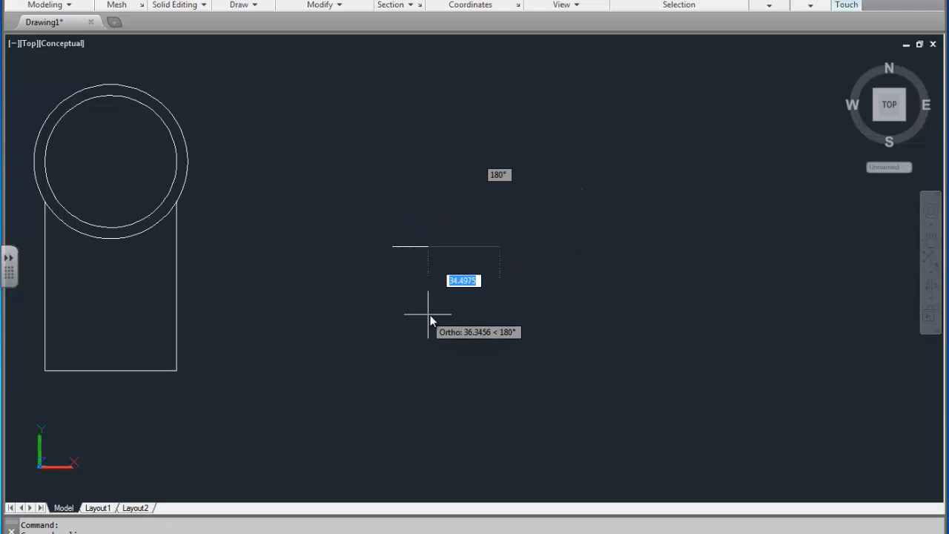
left_click(386, 354)
left_click(525, 386)
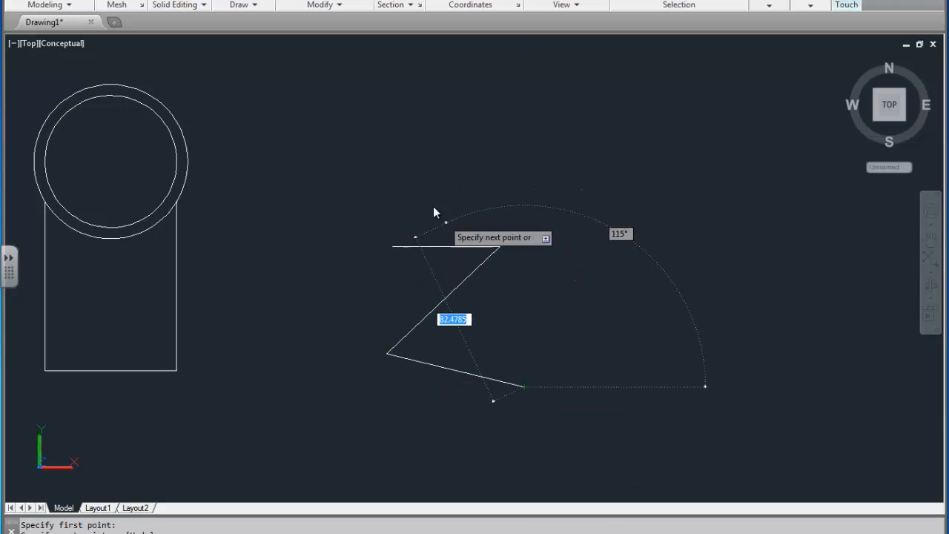
left_click(393, 246)
key("Return")
Stretch the practice figure up and to the right by a crossing selection that leaves out its lower-left corner.
scroll(526, 297, "up", 2)
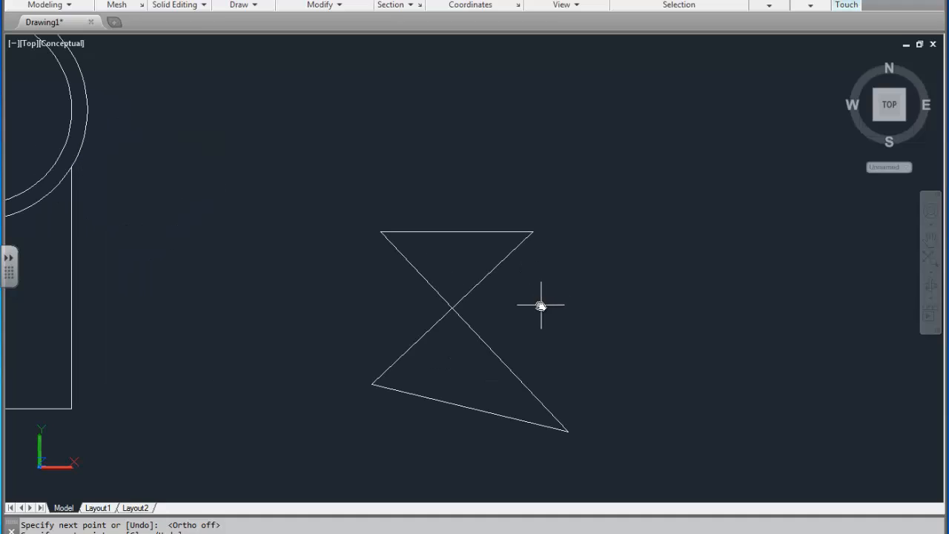
left_click(316, 4)
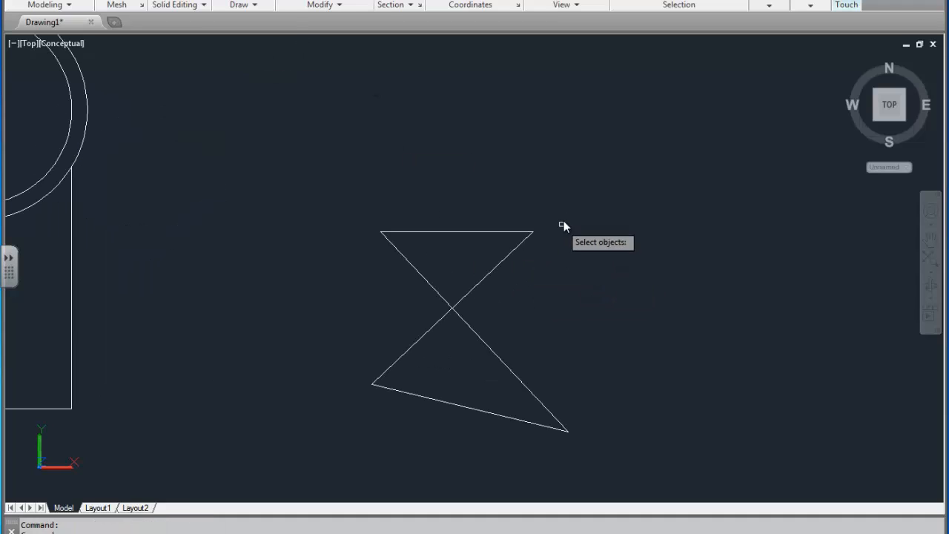
left_click(584, 200)
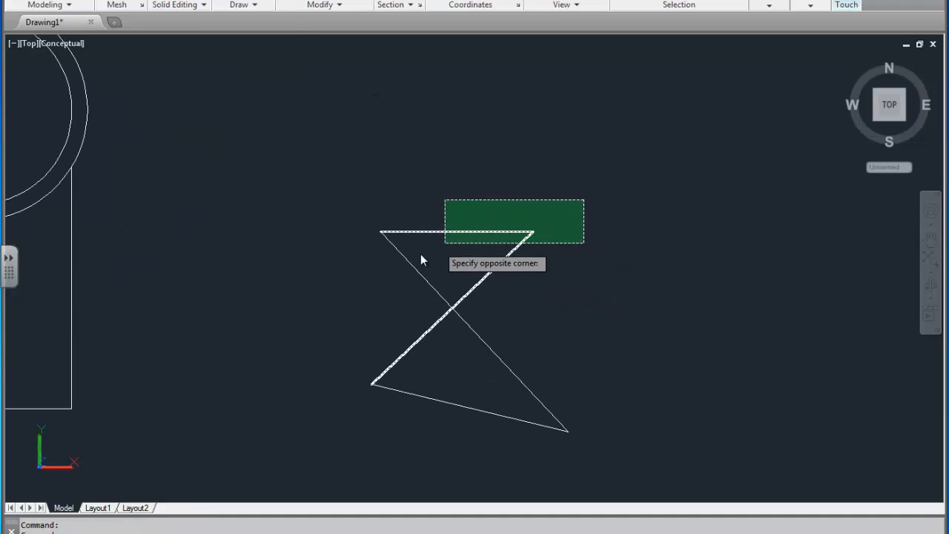
left_click(376, 459)
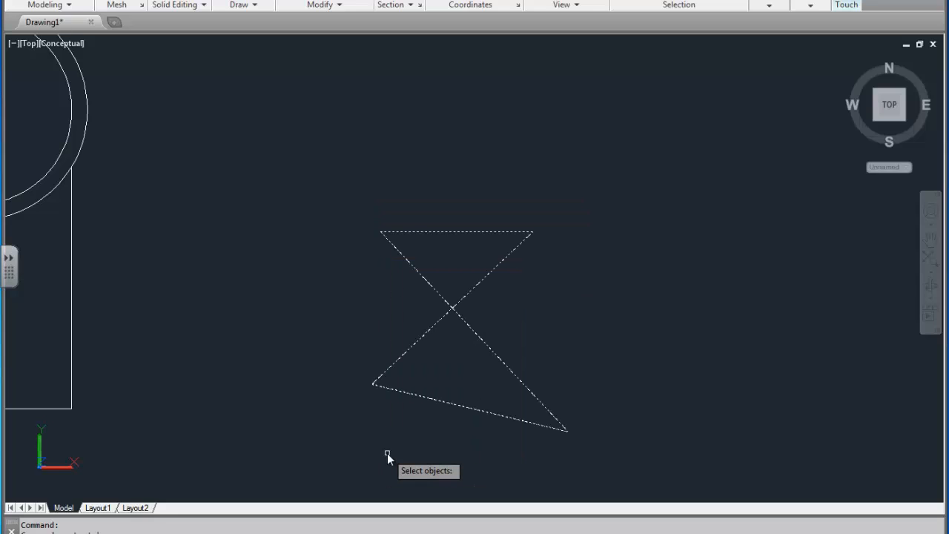
key("Return")
left_click(559, 351)
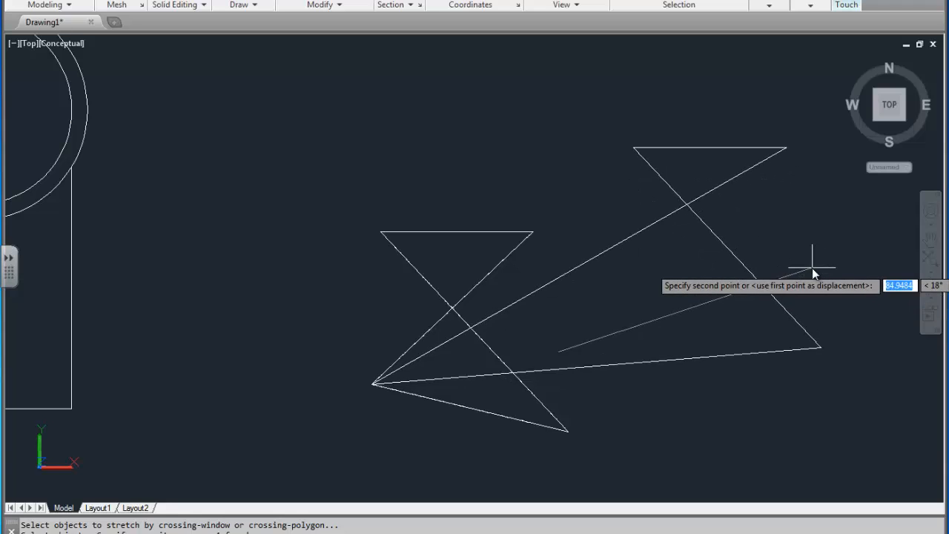
left_click(735, 254)
Delete the whole practice figure beside the upright profile.
scroll(559, 281, "down", 4)
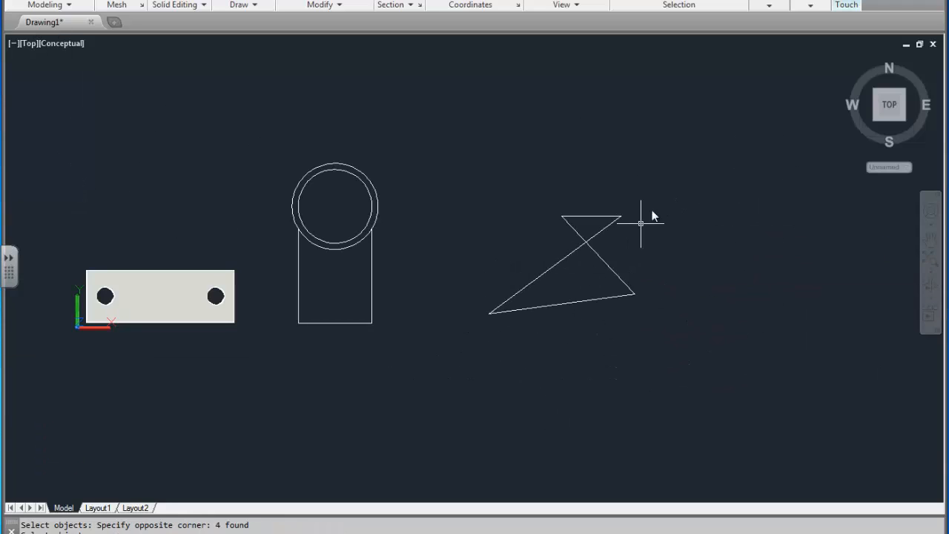
left_click(652, 211)
left_click(537, 343)
key("Delete")
middle_click_drag(406, 282, 554, 278)
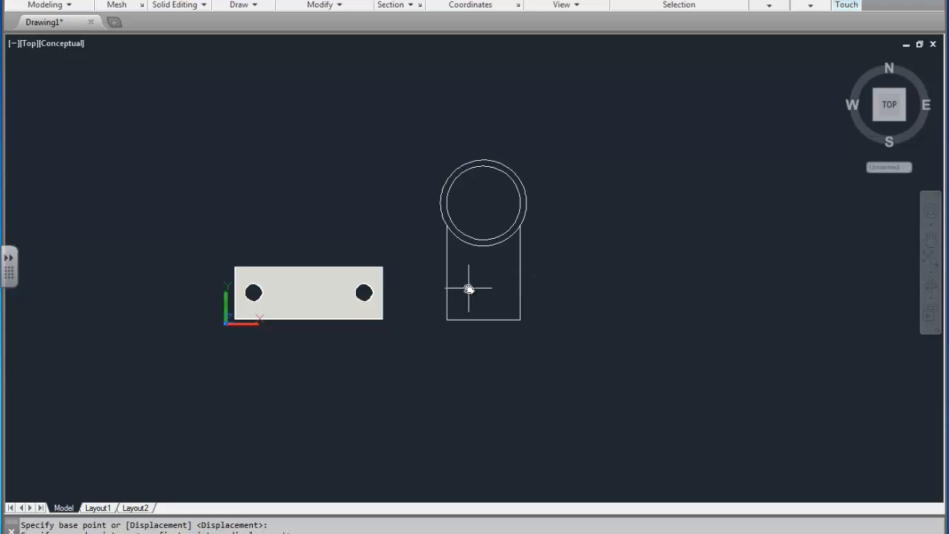
Trim the outer circle so only its lower arc between the two vertical sides of the upright profile is left.
scroll(456, 265, "up", 3)
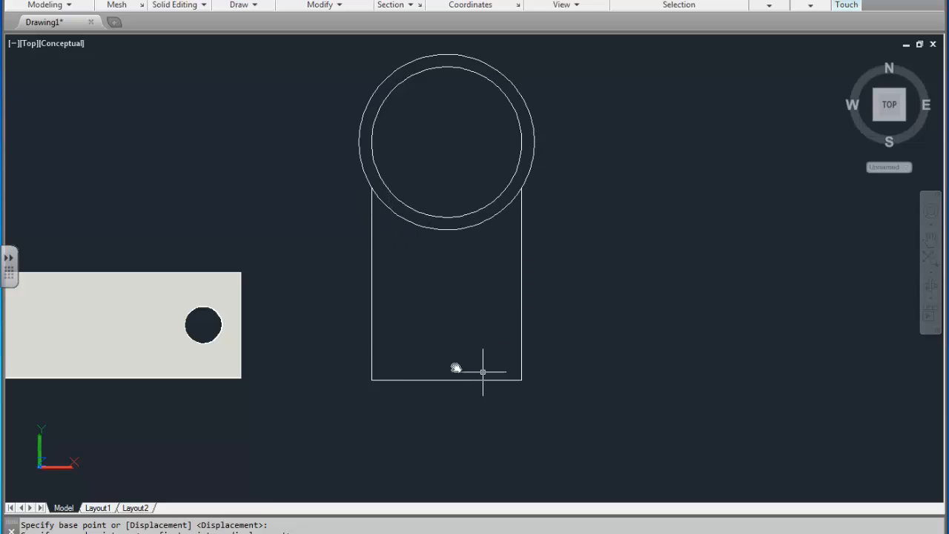
scroll(474, 74, "up", 2)
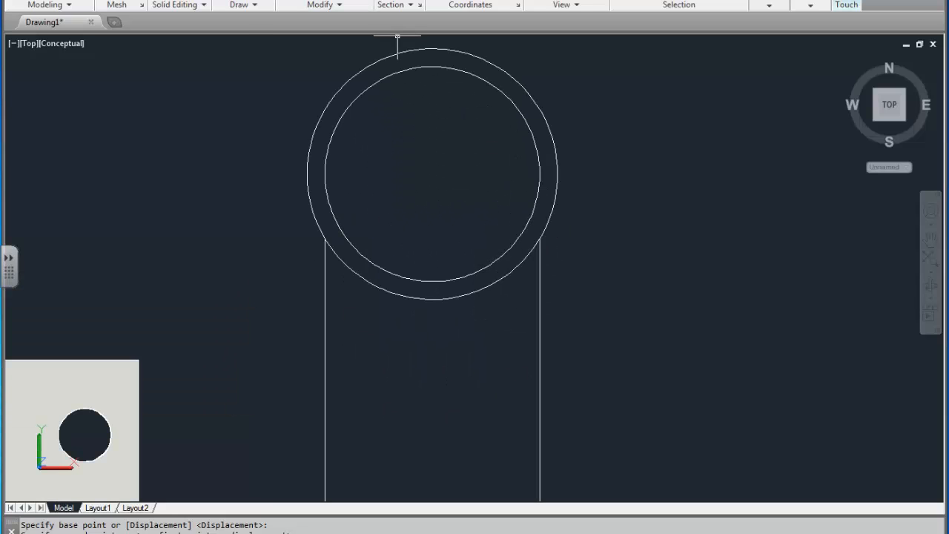
left_click(677, 350)
left_click(298, 169)
key("Return")
left_click(312, 193)
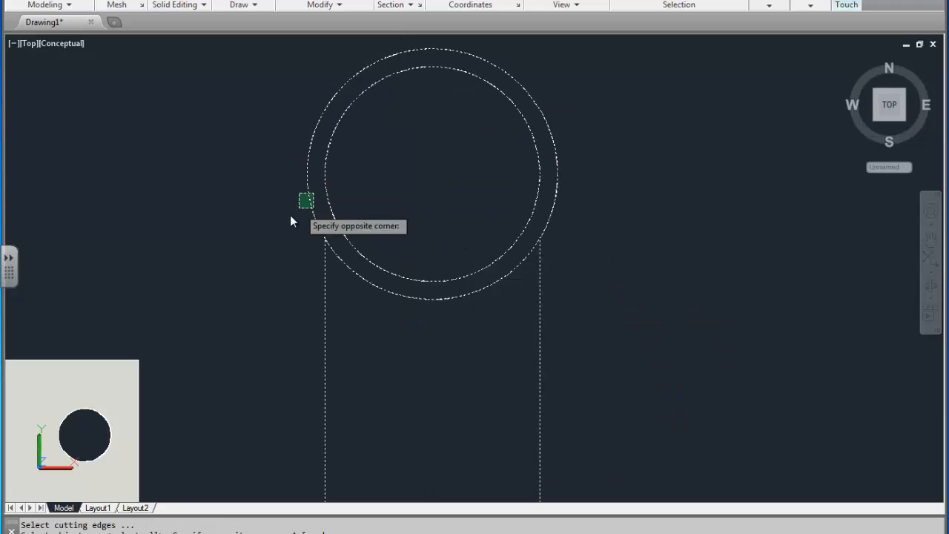
left_click(293, 211)
left_click(557, 213)
right_click(557, 213)
left_click(580, 223)
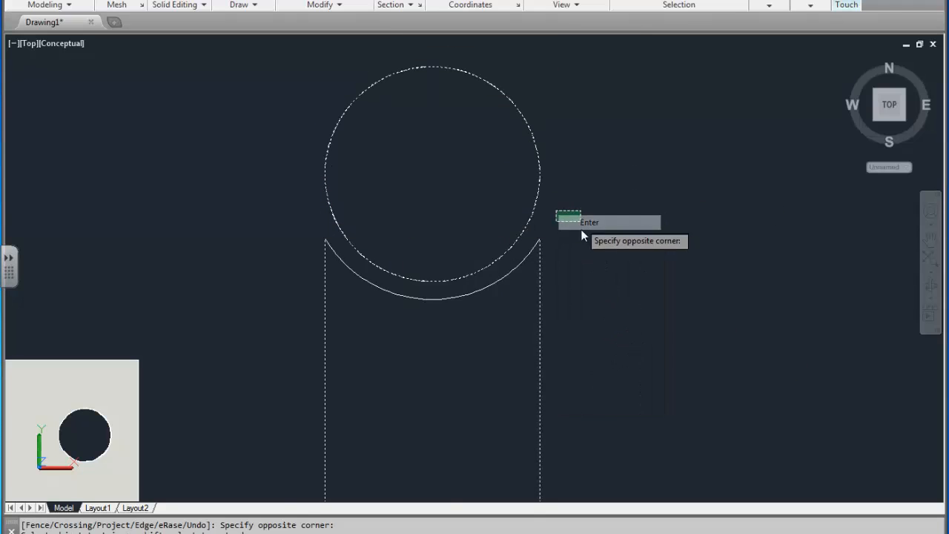
scroll(575, 256, "down", 3)
middle_click_drag(574, 267, 575, 248)
scroll(558, 265, "up", 2)
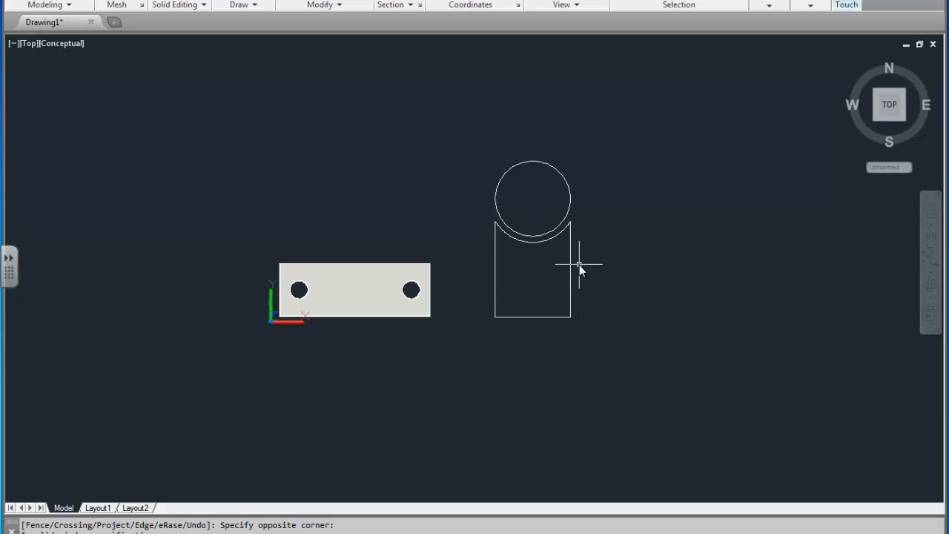
Check the isometric reference drawing and extrude the closed area below the trimmed arc of the upright profile by 6.
left_click(453, 530)
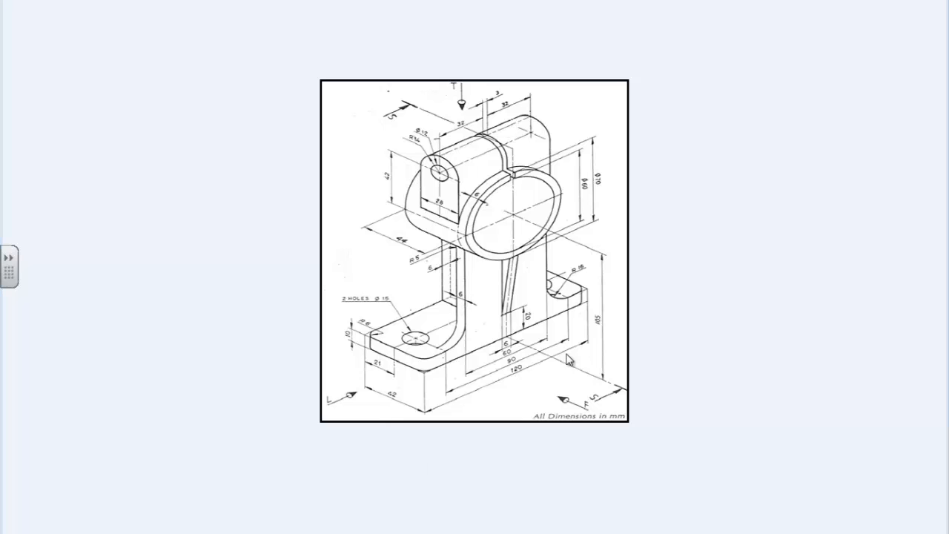
key("alt+Tab")
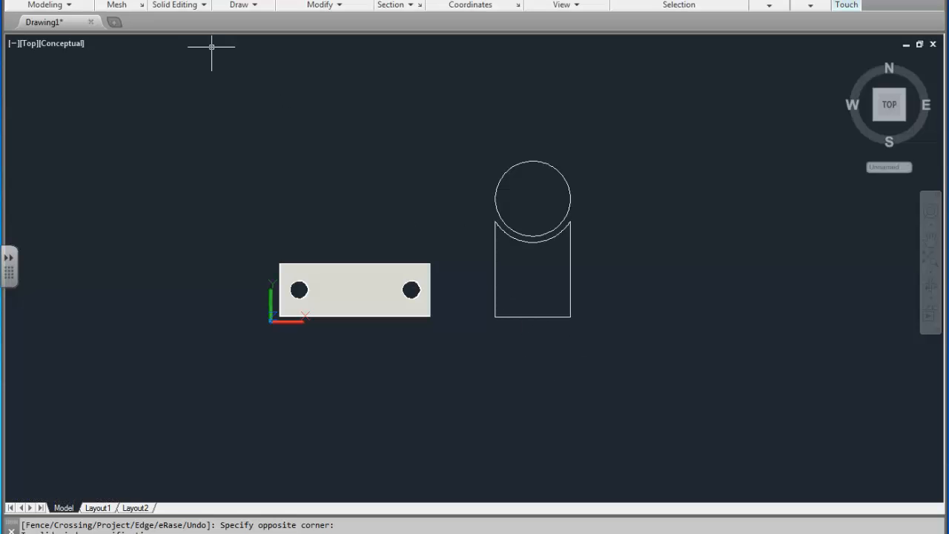
key("ctrl+shift+e")
left_click(533, 276)
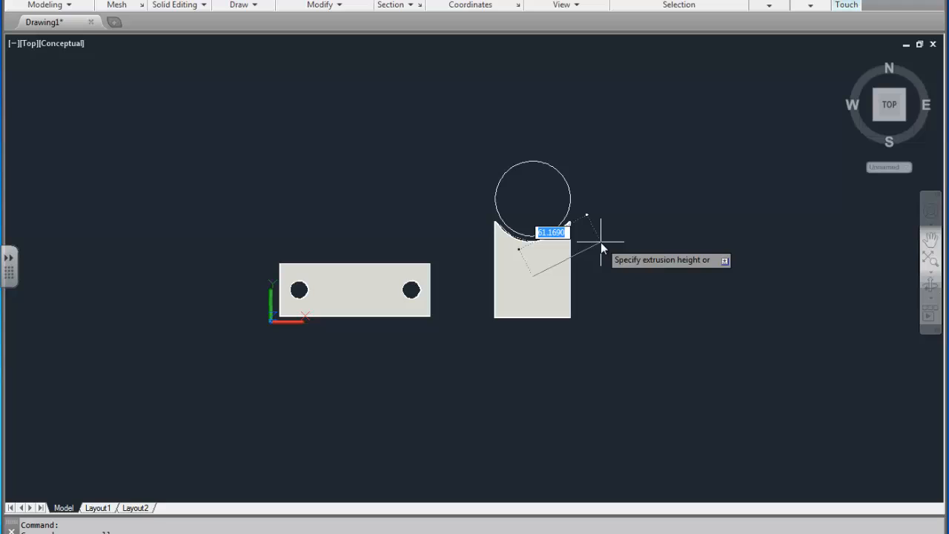
type("6")
key("Return")
key("Return")
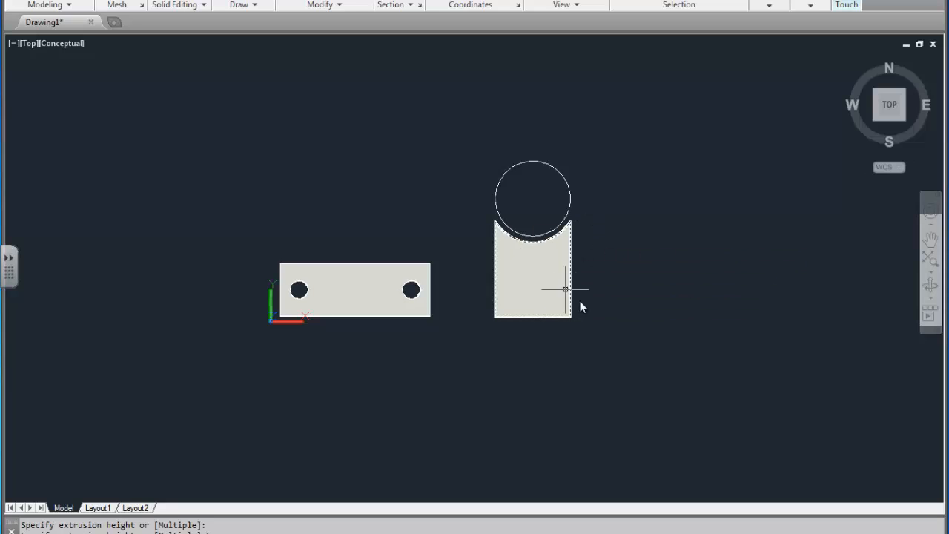
Examine the gap between the remaining circle and the upright's concave upper edge, and compare it with the isometric reference drawing.
middle_click_drag(635, 314, 571, 314)
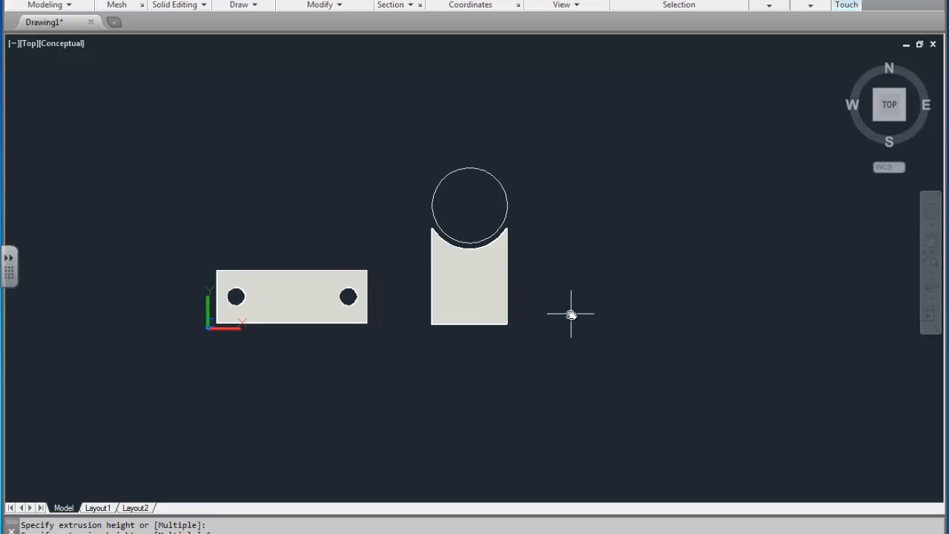
scroll(552, 283, "up", 3)
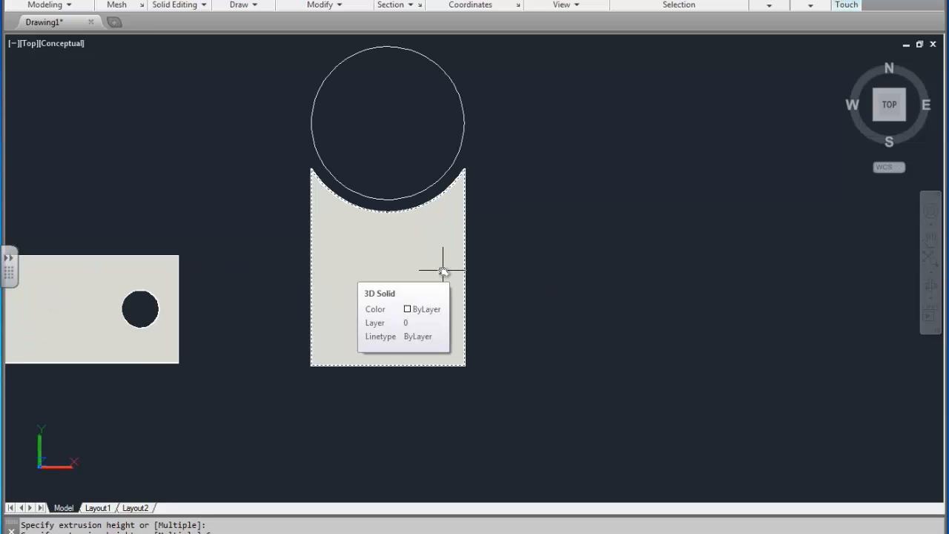
scroll(390, 206, "up", 5)
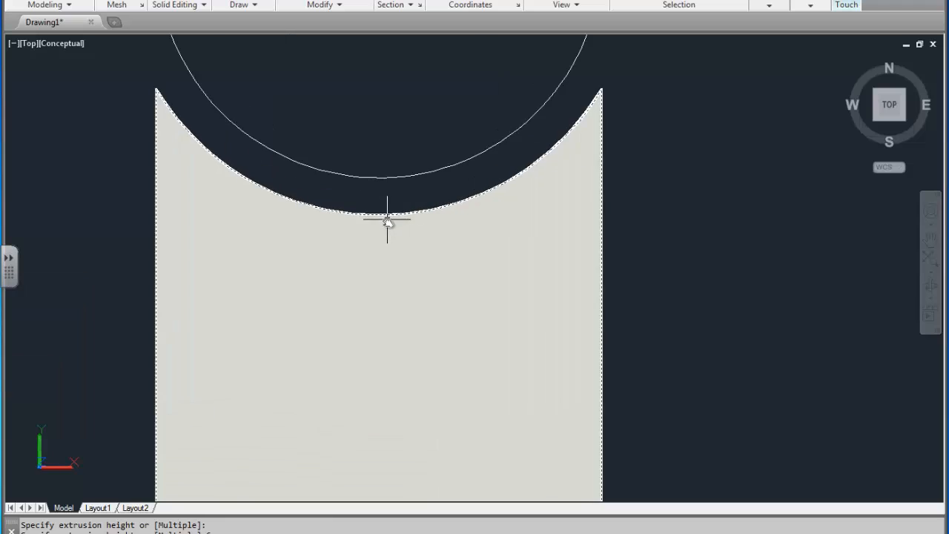
scroll(387, 214, "down", 4)
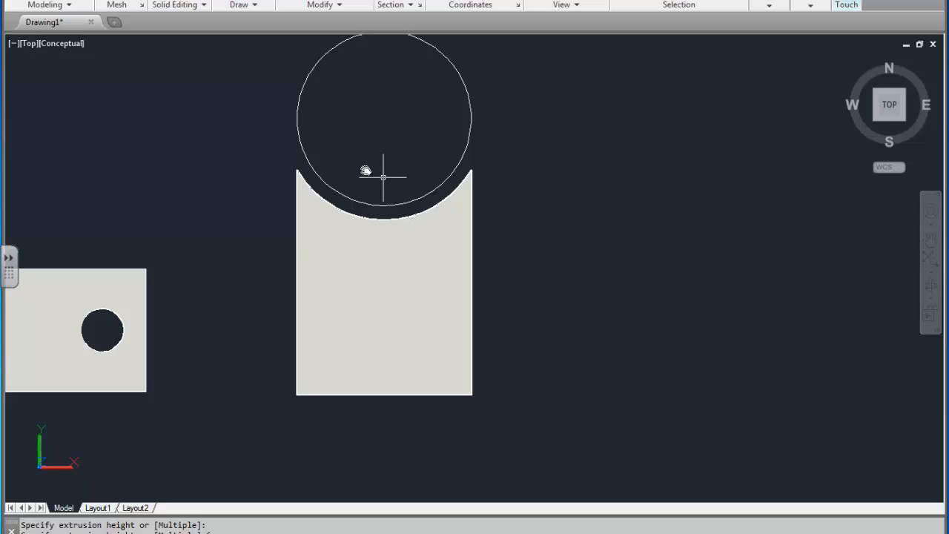
scroll(380, 211, "up", 3)
middle_click_drag(392, 215, 404, 267)
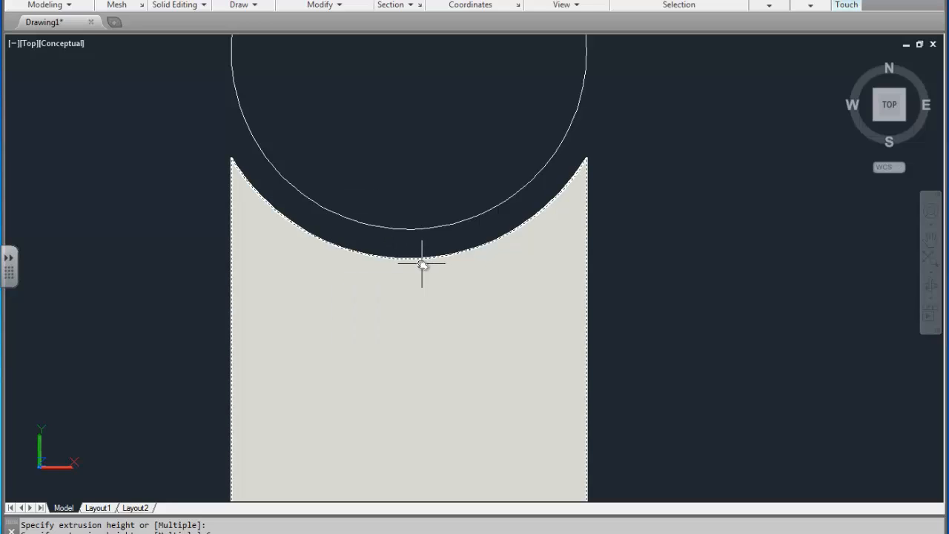
scroll(403, 265, "down", 2)
scroll(494, 318, "up", 2)
scroll(443, 301, "down", 4)
scroll(416, 247, "up", 3)
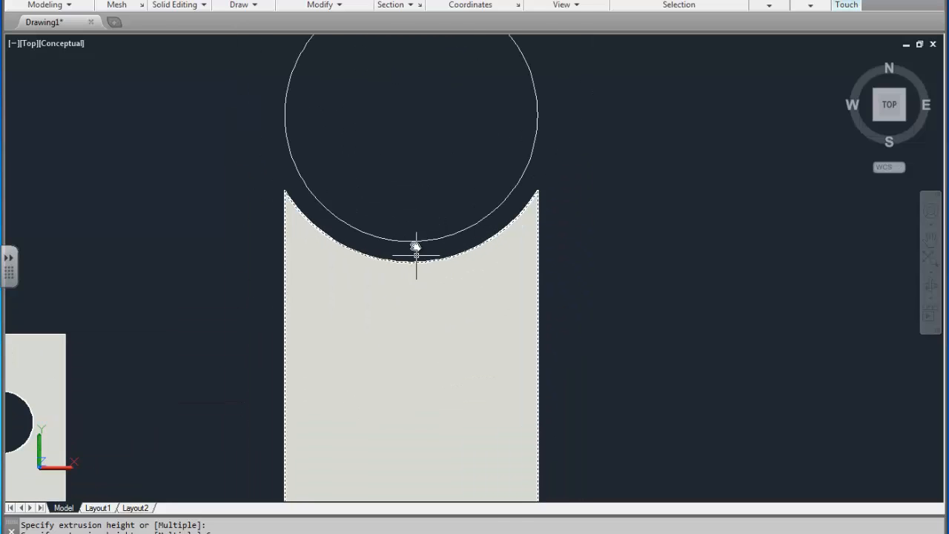
key("alt+Tab")
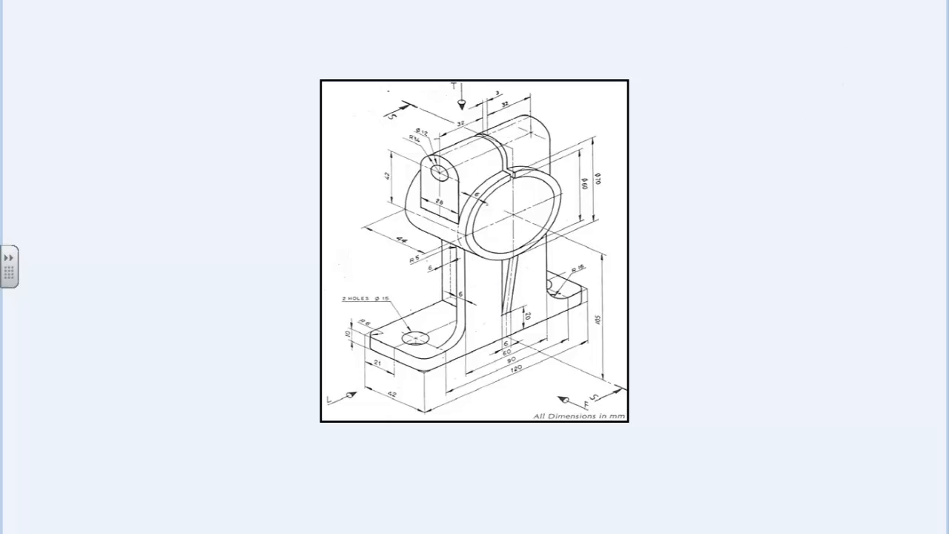
key("alt+Tab")
mouse_move(542, 161)
middle_mouse_down()
mouse_move(621, 141)
mouse_move(495, 216)
mouse_move(487, 319)
middle_mouse_up()
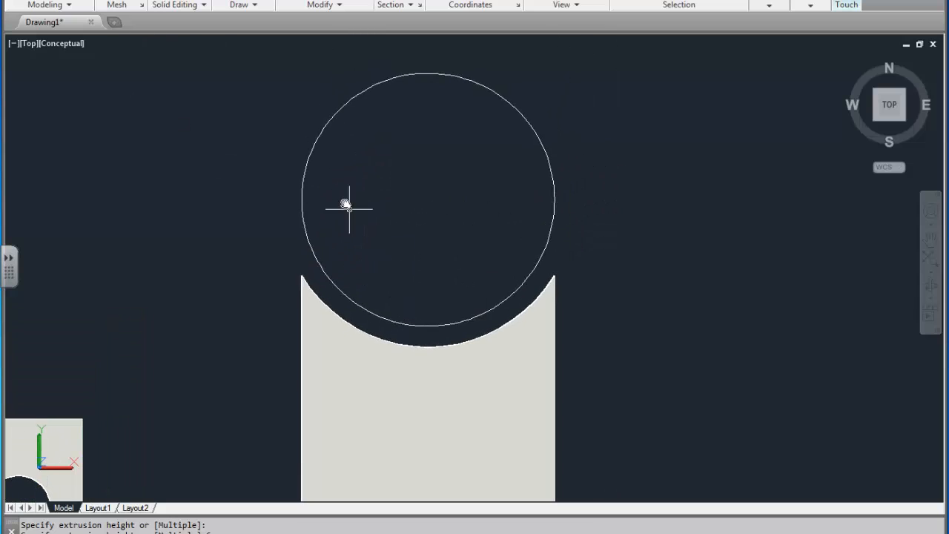
middle_click_drag(345, 205, 264, 125)
scroll(367, 258, "down", 3)
scroll(363, 261, "up", 2)
left_click(364, 263)
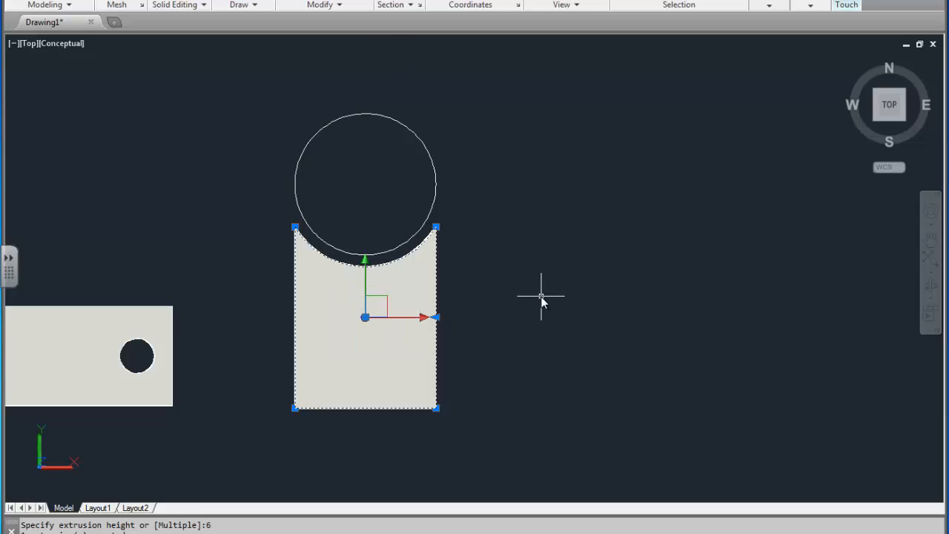
key("Escape")
key("Escape")
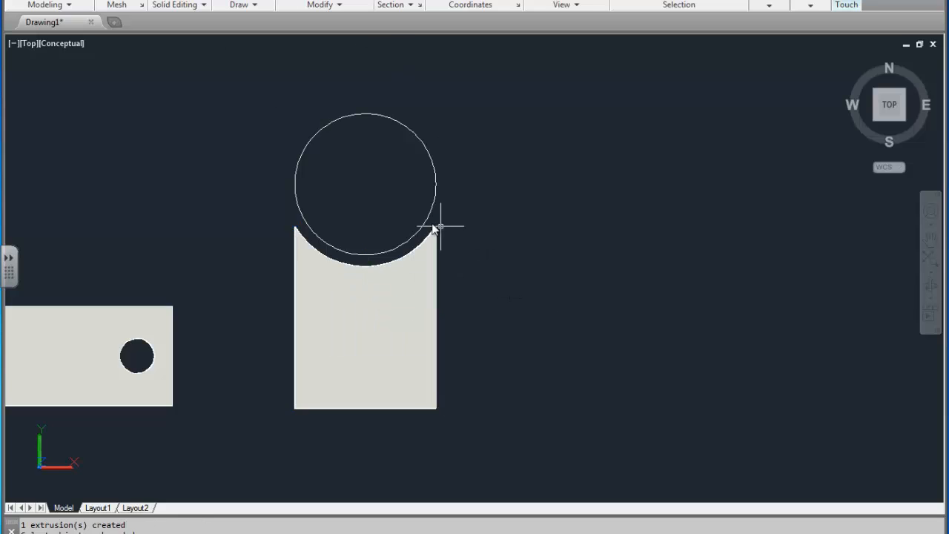
Draw a circle concentric with the remaining circle, its radius reaching the lowest point of the upright's concave edge.
middle_click_drag(355, 113, 363, 155)
key("c")
key("Return")
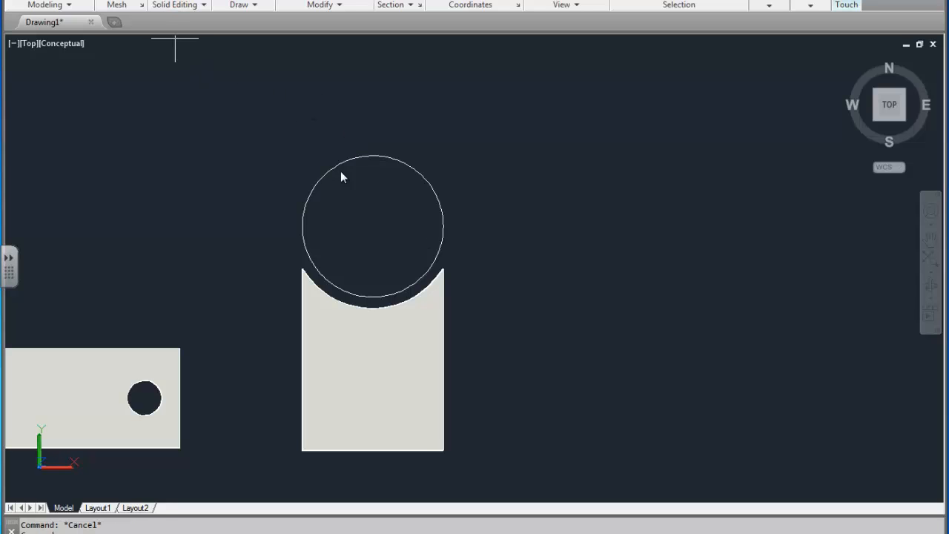
left_click(373, 225)
left_click(373, 309)
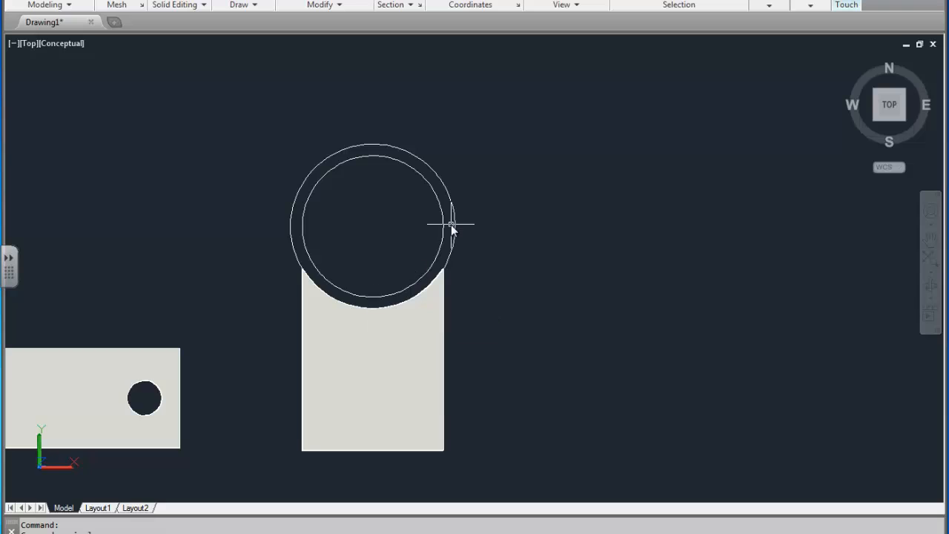
Move the new outer circle by its centre horizontally to the right, into the empty area beside the upright.
left_click(464, 220)
left_click(442, 234)
key("Escape")
left_click(455, 228)
left_click(421, 226)
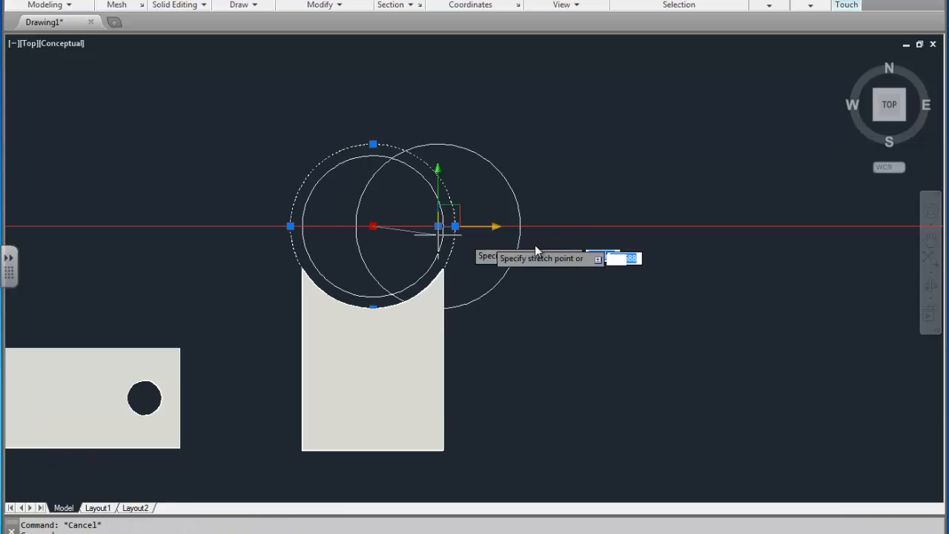
left_click(644, 227)
key("Escape")
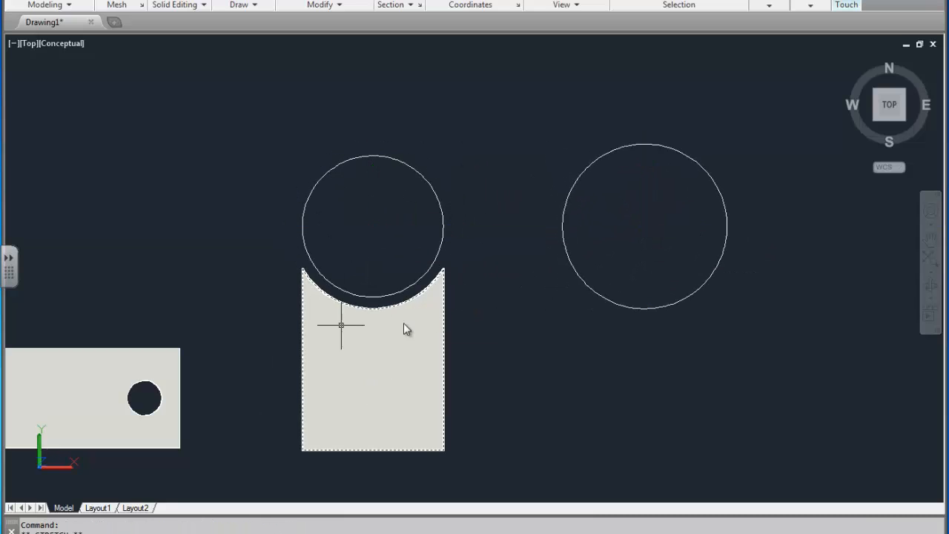
With Ortho on and the Quadrant object snap enabled, draw a vertical line from the moved circle's centre to its lower quadrant.
middle_click_drag(672, 327, 464, 314)
scroll(462, 317, "up", 2)
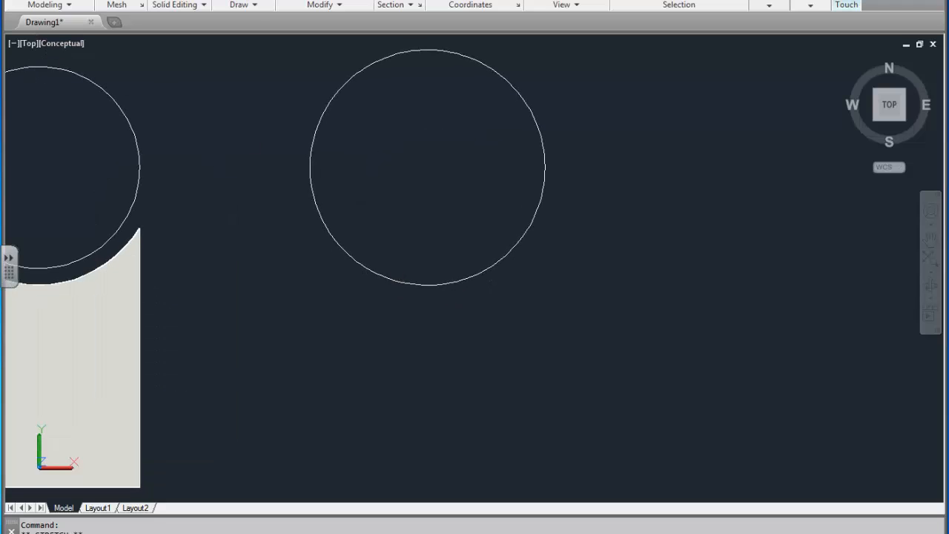
key("l")
key("Return")
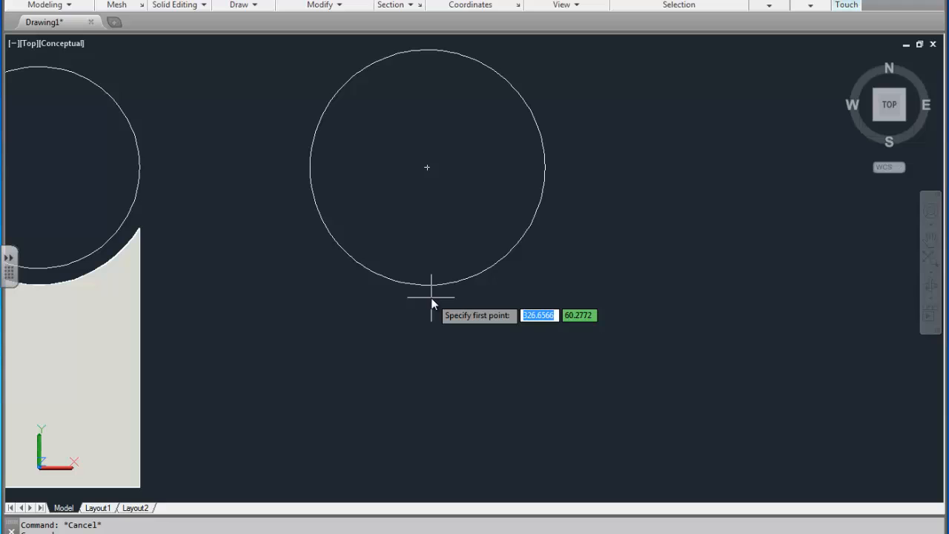
left_click(430, 185)
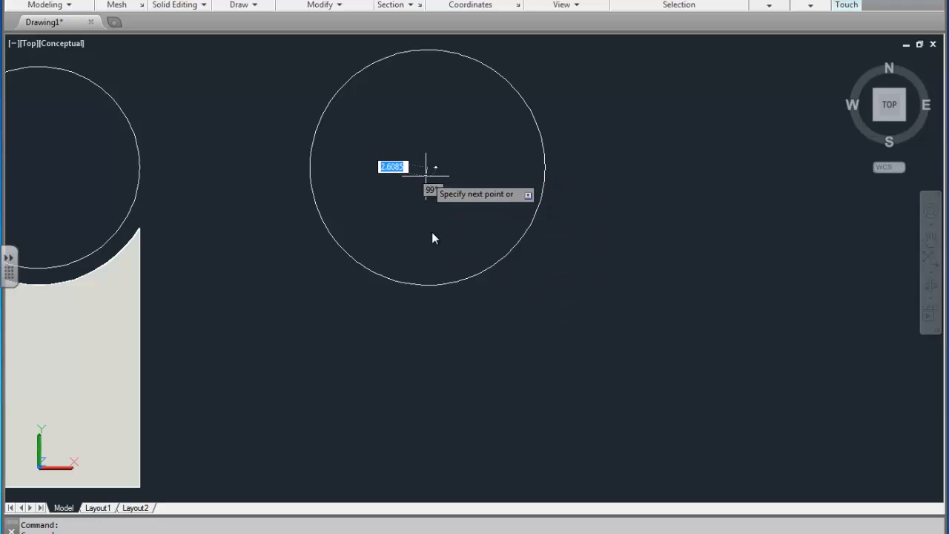
key("F8")
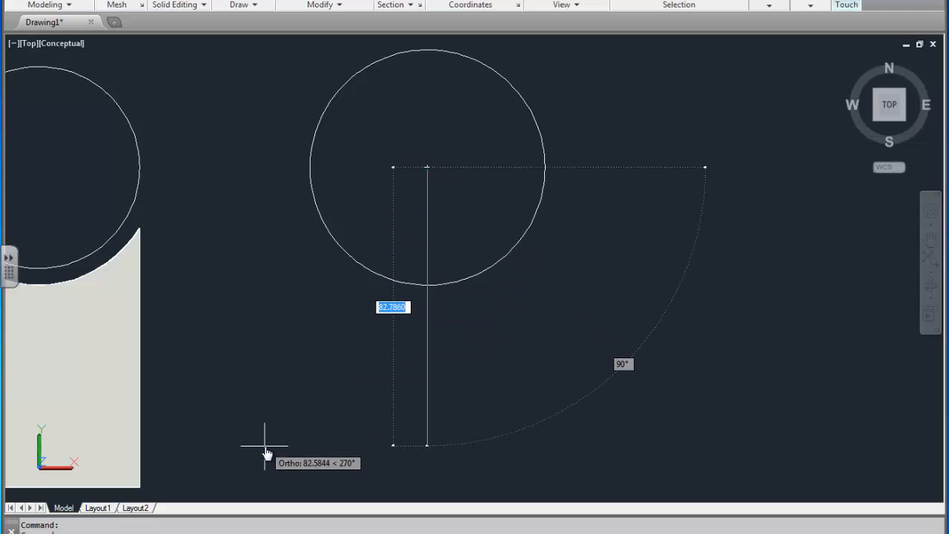
right_click(231, 486, "shift")
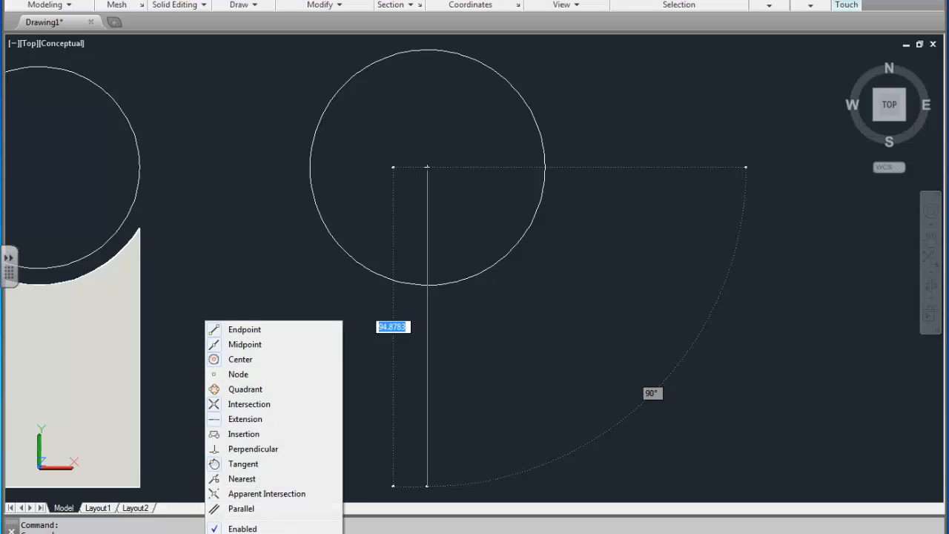
left_click(251, 391)
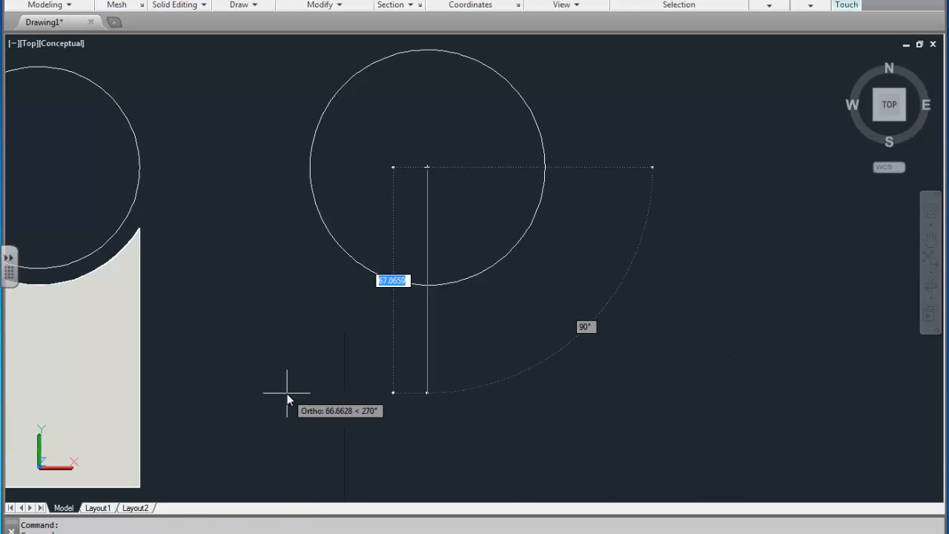
left_click(427, 286)
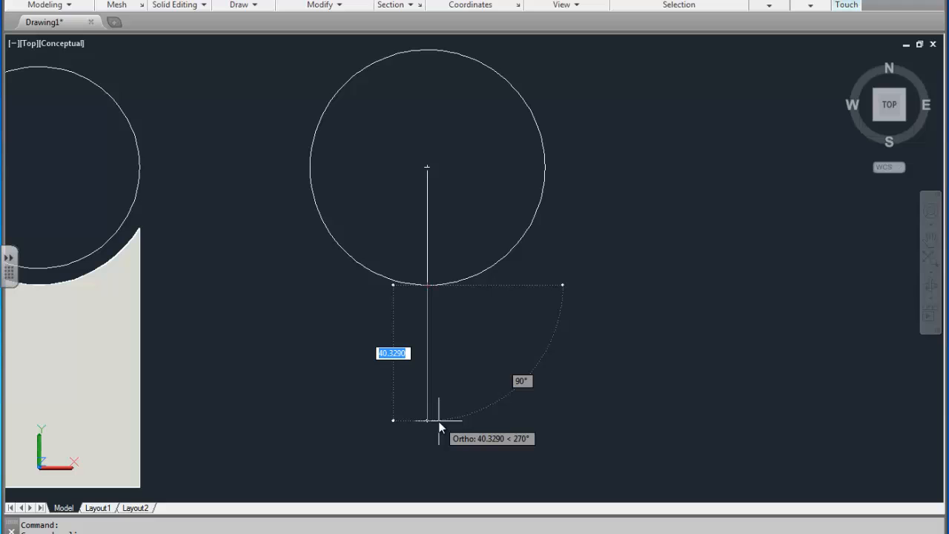
Check the isometric reference drawing and draw a horizontal line from the upright's lower-right corner to a point past the moved circle.
scroll(433, 412, "down", 4)
middle_click_drag(437, 403, 482, 370)
scroll(475, 373, "up", 3)
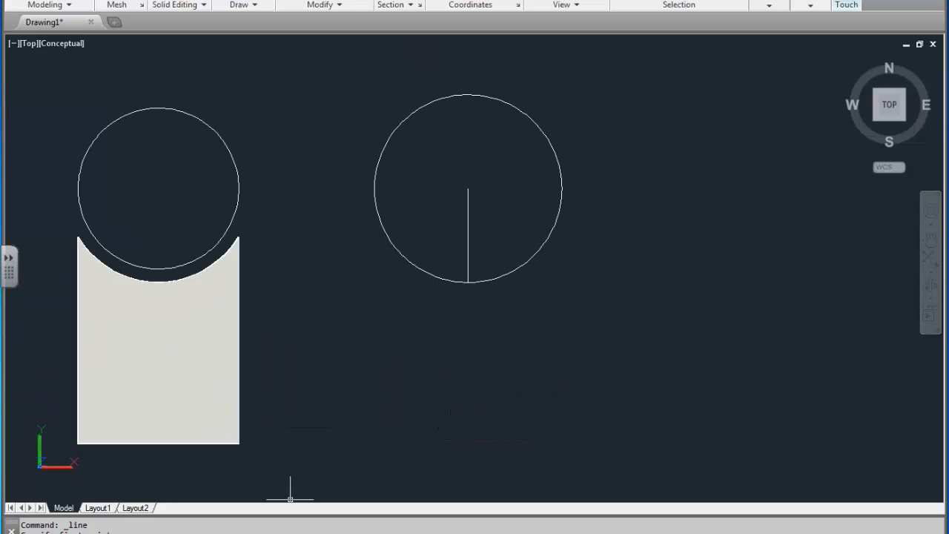
key("alt+Tab")
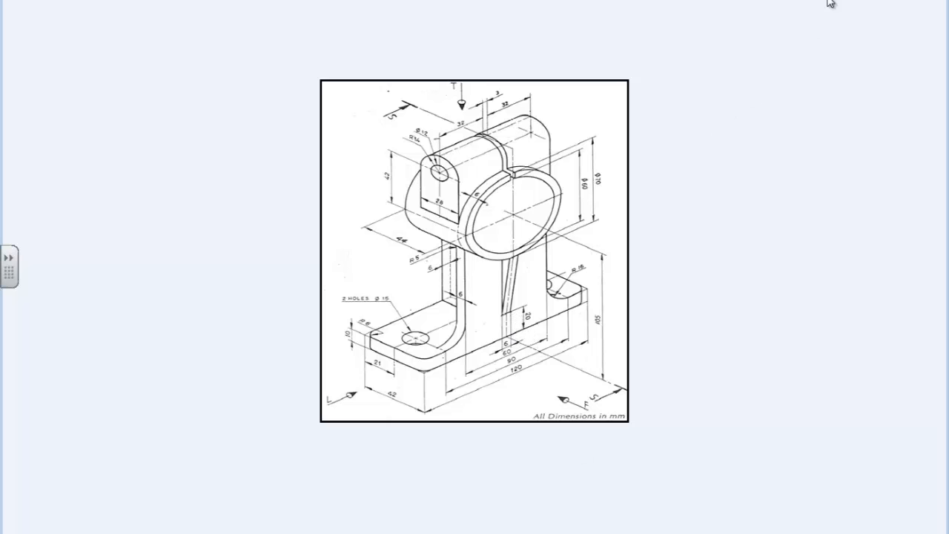
key("alt+Tab")
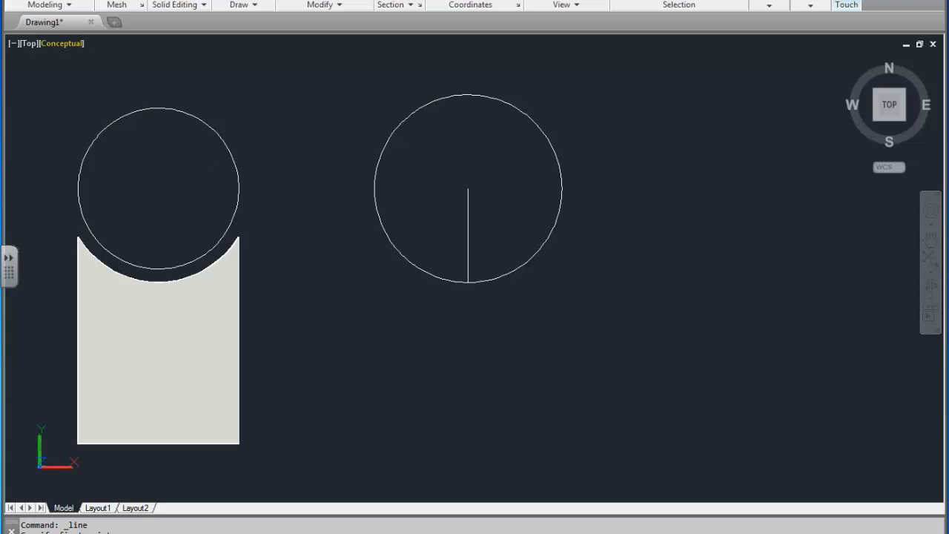
left_click(239, 444)
left_click(575, 444)
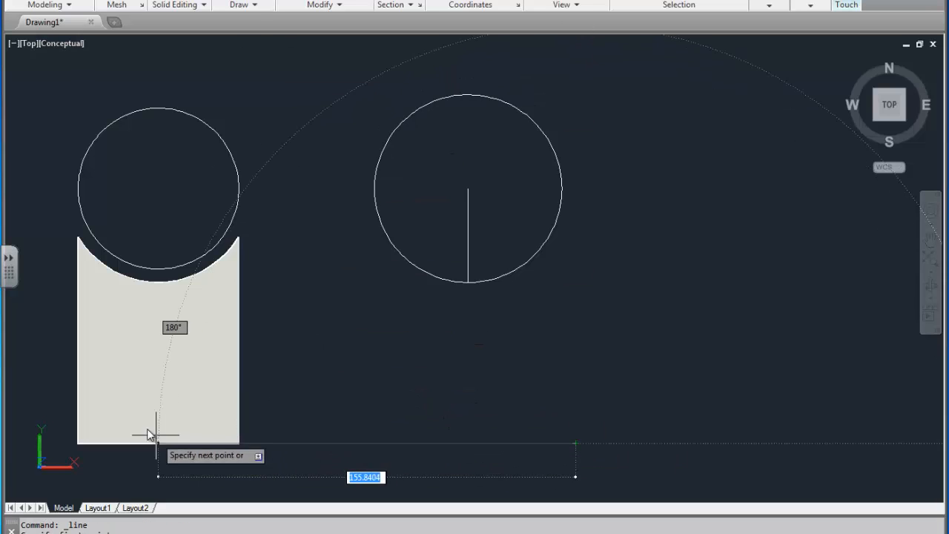
key("Escape")
mouse_move(218, 443)
middle_mouse_down()
mouse_move(167, 413)
mouse_move(145, 413)
middle_mouse_up()
key("Return")
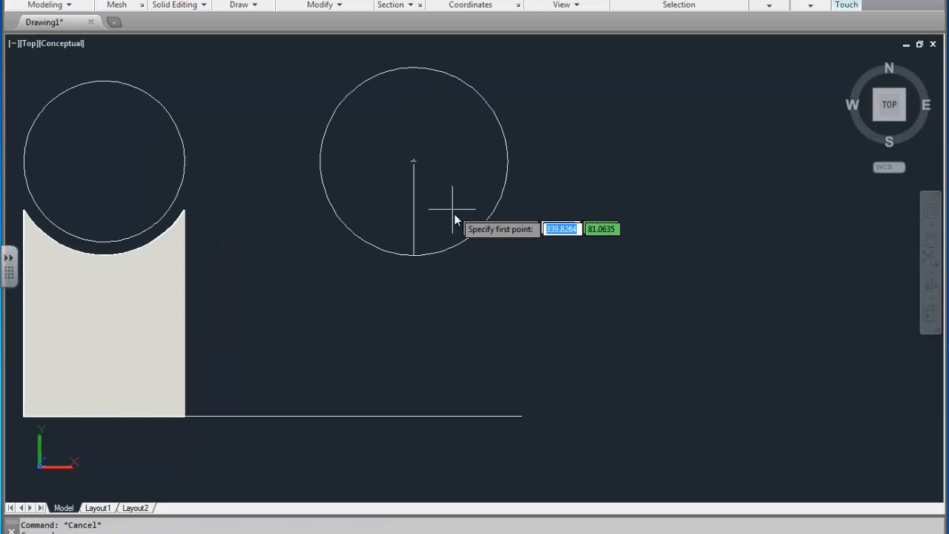
Draw a line from the circle's lower quadrant perpendicular to the horizontal base line, using the Perpendicular snap, then 20 straight back up.
left_click(414, 256)
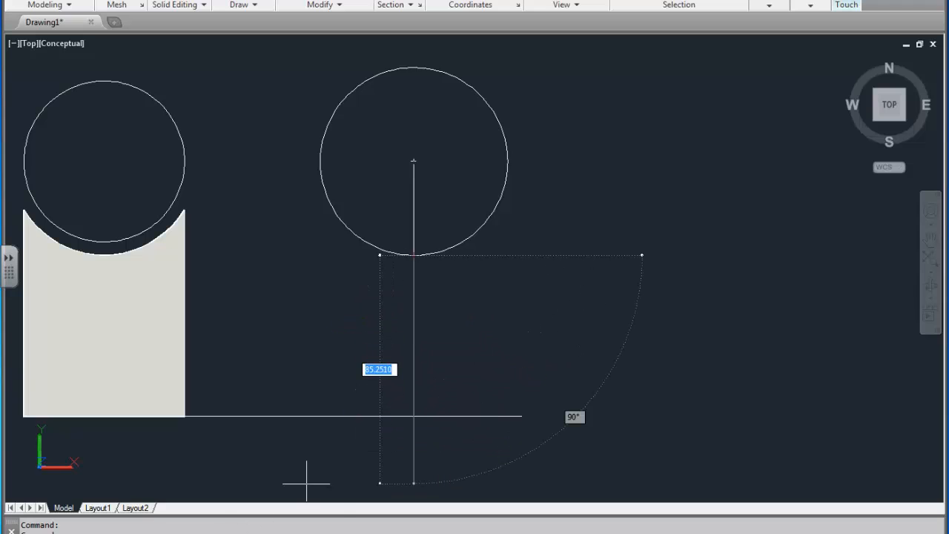
right_click(203, 533)
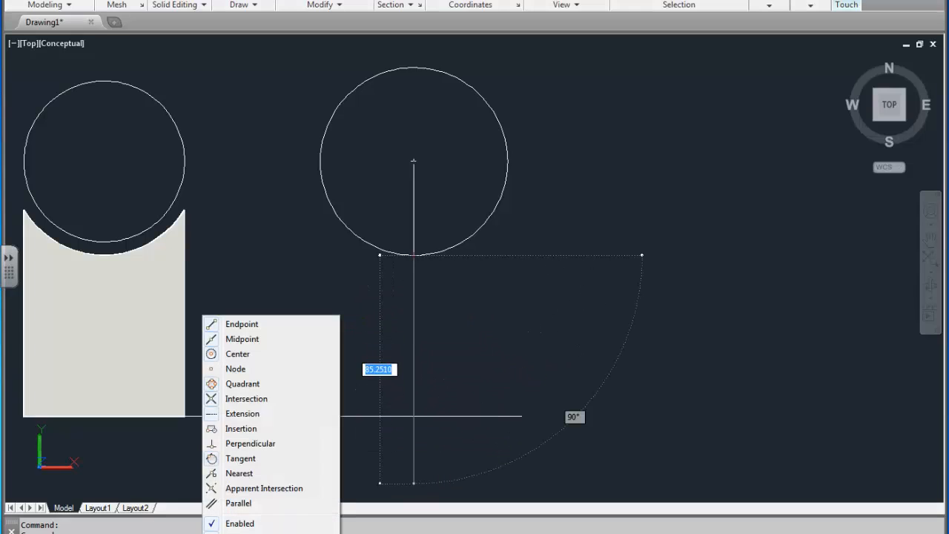
left_click(252, 444)
left_click(419, 416)
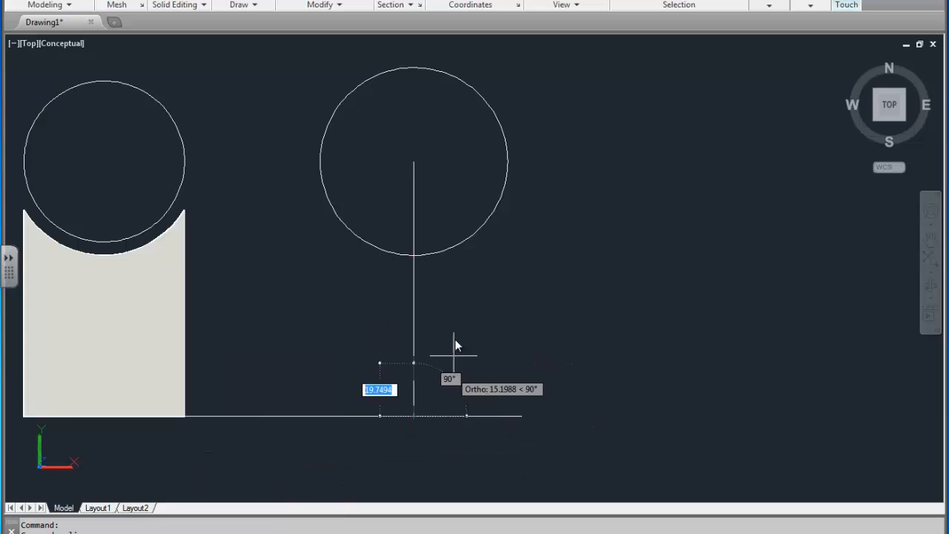
type("20")
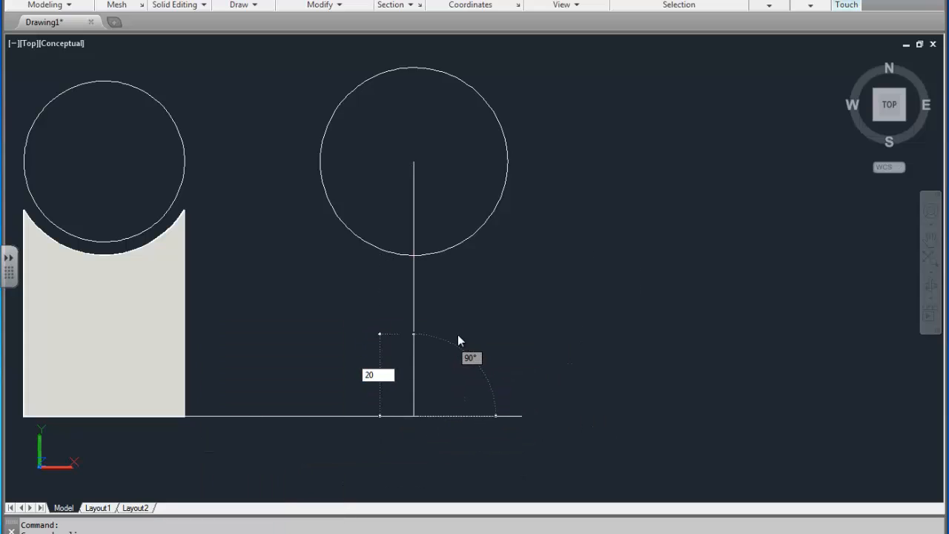
key("Return")
key("Return")
Delete the long vertical line below the circle and the horizontal base line, keeping the short 20-unit vertical line.
left_click(441, 311)
left_click(402, 311)
left_click(494, 379)
left_click(474, 424)
key("Delete")
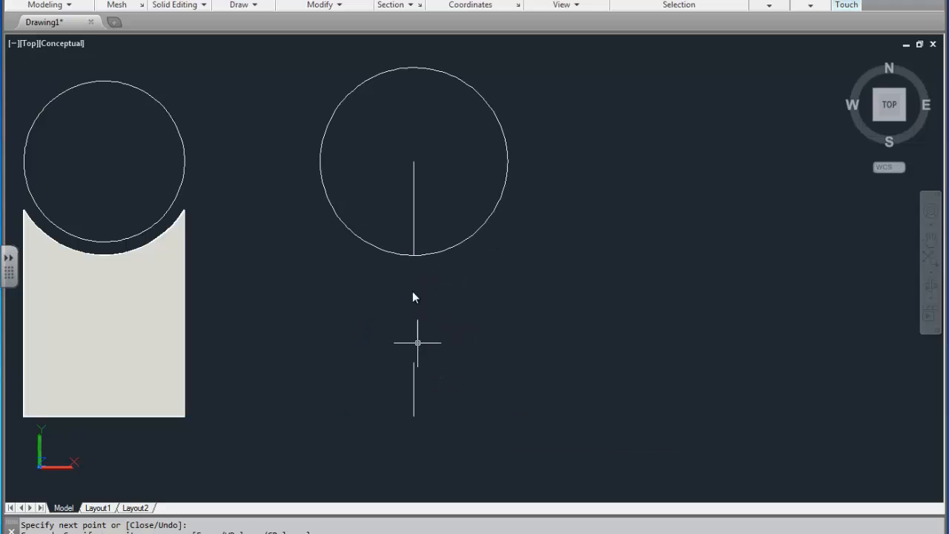
Move the short vertical line below the circle straight up by 10.
mouse_move(416, 376)
middle_mouse_down()
mouse_move(432, 371)
mouse_move(365, 367)
middle_mouse_up()
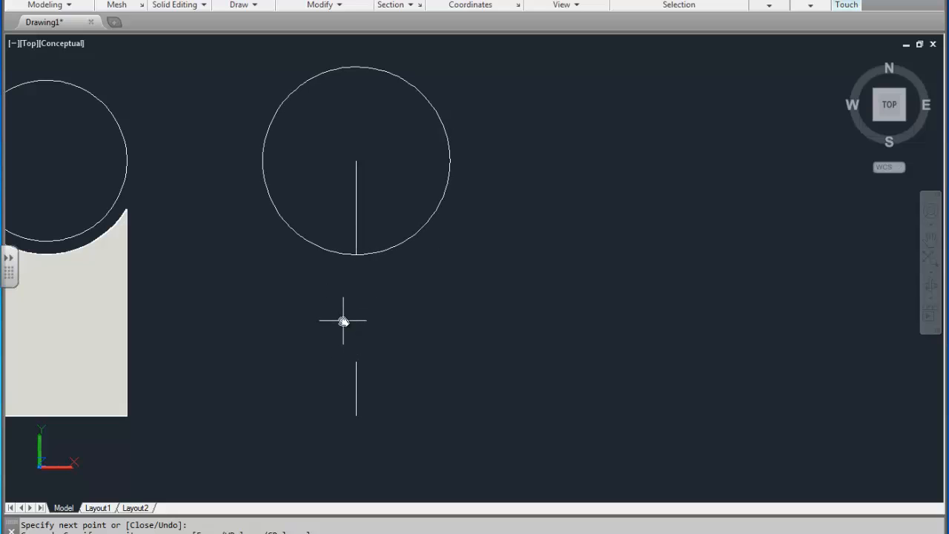
mouse_move(343, 323)
middle_mouse_down()
mouse_move(538, 340)
mouse_move(497, 341)
mouse_move(502, 333)
middle_mouse_up()
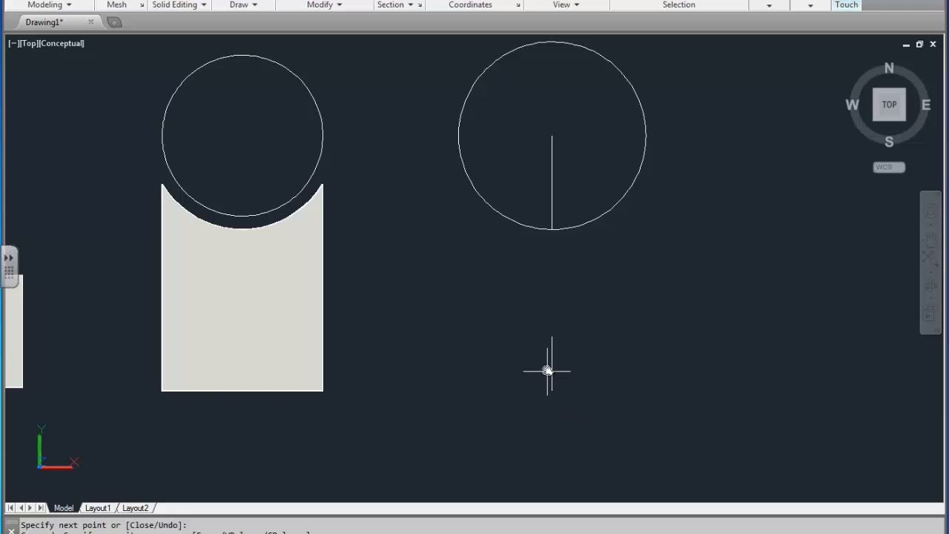
middle_click_drag(127, 366, 203, 364)
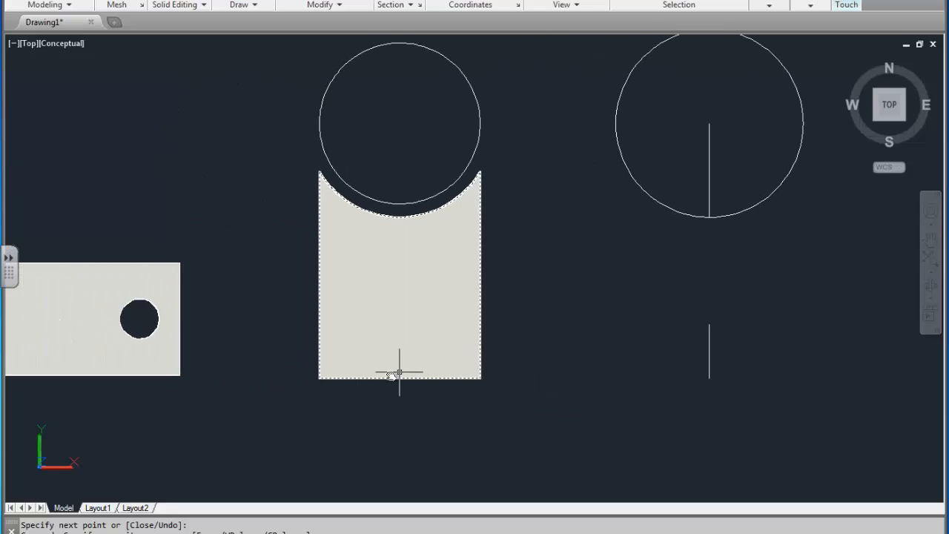
middle_click_drag(489, 386, 221, 396)
left_click(477, 344)
left_click(433, 378)
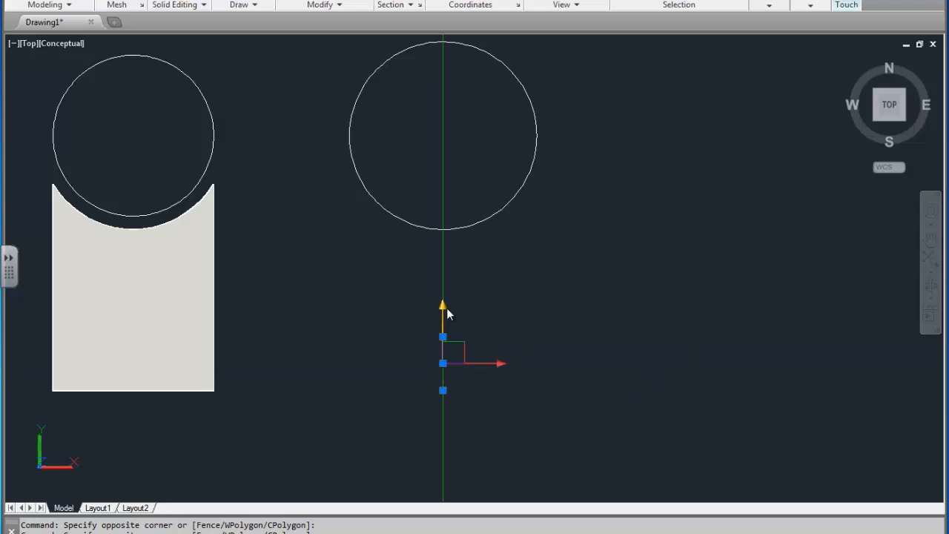
left_click(445, 344)
type("10")
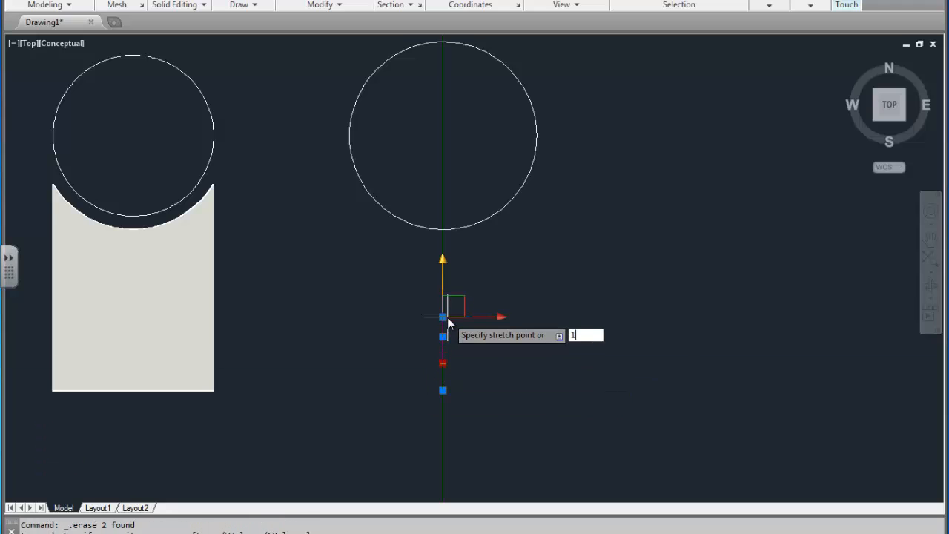
key("Return")
key("Escape")
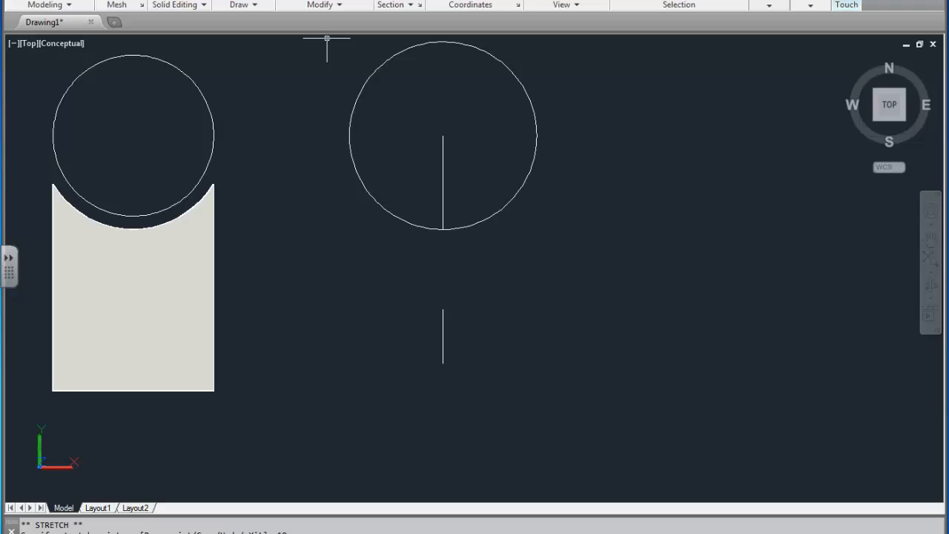
Dimension the vertical distance from the short line's upper end to the circle's lower quadrant and check the reading.
left_click(327, 1)
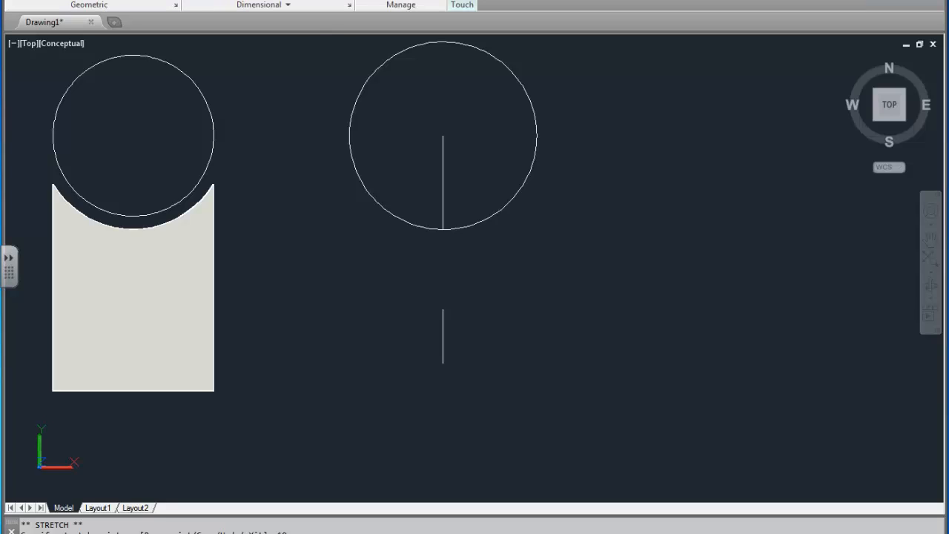
left_click(393, 1)
left_click(316, 1)
left_click(443, 312)
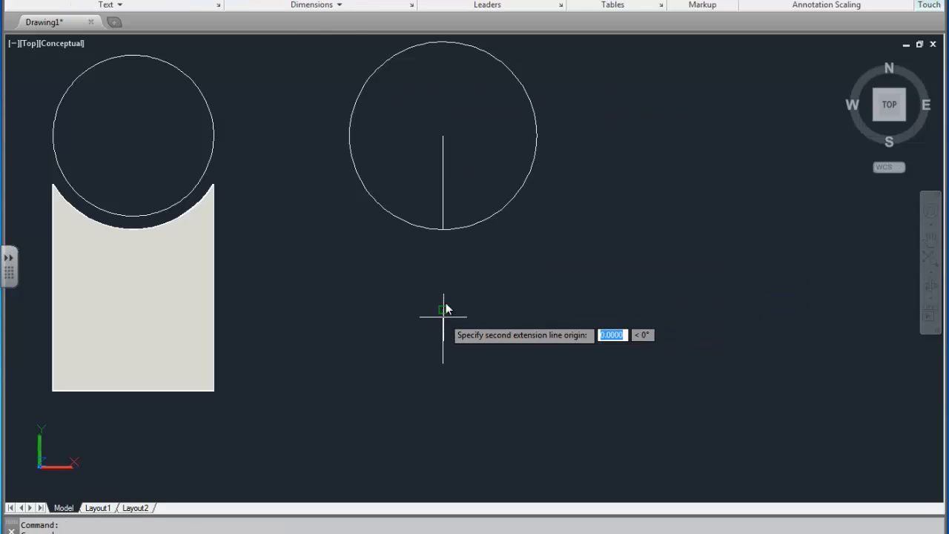
left_click(445, 235)
scroll(534, 268, "up", 10)
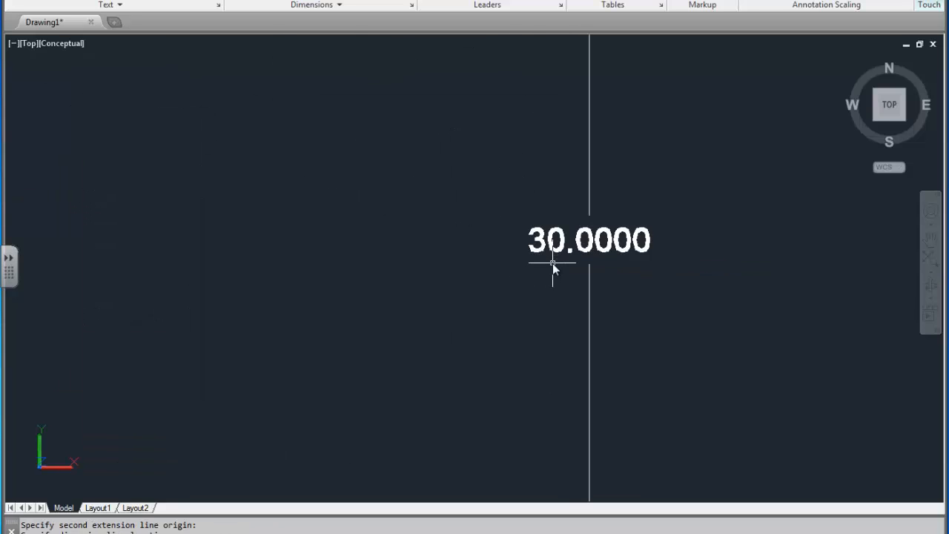
scroll(552, 263, "down", 10)
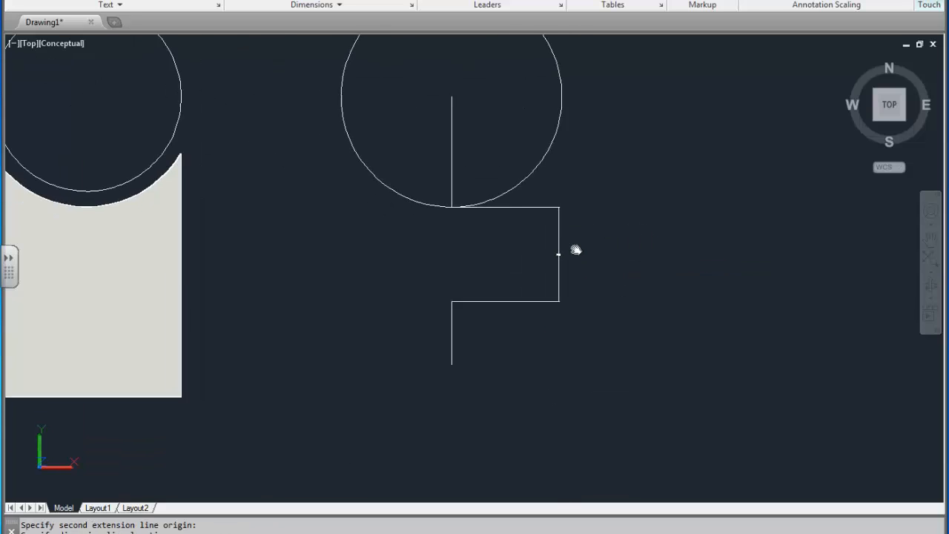
scroll(489, 282, "up", 3)
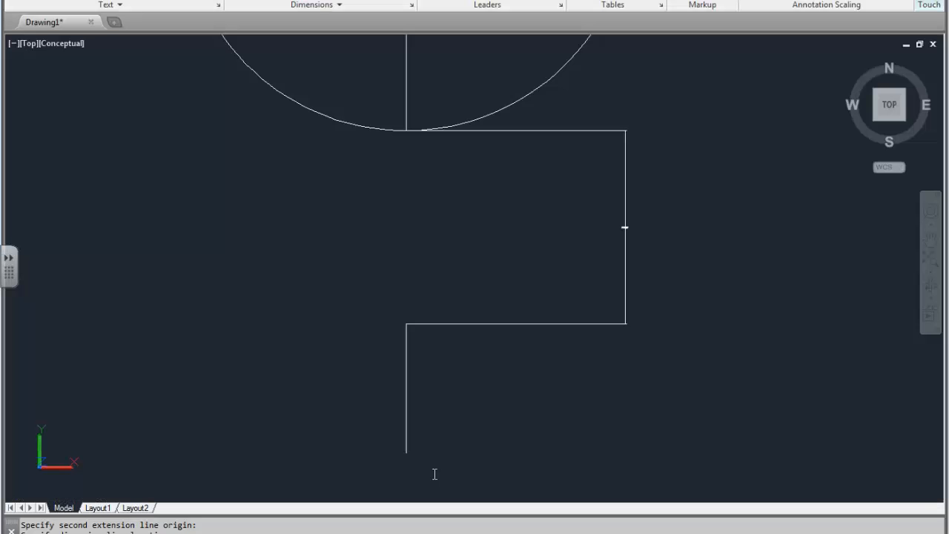
scroll(600, 249, "up", 5)
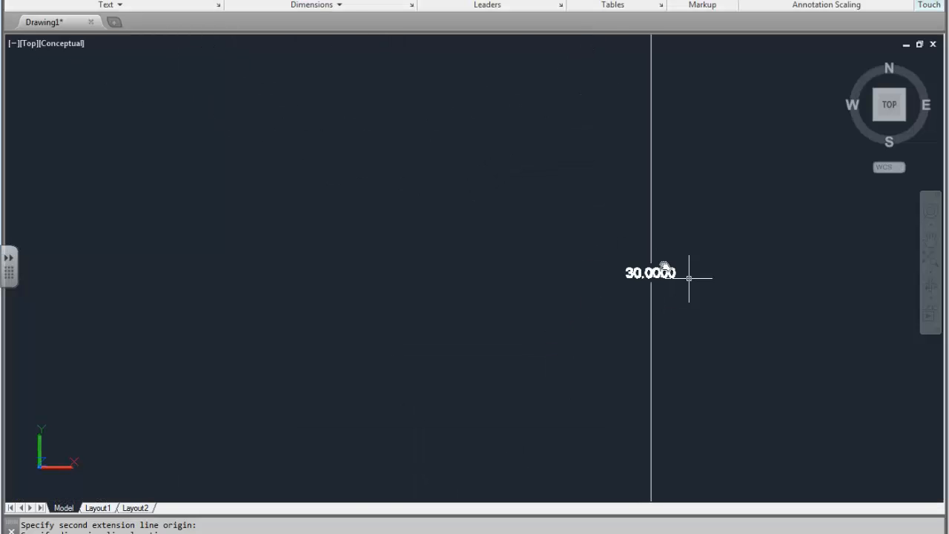
scroll(689, 275, "down", 6)
scroll(437, 282, "up", 4)
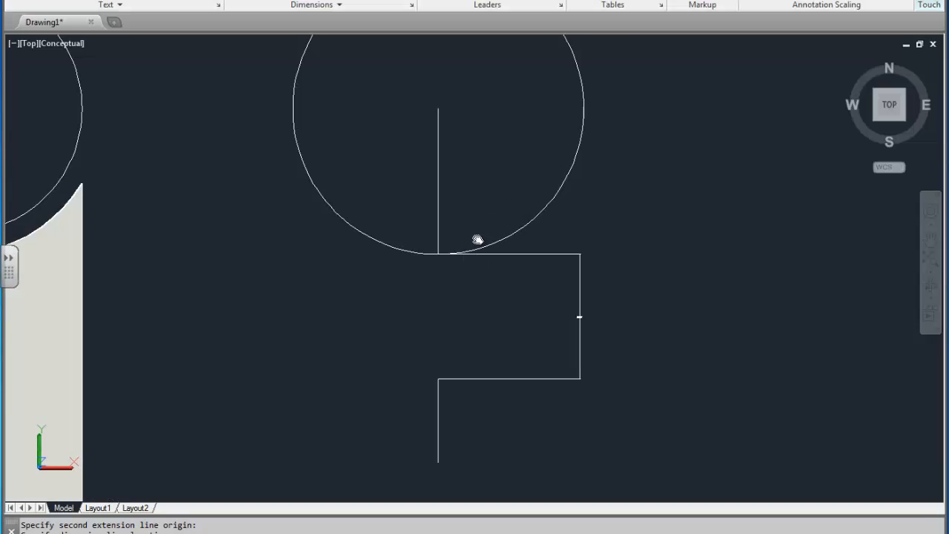
middle_click_drag(479, 240, 525, 231)
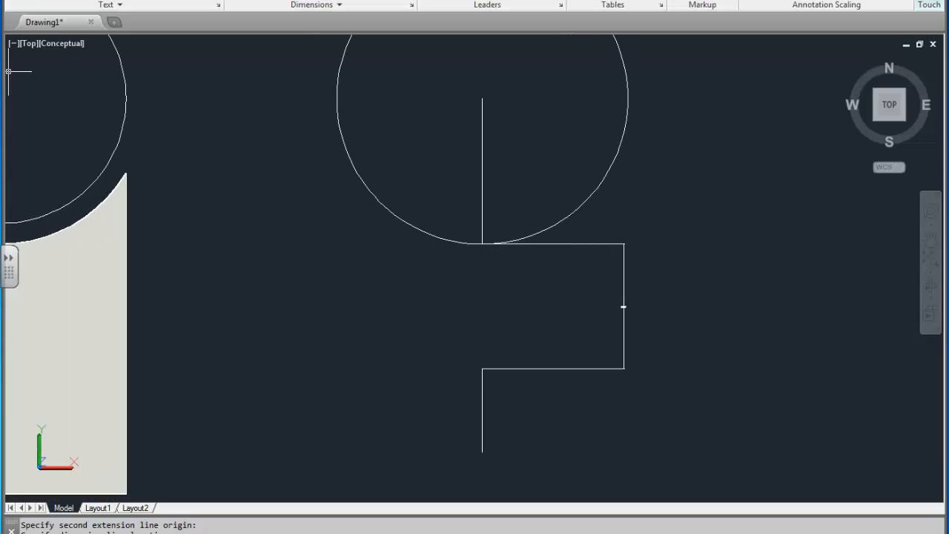
Draw a line from the short vertical line's upper end, 3 to the left and then vertically up into the circle.
left_click(22, 0)
left_click(260, 2)
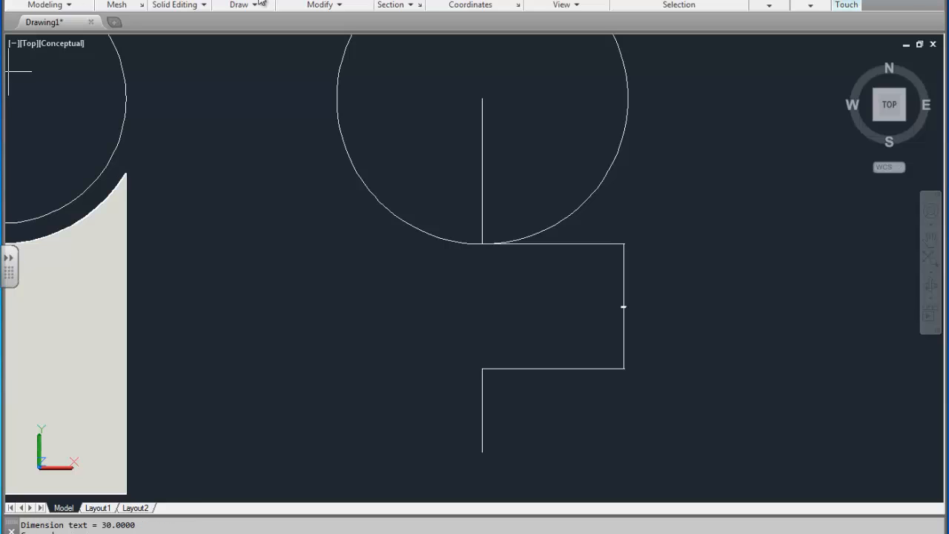
left_click(482, 369)
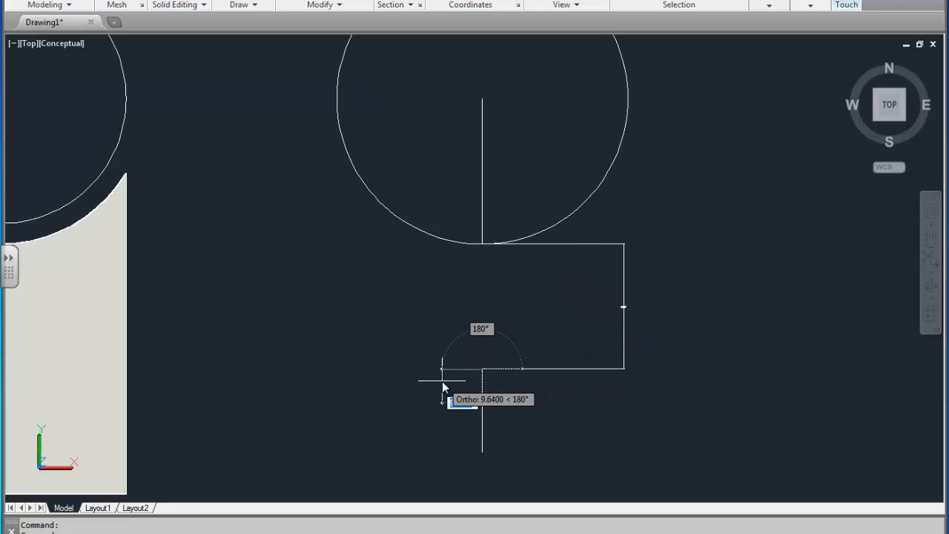
type("3")
key("Return")
left_click(456, 197)
key("Return")
Draw a matching line from the same endpoint, 3 to the right and then vertically up into the circle.
key("Return")
left_click(483, 371)
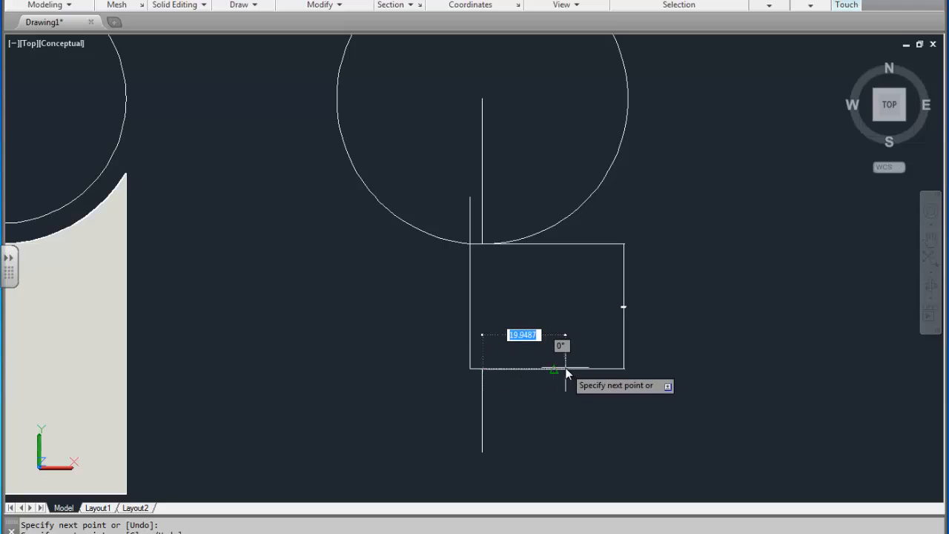
type("3")
key("Return")
left_click(534, 201)
key("Escape")
key("Escape")
Delete the short vertical construction line, the linear dimension and the circle's vertical radius line.
left_click_drag(527, 396, 465, 431)
left_click(655, 305)
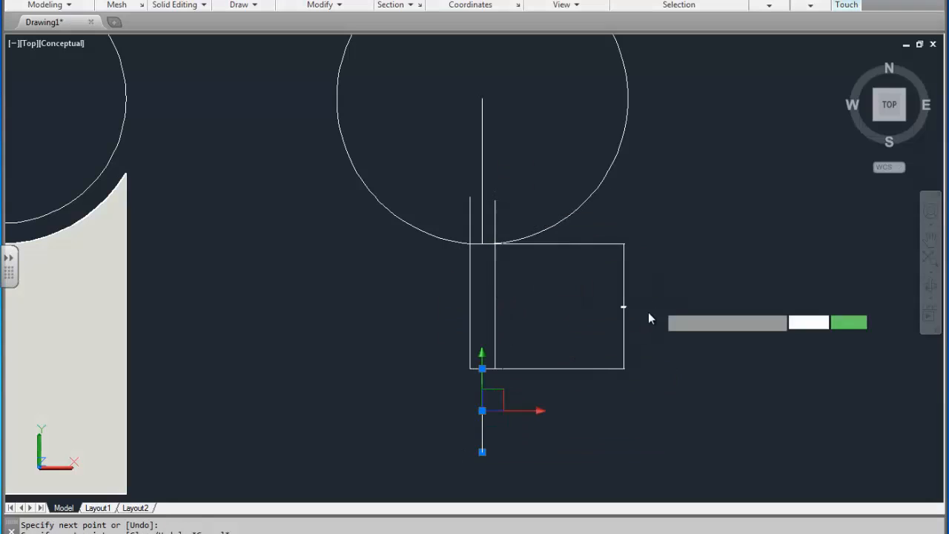
left_click(589, 370)
key("Delete")
Trim the upper ends of the two vertical rib lines that project inside the circle.
left_click(356, 2)
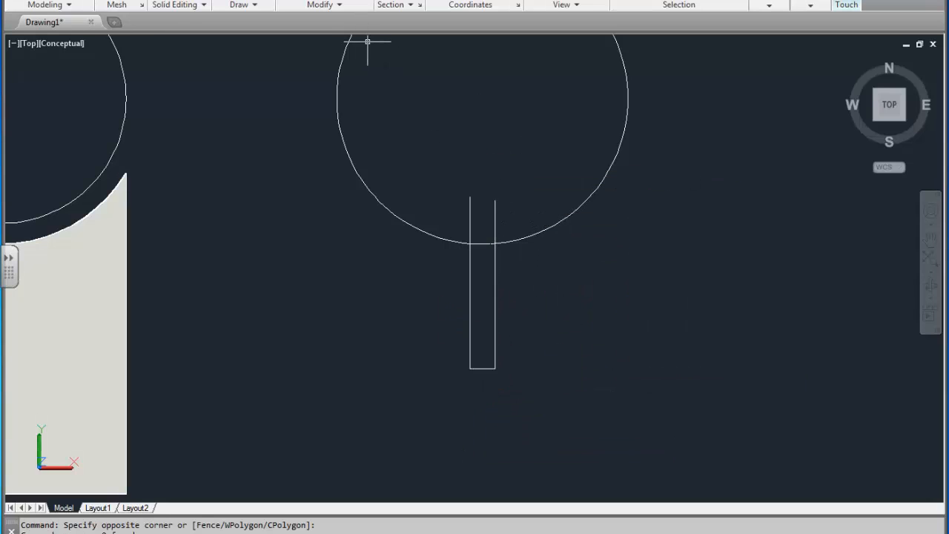
left_click(604, 374)
left_click(375, 171)
key("Return")
scroll(474, 216, "up", 2)
left_click(546, 181)
left_click(442, 218)
key("Return")
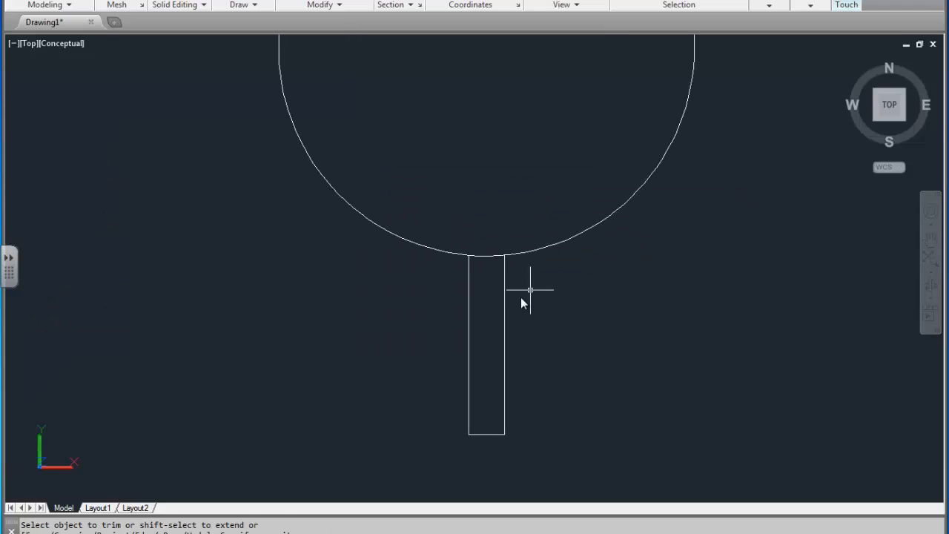
Examine where the trimmed rib sides meet the circle's arc and leave the Trim command.
middle_click_drag(456, 257, 461, 212)
scroll(476, 234, "up", 2)
scroll(487, 180, "up", 4)
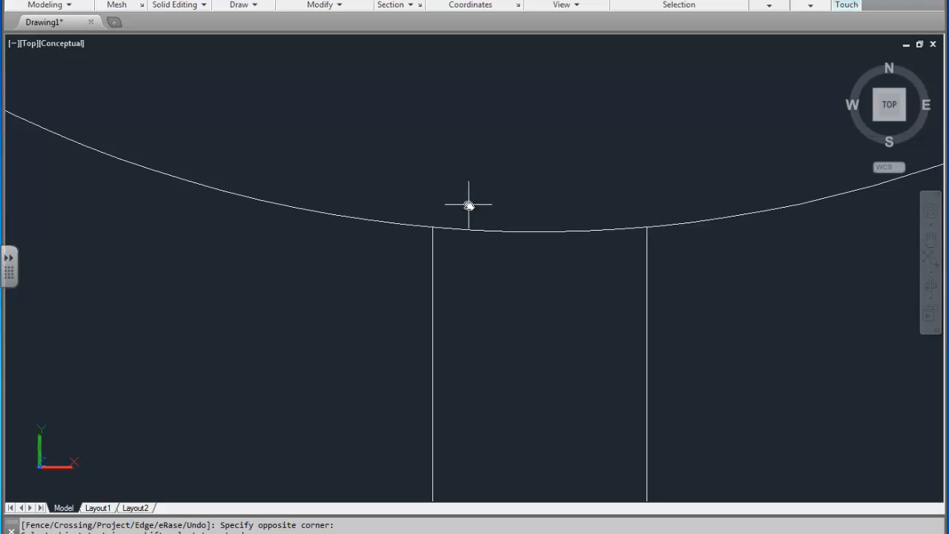
scroll(512, 208, "down", 5)
scroll(511, 213, "up", 1)
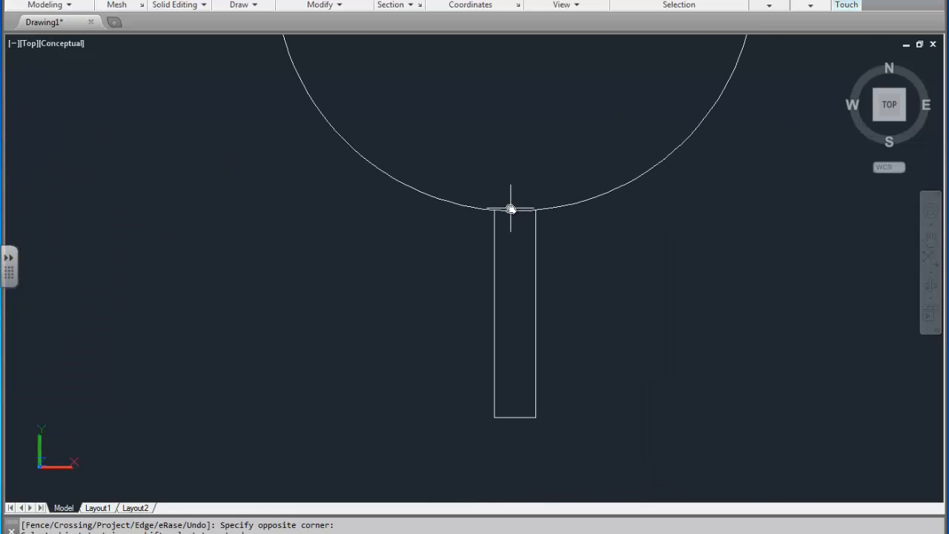
scroll(511, 207, "down", 4)
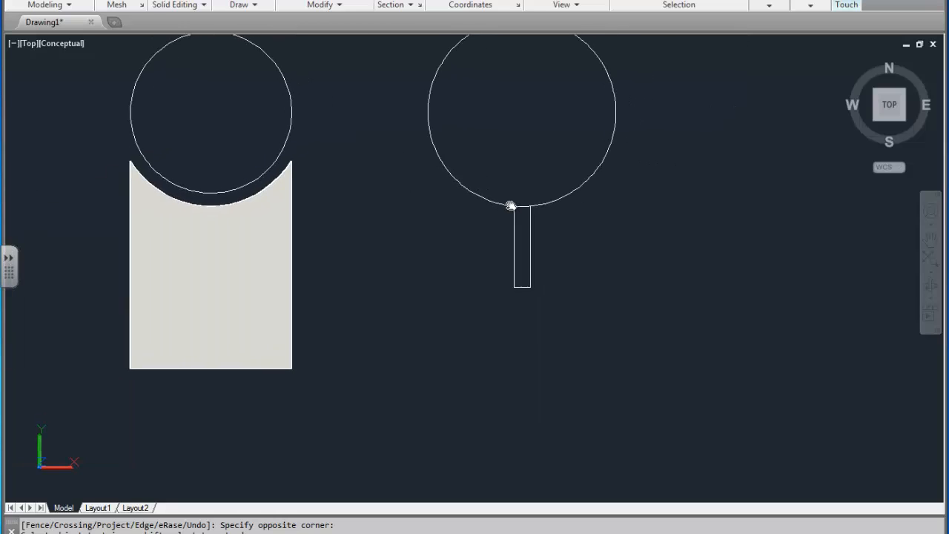
middle_click_drag(516, 206, 511, 205)
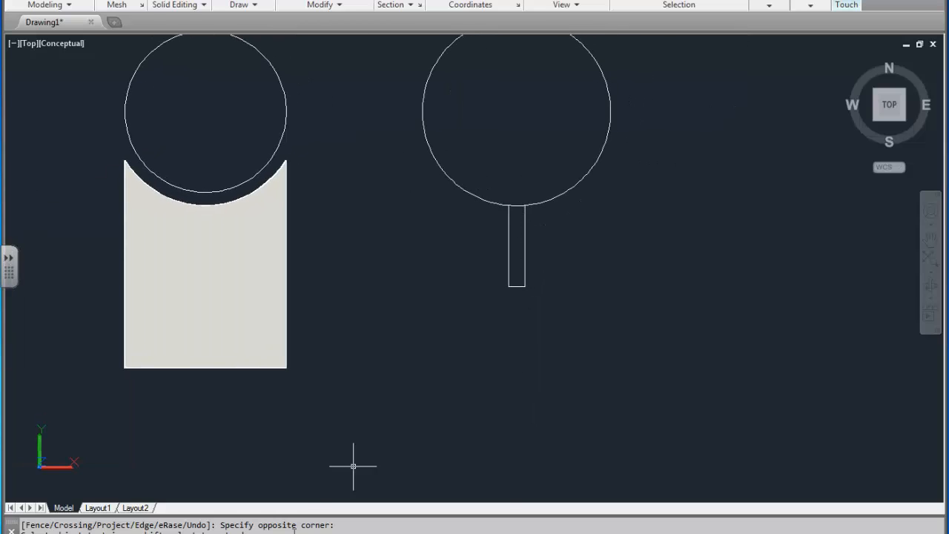
middle_click_drag(507, 272, 524, 267)
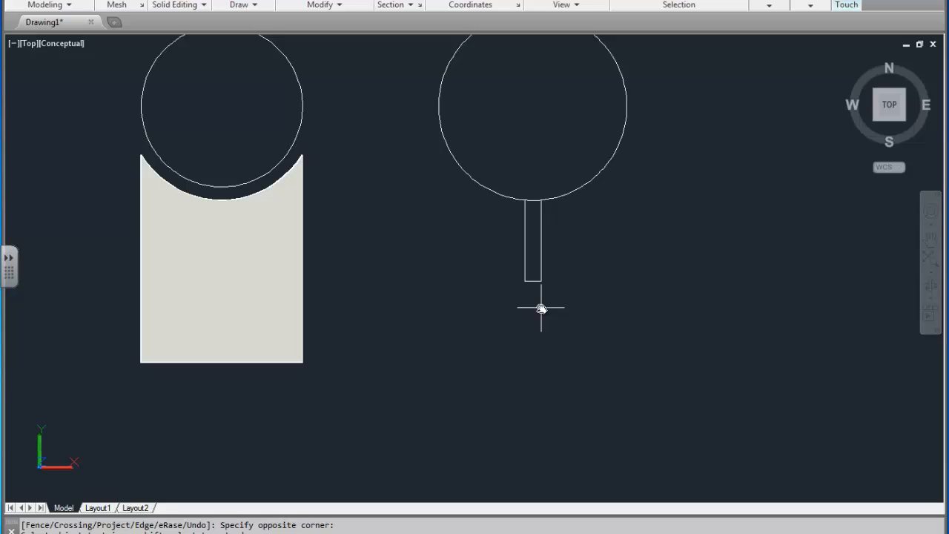
middle_click_drag(542, 309, 517, 350)
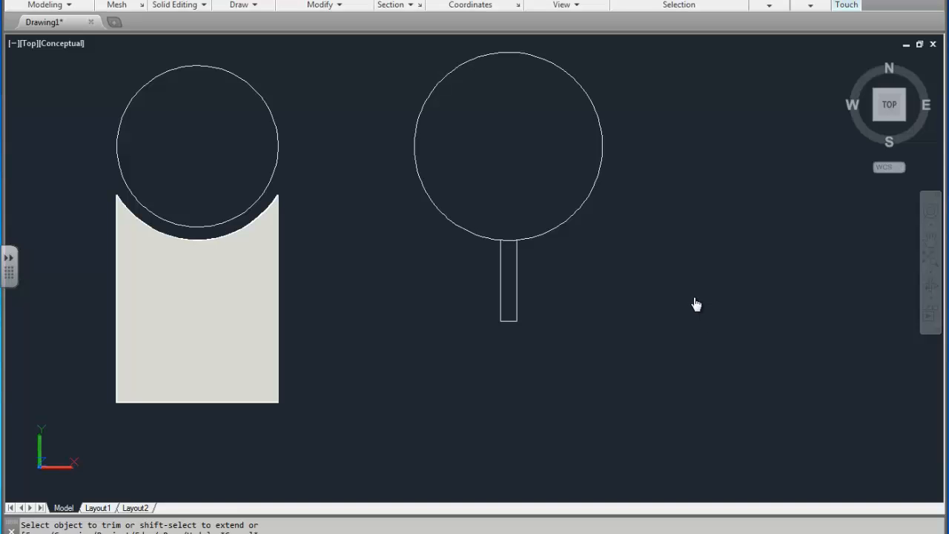
key("Escape")
Press-pull the closed narrow rib area below the large circle to a height of 6.
middle_click_drag(548, 243, 557, 277)
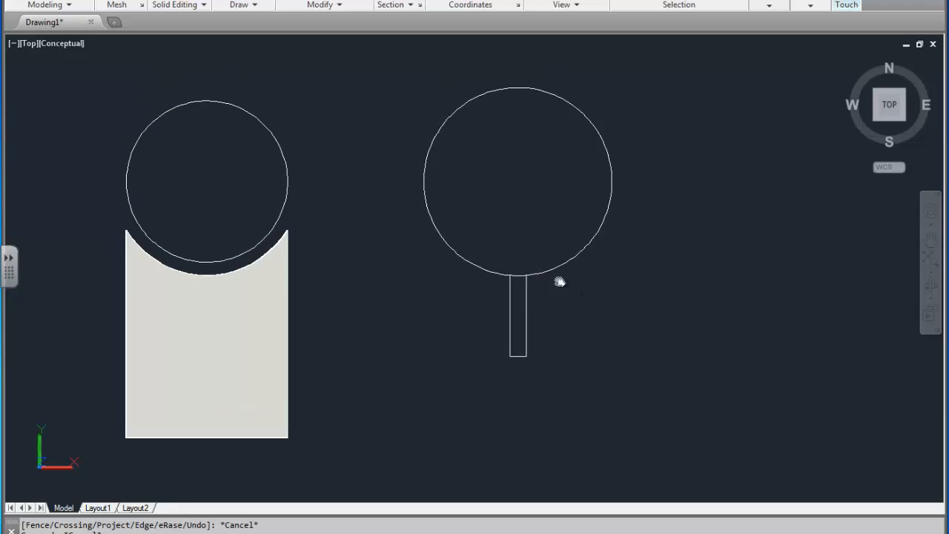
scroll(556, 277, "up", 3)
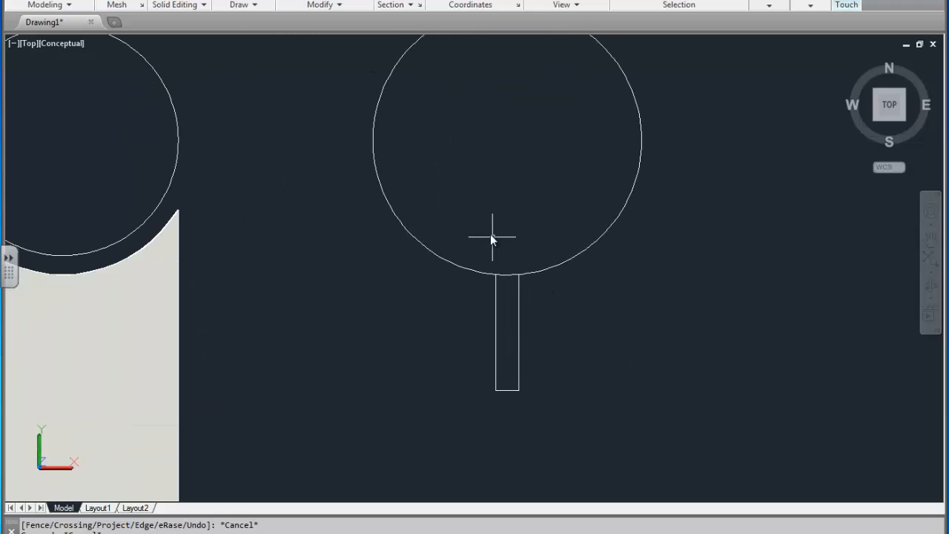
middle_click_drag(491, 236, 527, 187)
left_click(83, 2)
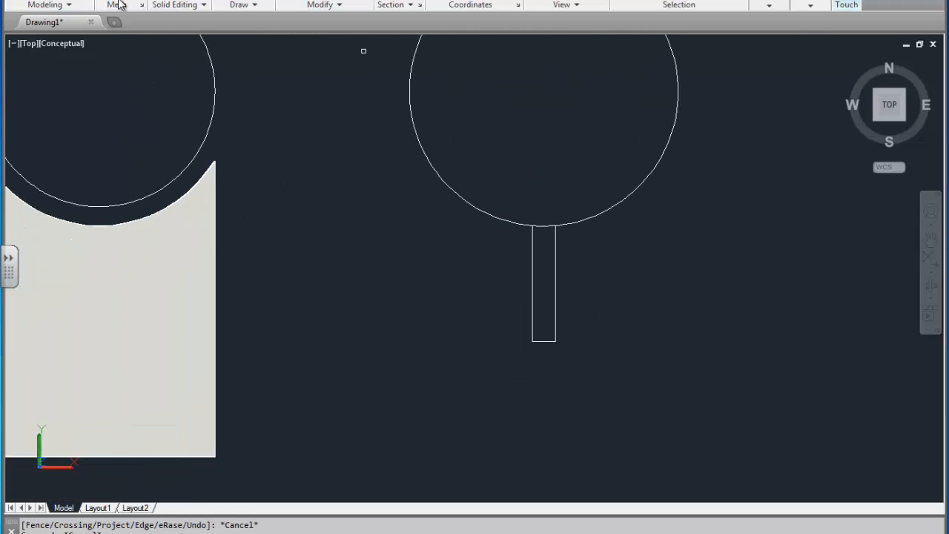
left_click(548, 299)
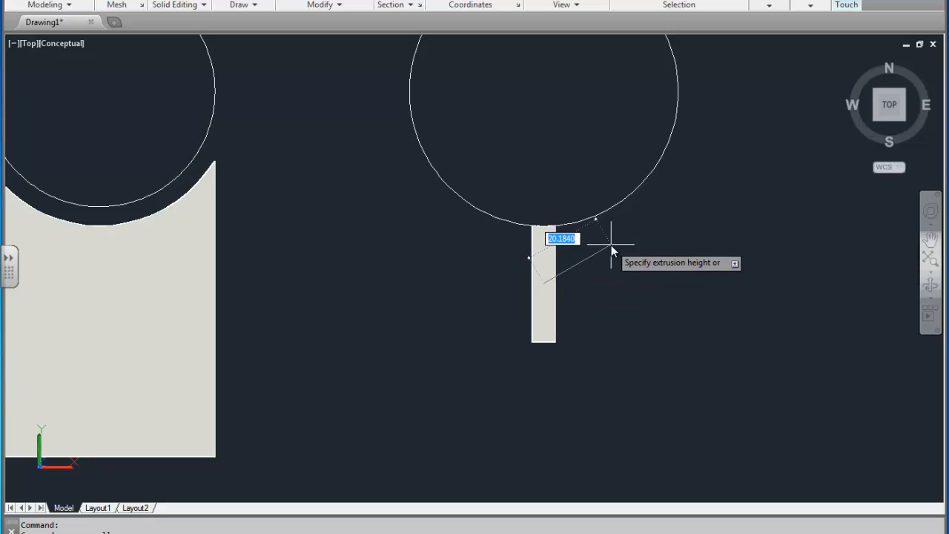
type("6")
key("Return")
key("Return")
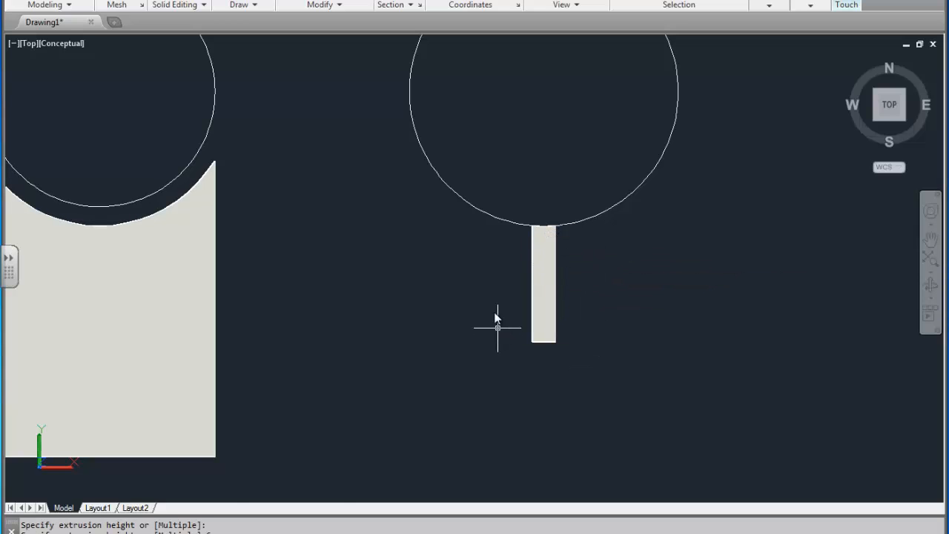
Reorient the UCS so its X axis points vertically upward, in line with the extruded rib's height.
middle_click_drag(496, 319, 536, 186, "shift")
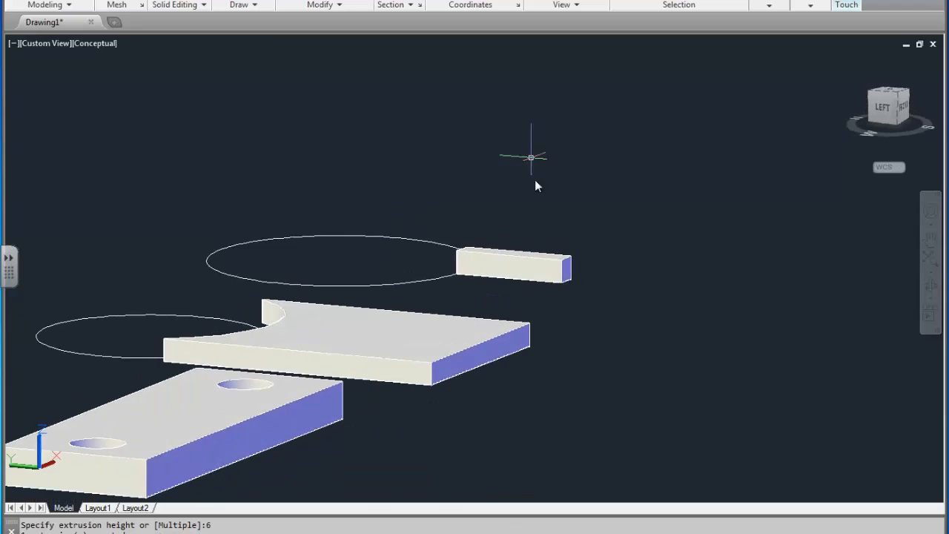
scroll(534, 267, "up", 2)
scroll(339, 235, "up", 3)
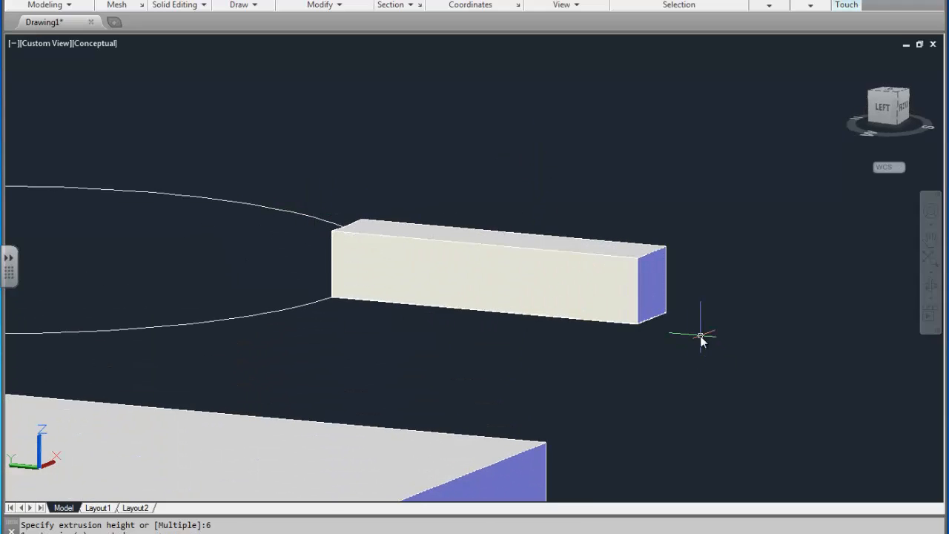
scroll(701, 339, "down", 4)
scroll(630, 297, "up", 2)
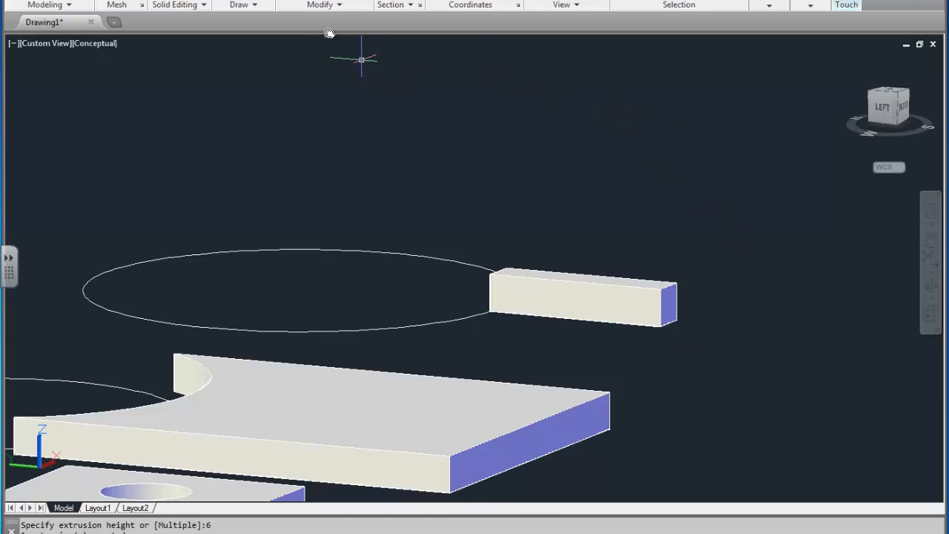
left_click(160, 3)
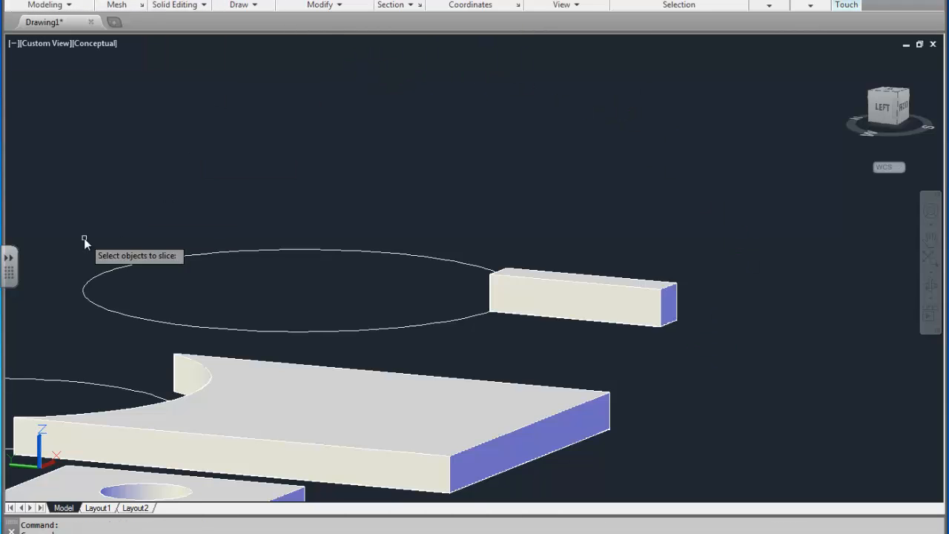
middle_click_drag(226, 182, 129, 307)
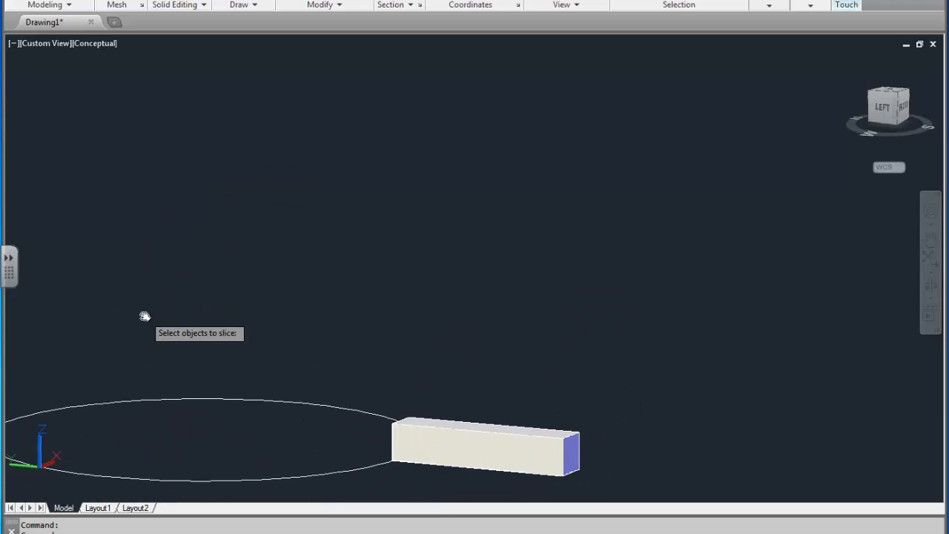
middle_click_drag(70, 410, 109, 422)
left_click(55, 462)
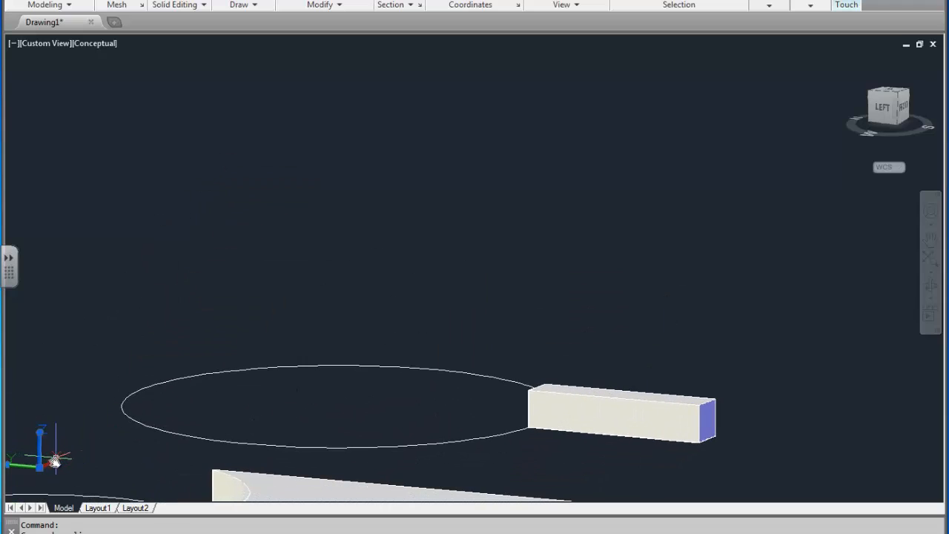
left_click(55, 461)
left_click(48, 374)
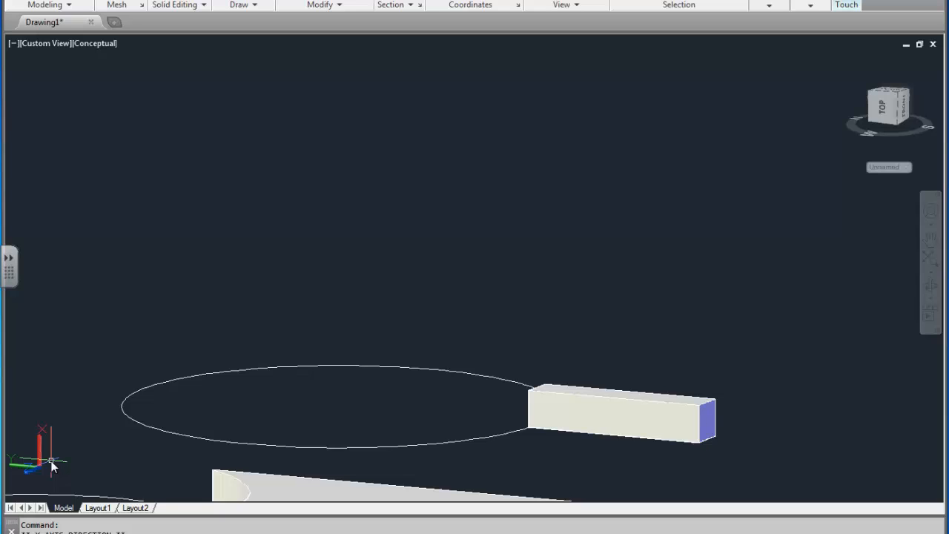
Slice the rib block diagonally from its upper edge at the circle to its lower outer edge, keeping both sides.
middle_click_drag(111, 364, 19, 299)
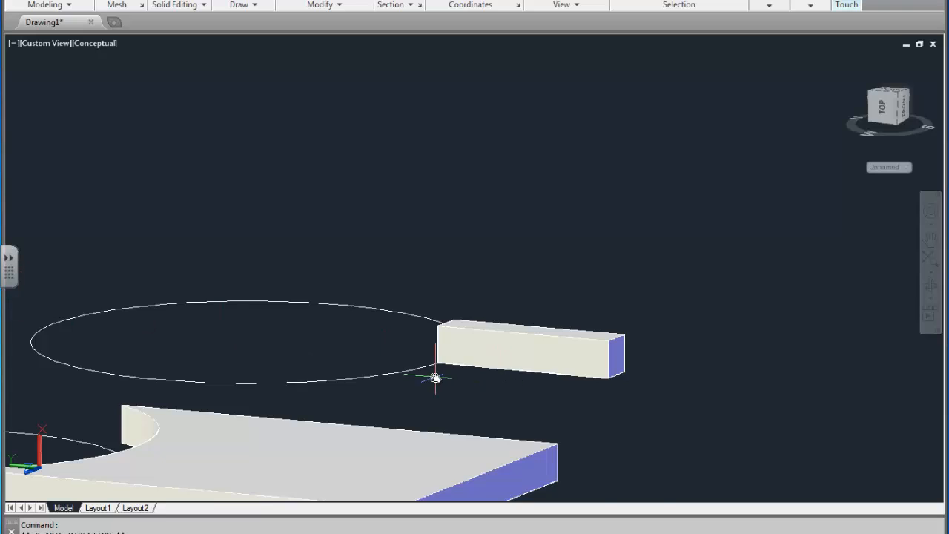
middle_click_drag(436, 378, 477, 381, "shift")
middle_click_drag(532, 364, 187, 492)
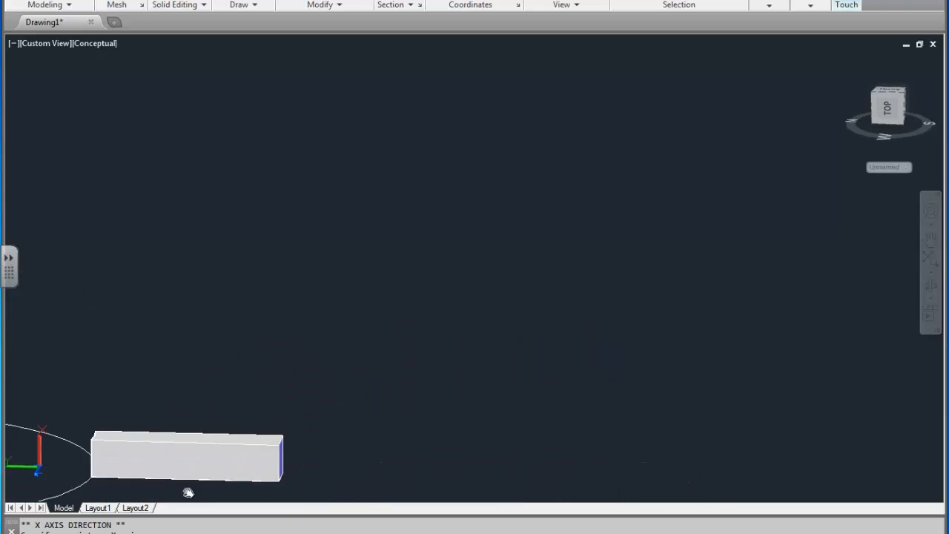
scroll(156, 449, "up", 2)
middle_click_drag(155, 449, 146, 430)
middle_click_drag(59, 434, 394, 321)
scroll(319, 412, "down", 2)
left_click(185, 2)
left_click(409, 360)
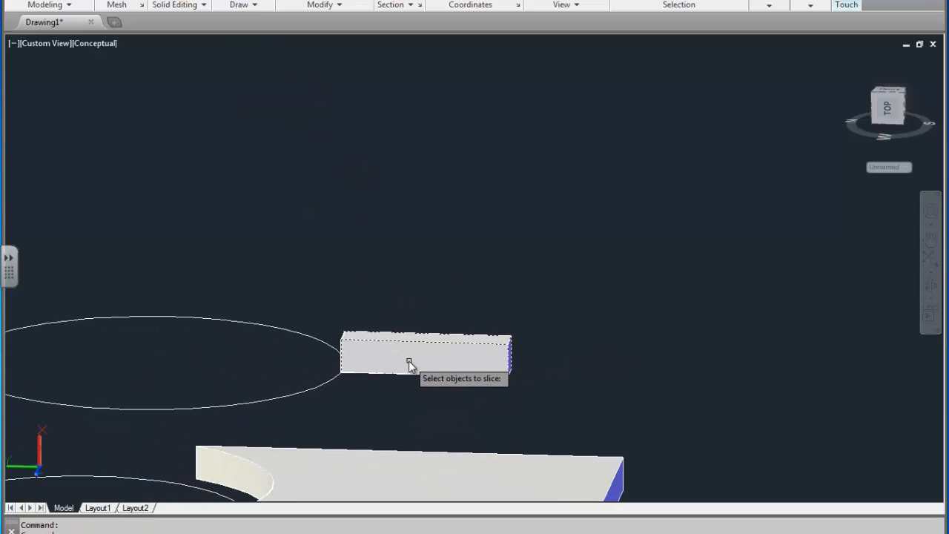
key("Return")
left_click(371, 350)
scroll(335, 338, "up", 2)
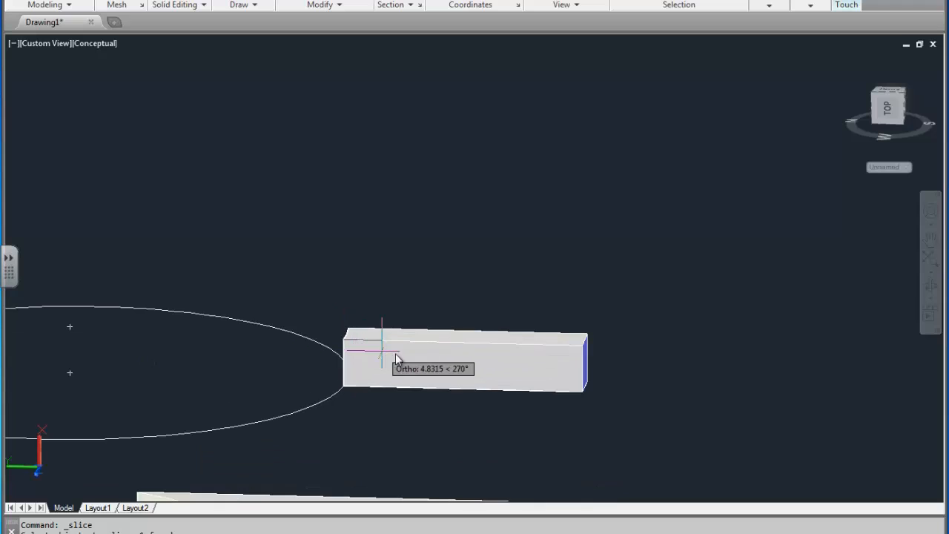
left_click(582, 393)
key("Return")
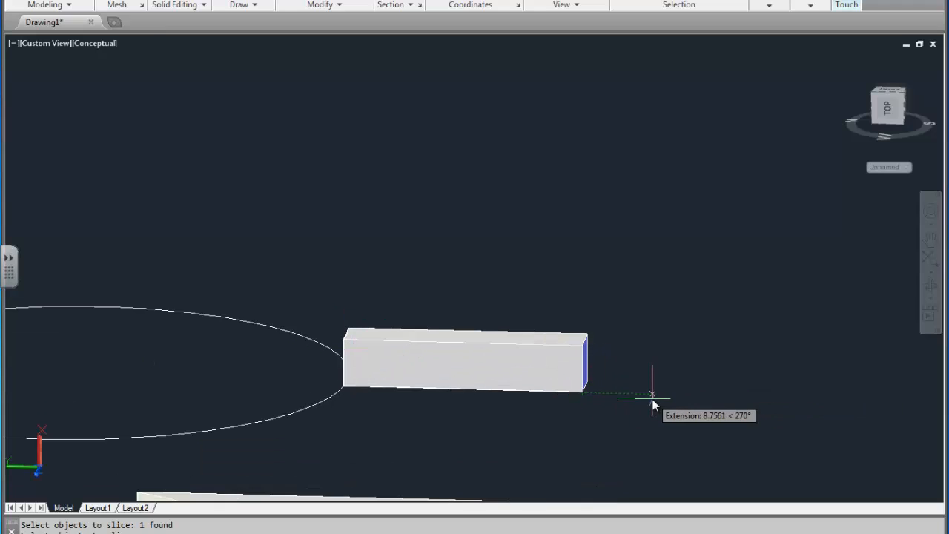
Delete the upper wedge of the sliced rib block.
left_click(544, 369)
middle_click_drag(609, 338, 535, 318)
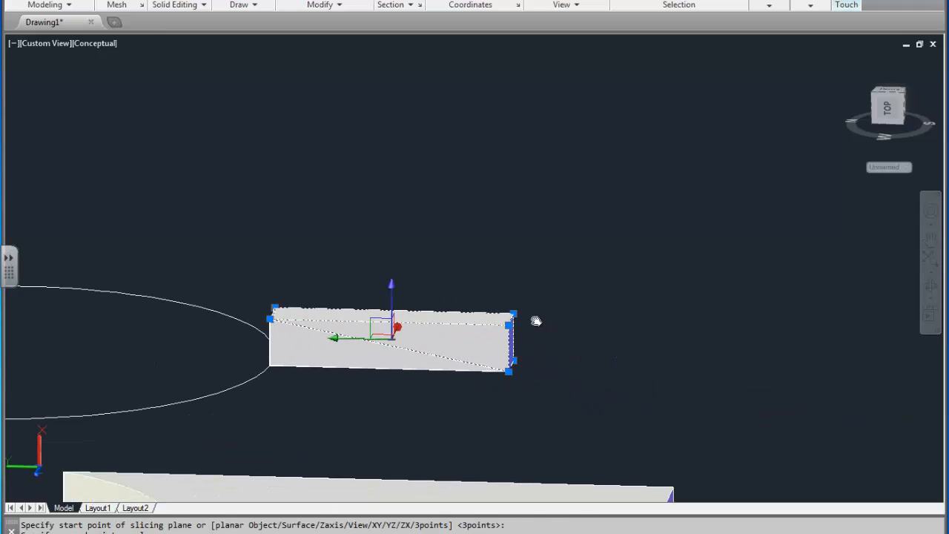
key("Delete")
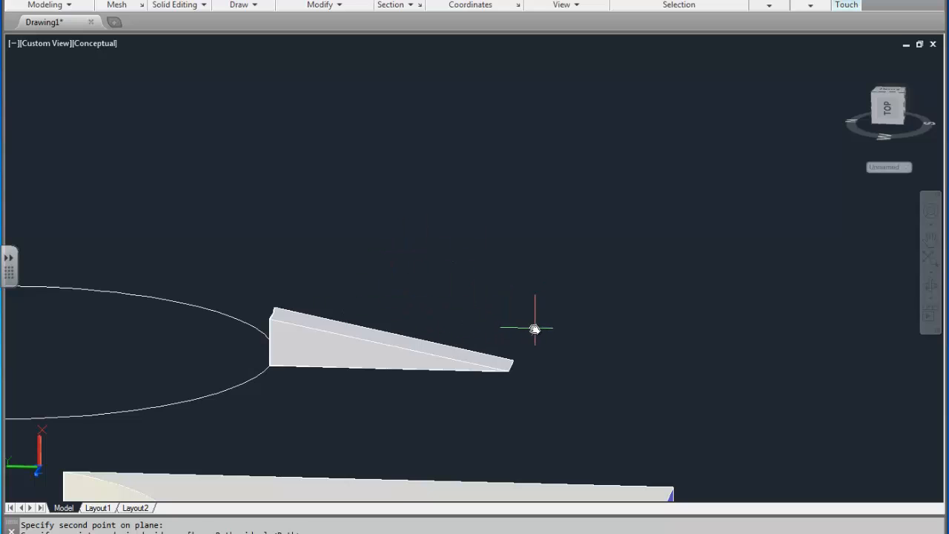
Examine the tapered rib from several angles alongside the base plate and the curved upright.
middle_click_drag(538, 328, 484, 287, "shift")
scroll(399, 386, "down", 5)
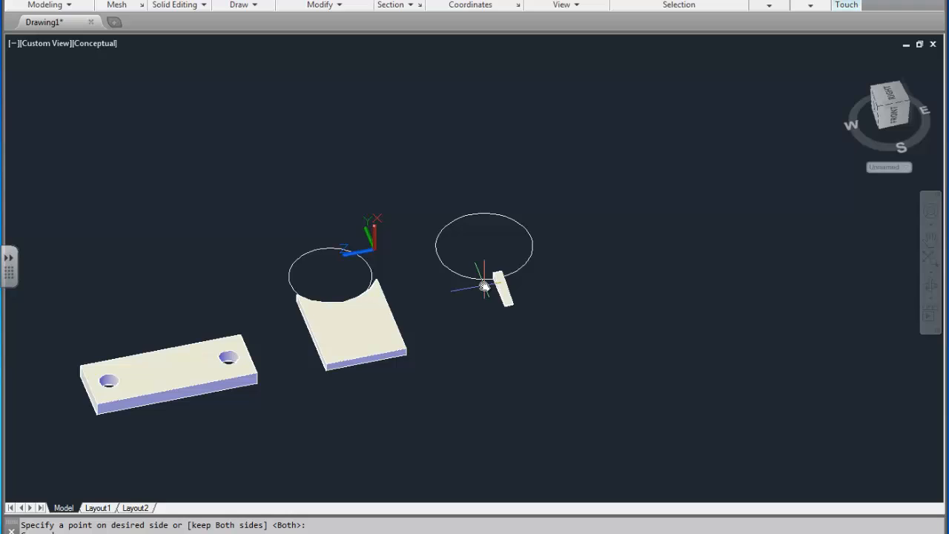
middle_click_drag(451, 341, 415, 313)
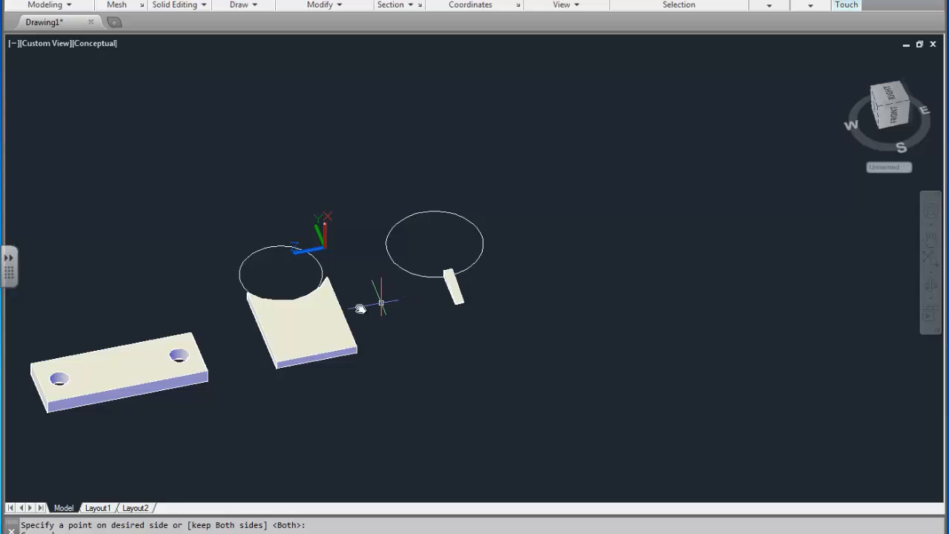
middle_click_drag(361, 307, 393, 303)
scroll(445, 296, "up", 3)
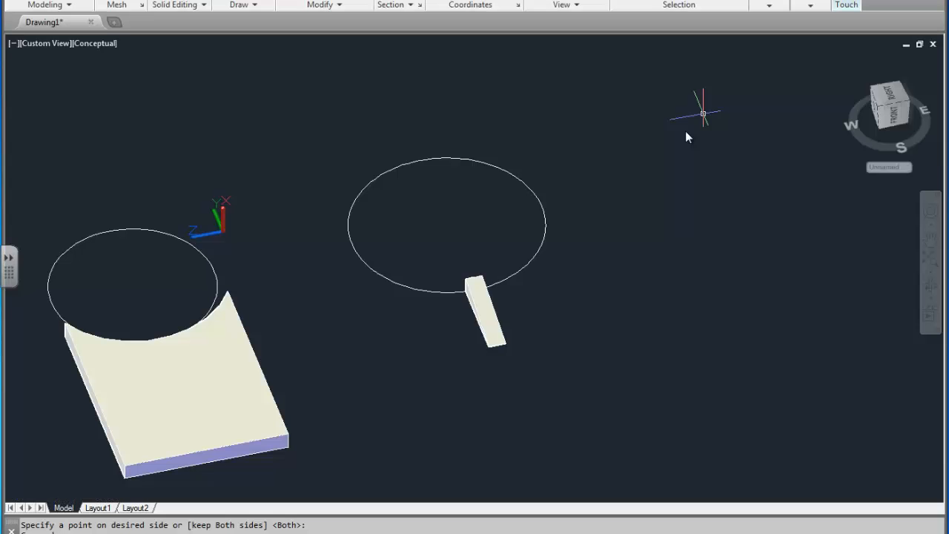
middle_click_drag(685, 118, 642, 153)
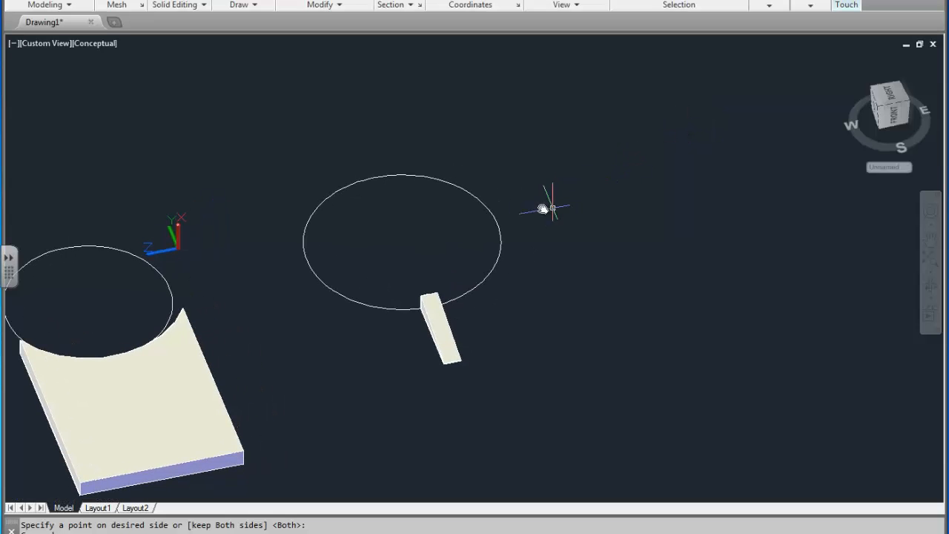
middle_click_drag(529, 153, 496, 351, "shift")
scroll(418, 302, "down", 2)
middle_click_drag(457, 310, 386, 301)
scroll(361, 307, "up", 3)
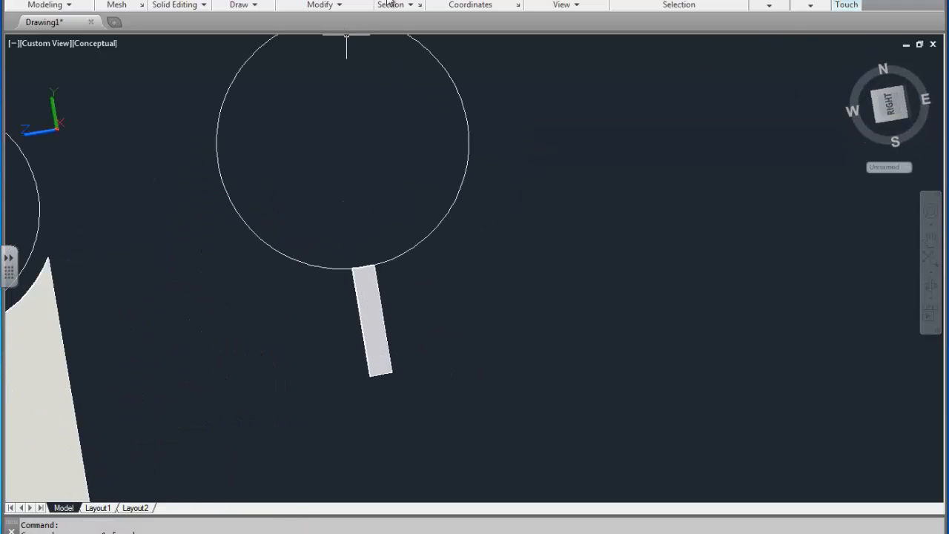
Return to the Top view and copy the tapered rib horizontally to the right, well clear of the large circle.
left_click(565, 4)
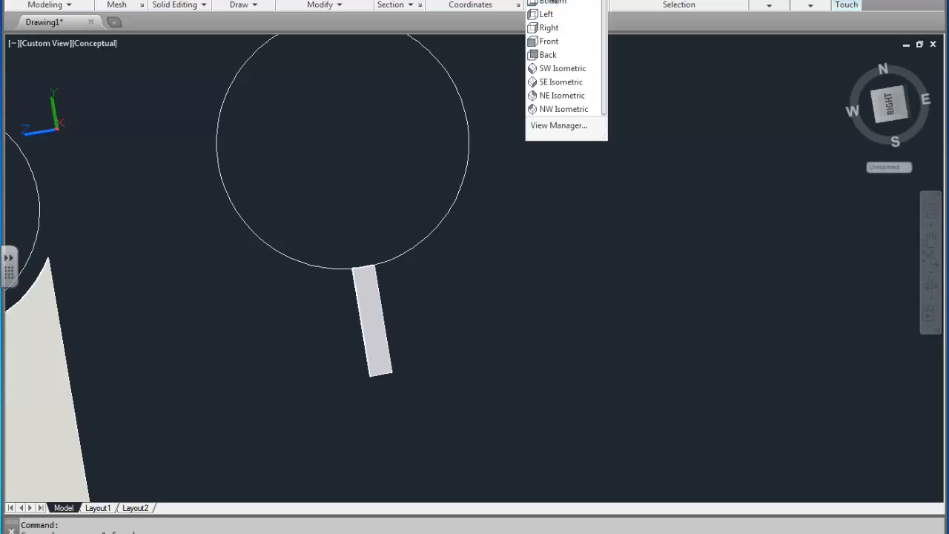
left_click(552, 6)
middle_click_drag(596, 255, 485, 250)
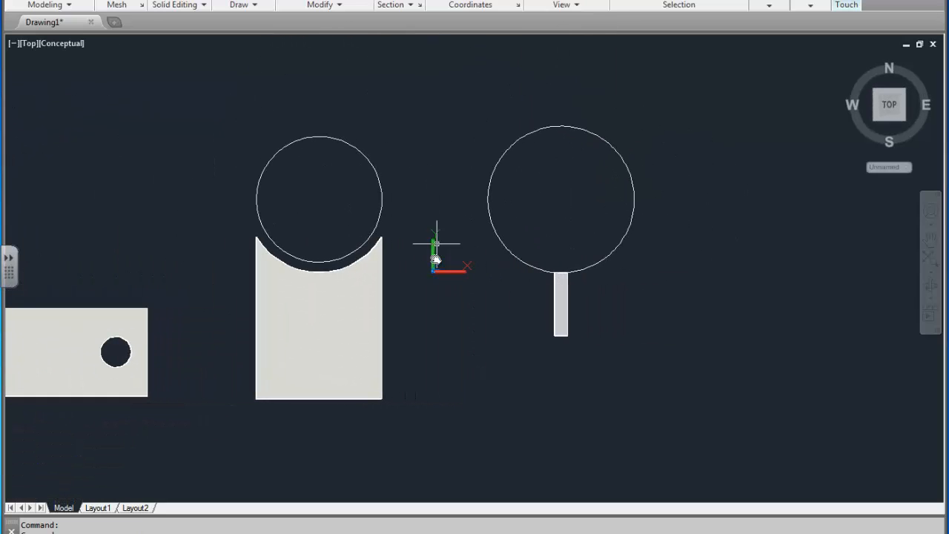
middle_click_drag(572, 277, 434, 269)
scroll(443, 265, "up", 2)
scroll(377, 284, "up", 2)
left_click(425, 282)
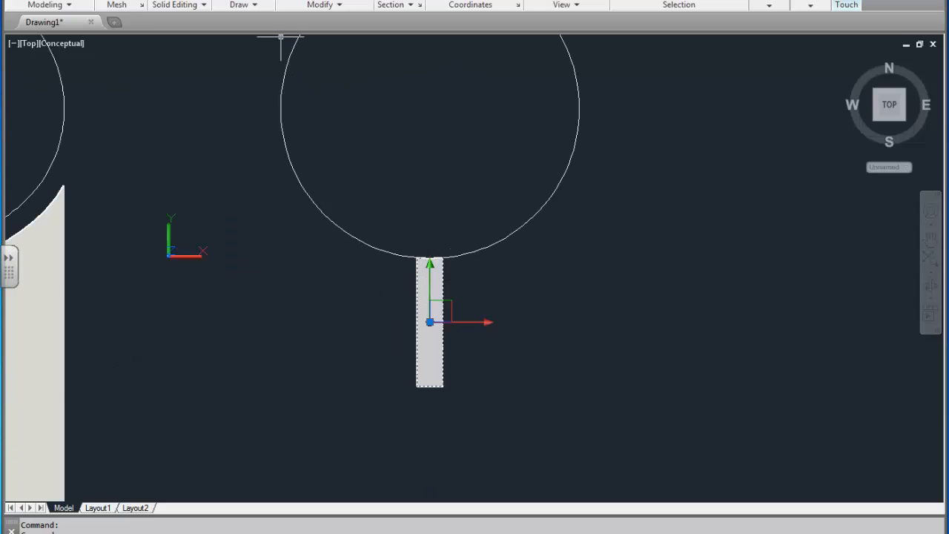
left_click(281, 5)
left_click(487, 337)
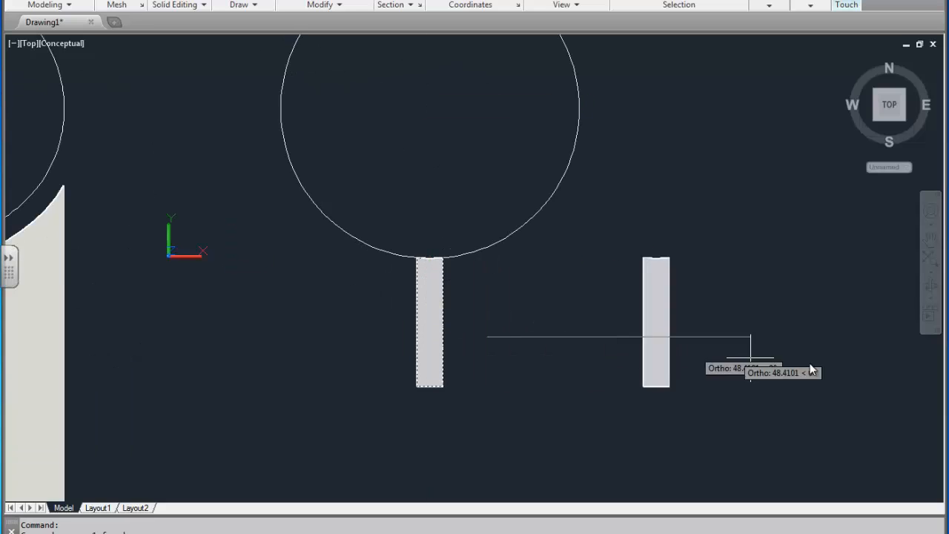
left_click(863, 362)
key("Escape")
Delete the original tapered rib solid attached to the bottom of the large circle.
left_click(435, 293)
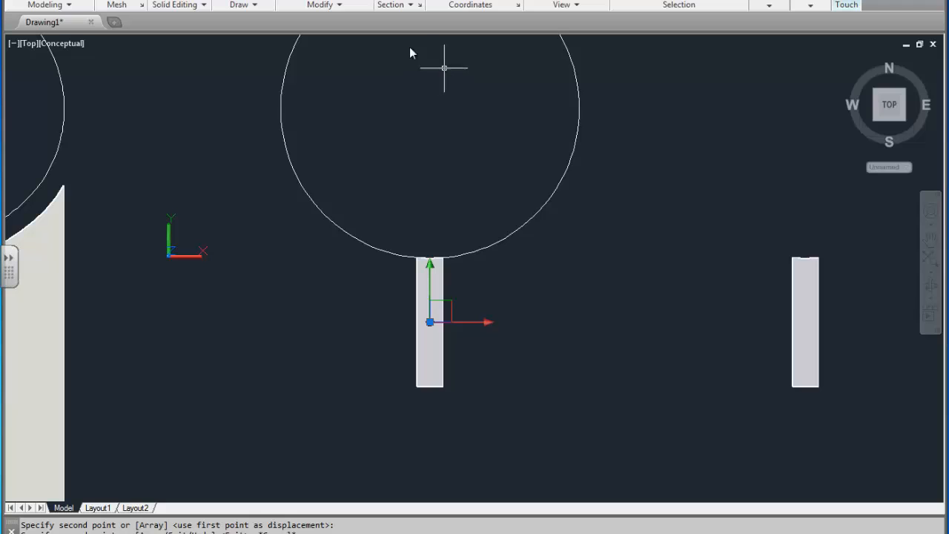
left_click(337, 4)
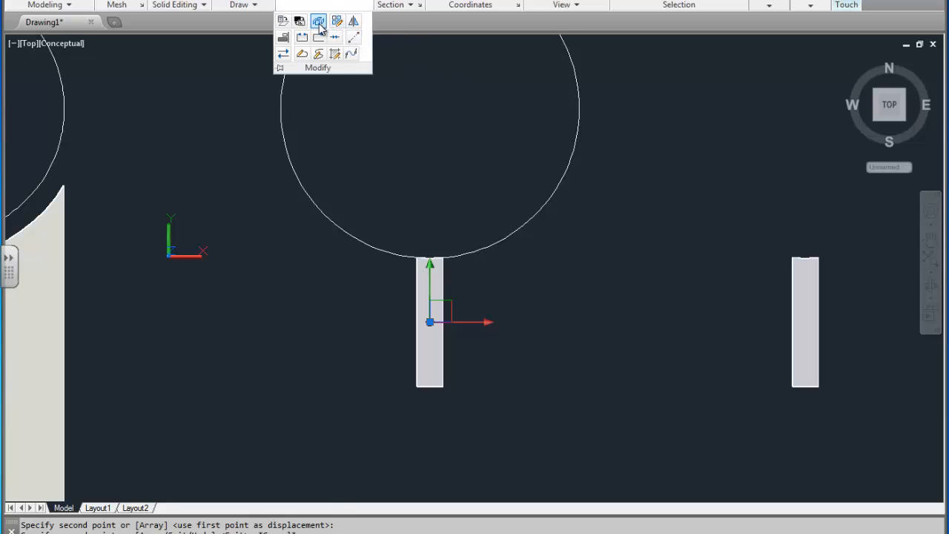
key("Escape")
left_click(434, 285)
key("Delete")
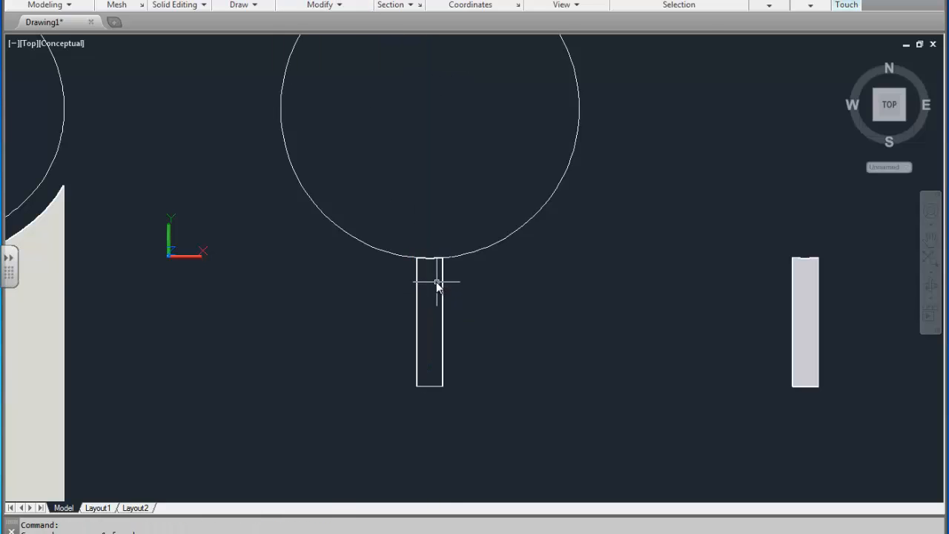
Delete the two side lines and the bottom line left from the rib profile below the circle.
scroll(436, 279, "up", 3)
mouse_move(461, 275)
left_mouse_down()
mouse_move(434, 304)
mouse_move(379, 321)
left_mouse_up()
key("Delete")
key("Delete")
middle_click_drag(458, 380, 465, 295)
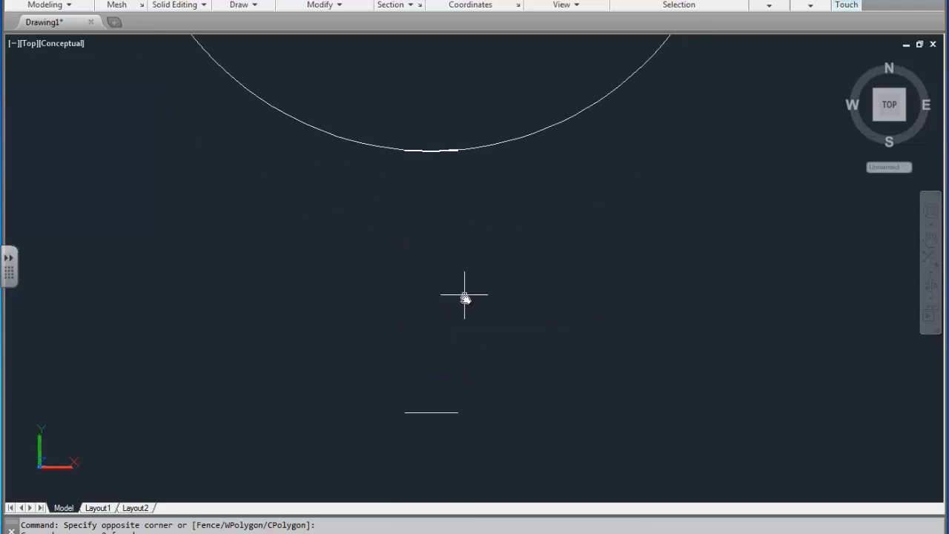
left_click_drag(466, 295, 393, 424)
key("Delete")
Delete the short leftover line pieces at the bottom of the large circle.
scroll(424, 147, "up", 4)
scroll(424, 147, "down", 8)
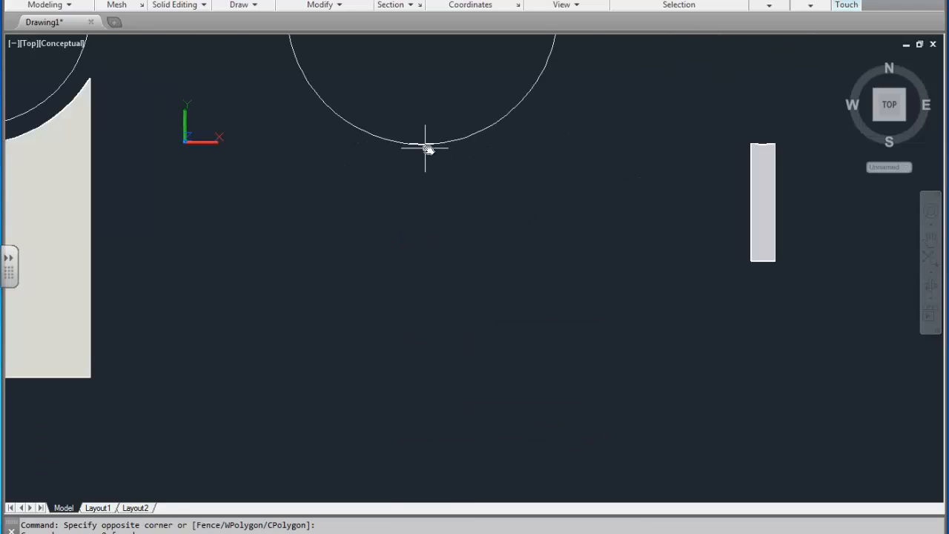
middle_click_drag(428, 165, 447, 204)
scroll(421, 208, "up", 4)
left_click_drag(431, 216, 511, 110)
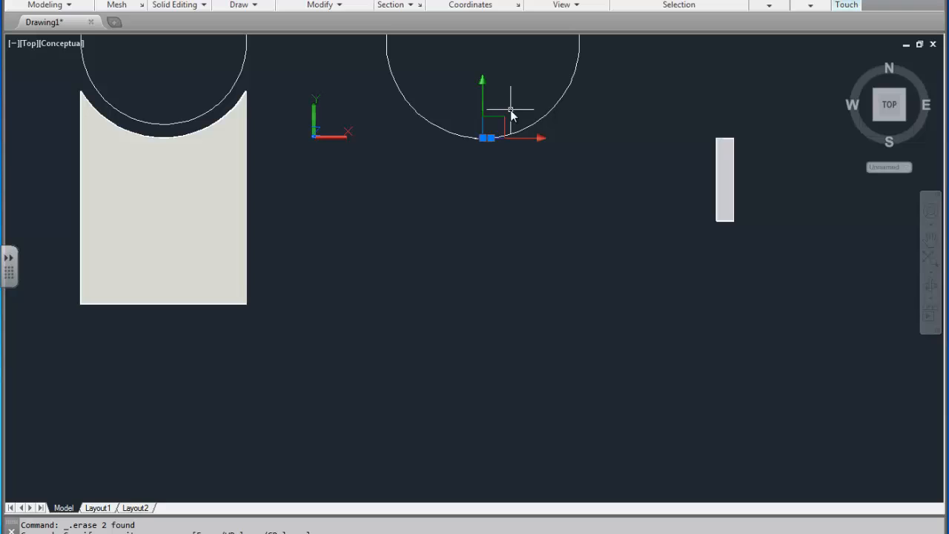
scroll(493, 123, "up", 4)
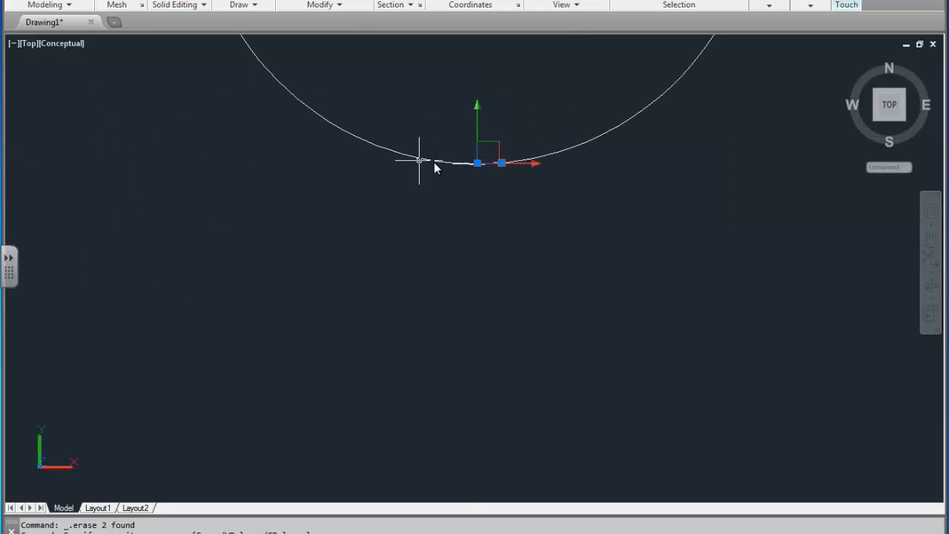
scroll(495, 172, "down", 8)
scroll(428, 169, "up", 3)
scroll(417, 169, "down", 2)
key("Delete")
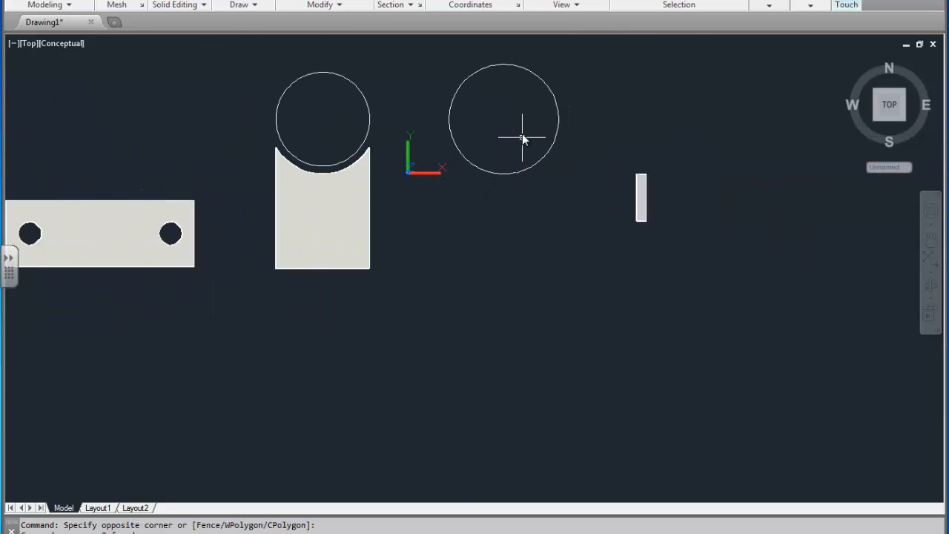
Delete the large circle to the right of the curved upright.
left_click(522, 138)
left_click(490, 195)
key("Delete")
middle_click_drag(566, 183, 565, 193)
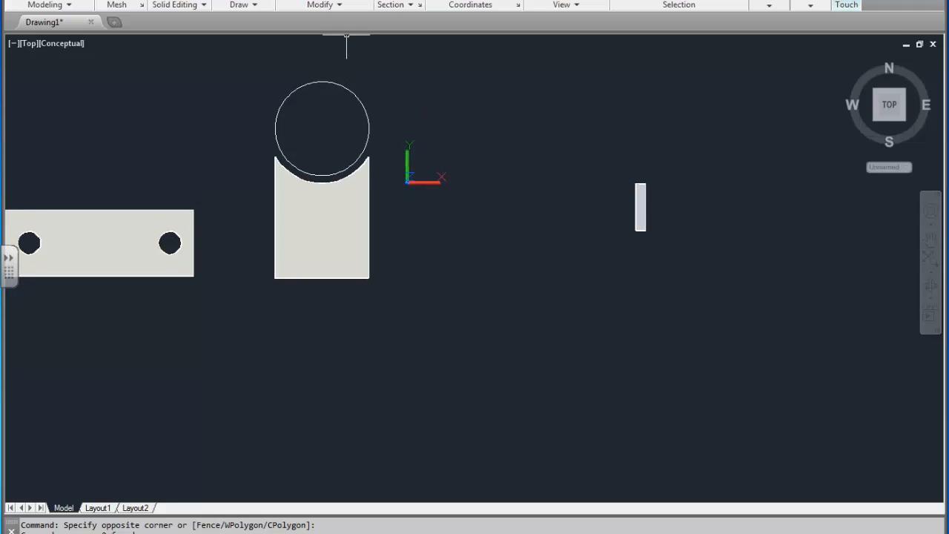
Draw a circle concentric with the existing circle above the upright, matching the upright's curved top edge.
key("c")
key("space")
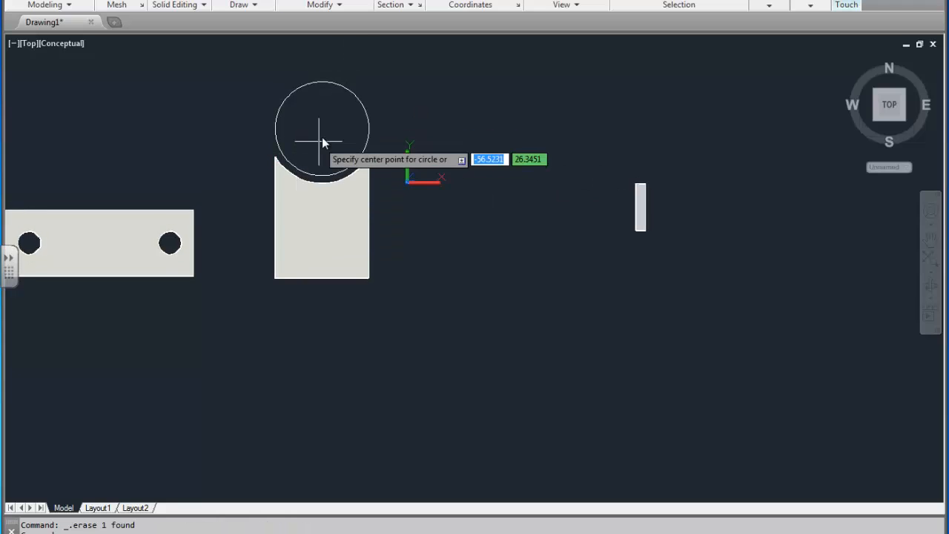
left_click(322, 128)
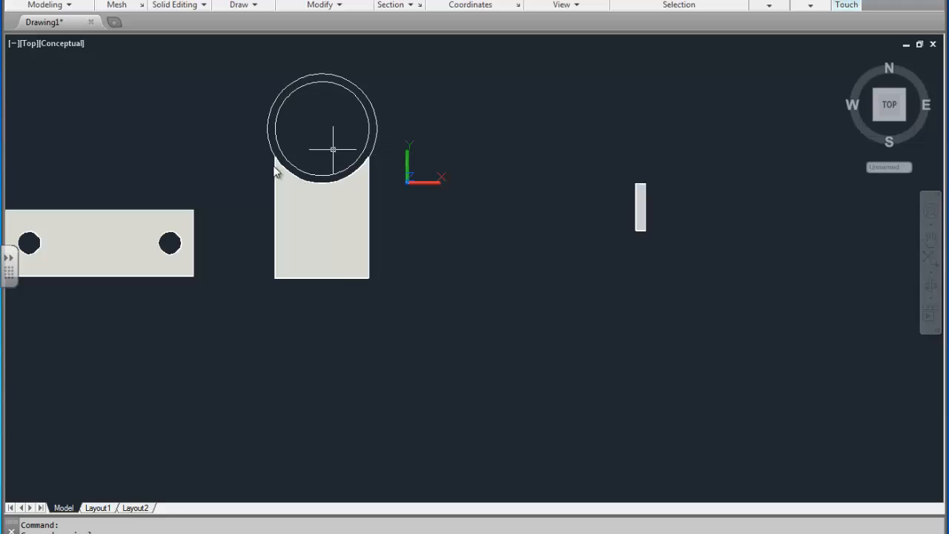
left_click(400, 106)
left_click(379, 140)
left_click(378, 129)
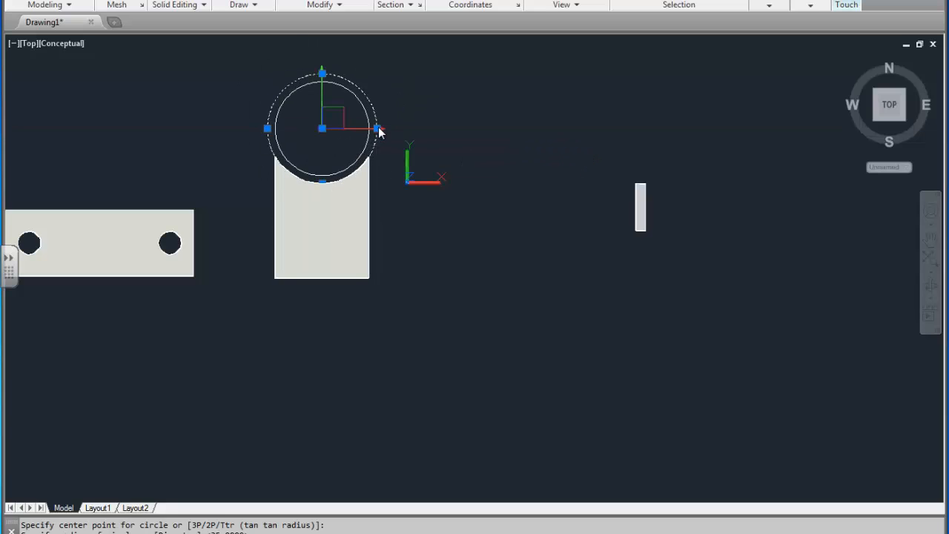
left_click(377, 129)
key("Escape")
key("Escape")
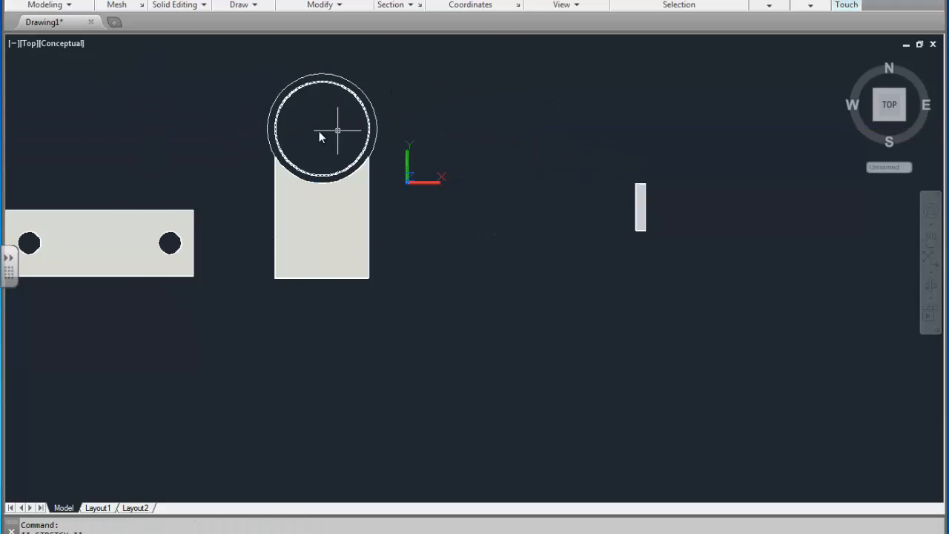
Move the new outer circle horizontally to the right, into the clear space between the upright and the tapered rib.
left_click(374, 136)
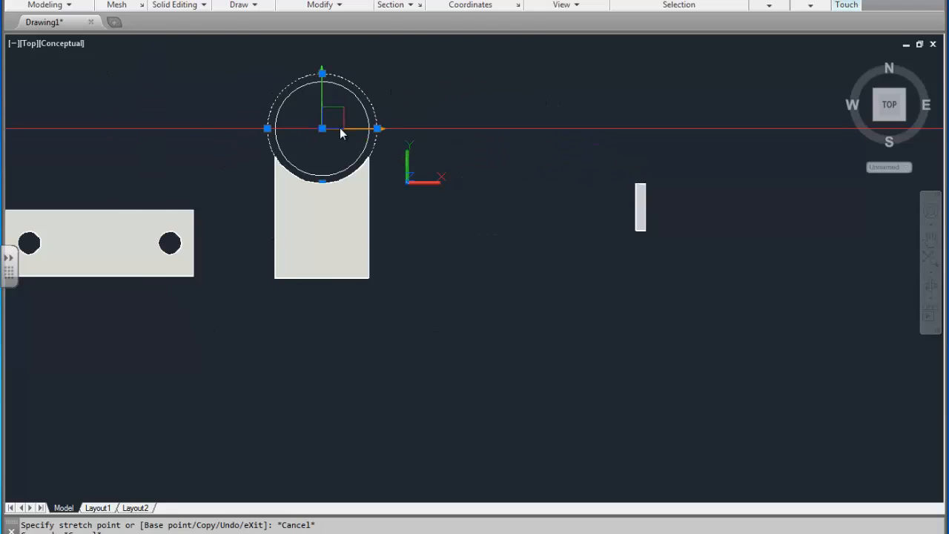
left_click(340, 128)
left_click(517, 133)
key("Escape")
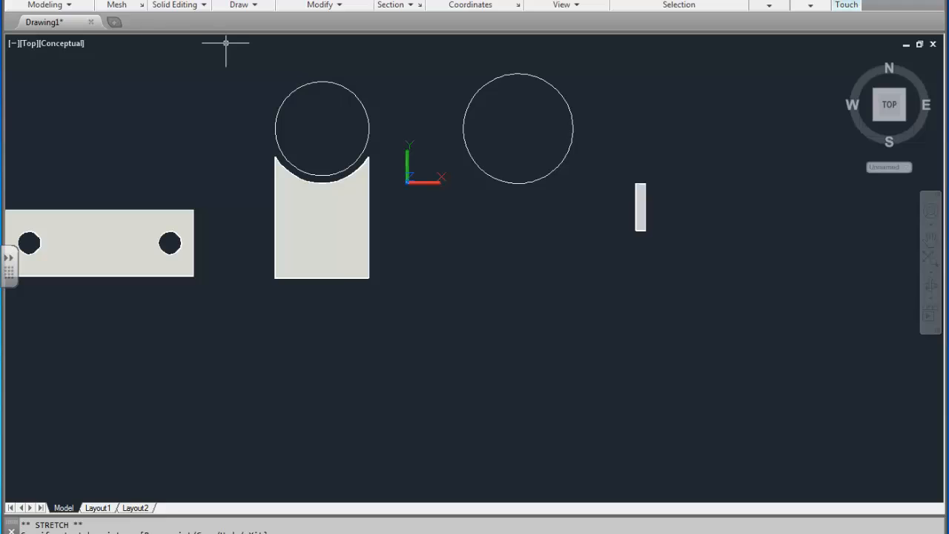
key("Escape")
scroll(516, 181, "up", 2)
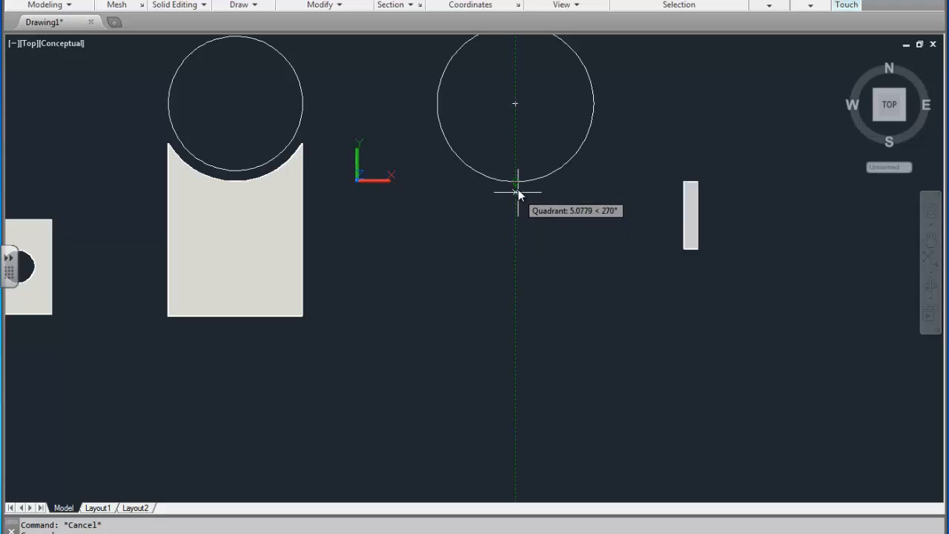
left_click(518, 184)
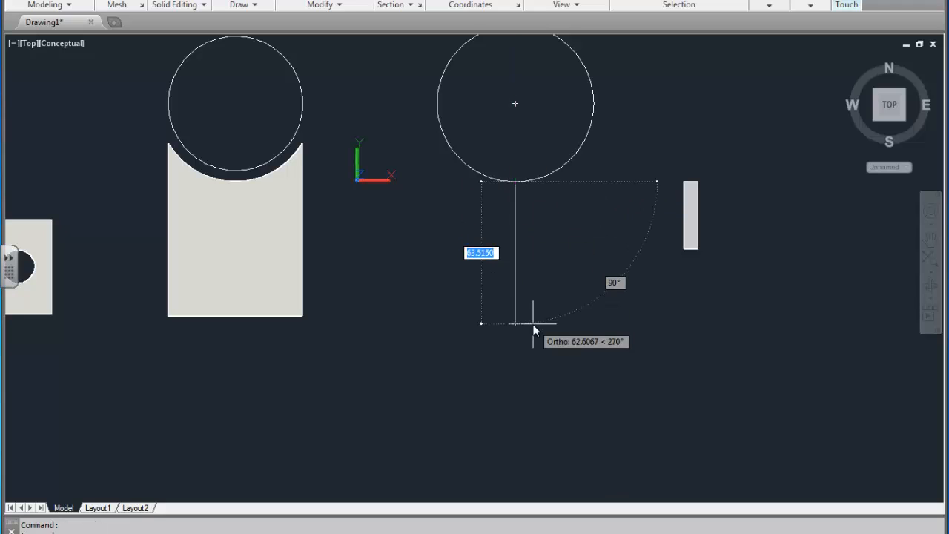
key("Escape")
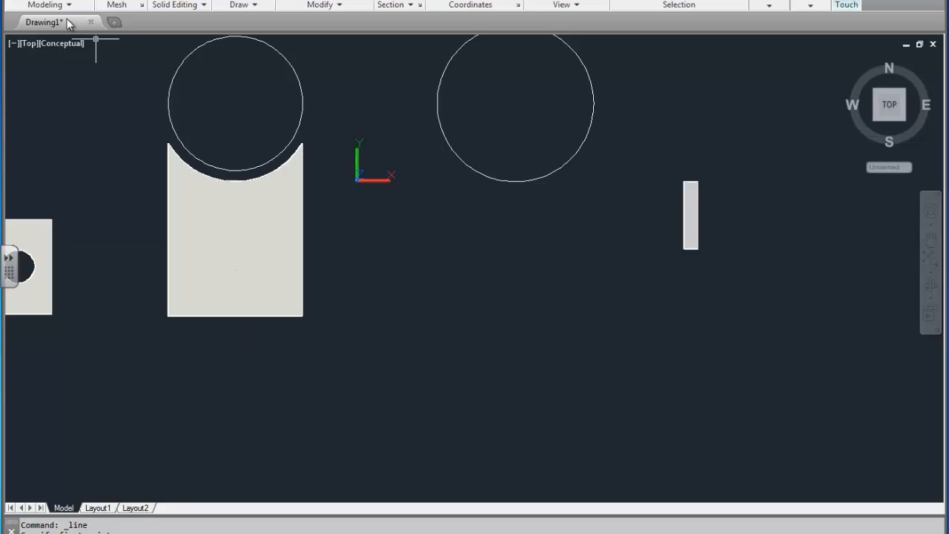
Draw a vertical line from the large circle's bottom down to the upright's base level, using a temporary horizontal guide line and deleting it.
left_click(234, 320)
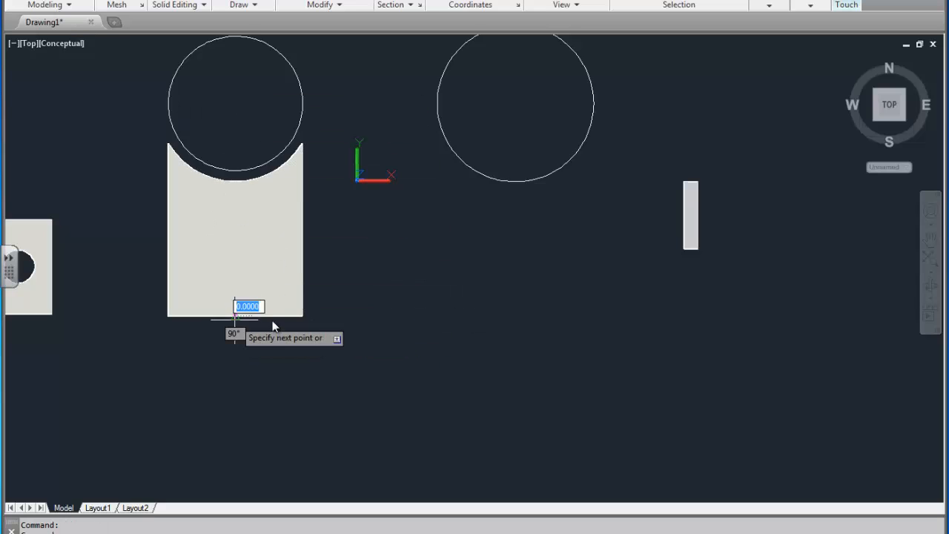
left_click(606, 320)
key("Return")
key("Return")
left_click(515, 181)
left_click(515, 316)
key("Escape")
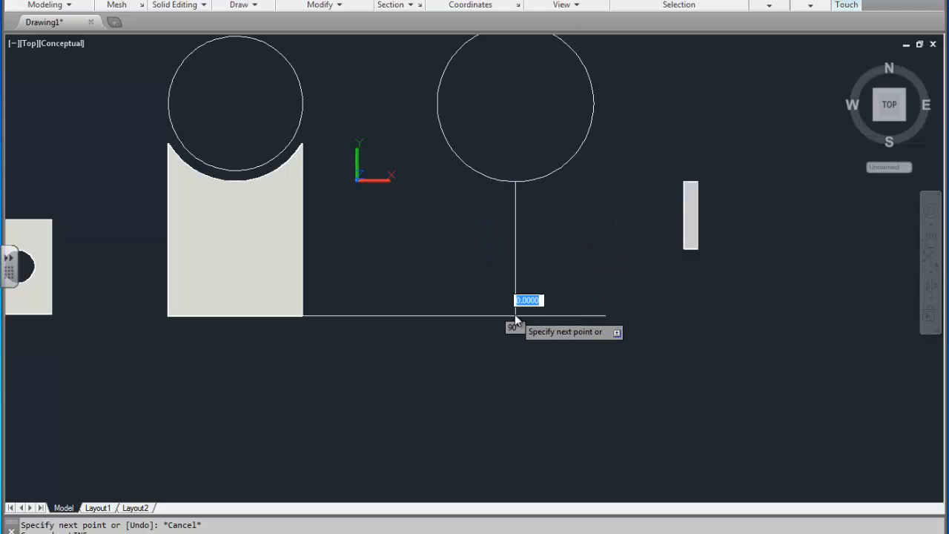
left_click(582, 298)
left_click(545, 315)
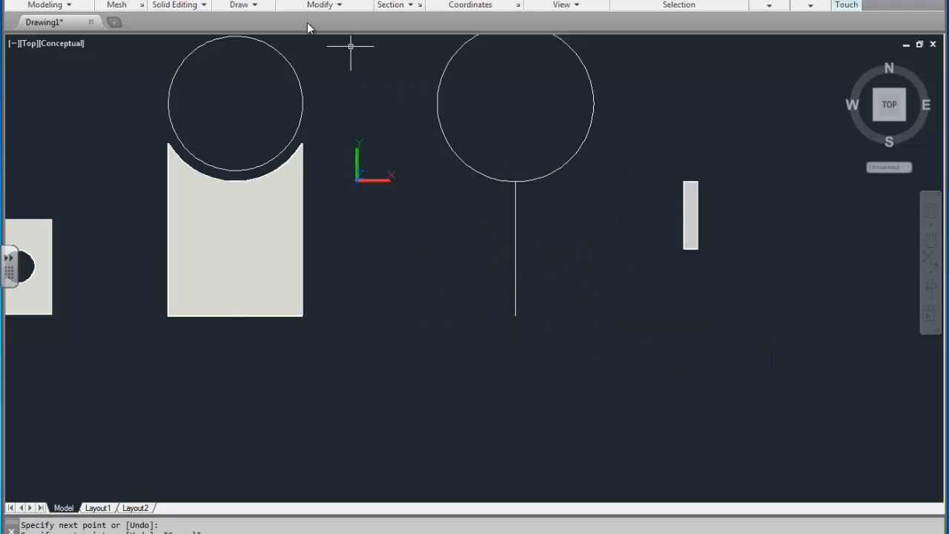
Offset the vertical line by 3 to both sides.
type("o")
key("Return")
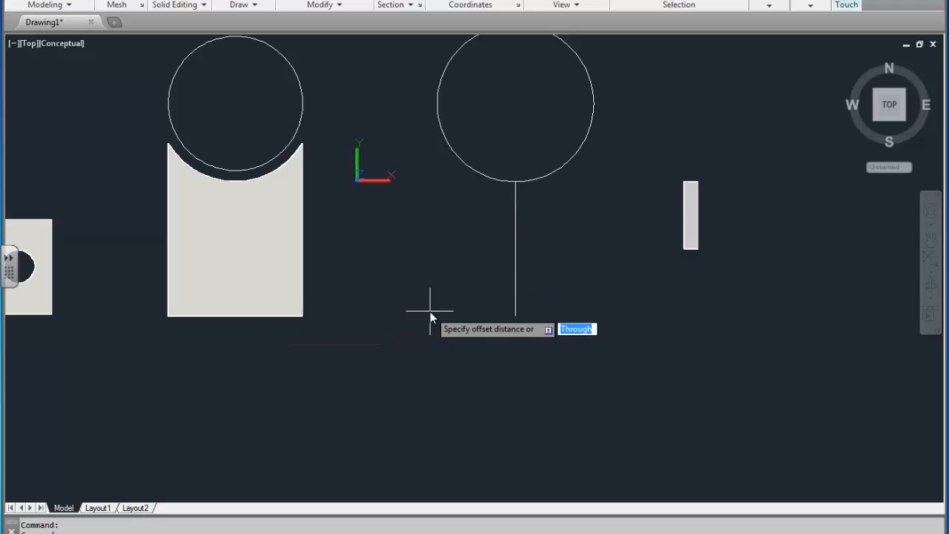
key("Return")
left_click(517, 264)
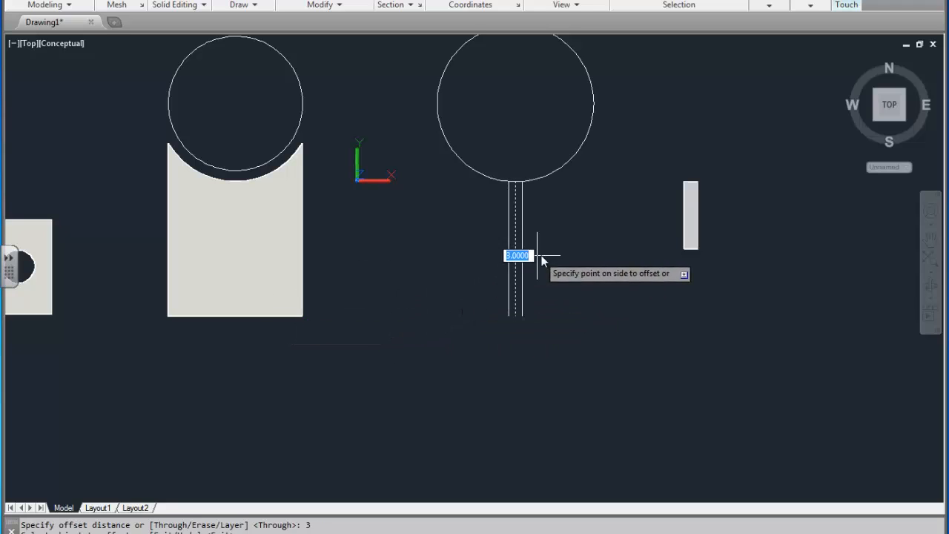
left_click(541, 259)
Stretch the upper ends of both offset lines vertically to meet the large circle.
scroll(517, 189, "down", 5)
scroll(518, 194, "up", 10)
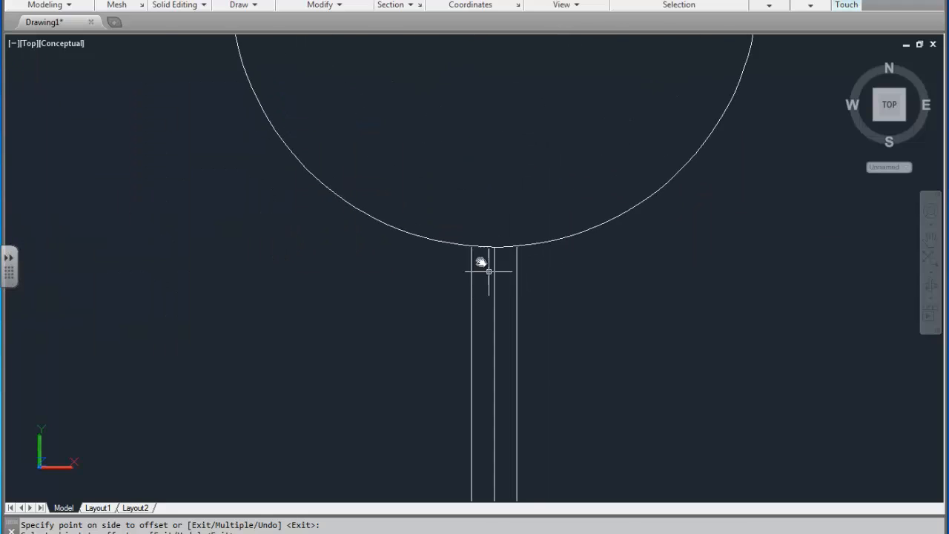
left_click(448, 236)
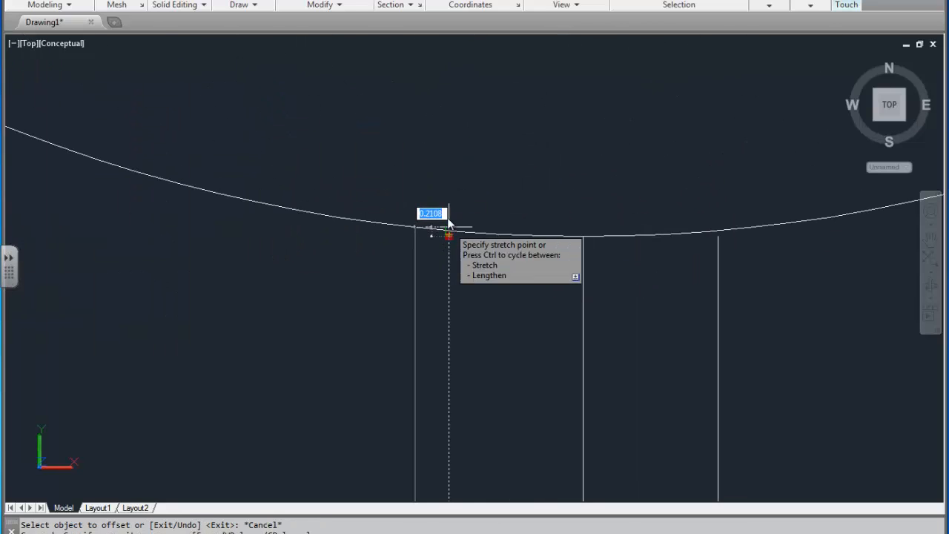
left_click(449, 230)
key("Escape")
left_click(718, 248)
left_click(684, 269)
left_click(719, 235)
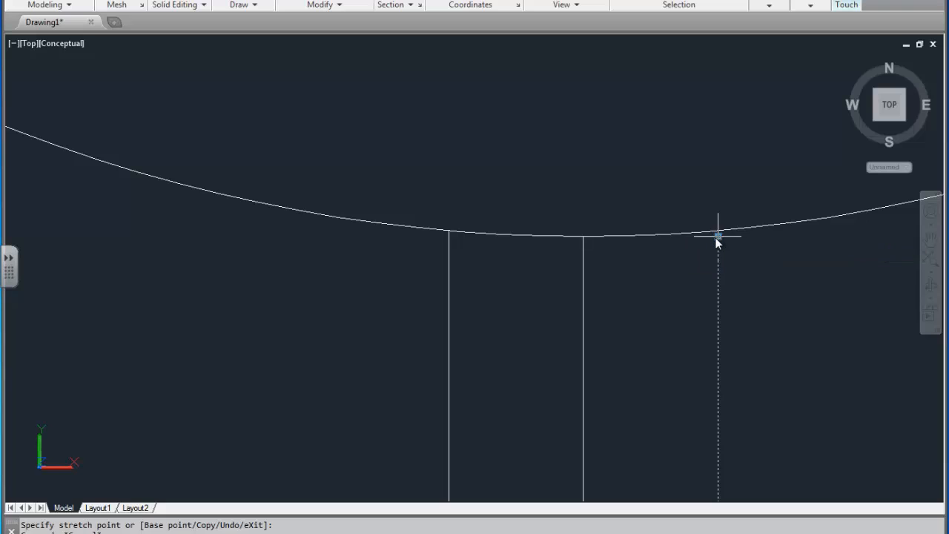
left_click(719, 235)
left_click(717, 231)
key("Escape")
Delete the vertical centre line between the two offset lines.
left_click(654, 275)
key("Escape")
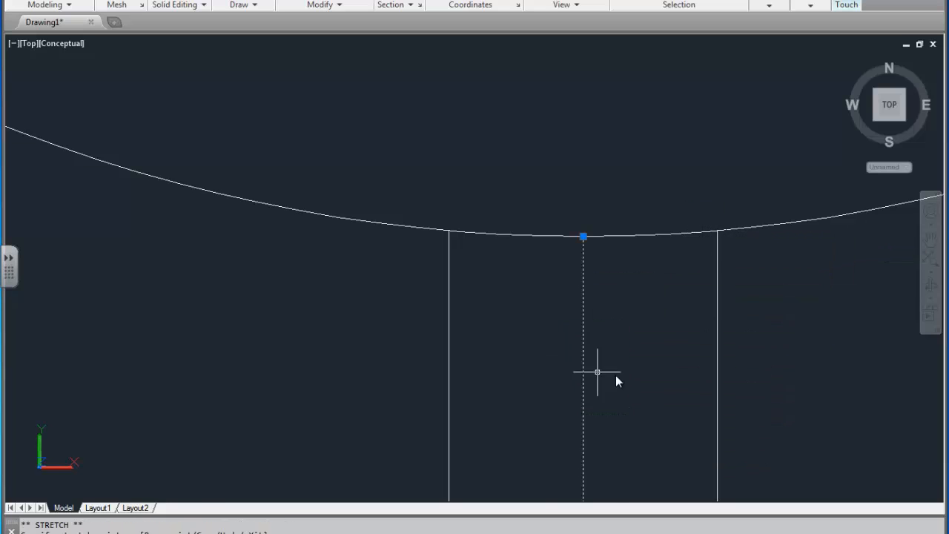
scroll(596, 371, "down", 10)
scroll(586, 379, "up", 3)
key("Escape")
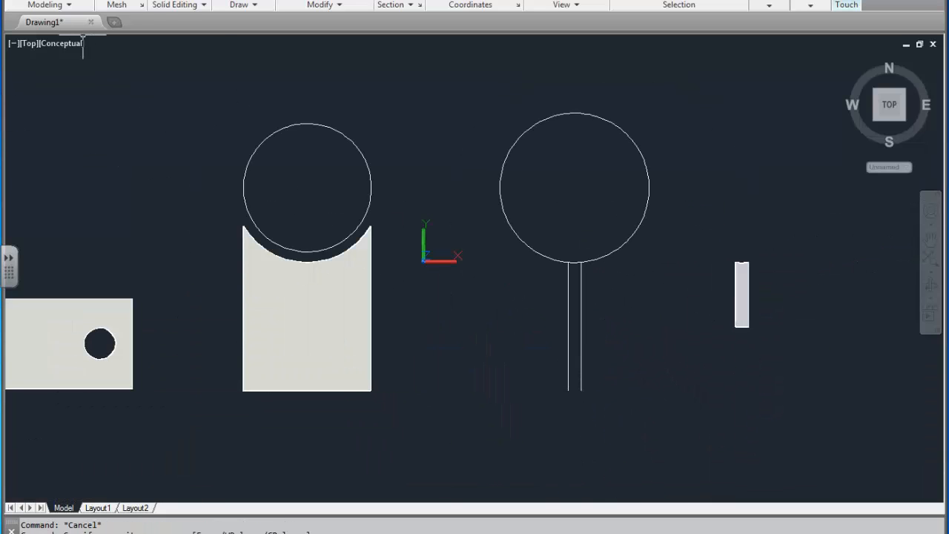
Draw a horizontal line joining the lower ends of the two offset lines.
left_click(223, 1)
left_click(569, 390)
left_click(581, 390)
key("Escape")
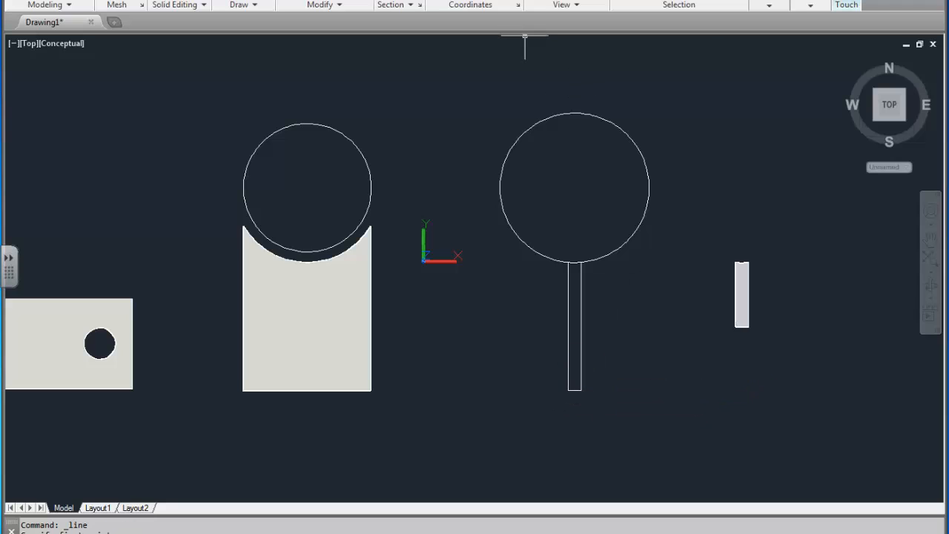
Trim the large circle, leaving only the short arc that closes the narrow profile between the side lines.
left_click(658, 335)
left_click(476, 209)
key("Return")
left_click(527, 189)
left_click(503, 254)
key("Escape")
middle_click_drag(582, 272, 544, 219)
scroll(510, 224, "up", 2)
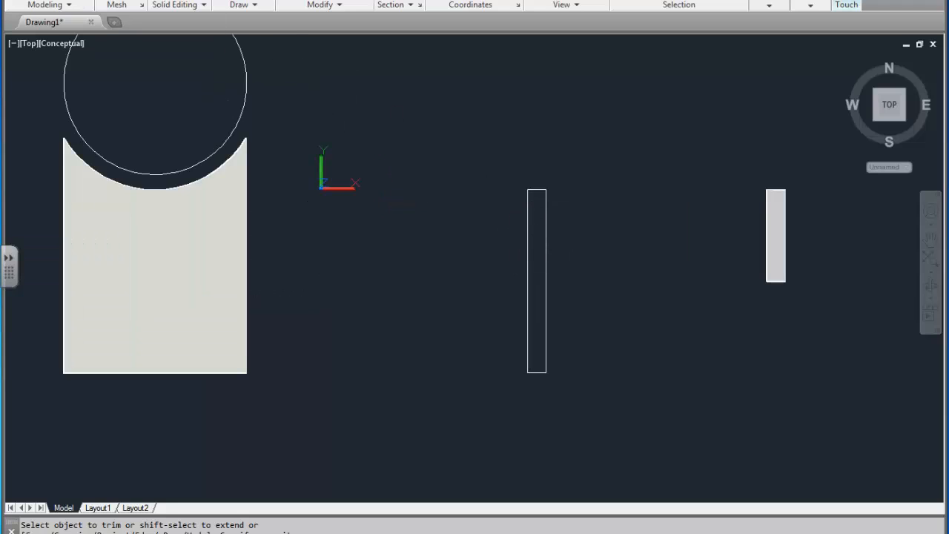
Extrude the closed narrow rib profile to a height of 36 with Presspull.
key("ctrl+shift+e")
left_click(535, 223)
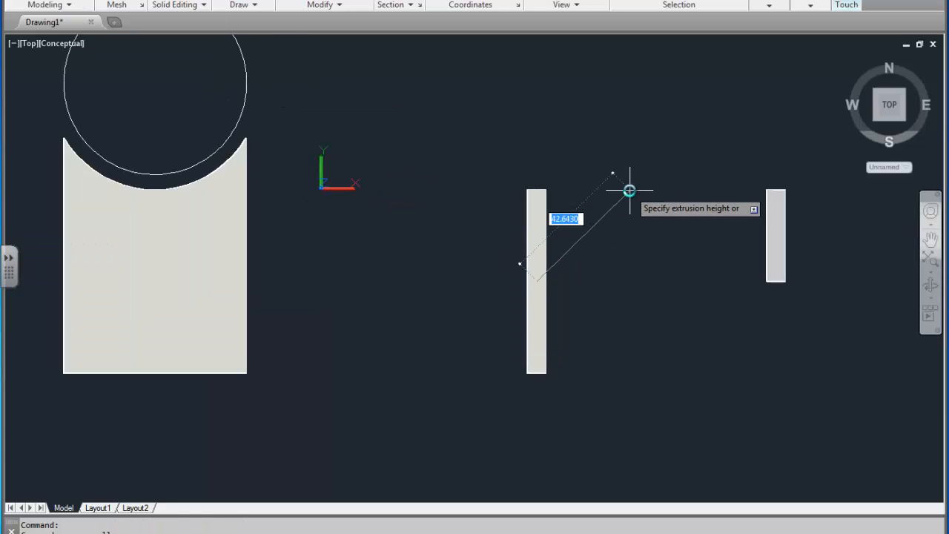
type("30")
key("Return")
Examine the extruded rib alongside the base plate, curved upright and tapered rib from an angled 3D view.
scroll(599, 202, "down", 3)
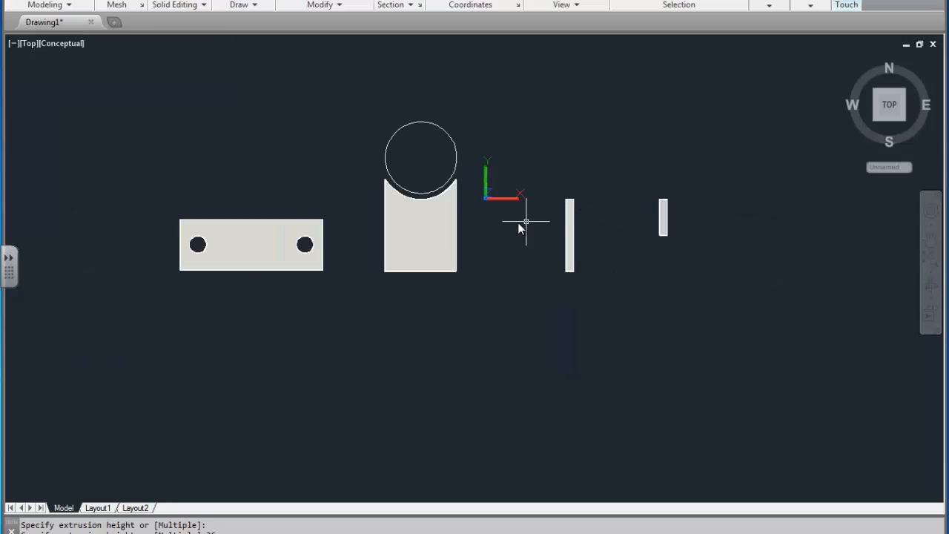
middle_click_drag(518, 239, 600, 143, "shift")
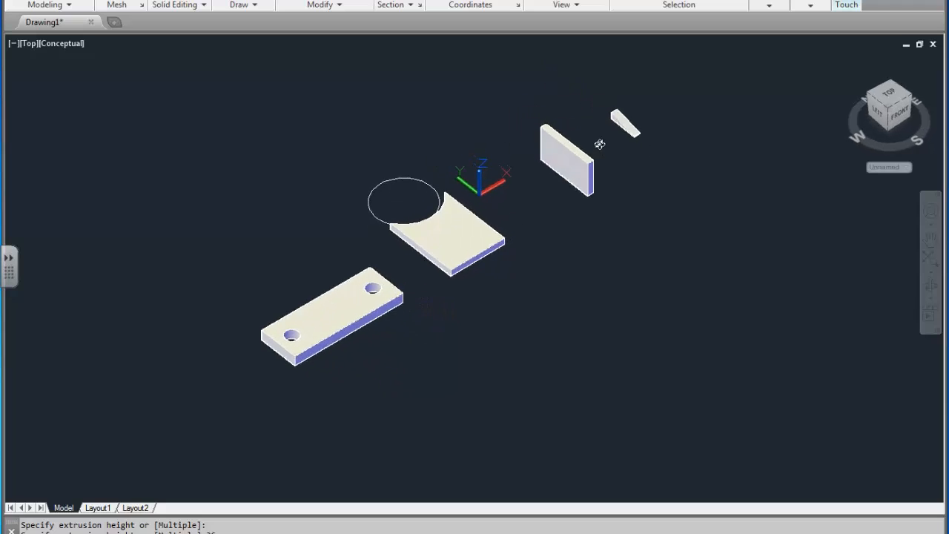
scroll(566, 152, "down", 3)
scroll(566, 152, "up", 5)
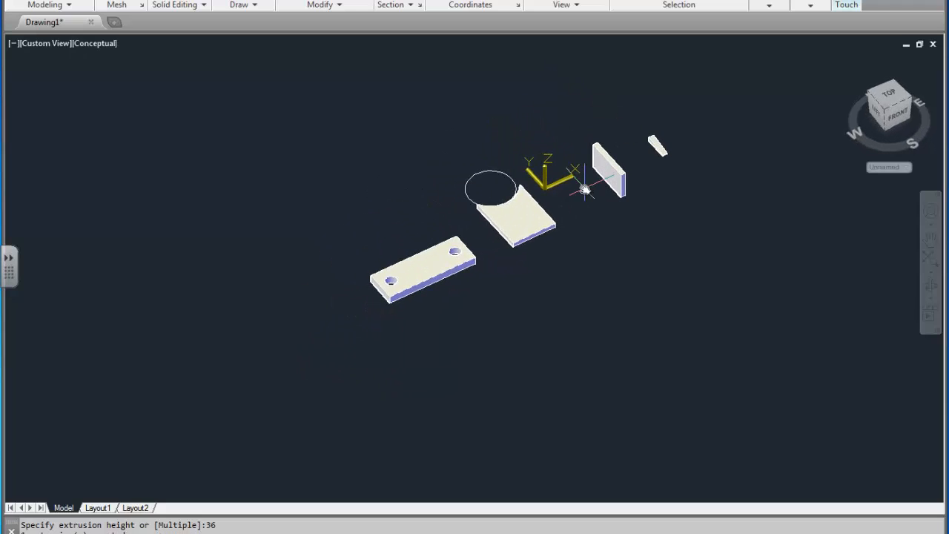
middle_click_drag(535, 223, 428, 270)
scroll(563, 200, "up", 2)
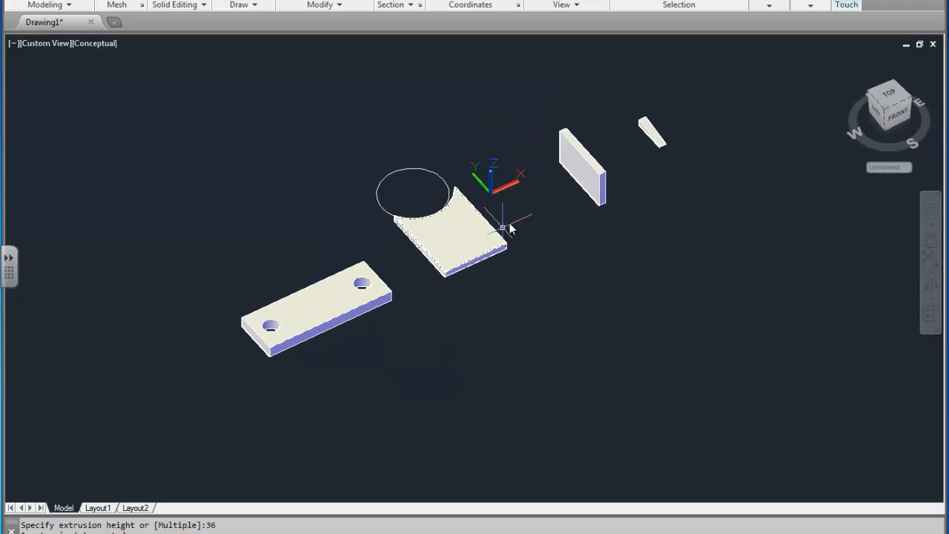
key("Escape")
key("Escape")
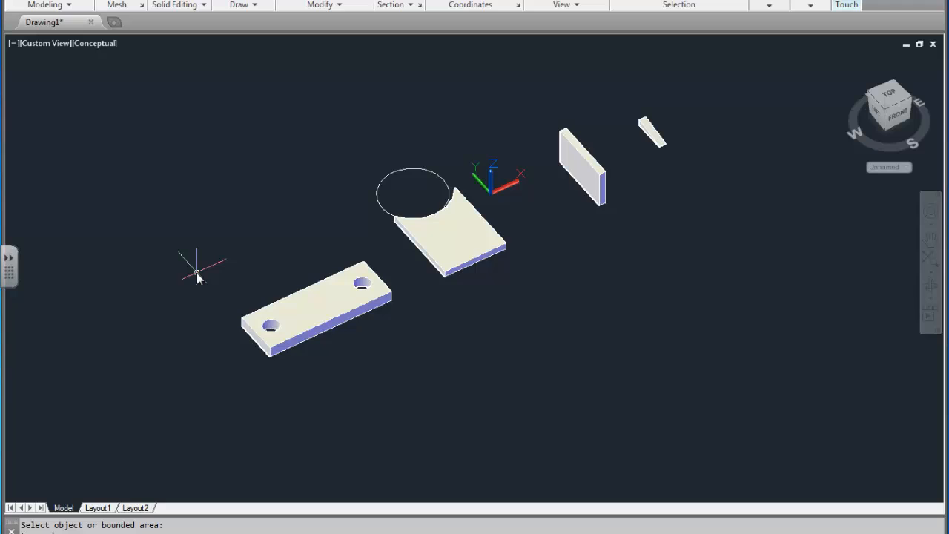
Rotate the curved upright about the X axis with the Rotate Gizmo to stand vertically, curved edge facing up.
left_click(690, 2)
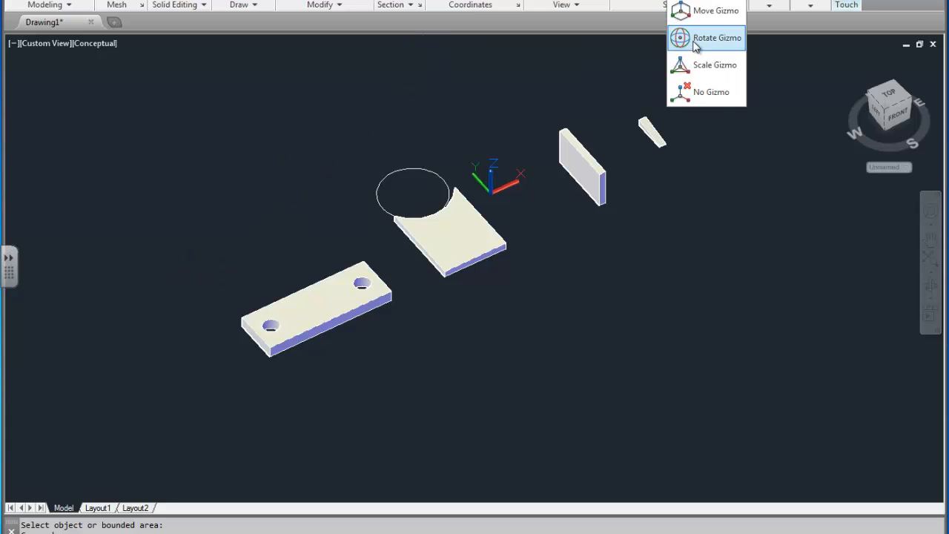
left_click(699, 40)
left_click(445, 263)
left_click(466, 234)
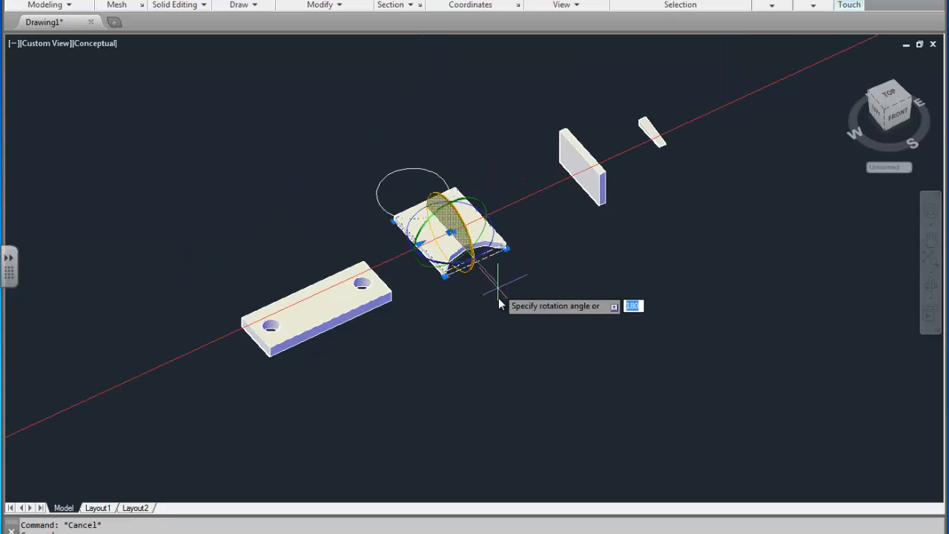
left_click(496, 74)
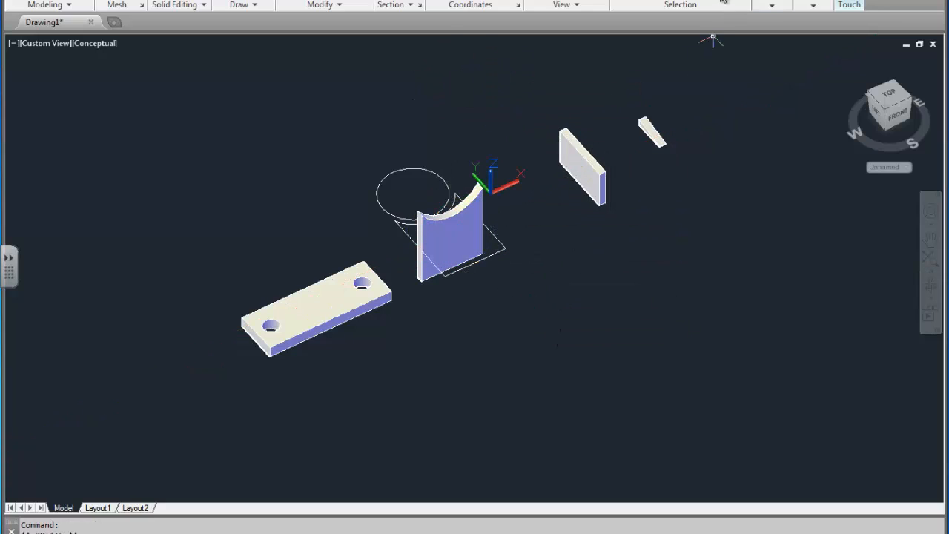
Rotate the thin rectangular rib plate about the X axis with the Rotate Gizmo to stand it vertically.
left_click(690, 3)
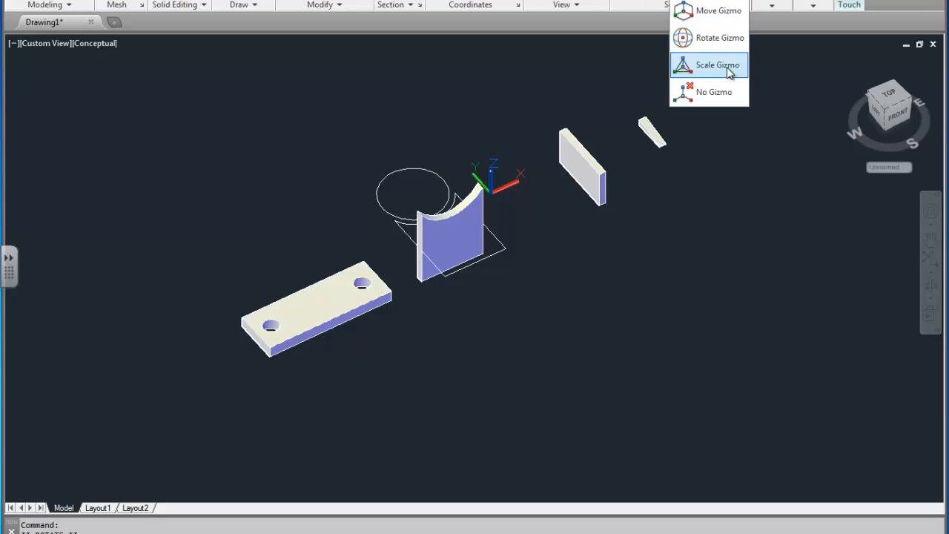
left_click(716, 43)
left_click(583, 187)
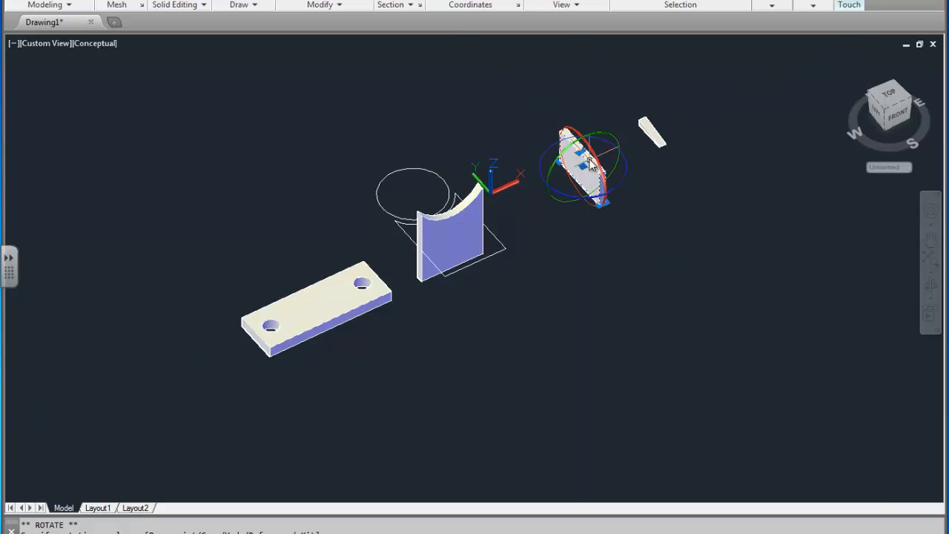
left_click(591, 165)
left_click(677, 161)
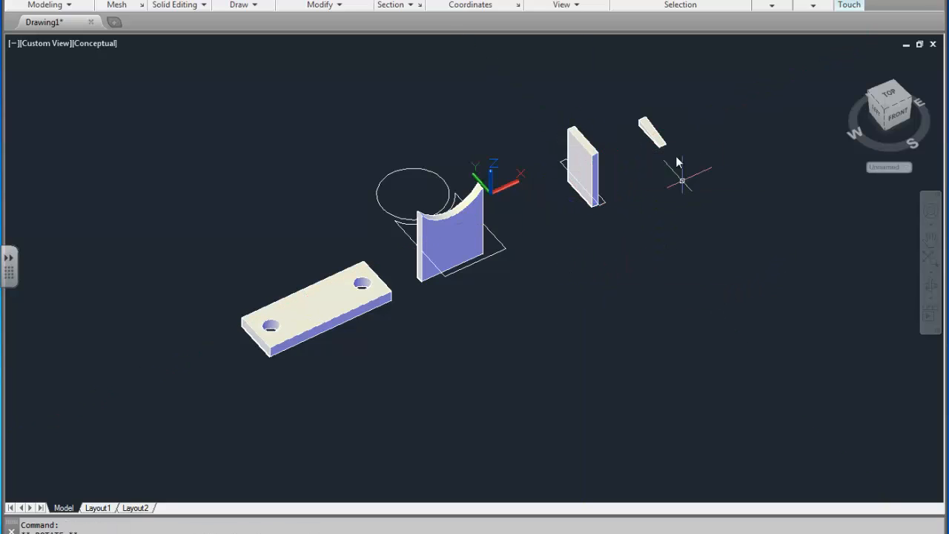
Rotate the small tapered rib about the X axis to stand vertically with its wide end up.
left_click(660, 163)
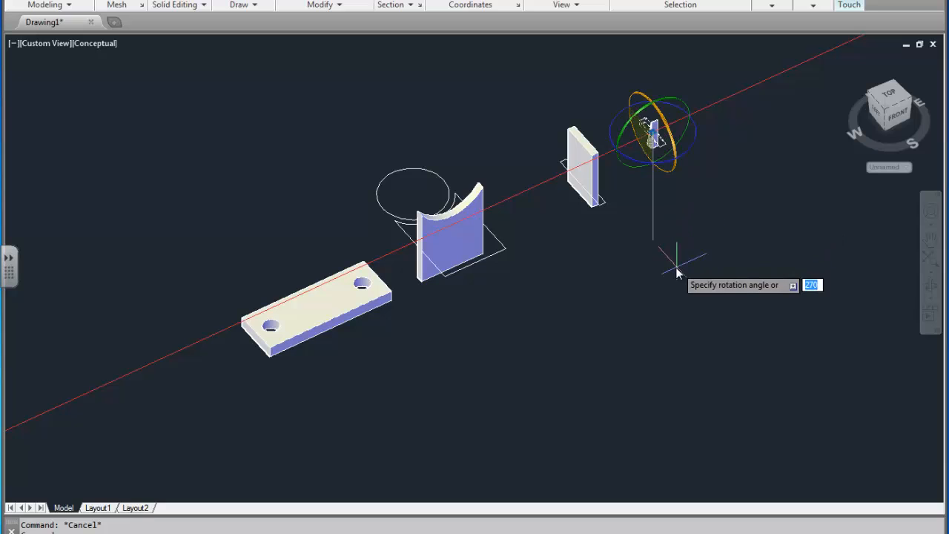
left_click(682, 47)
key("Escape")
Move the vertical rectangular rib plate against the back of the curved upright, centred on its width.
middle_click_drag(593, 164, 670, 99)
left_click(645, 134)
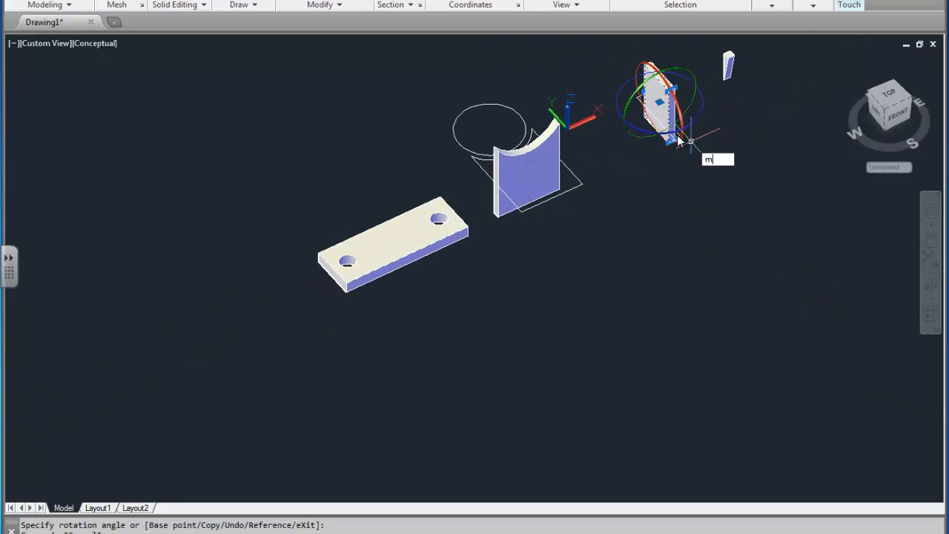
key("Return")
scroll(689, 140, "up", 4)
left_click(648, 142)
left_click(352, 254)
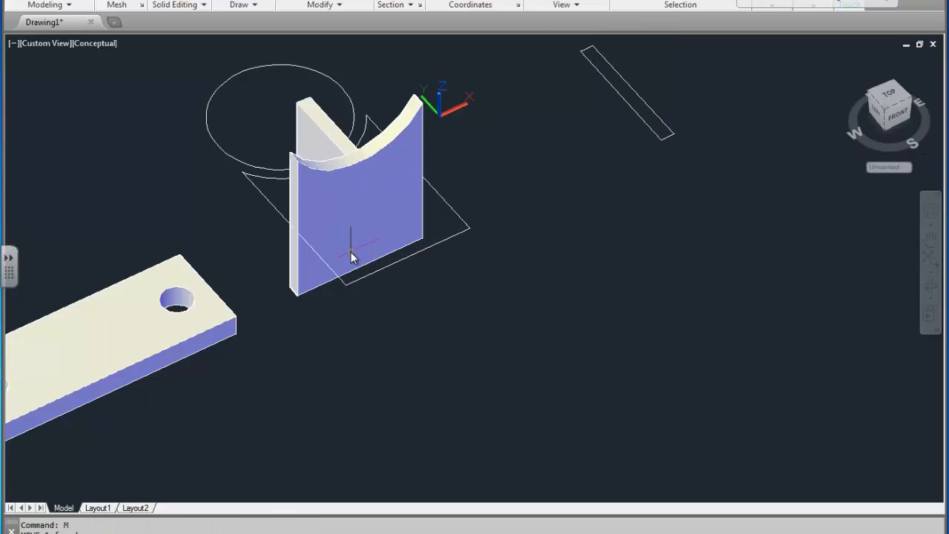
Move the tapered rib onto the front face of the curved upright, its top at the middle of the curved edge.
scroll(482, 189, "down", 5)
middle_click_drag(485, 186, 442, 225)
left_click(540, 141)
left_click(533, 155)
left_click(533, 159)
left_click(559, 136)
scroll(560, 134, "up", 5)
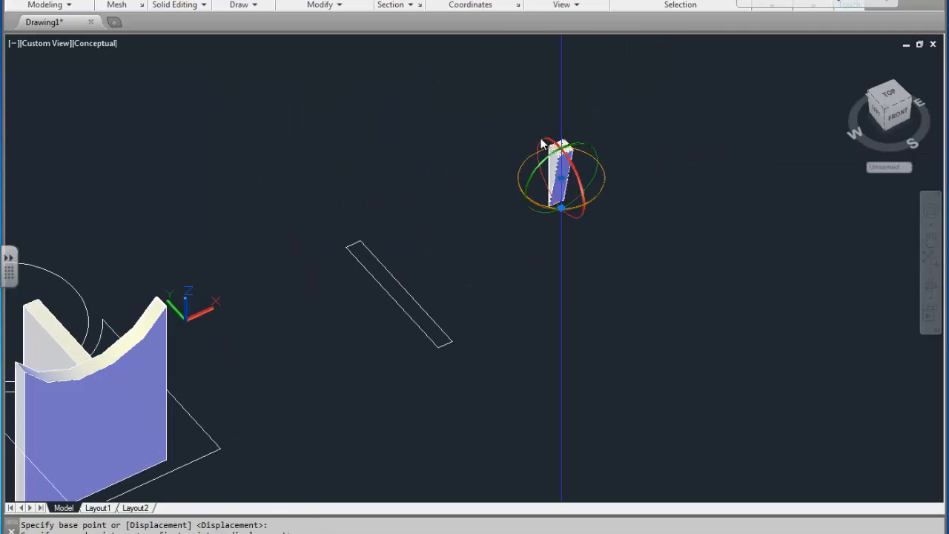
key("Return")
left_click(560, 144)
scroll(165, 297, "down", 1)
middle_click_drag(165, 297, 415, 189)
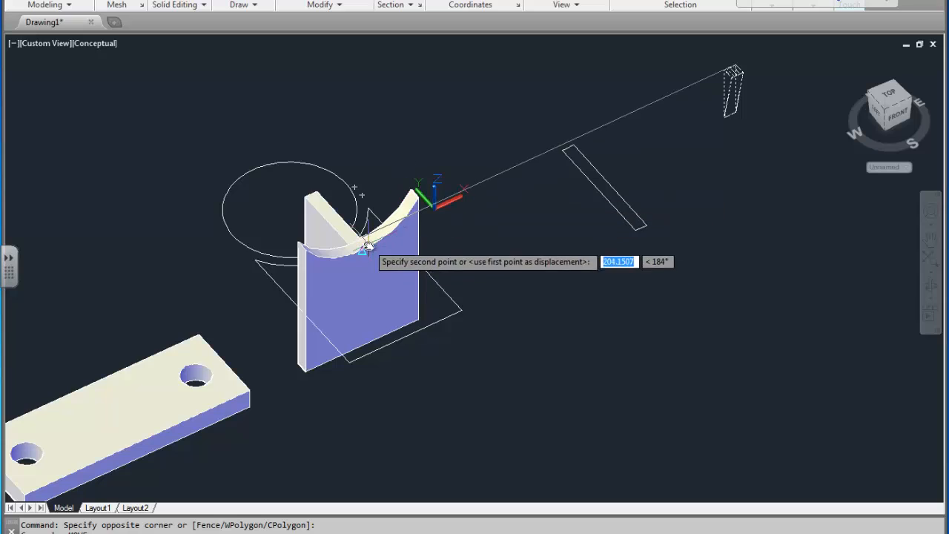
left_click(367, 247)
Move the upright and both ribs together onto the base plate, aligning the upright's front bottom midpoint with the plate's top front edge midpoint.
middle_click_drag(396, 267, 490, 214)
left_click(473, 249)
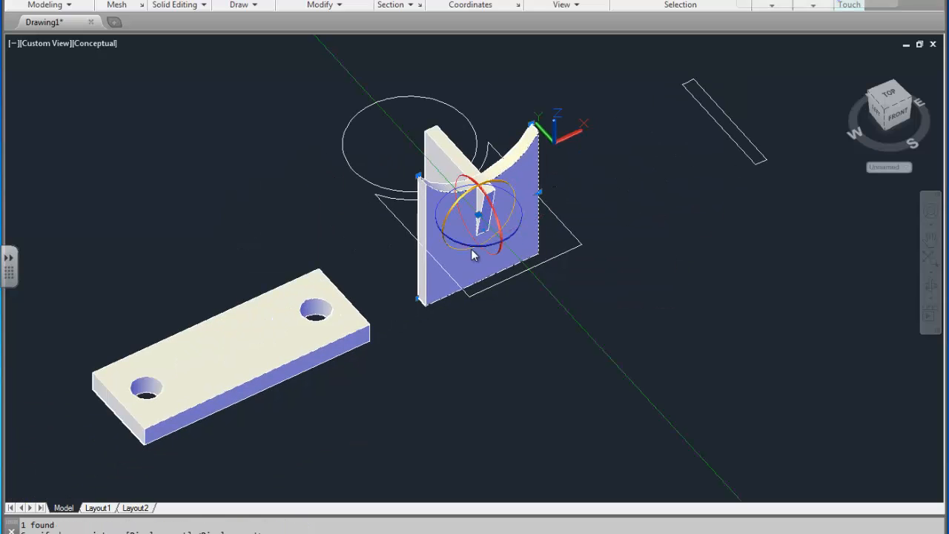
left_click(484, 208)
left_click(457, 163)
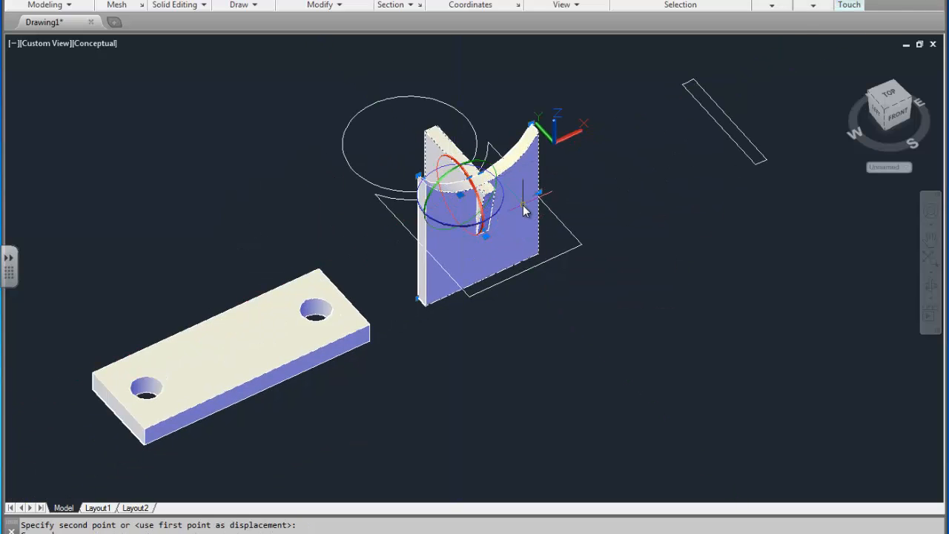
key("Return")
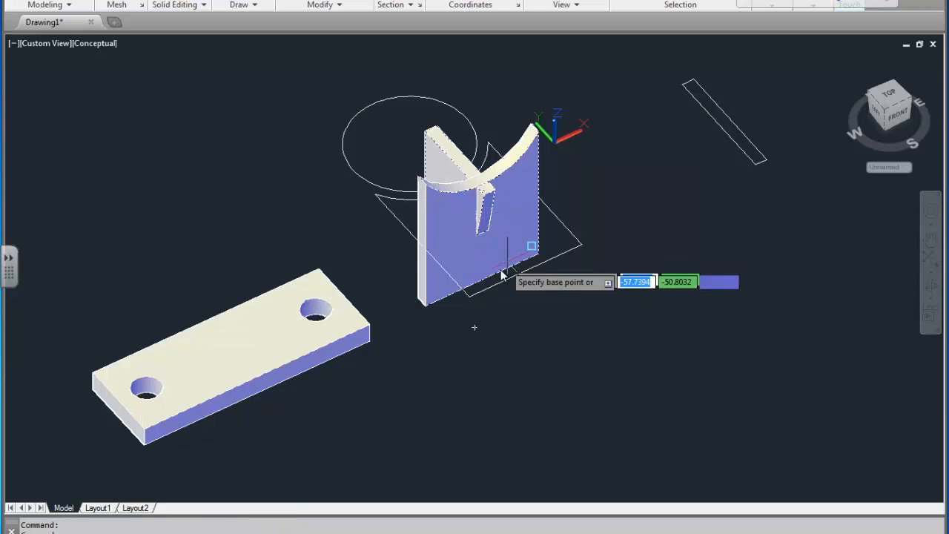
scroll(485, 282, "up", 5)
left_click(479, 289)
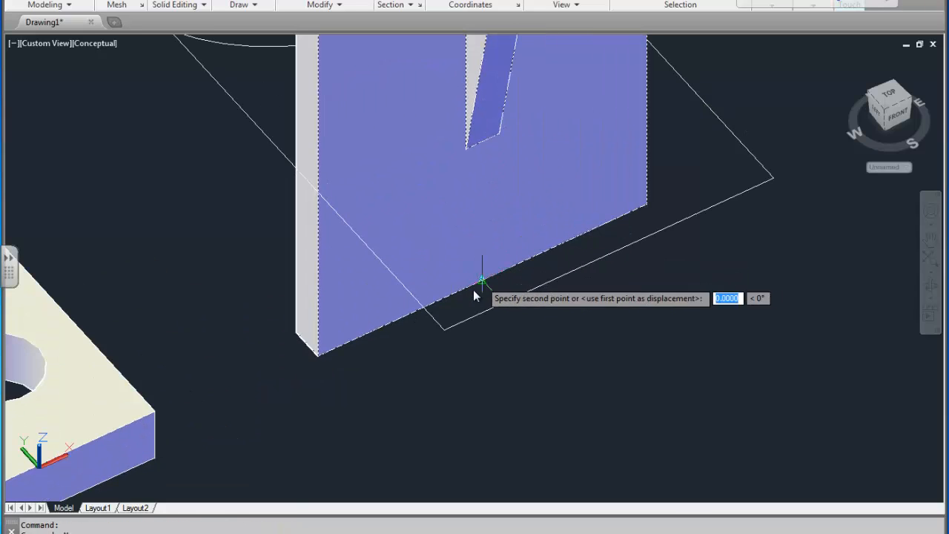
scroll(438, 299, "down", 8)
scroll(438, 299, "up", 6)
left_click(458, 304)
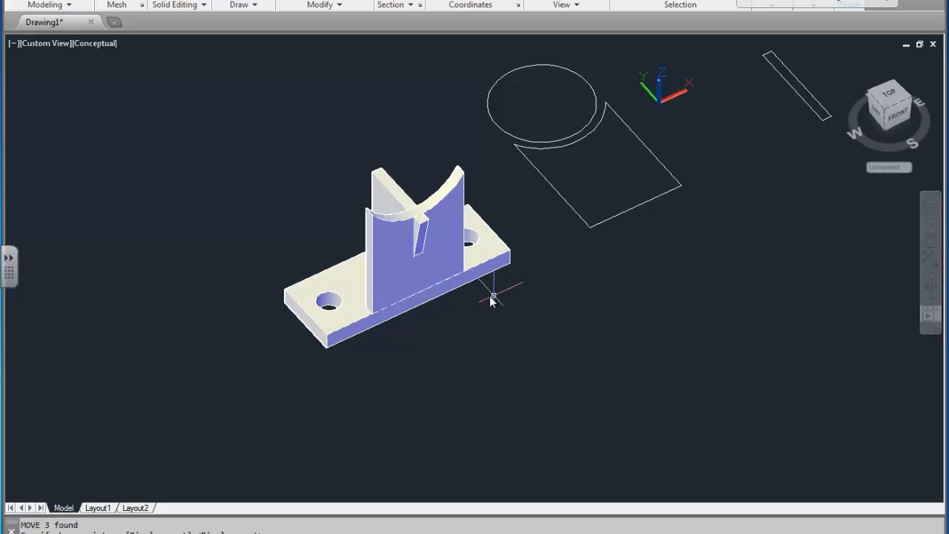
Examine the assembled bracket from the side and at an angle, focusing on how the ribs meet the curved upright.
middle_click_drag(506, 292, 599, 290, "shift")
key("Escape")
scroll(542, 297, "down", 5)
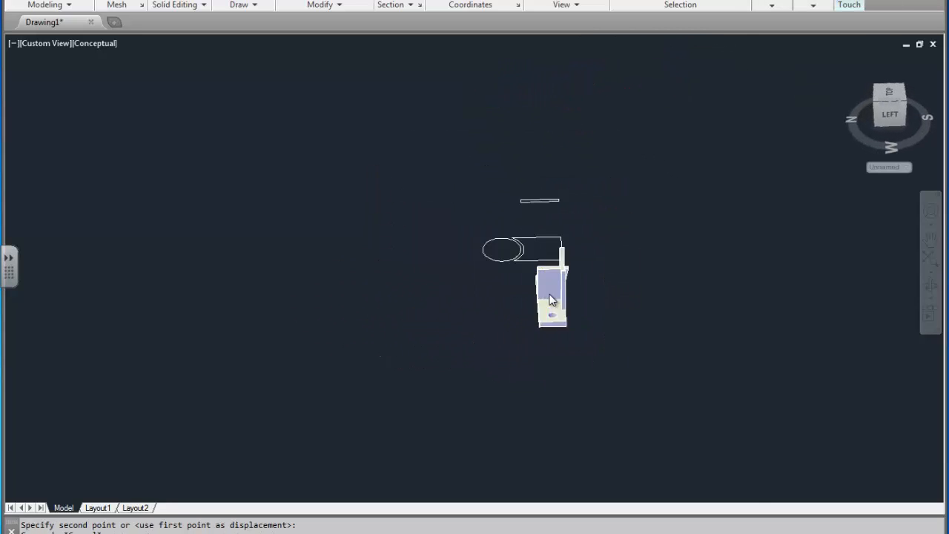
scroll(522, 303, "up", 9)
middle_click_drag(519, 306, 432, 384, "shift")
scroll(432, 369, "up", 5)
scroll(522, 370, "down", 6)
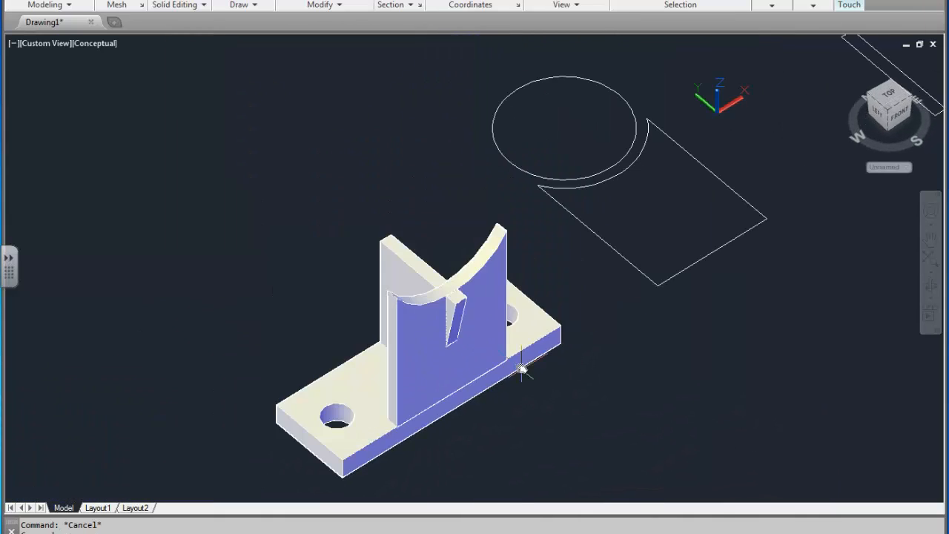
middle_click_drag(522, 368, 494, 367)
scroll(551, 391, "down", 2)
middle_click_drag(461, 297, 405, 282)
middle_click_drag(501, 277, 374, 290)
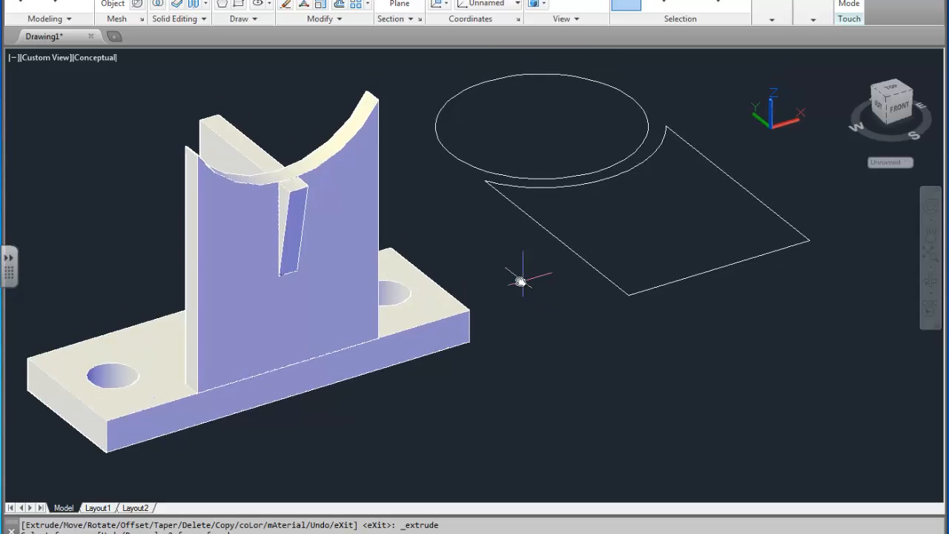
left_click(321, 262)
scroll(289, 214, "up", 4)
scroll(287, 213, "down", 6)
scroll(288, 212, "up", 5)
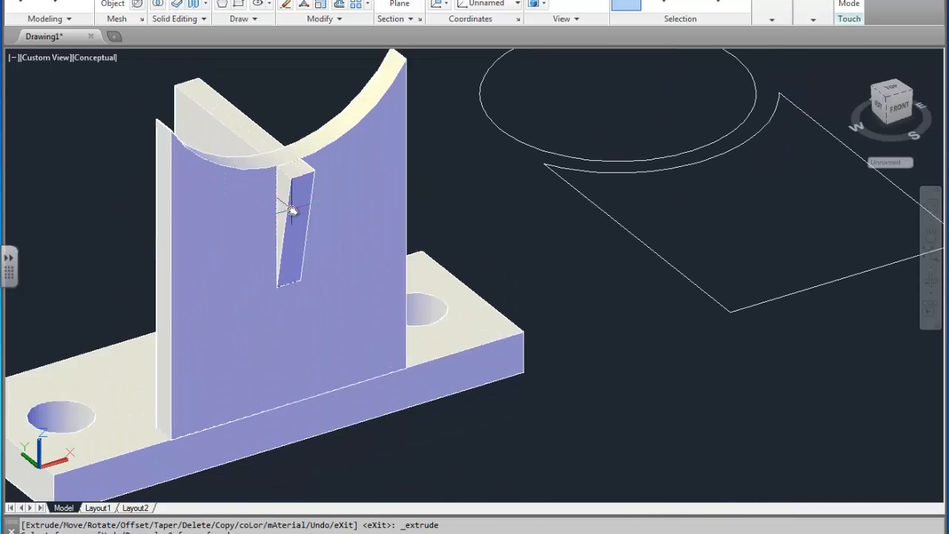
scroll(290, 205, "down", 5)
scroll(309, 223, "up", 3)
scroll(312, 221, "down", 1)
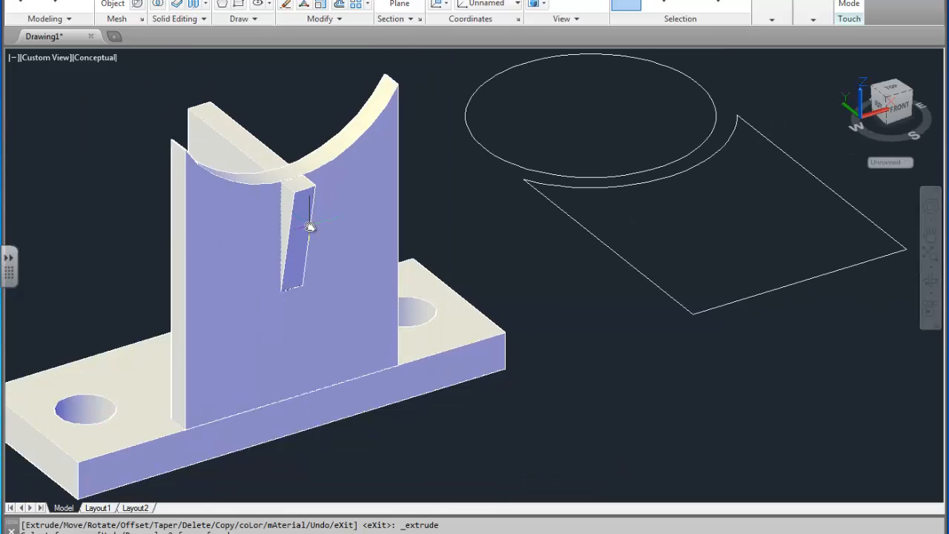
middle_click_drag(309, 226, 340, 220)
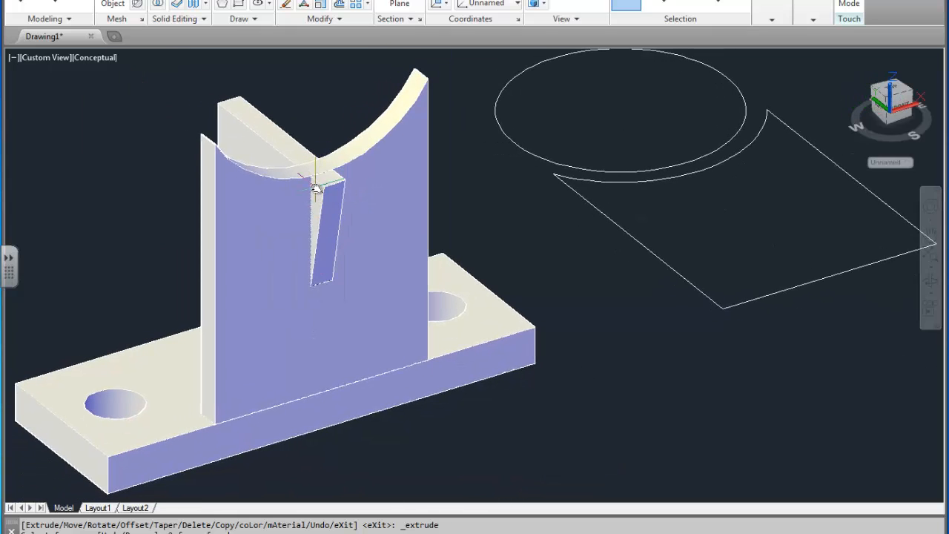
middle_click_drag(315, 191, 309, 295)
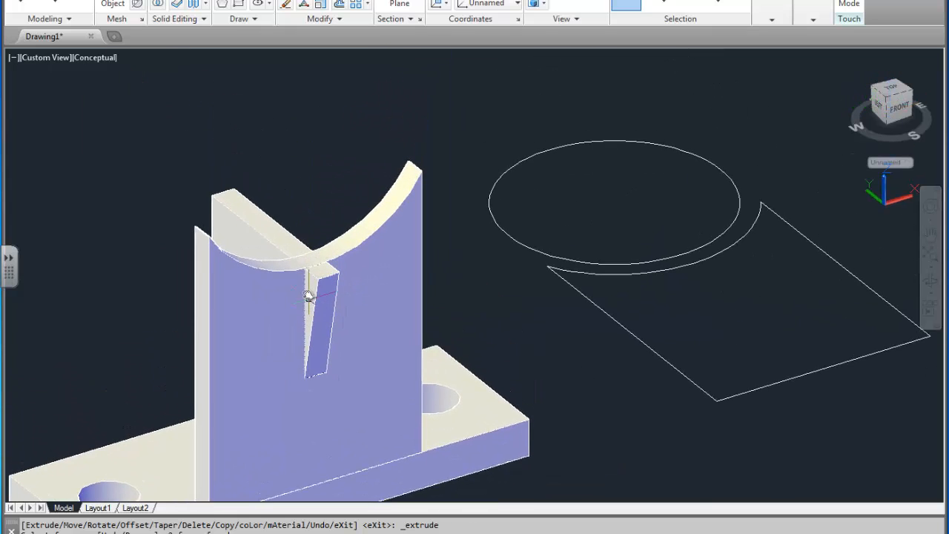
scroll(355, 299, "up", 4)
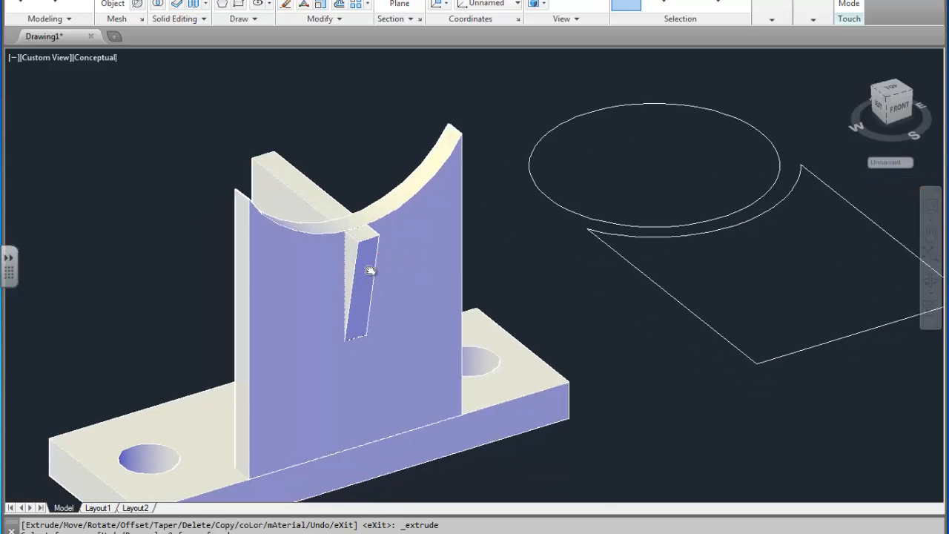
scroll(364, 271, "down", 5)
mouse_move(364, 265)
middle_mouse_down()
mouse_move(149, 266)
mouse_move(360, 273)
middle_mouse_up()
scroll(348, 271, "up", 4)
scroll(288, 280, "up", 2)
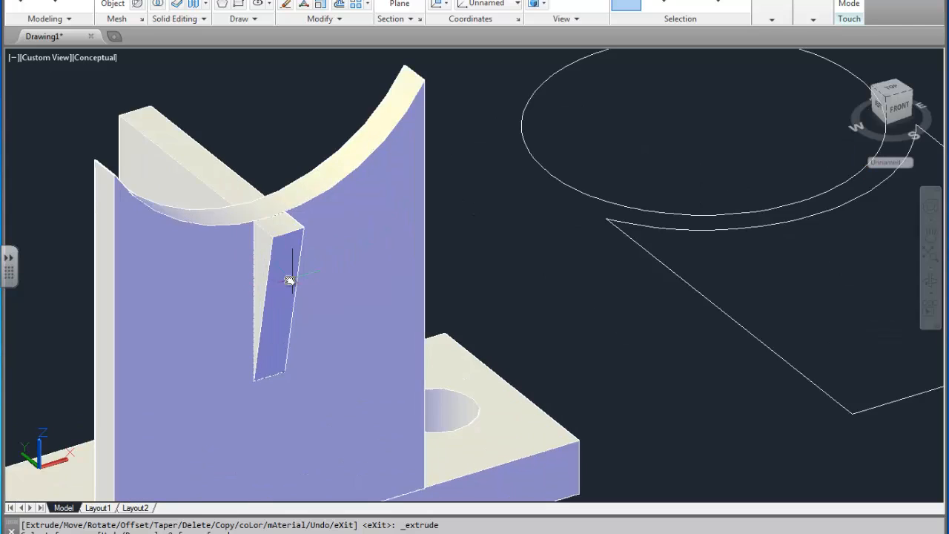
middle_click_drag(296, 279, 457, 243)
left_click(442, 230)
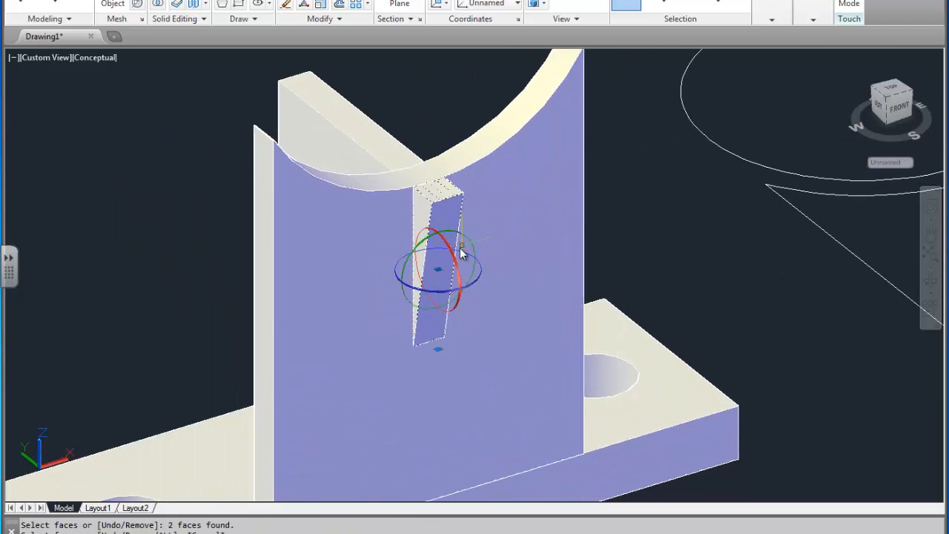
scroll(364, 240, "down", 4)
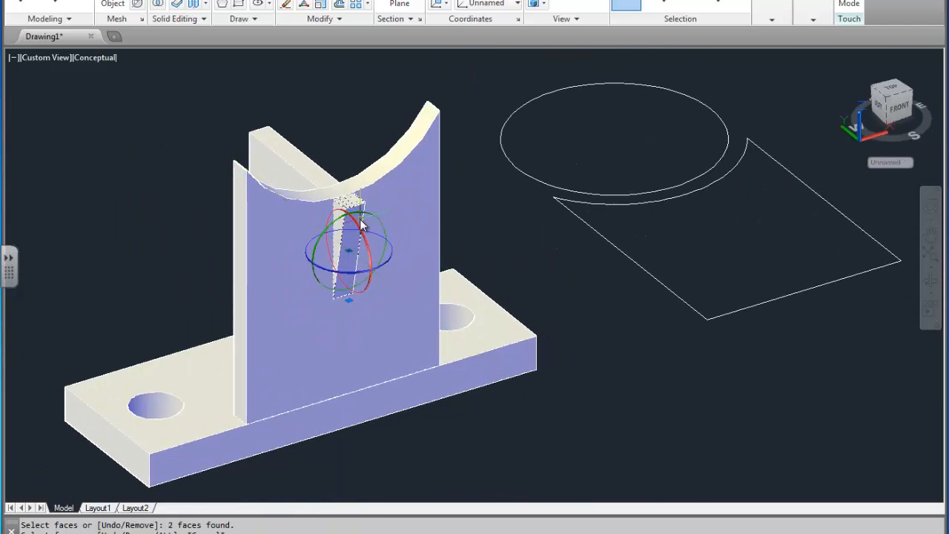
key("Escape")
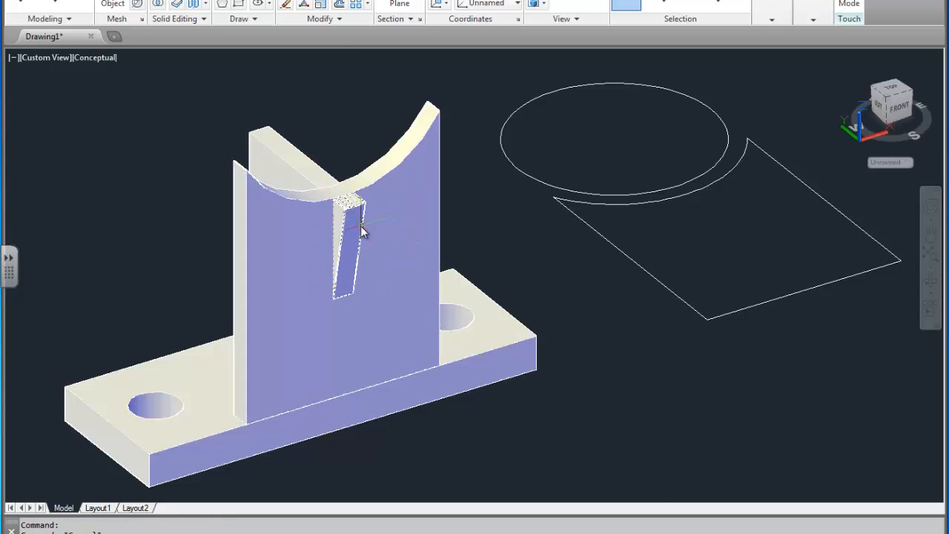
Explode the tapered rib into separate faces and delete its top face and sloping front face.
scroll(364, 211, "up", 5)
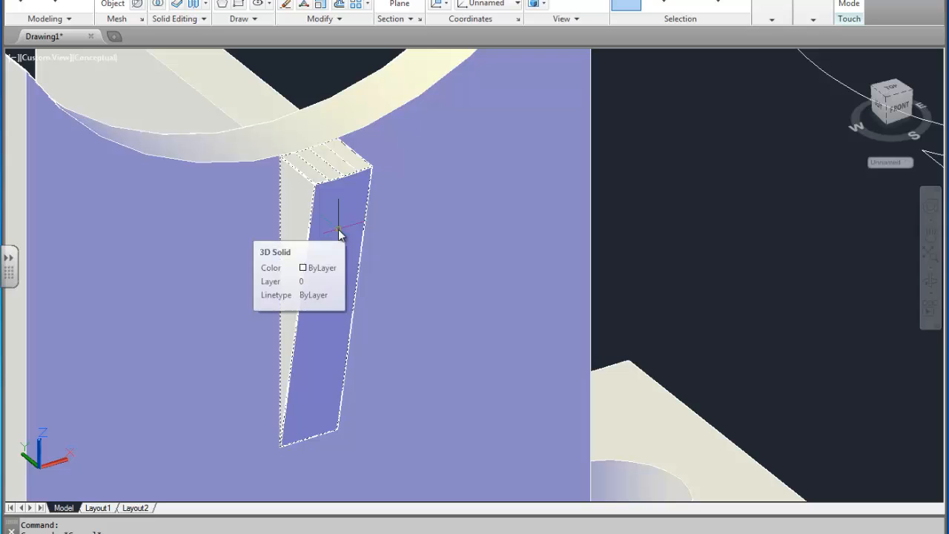
left_click(339, 223)
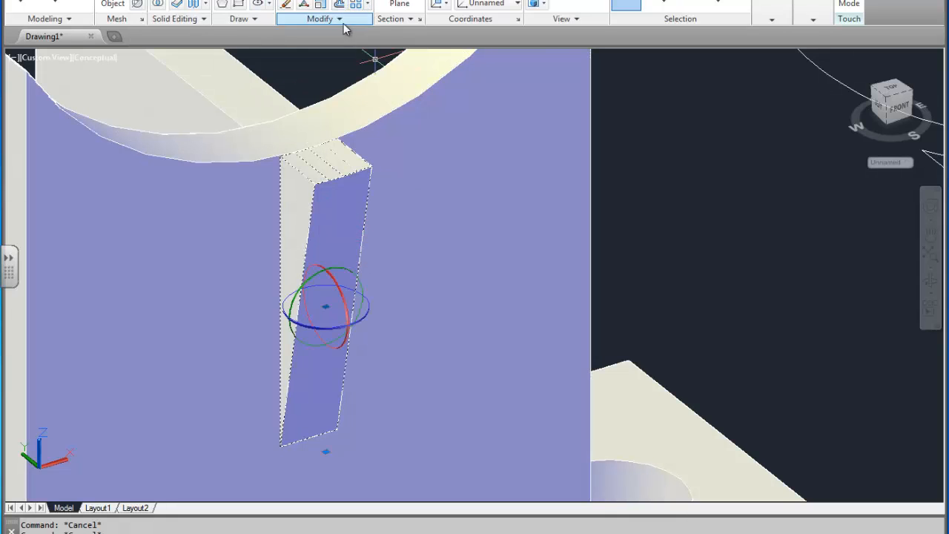
left_click(321, 18)
key("Escape")
left_click(351, 190)
key("Delete")
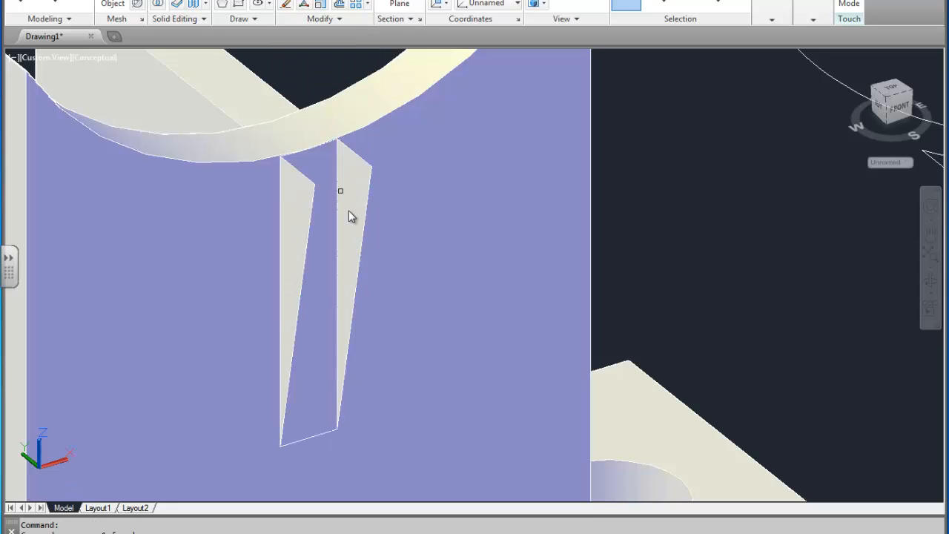
Delete the tapered rib's back face and the side face toward positive X, leaving only the opposite triangular side face.
left_click(322, 419)
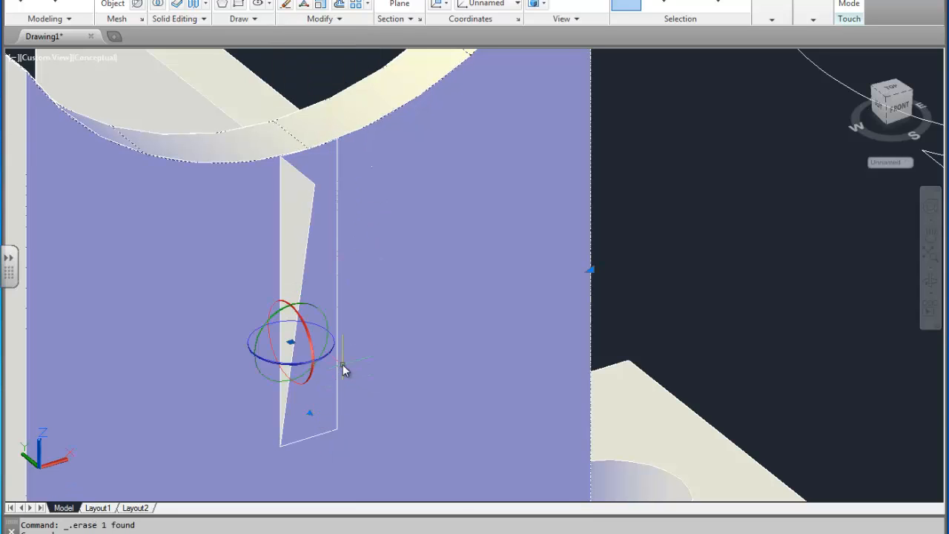
scroll(344, 363, "down", 5)
key("Escape")
scroll(348, 295, "up", 2)
left_click(336, 286)
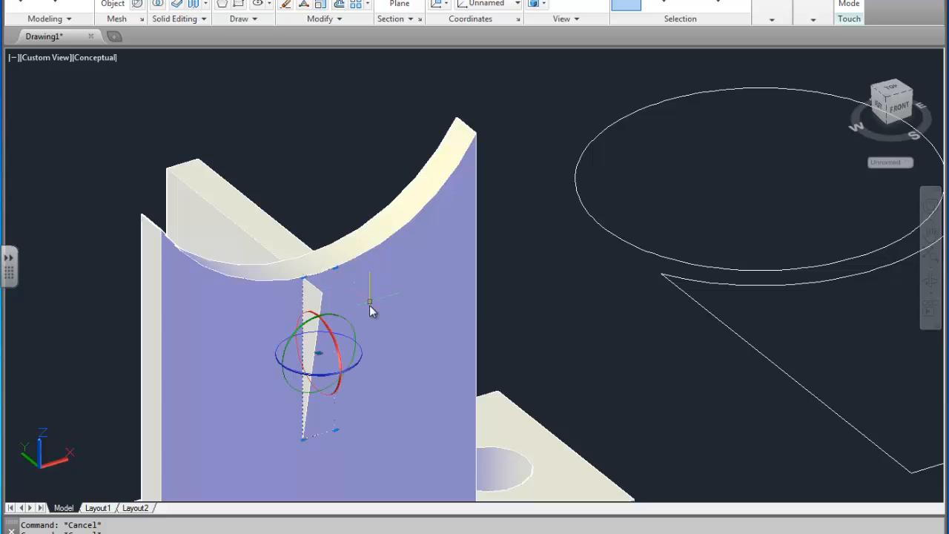
key("Escape")
scroll(347, 276, "up", 2)
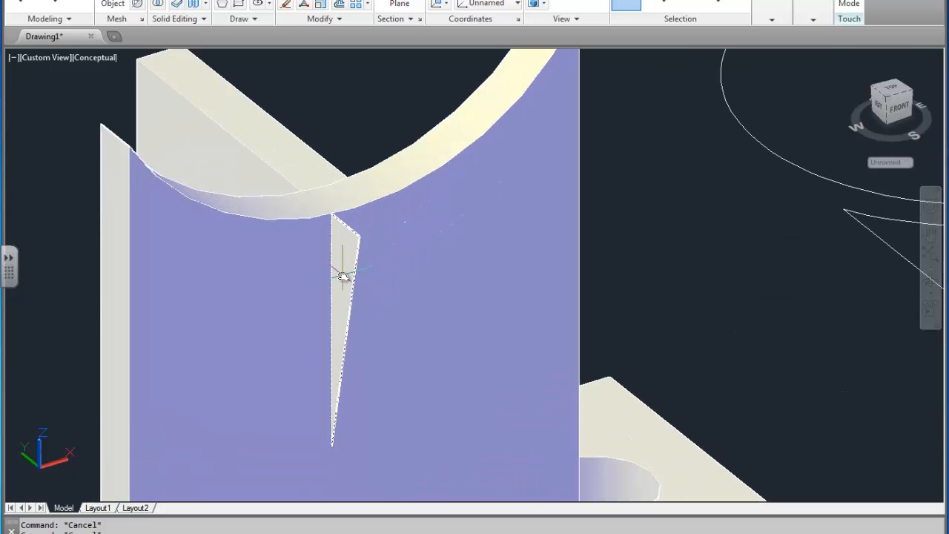
Explode the remaining triangular side face of the tapered rib into separate edge lines.
middle_click_drag(342, 275, 375, 197)
left_click(376, 198)
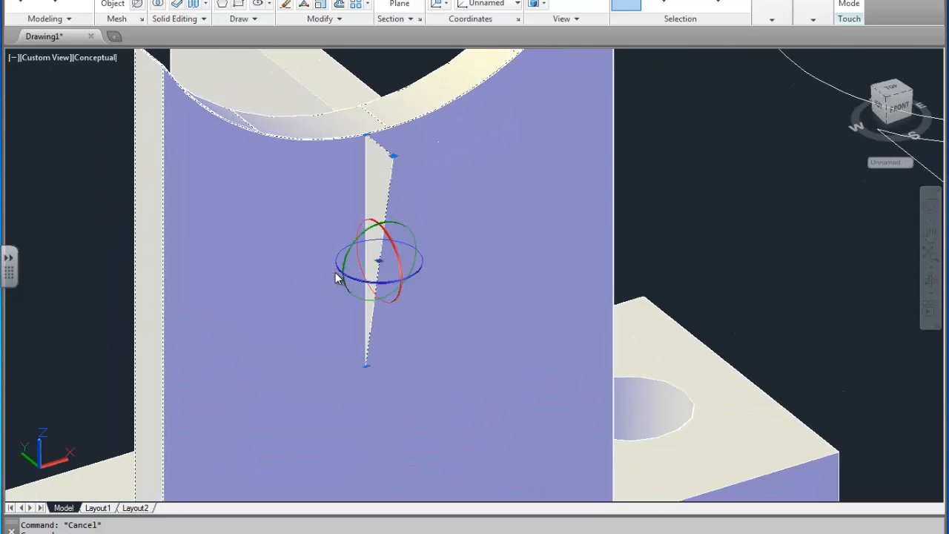
middle_click_drag(335, 278, 424, 213, "shift")
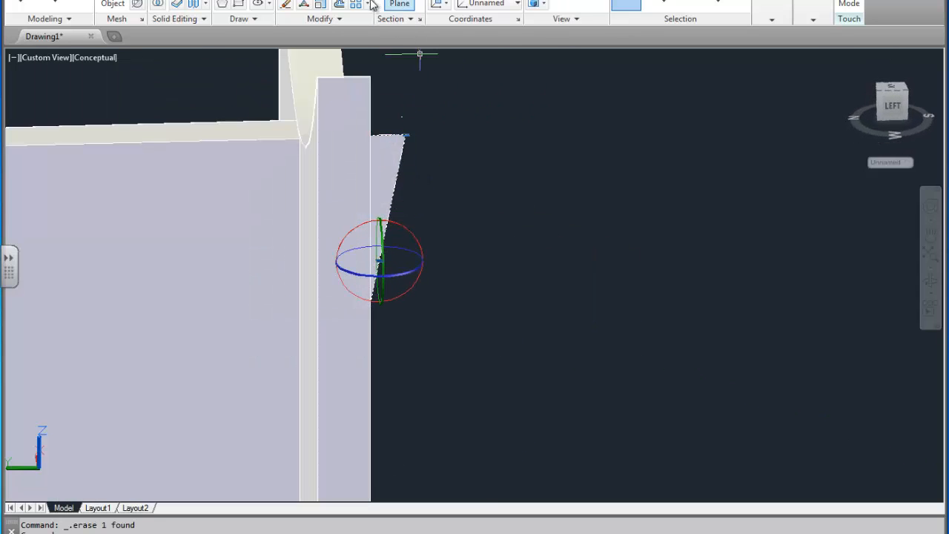
left_click(336, 22)
left_click(318, 41)
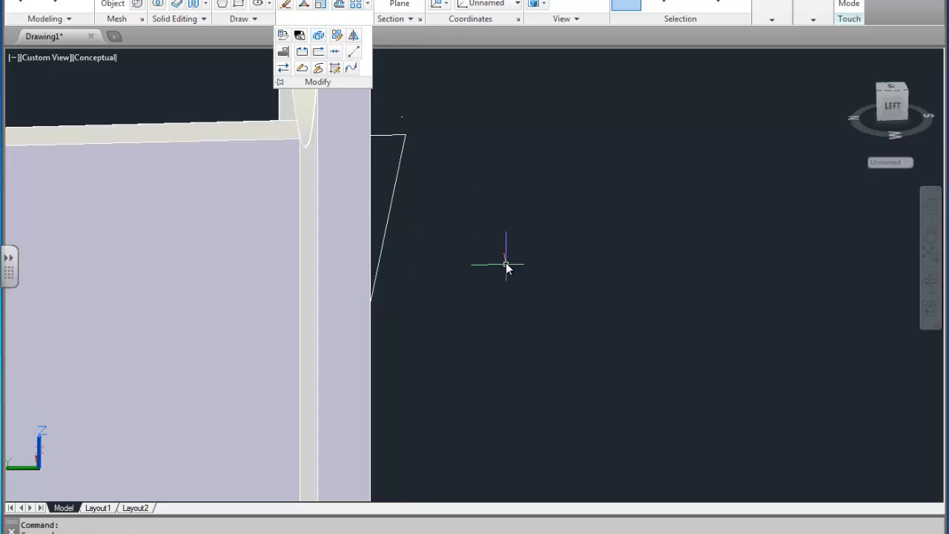
middle_click_drag(470, 261, 445, 257, "shift")
middle_click_drag(343, 221, 400, 169)
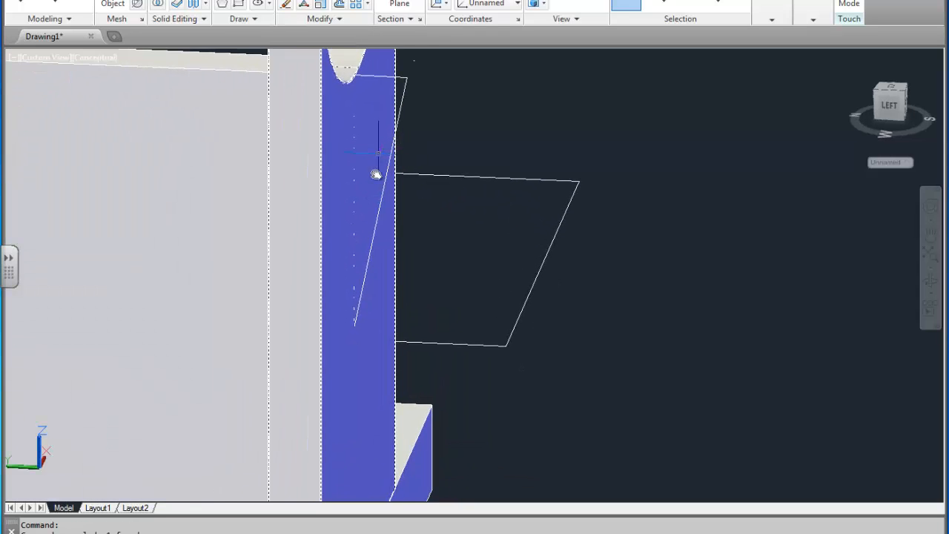
Try to stretch the lower end of the tapered rib's slanted edge line downward by 20.
scroll(377, 185, "up", 2)
scroll(371, 255, "down", 2)
middle_click_drag(371, 254, 354, 250)
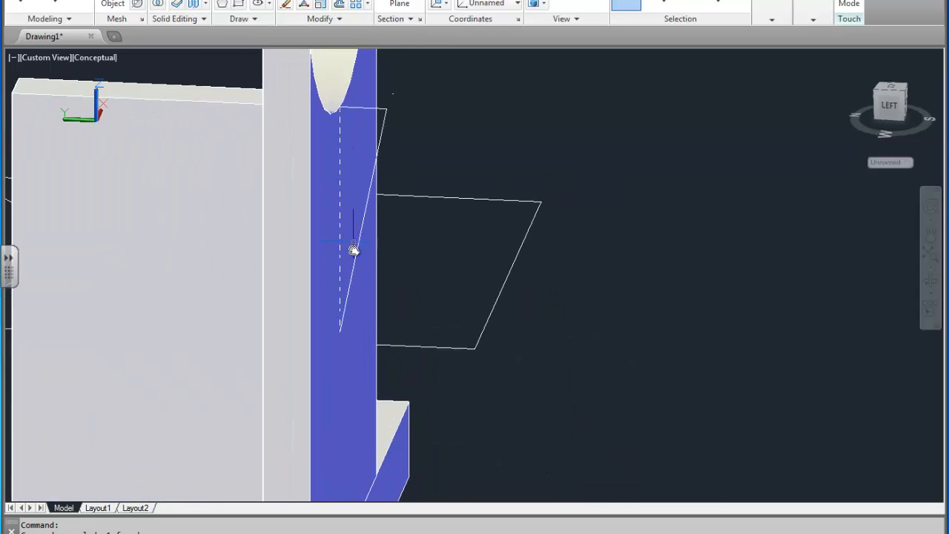
left_click(353, 256)
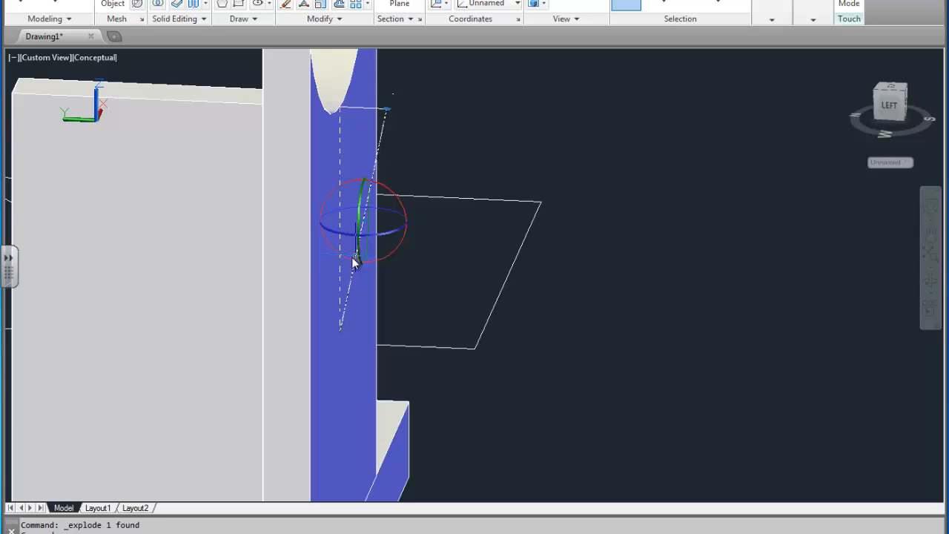
left_click(341, 330)
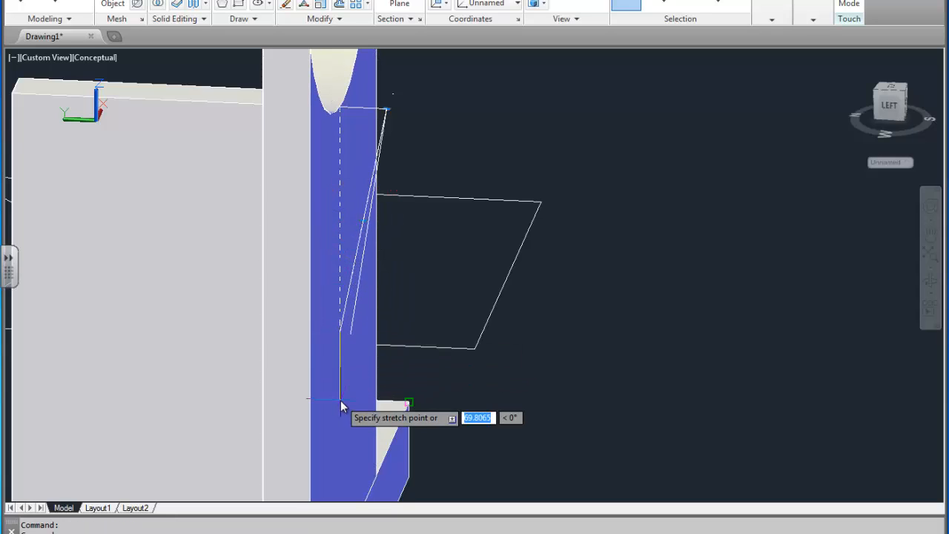
type("20")
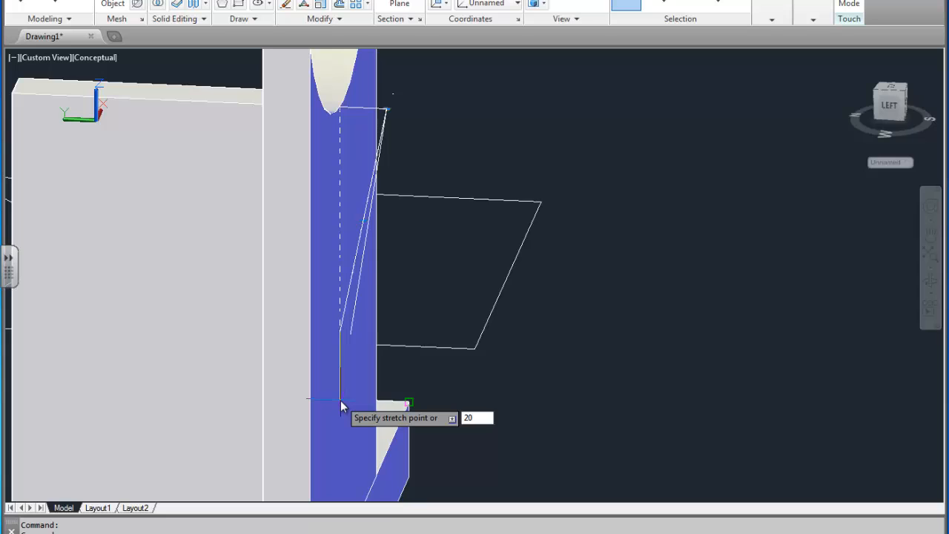
key("Return")
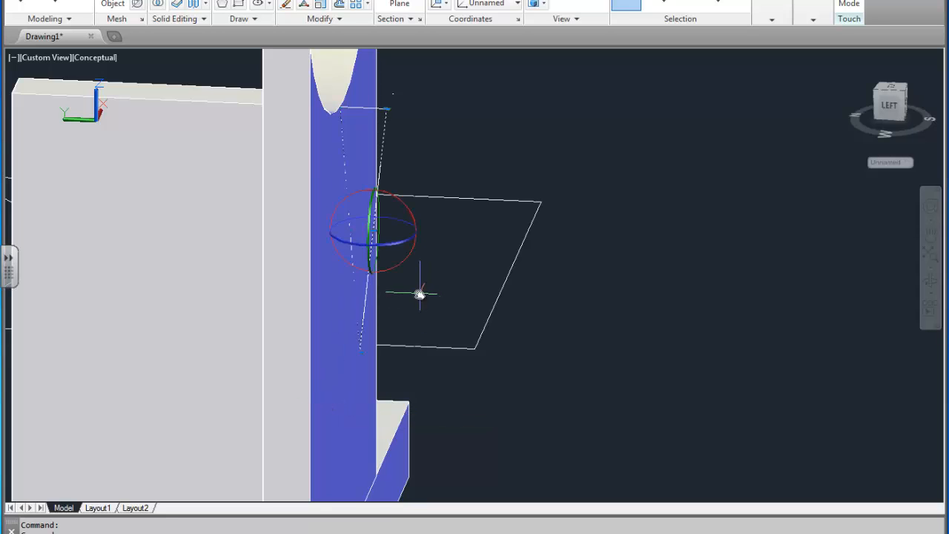
middle_click_drag(422, 292, 346, 304, "shift")
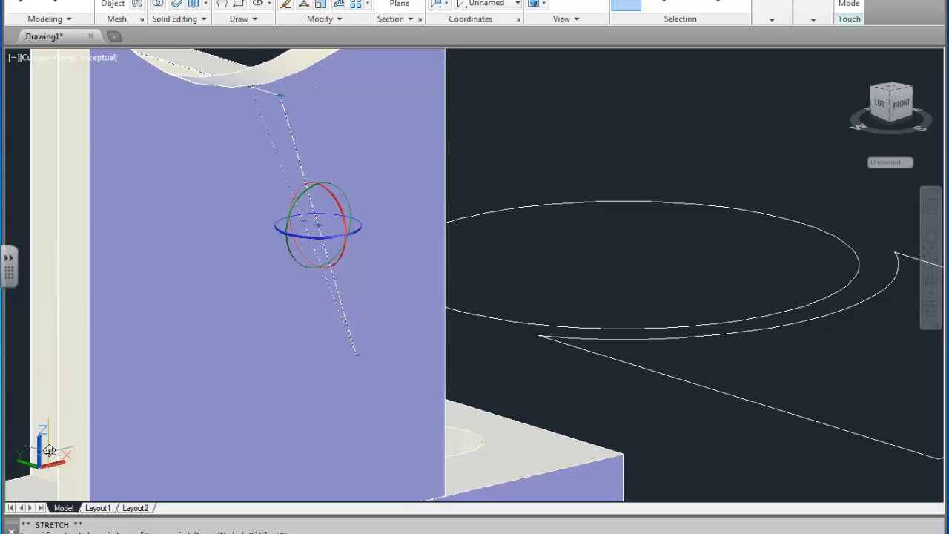
middle_click_drag(318, 224, 351, 54, "shift")
key("Escape")
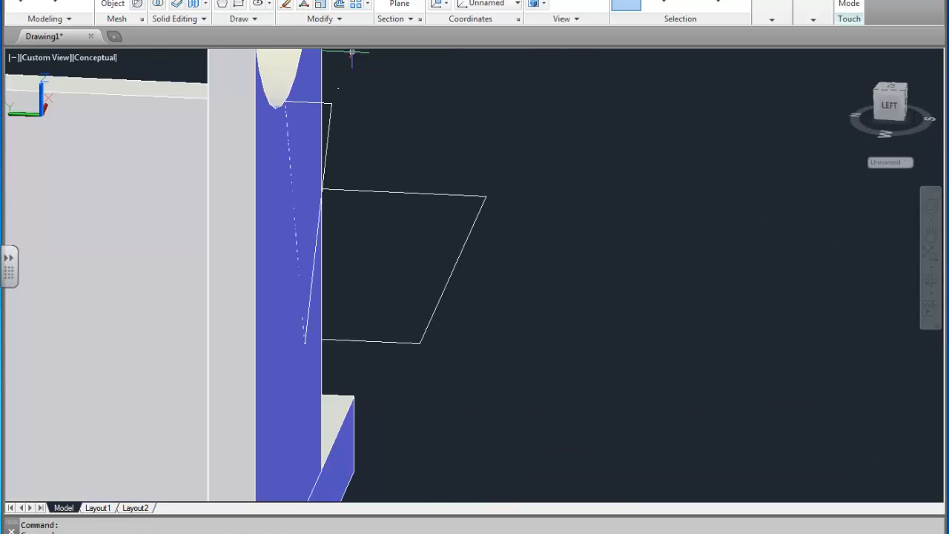
key("ctrl+z")
Switch to the Right view and inspect the slanted edge line where it meets the curved upright.
left_click(563, 2)
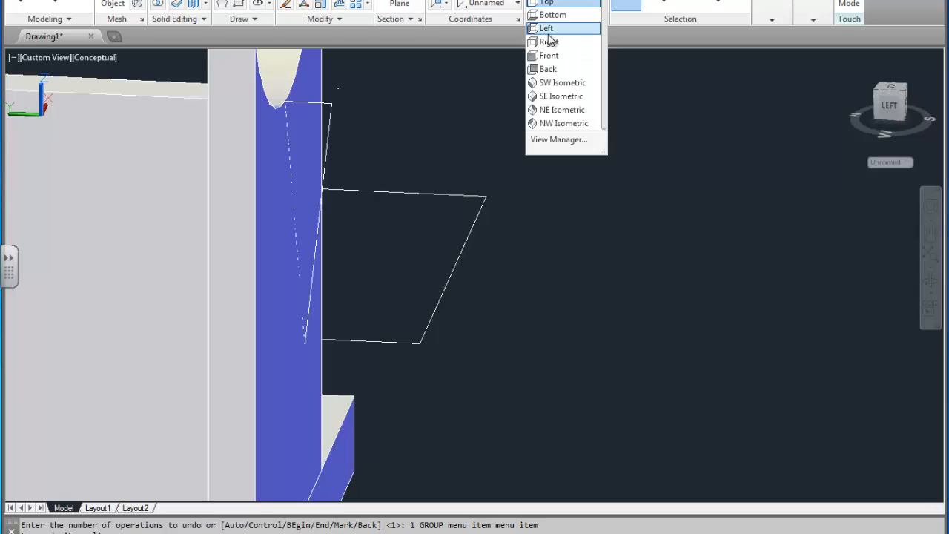
left_click(547, 45)
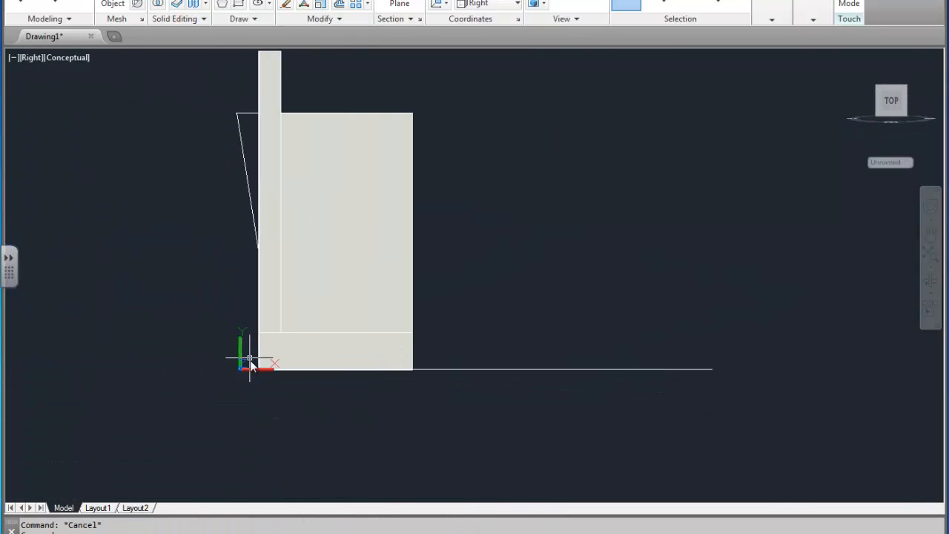
scroll(237, 233, "up", 3)
left_click(275, 246)
left_click(275, 218)
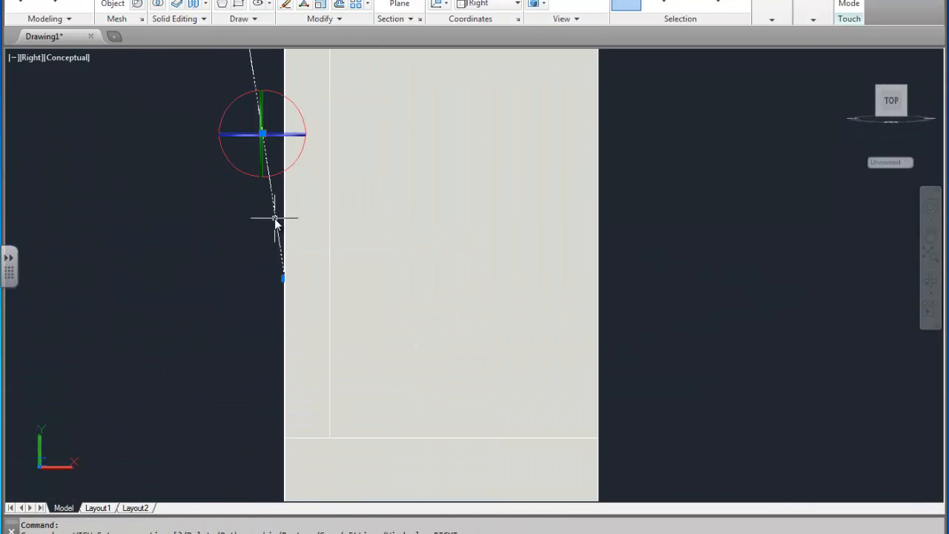
scroll(271, 220, "down", 4)
middle_click_drag(271, 219, 280, 224, "shift")
scroll(283, 146, "up", 2)
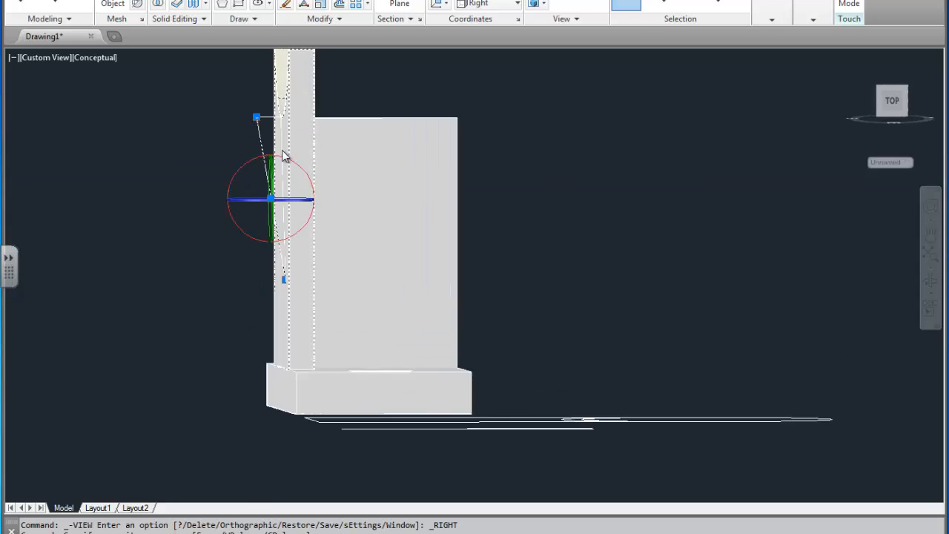
scroll(280, 126, "up", 5)
key("Escape")
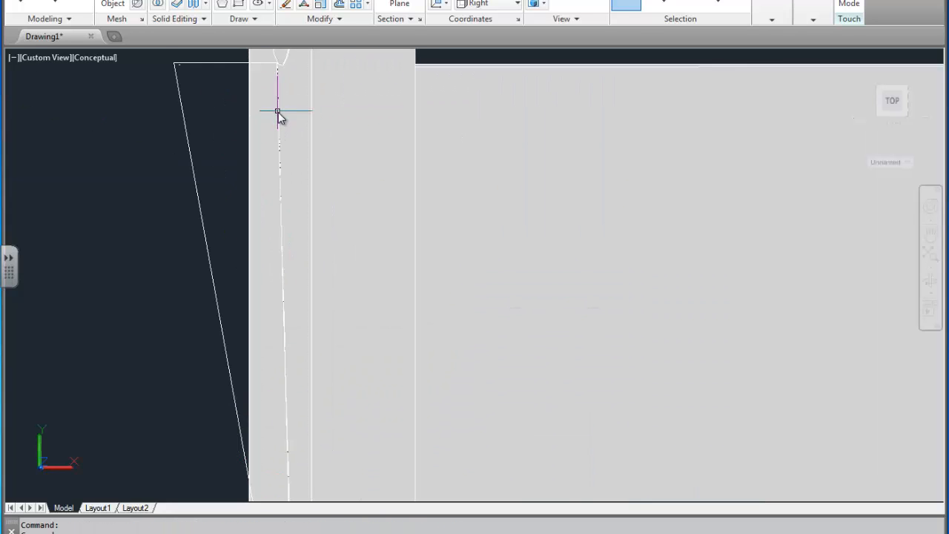
Hide the curved upright that covers the triangular rib outline.
scroll(326, 188, "down", 7)
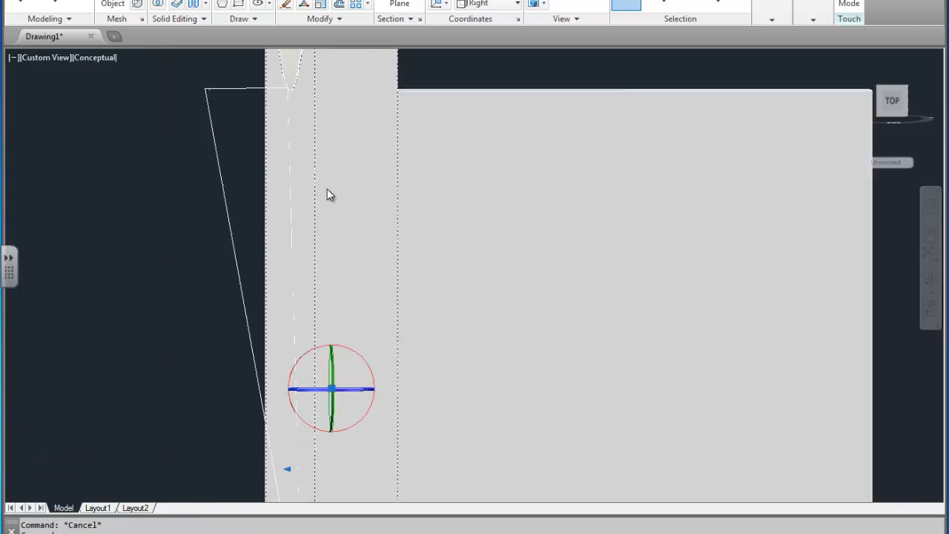
middle_click_drag(315, 160, 299, 129)
scroll(299, 129, "up", 3)
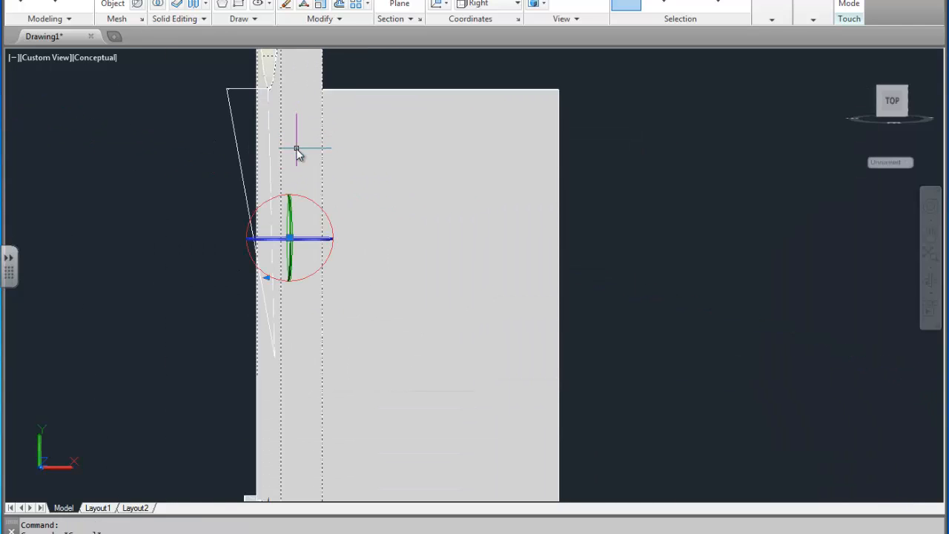
right_click(298, 143)
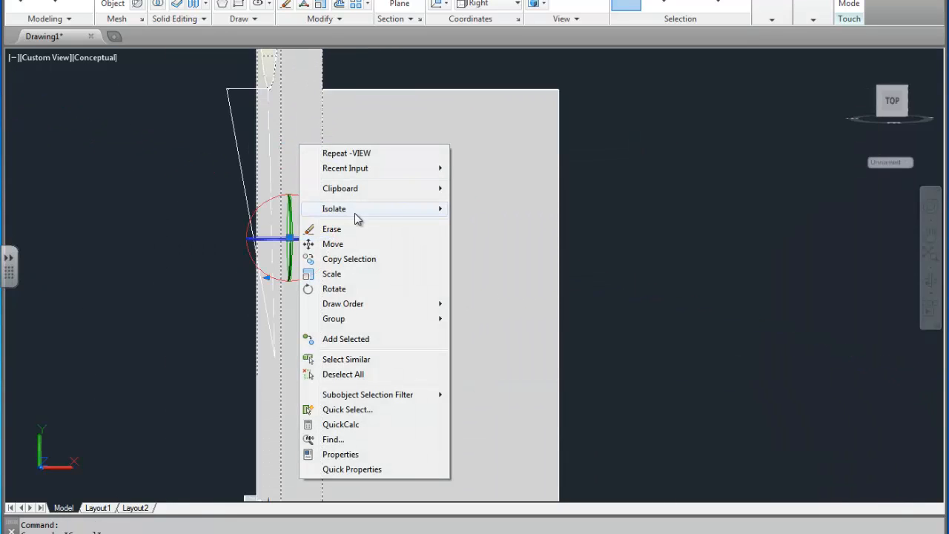
mouse_move(354, 212)
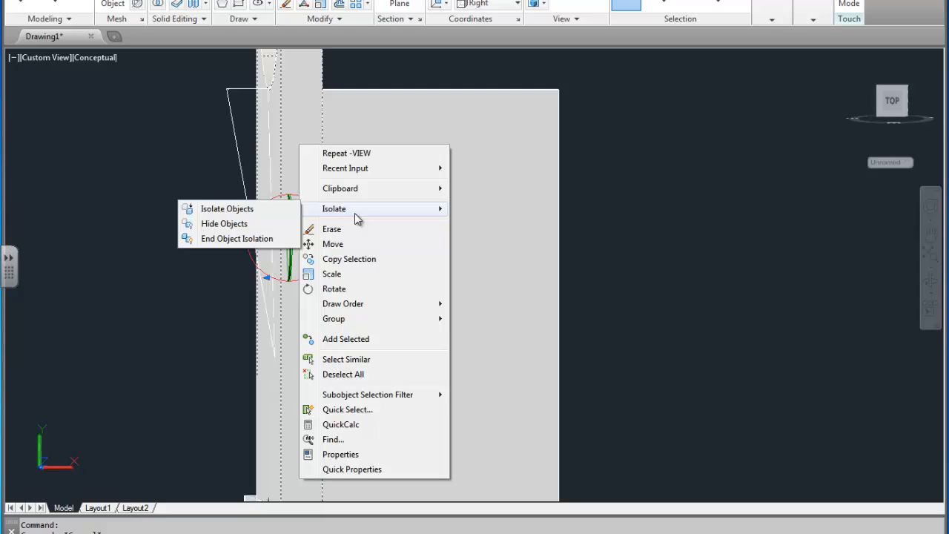
left_click(238, 224)
Try to stretch the shared lower corner of the triangle's slanted and vertical edges by 20 in the tilted view.
scroll(319, 201, "down", 5)
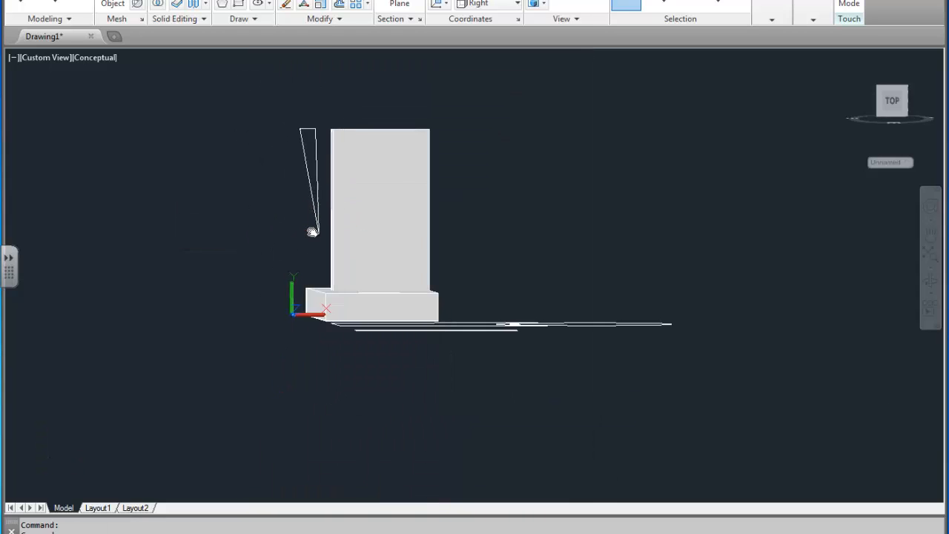
scroll(312, 231, "up", 3)
left_click(331, 198)
left_click(305, 234)
left_click(318, 220)
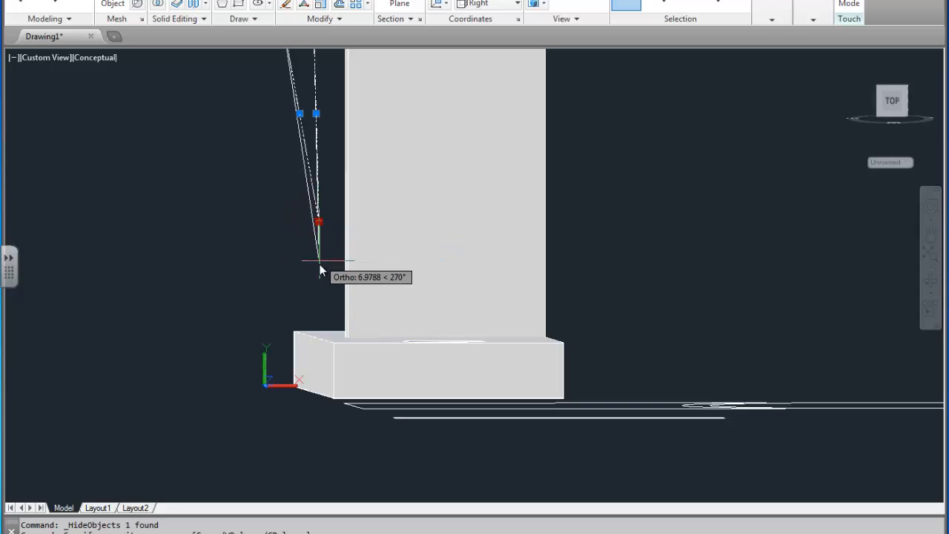
type("20")
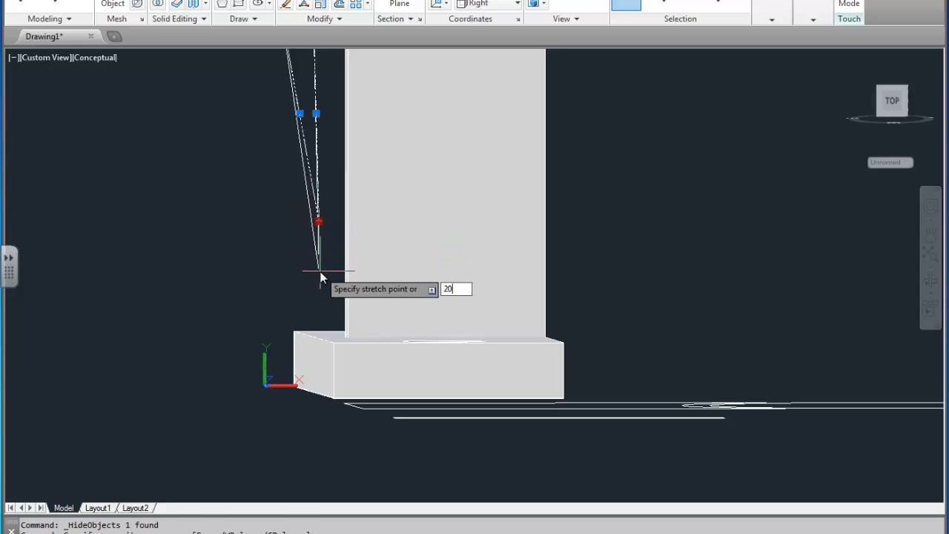
key("Return")
key("Escape")
scroll(337, 277, "down", 4)
middle_click_drag(337, 278, 282, 279, "shift")
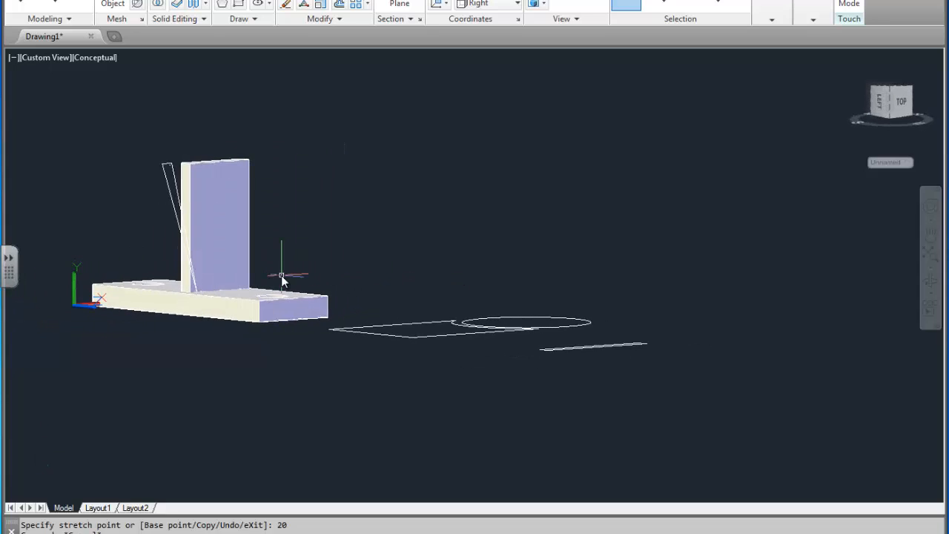
Undo the last corner stretch and check the triangular outline from an angle.
key("ctrl+z")
type("u")
key("Return")
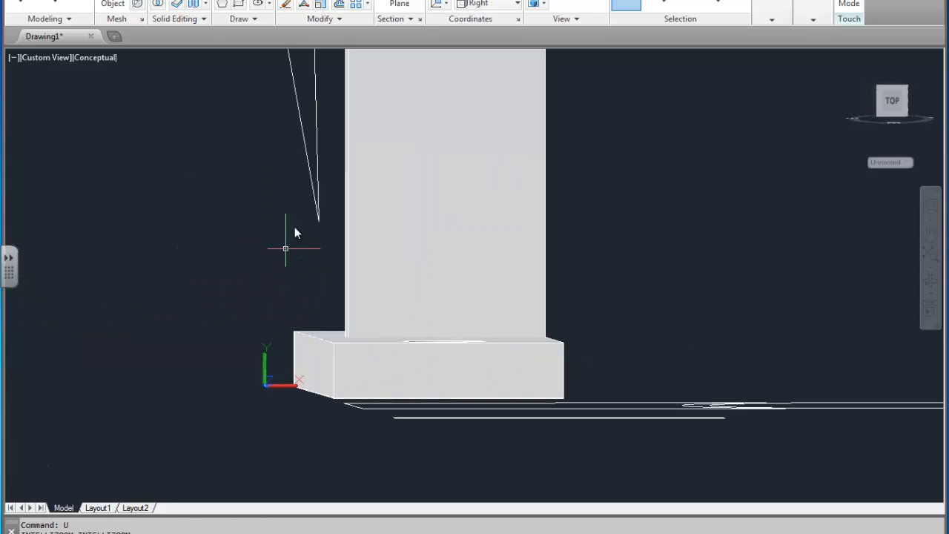
middle_click_drag(281, 235, 375, 240, "shift")
key("Return")
scroll(222, 257, "down", 5)
middle_click_drag(209, 260, 526, 290)
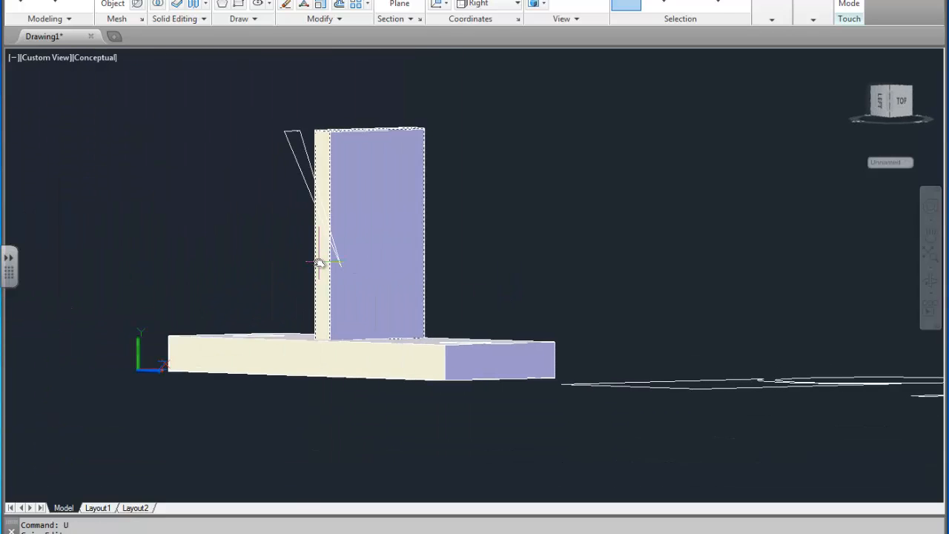
Undo the hiding of the upright, the slanted edge's stretch and the preceding view changes.
key("ctrl+z")
type("u")
key("Return")
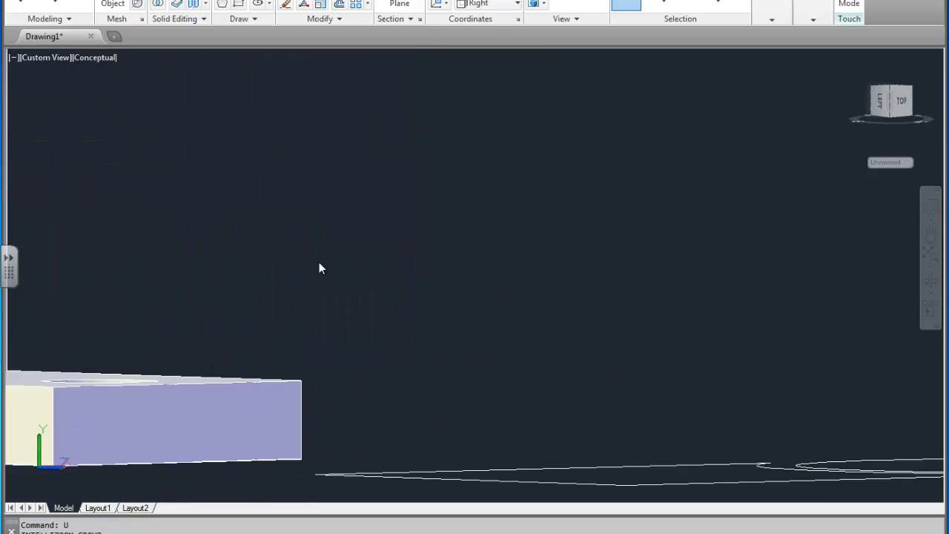
key("Return")
key("Return")
key("Return")
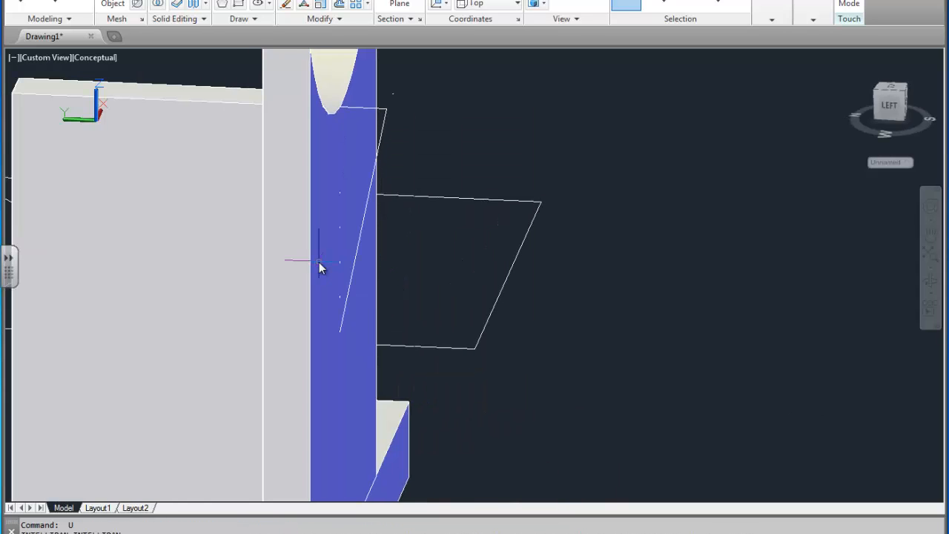
key("Return")
key("Return")
key("Return")
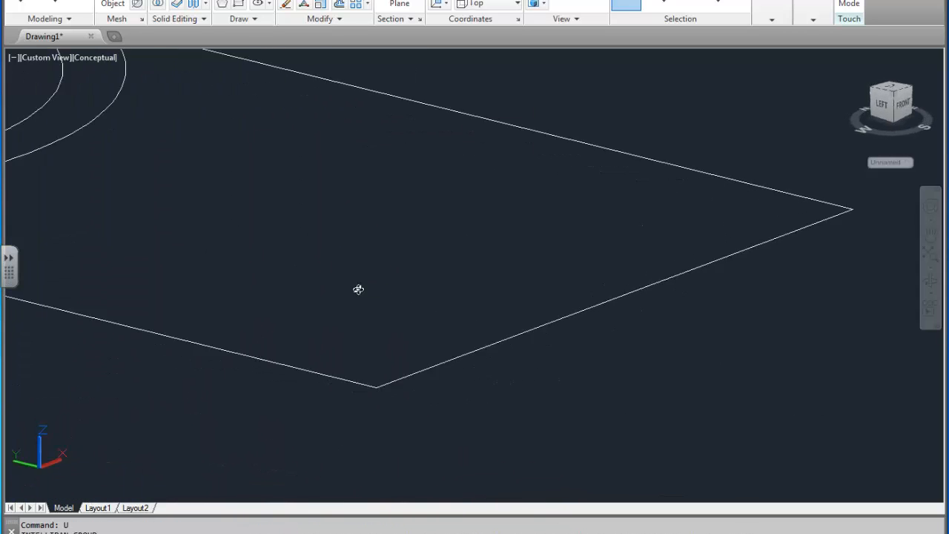
key("Return")
key("Return")
key("Return")
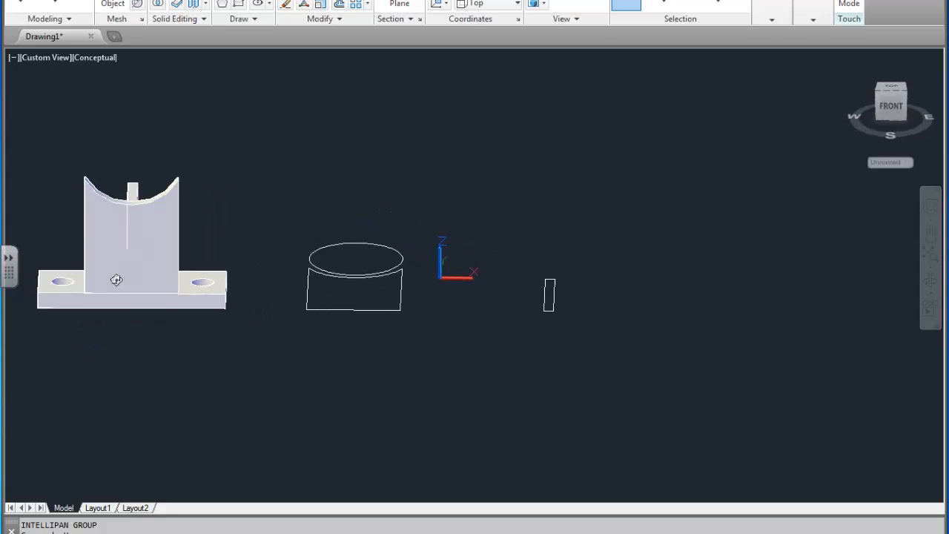
key("Return")
key("Return")
key("Return")
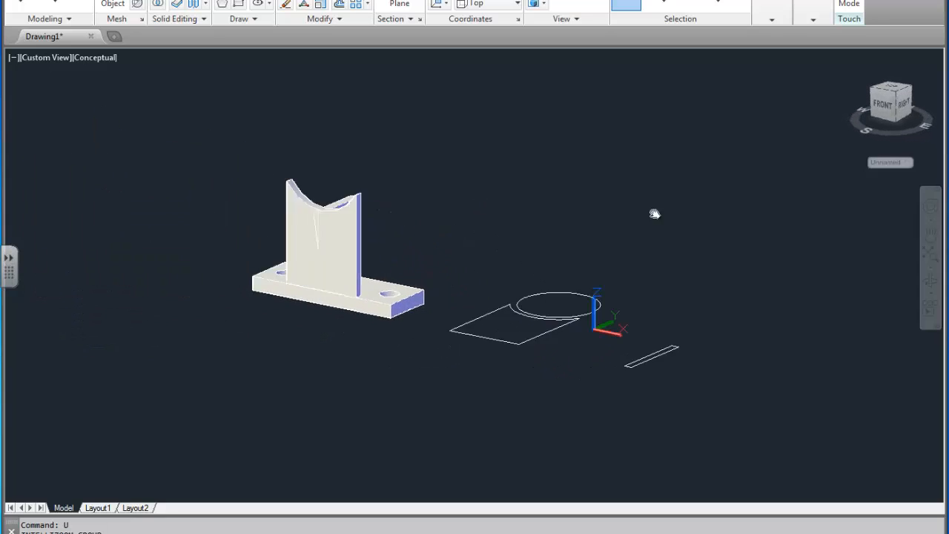
Set the Right view and hide the curved upright so the triangular rib outline is accessible.
left_click(571, 3)
left_click(559, 42)
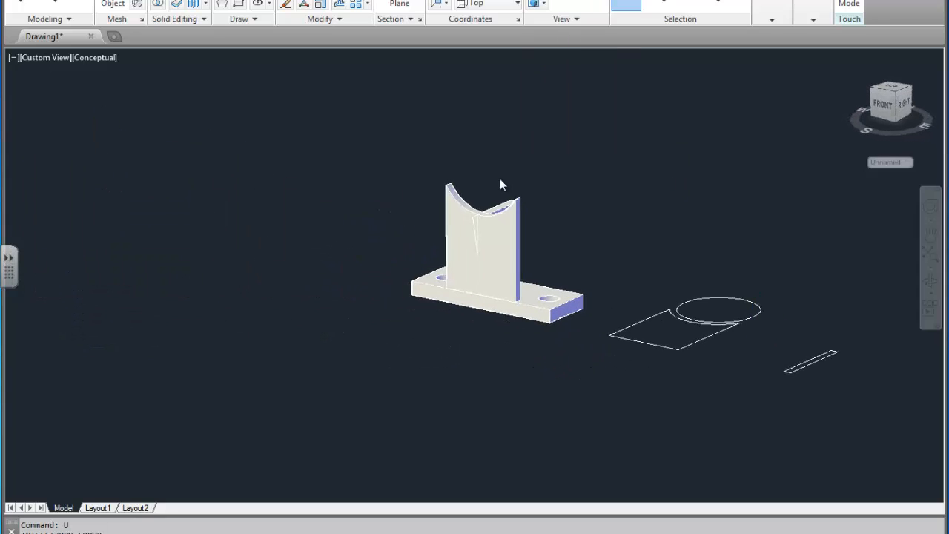
left_click(279, 188)
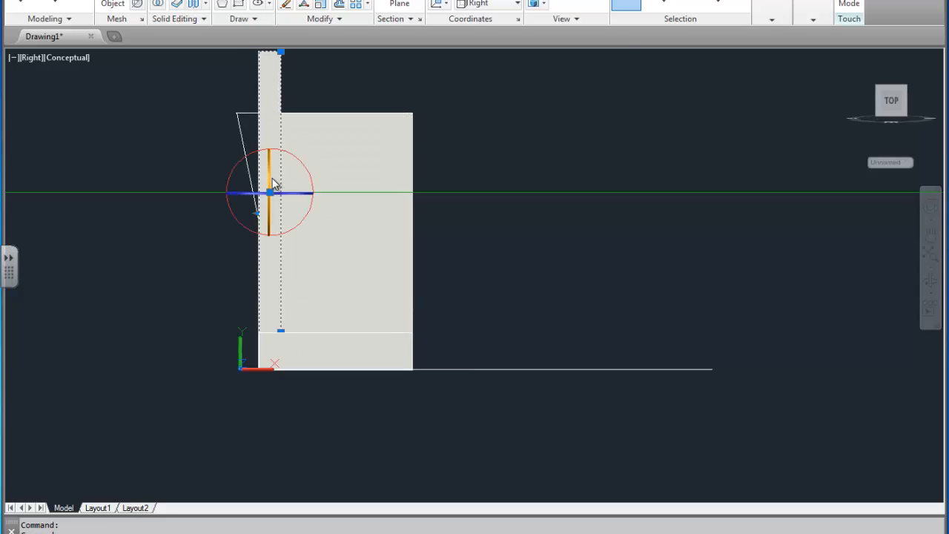
right_click(266, 116)
mouse_move(321, 182)
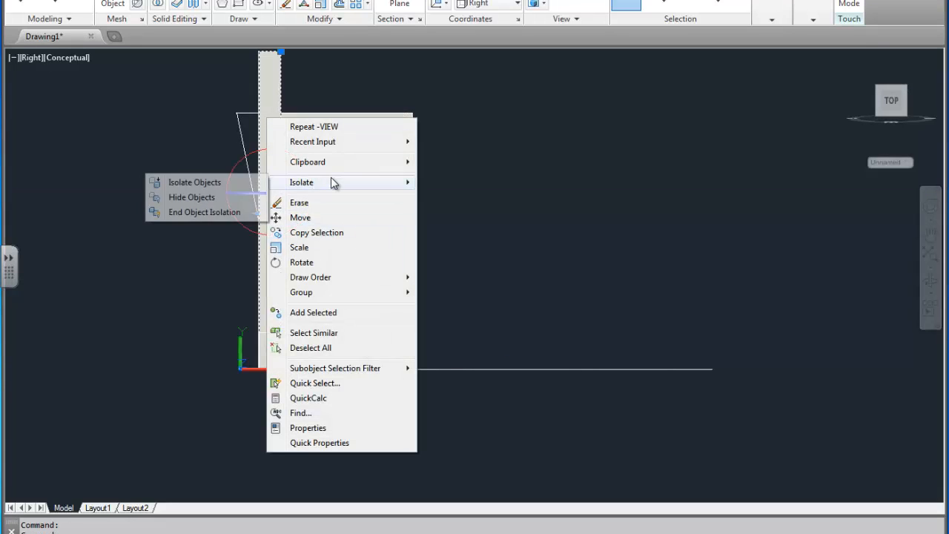
left_click(212, 199)
Stretch the shared lower corner of the triangular rib outline straight down by 20.
left_click(259, 222)
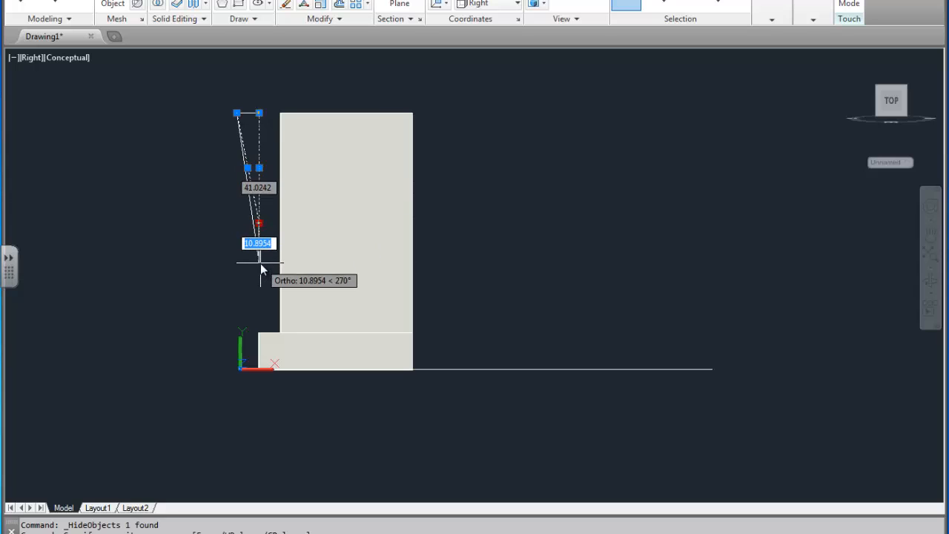
type("20")
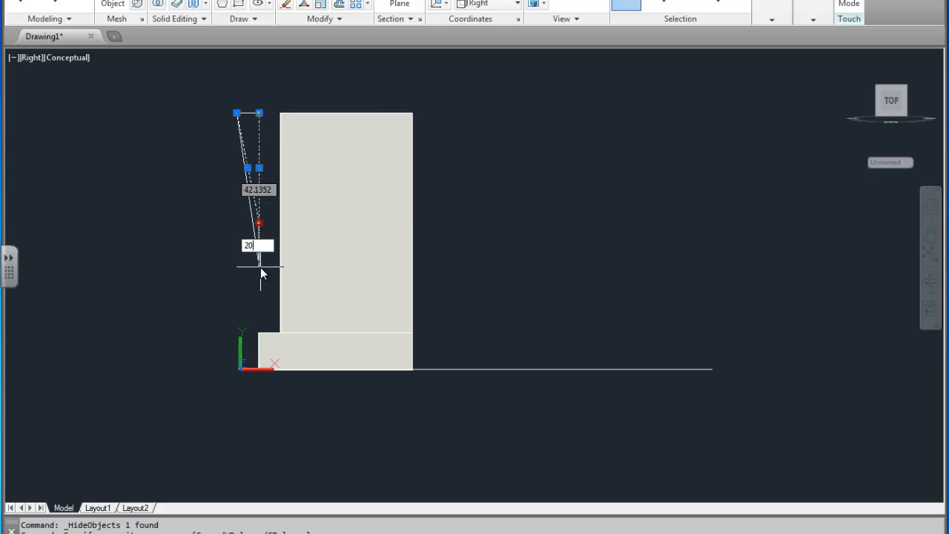
key("Return")
key("Escape")
Examine the stretched triangular outline at an angle, checking that its edges meet beside the large rib.
middle_click_drag(260, 267, 326, 263, "shift")
scroll(205, 265, "down", 5)
middle_click_drag(135, 261, 282, 281)
scroll(282, 277, "up", 5)
scroll(247, 259, "down", 4)
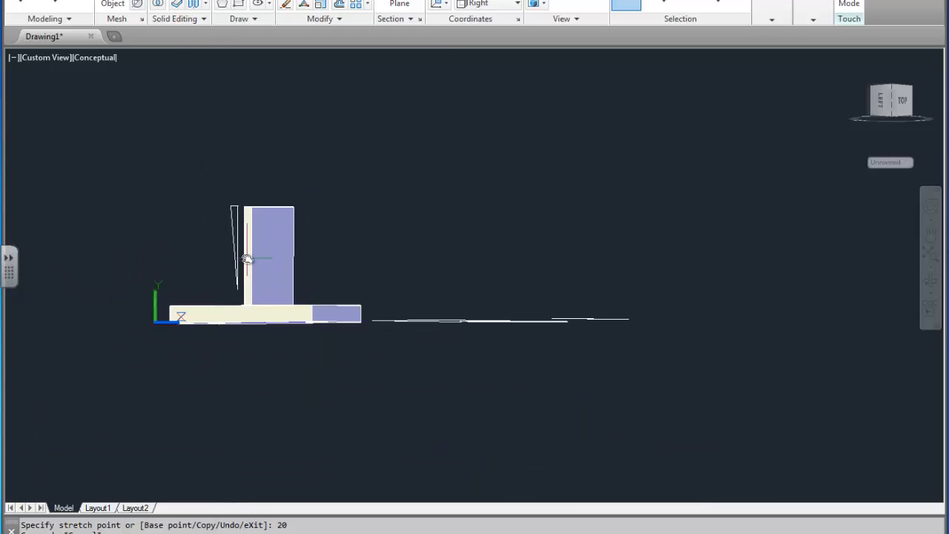
middle_click_drag(231, 250, 295, 263)
scroll(271, 266, "up", 3)
scroll(311, 158, "up", 6)
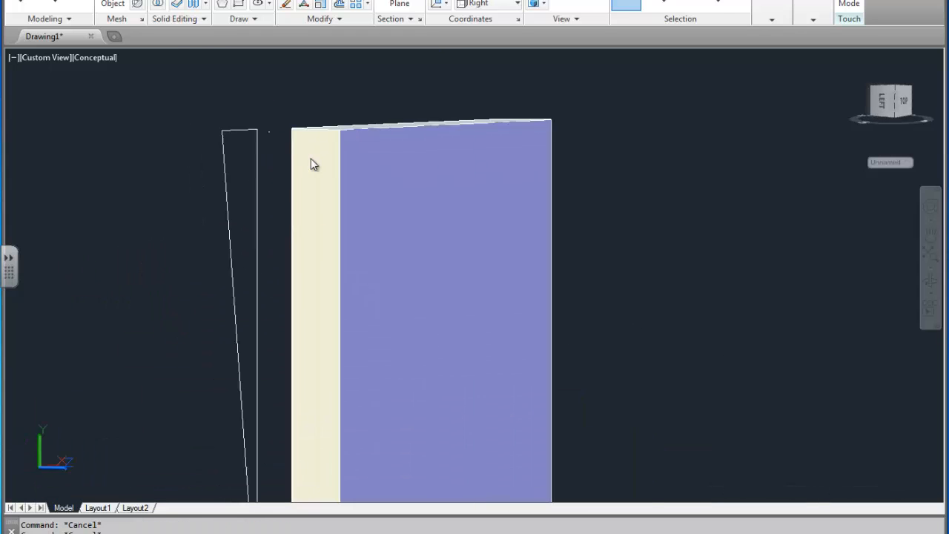
Try to thicken the triangular rib outline into a solid with Presspull.
scroll(246, 122, "down", 4)
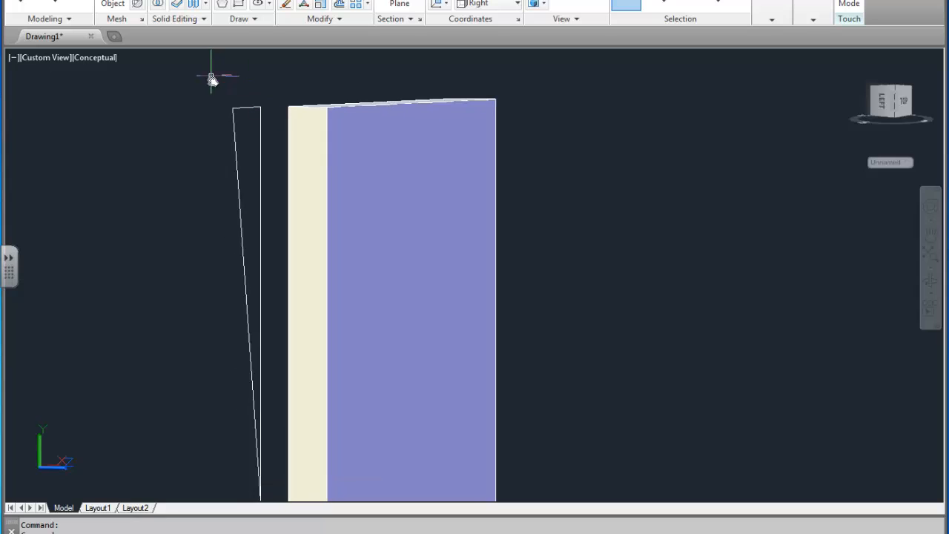
scroll(210, 79, "down", 4)
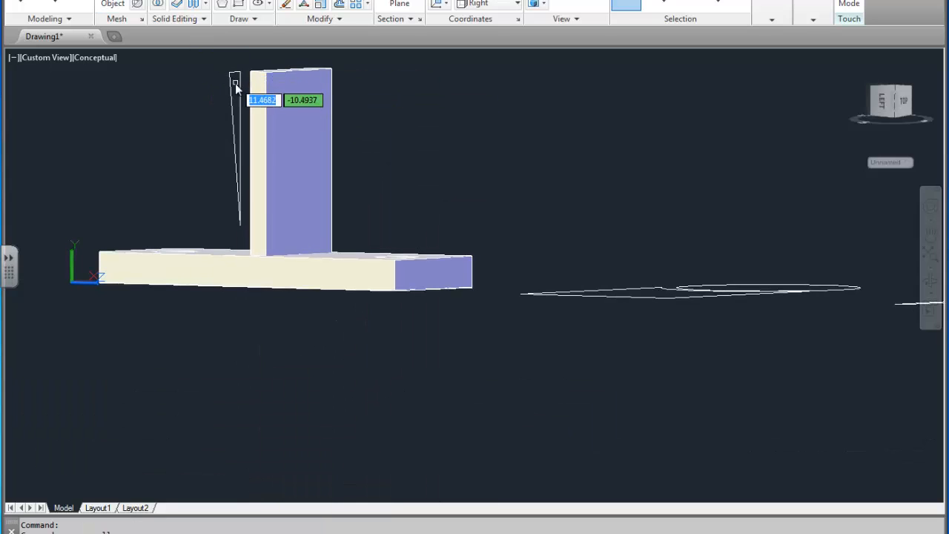
scroll(237, 85, "up", 3)
left_click(240, 118)
middle_click_drag(242, 90, 244, 166)
key("Escape")
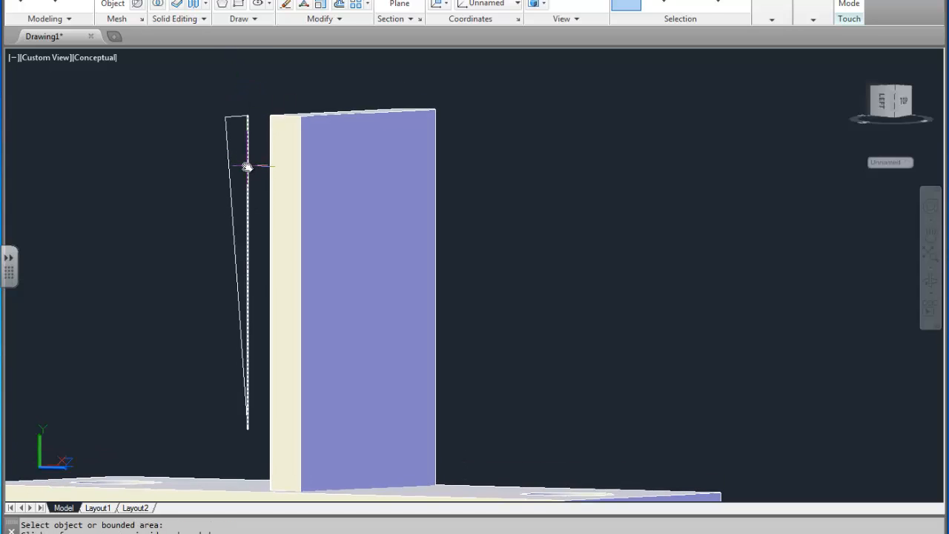
Bring up the additional modify commands for working on the triangular outline's edge lines.
left_click(335, 19)
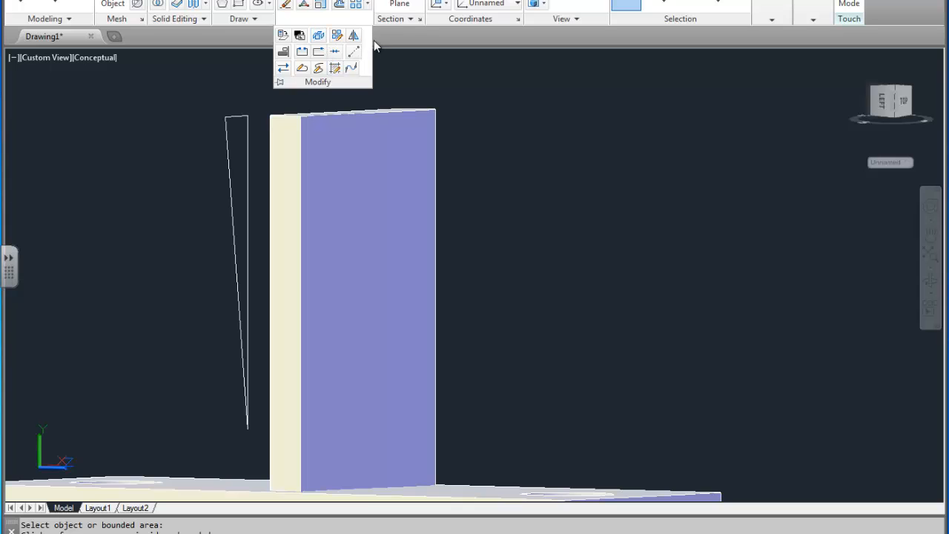
Convert the closed triangular outline beside the upright plate into a region.
left_click(244, 18)
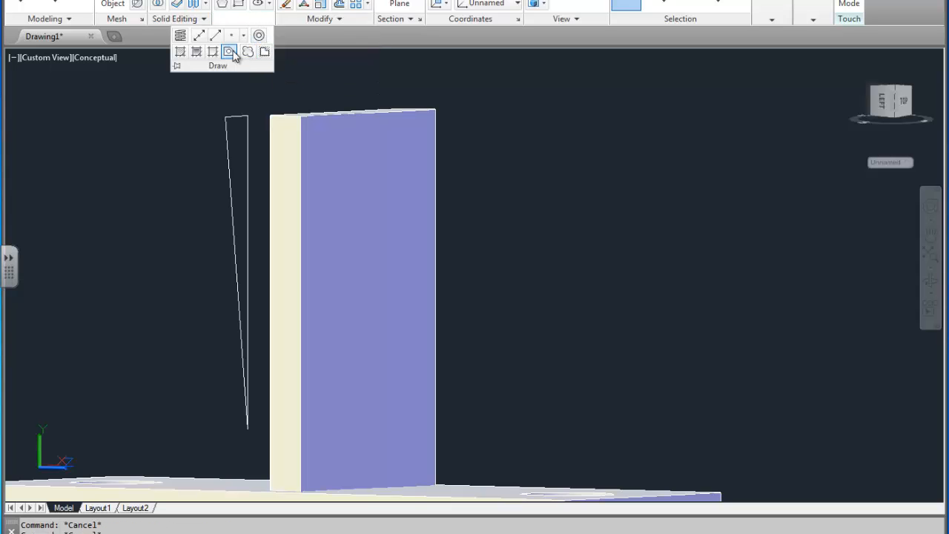
left_click(228, 51)
left_click(258, 97)
left_click(200, 393)
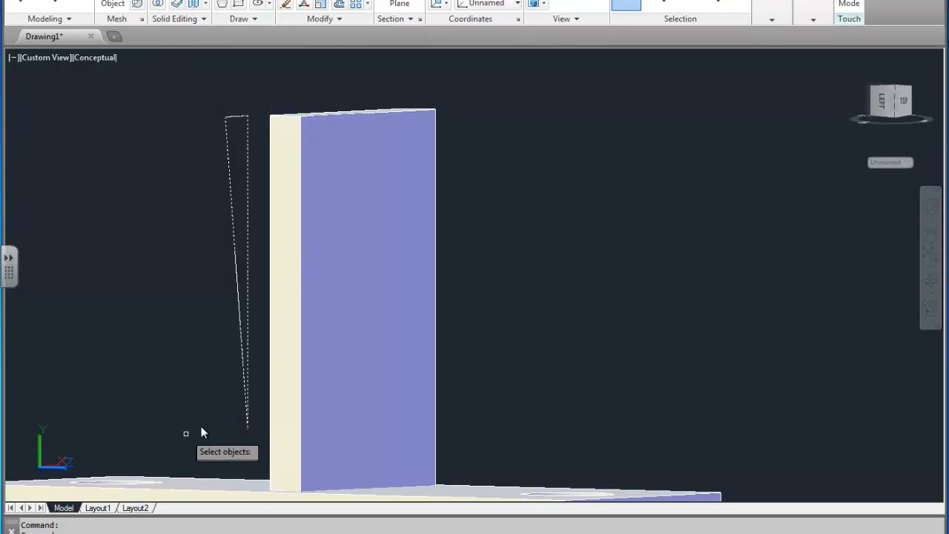
key("Return")
Extrude the triangular region to a height of 6.
left_click(56, 4)
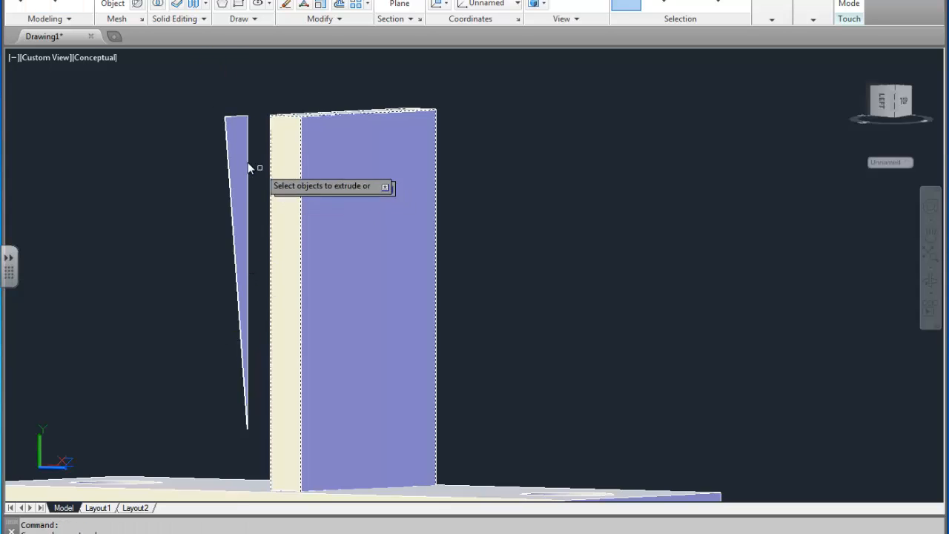
left_click(337, 170)
key("Return")
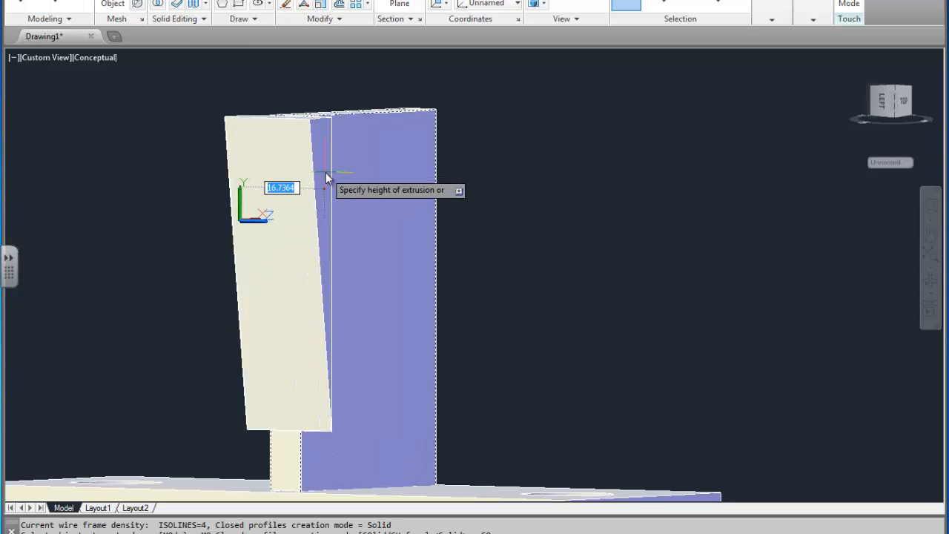
type("6")
key("Return")
End object isolation to bring back all hidden objects.
scroll(347, 184, "down", 1)
middle_click_drag(360, 186, 420, 192)
right_click(518, 123)
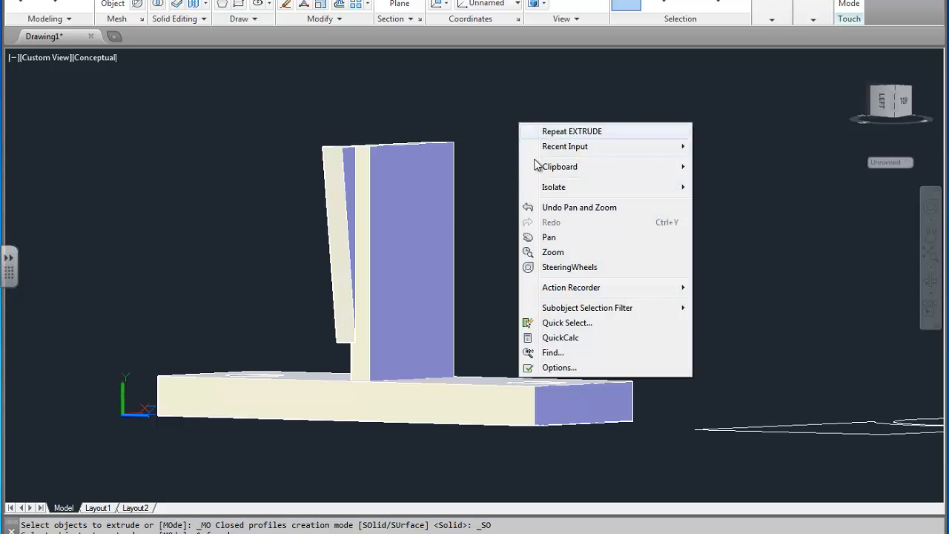
mouse_move(536, 186)
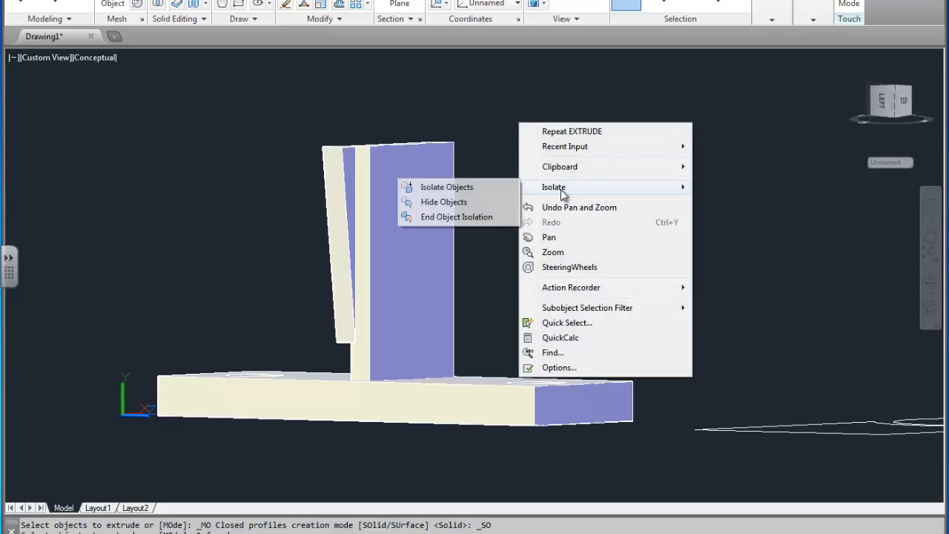
left_click(442, 218)
Examine the tapered rib on the face of the curved support plate, including its lower tip and upper end.
middle_click_drag(591, 214, 658, 238, "shift")
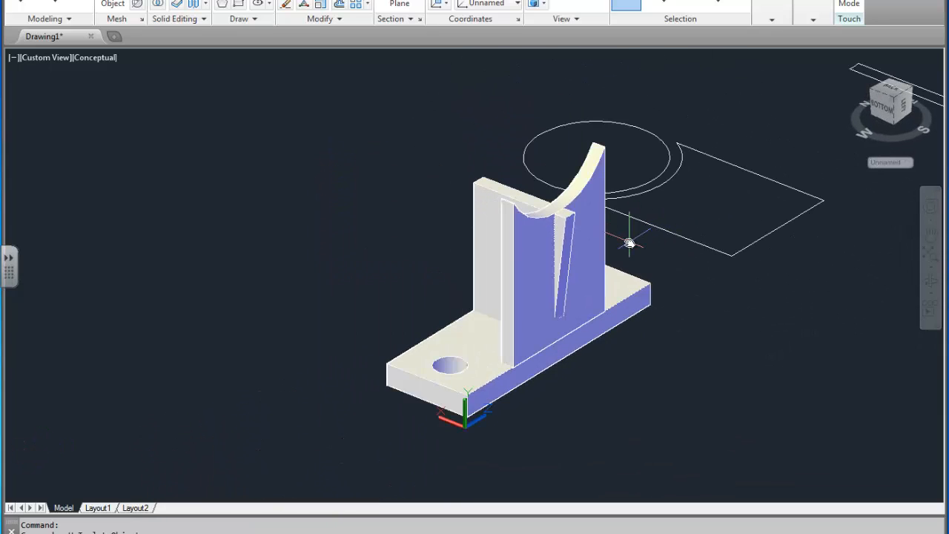
middle_click_drag(576, 237, 481, 252)
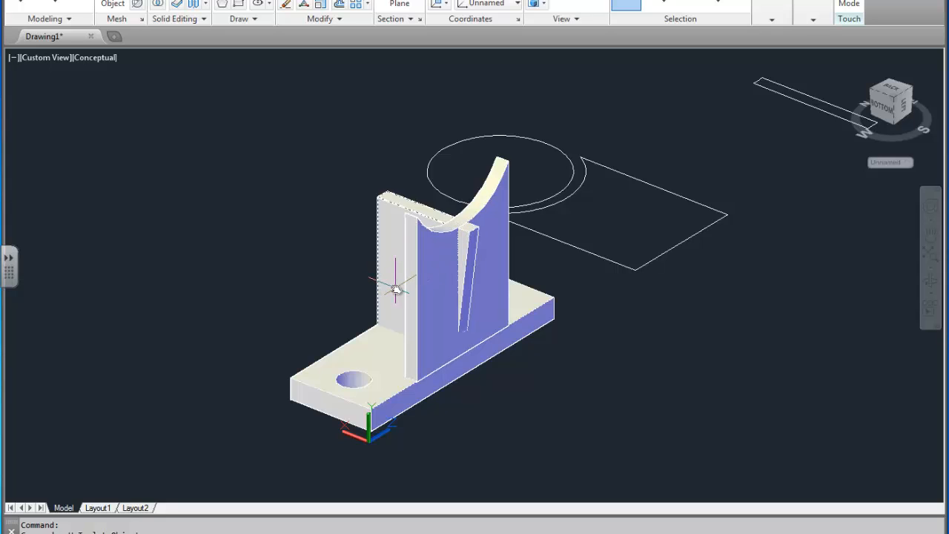
scroll(463, 282, "up", 4)
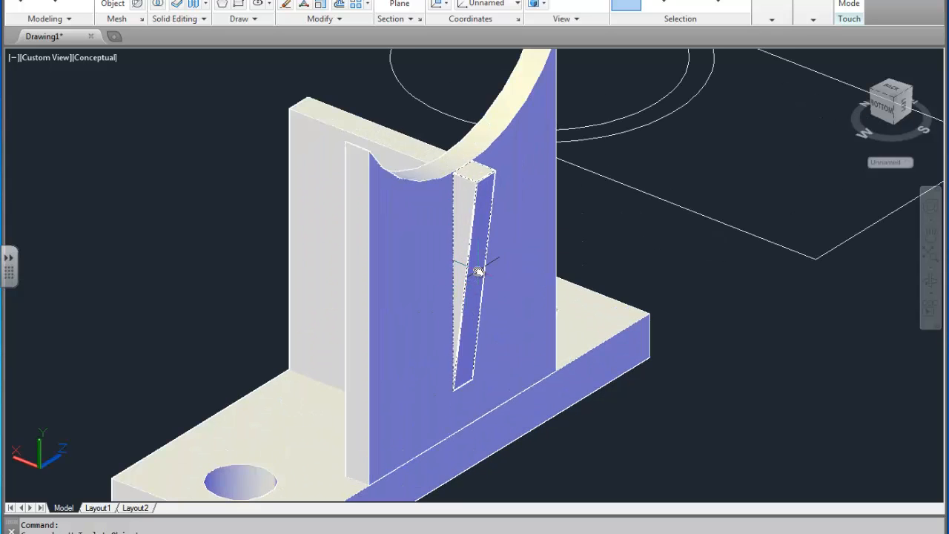
mouse_move(478, 271)
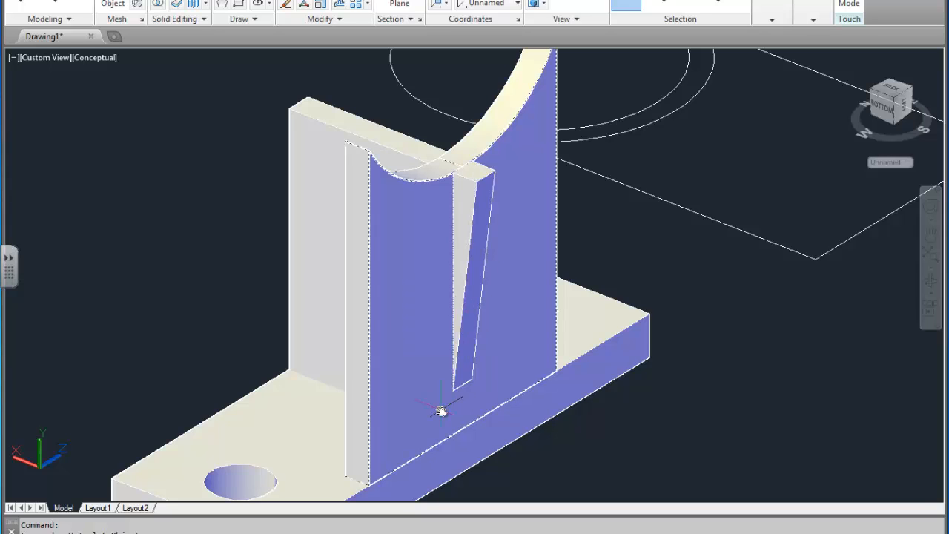
scroll(454, 391, "up", 3)
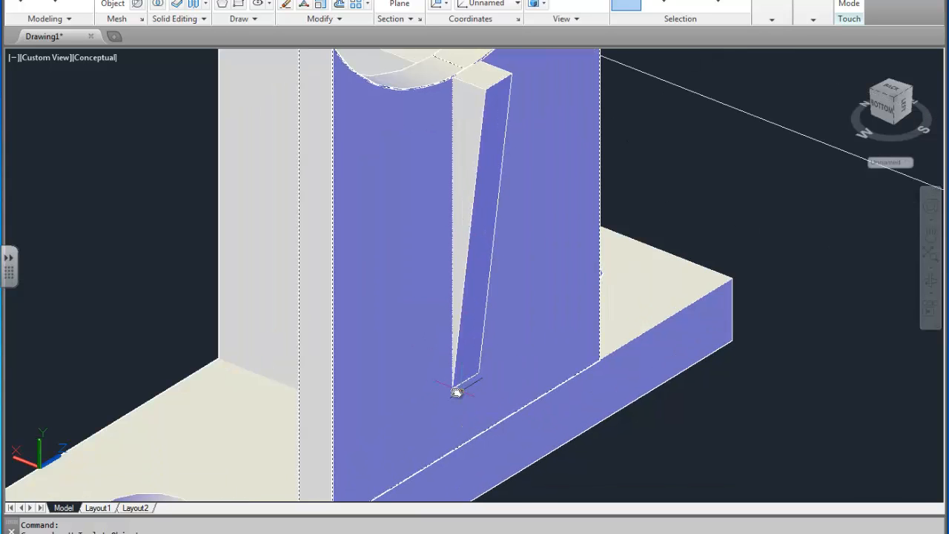
mouse_move(468, 382)
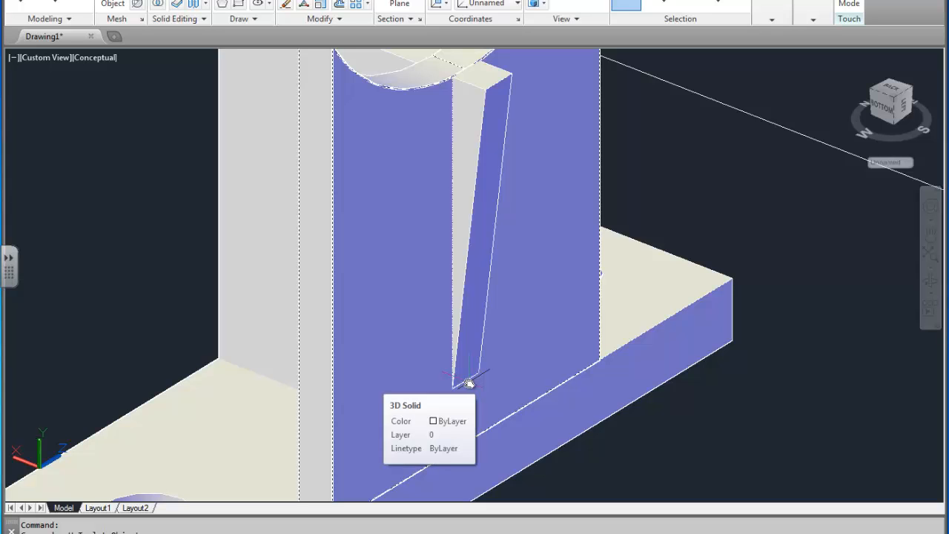
scroll(469, 382, "down", 5)
scroll(479, 254, "up", 2)
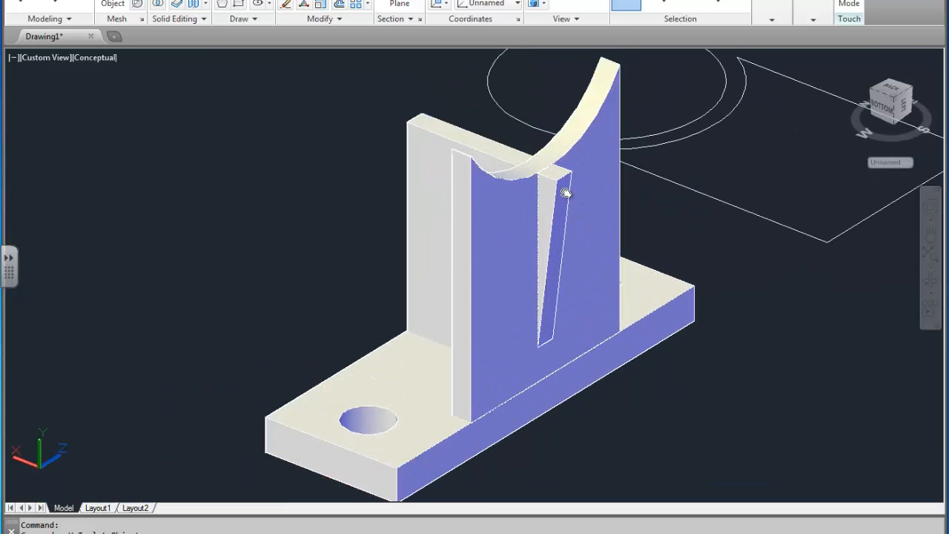
middle_click_drag(551, 191, 495, 192)
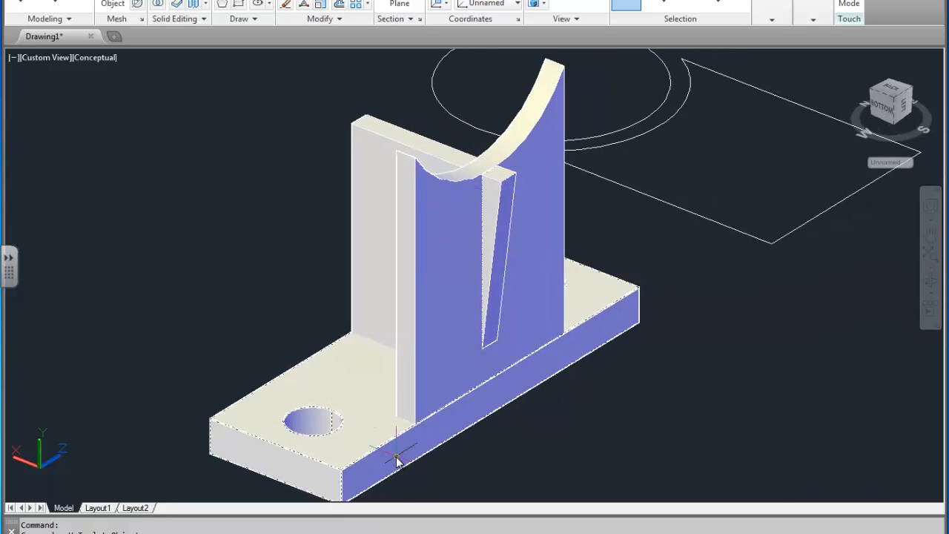
scroll(509, 328, "down", 6)
scroll(485, 321, "up", 4)
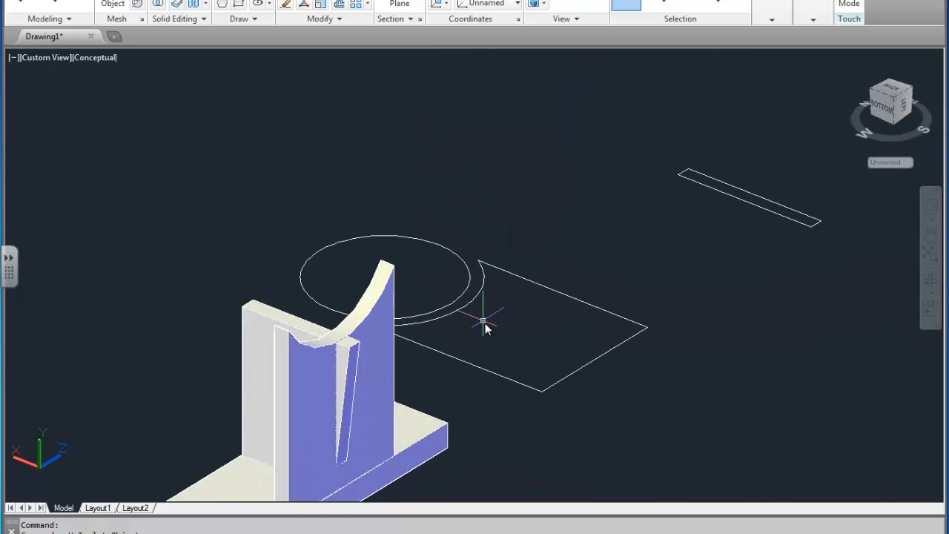
middle_click_drag(498, 311, 540, 293, "shift")
left_click(511, 253)
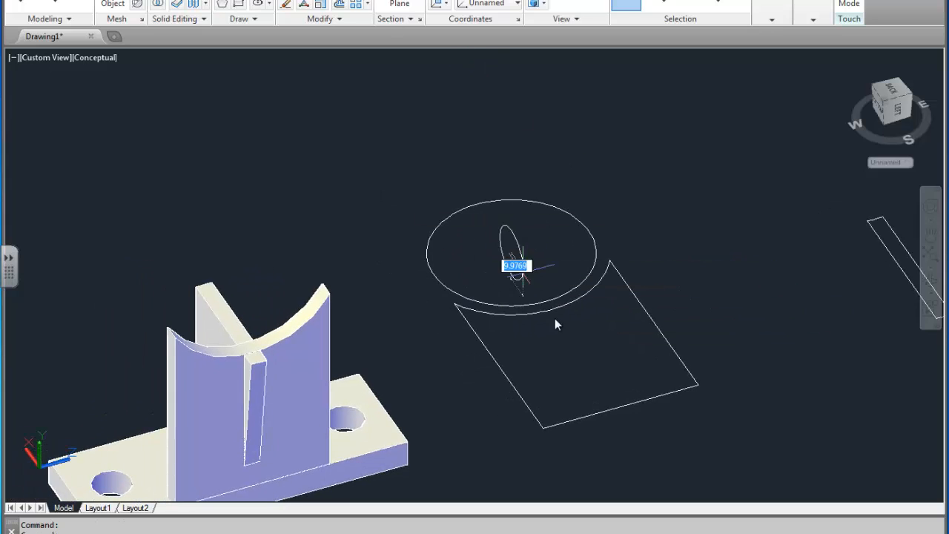
key("Escape")
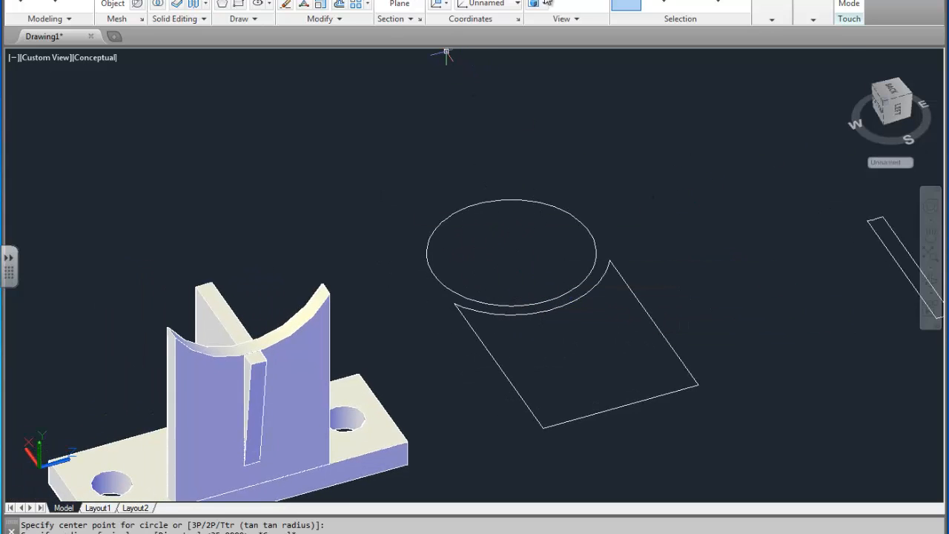
In the top view, draw a circle concentric with the existing circle, its radius reaching the curved edge of the support profile.
left_click(537, 3)
left_click(552, 13)
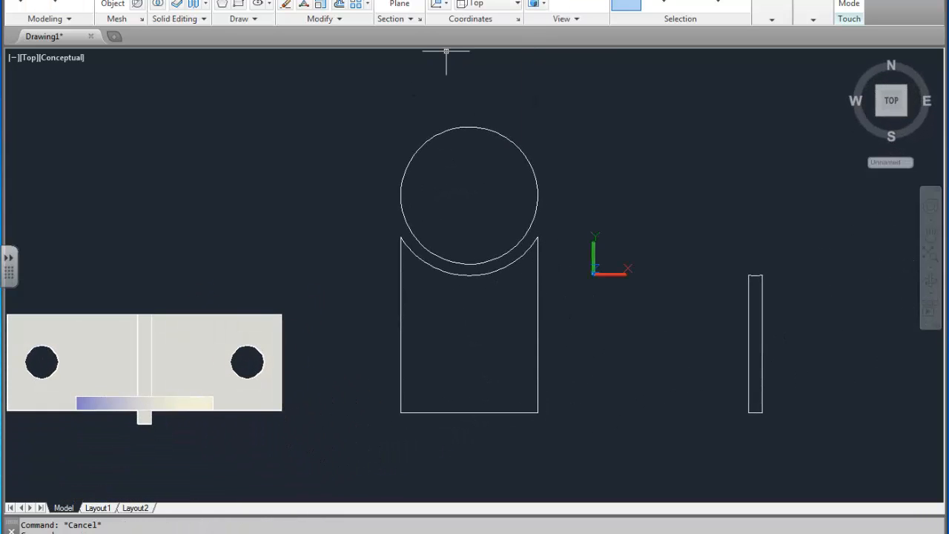
type("c")
key("Return")
left_click(469, 195)
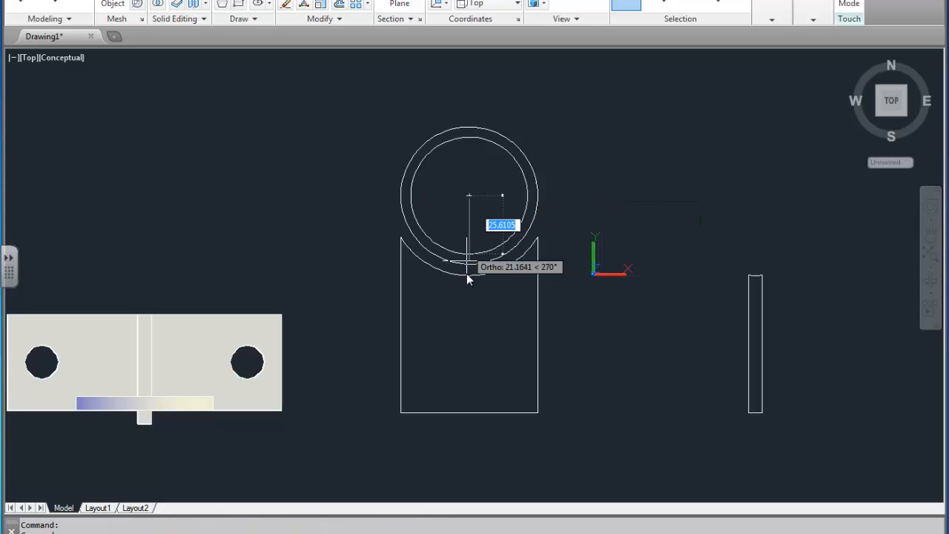
left_click(467, 276)
Presspull the ring-shaped area between the two concentric circles to a height of 44.
middle_click_drag(498, 234, 572, 67, "shift")
scroll(372, 314, "up", 4)
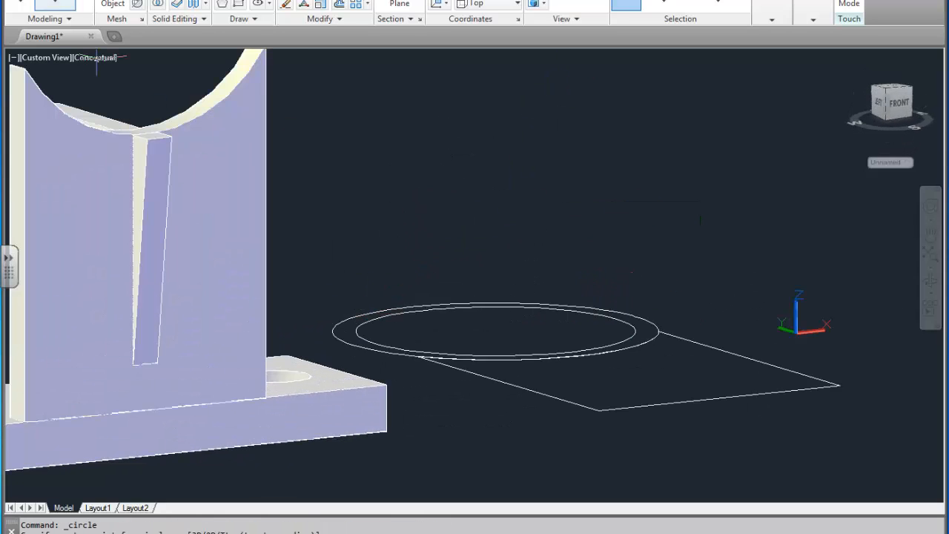
left_click(56, 5)
left_click(343, 331)
scroll(362, 215, "down", 3)
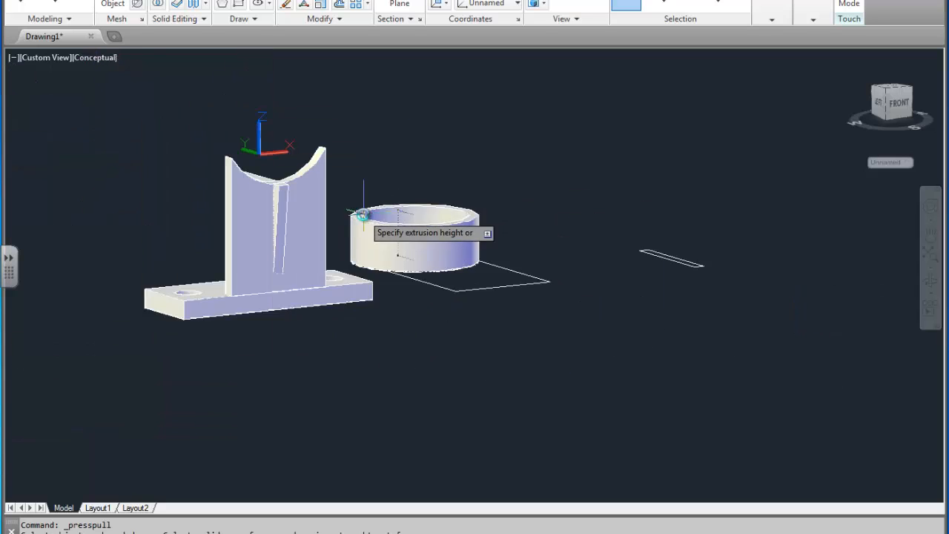
middle_click_drag(363, 215, 363, 312)
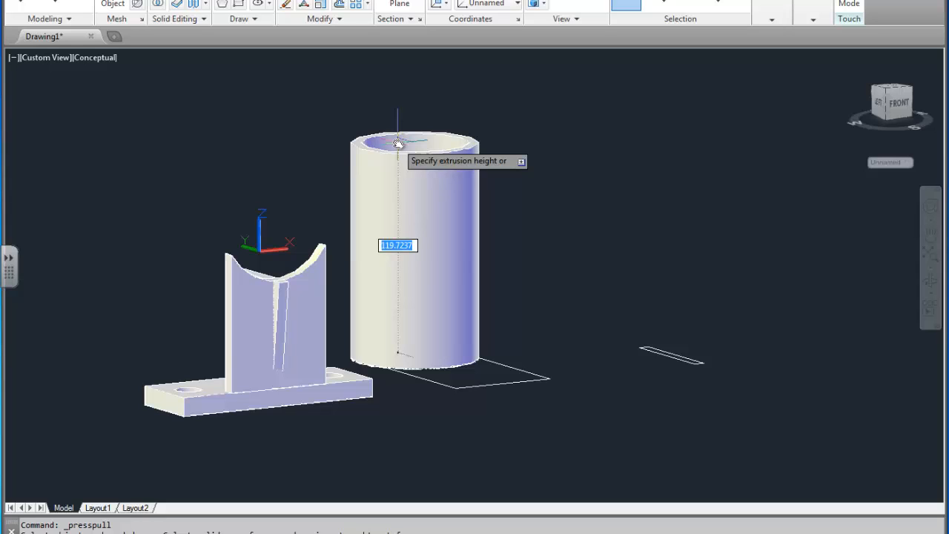
type("44")
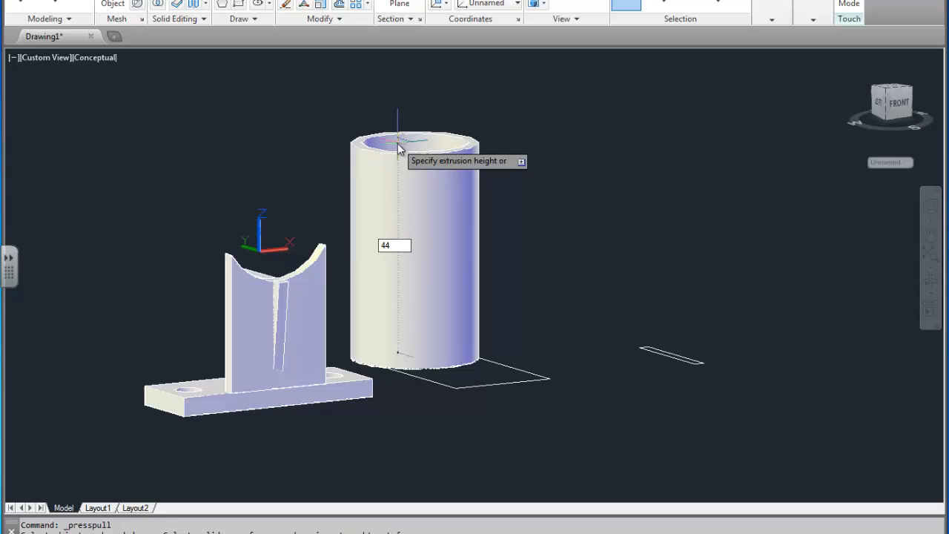
key("Return")
key("Return")
Rotate the hollow cylinder about the X axis so that its bore runs horizontally.
middle_click_drag(398, 300, 445, 264)
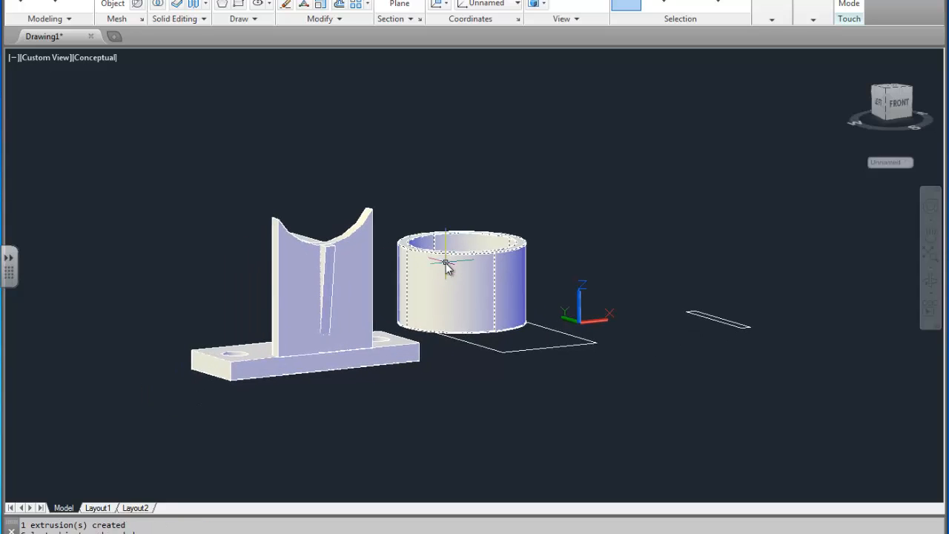
middle_click_drag(436, 262, 539, 280)
left_click(536, 287)
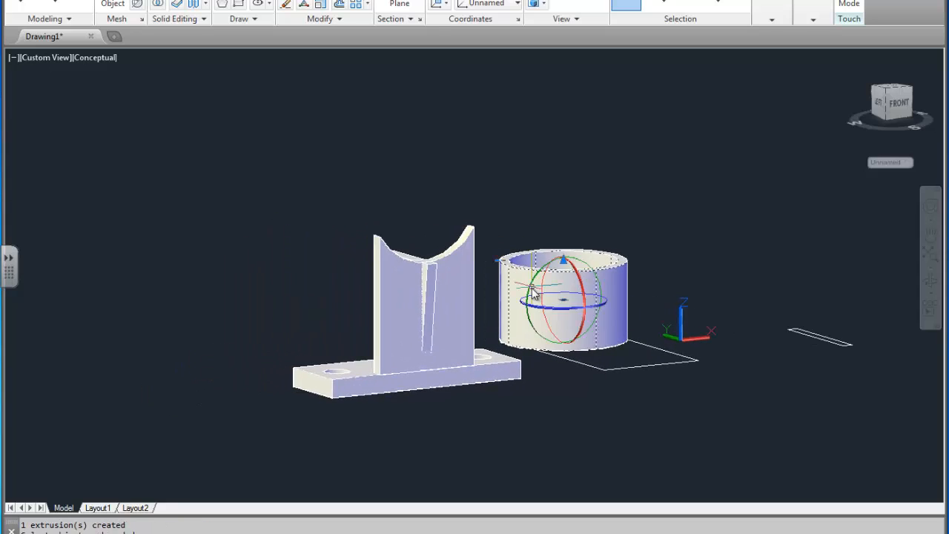
left_click(583, 295)
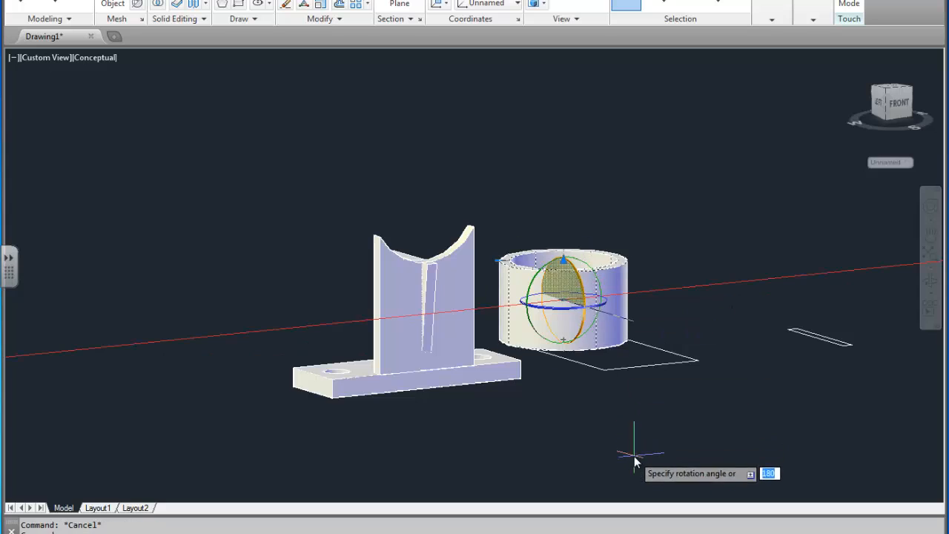
left_click(550, 459)
Move the hollow cylinder from the lowest point of its front rim onto the bottom of the support plate's curved seat.
scroll(586, 334, "up", 4)
left_click(661, 295)
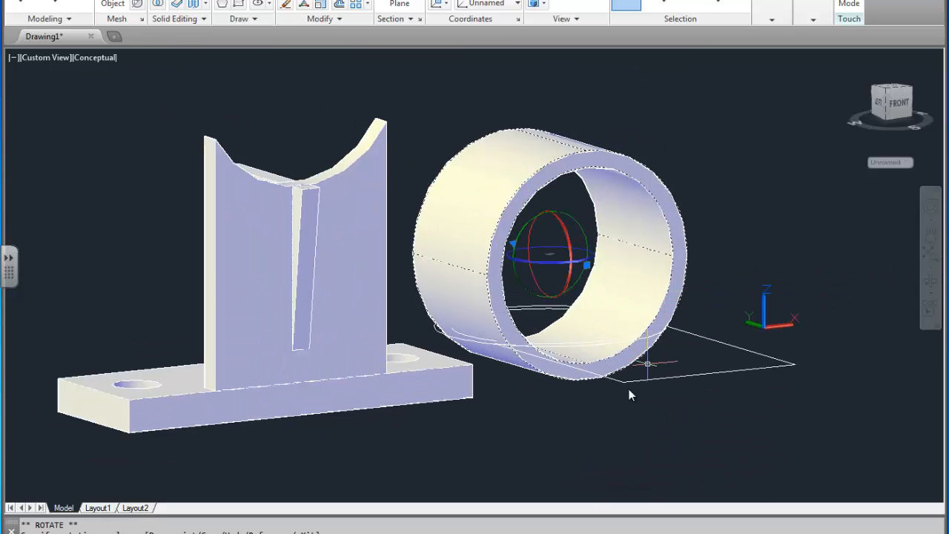
left_click(564, 379)
type("m")
key("Return")
left_click(606, 273)
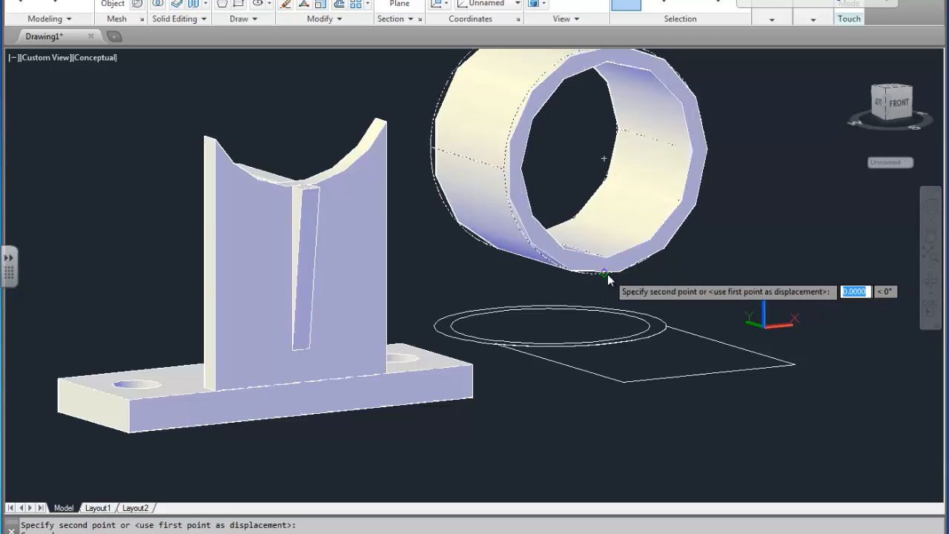
left_click(312, 192)
middle_click_drag(339, 214, 470, 227, "shift")
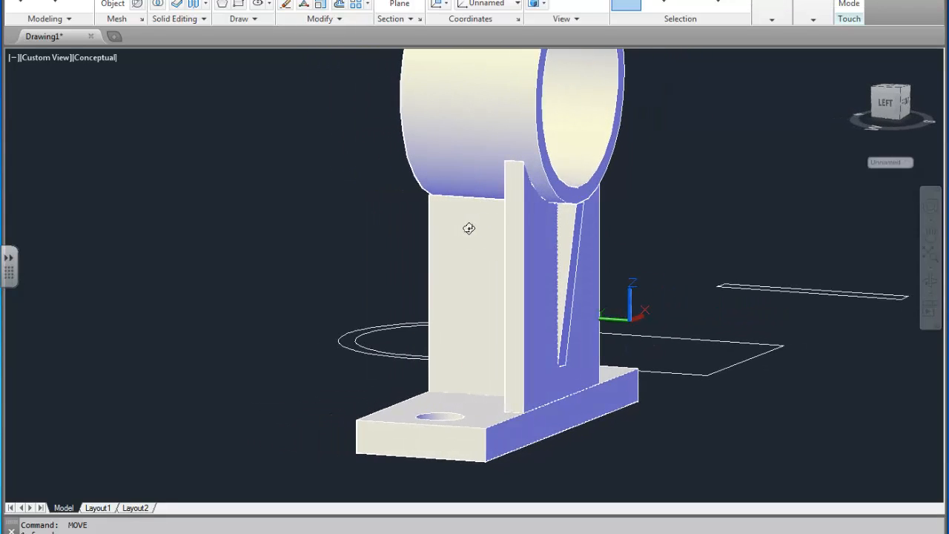
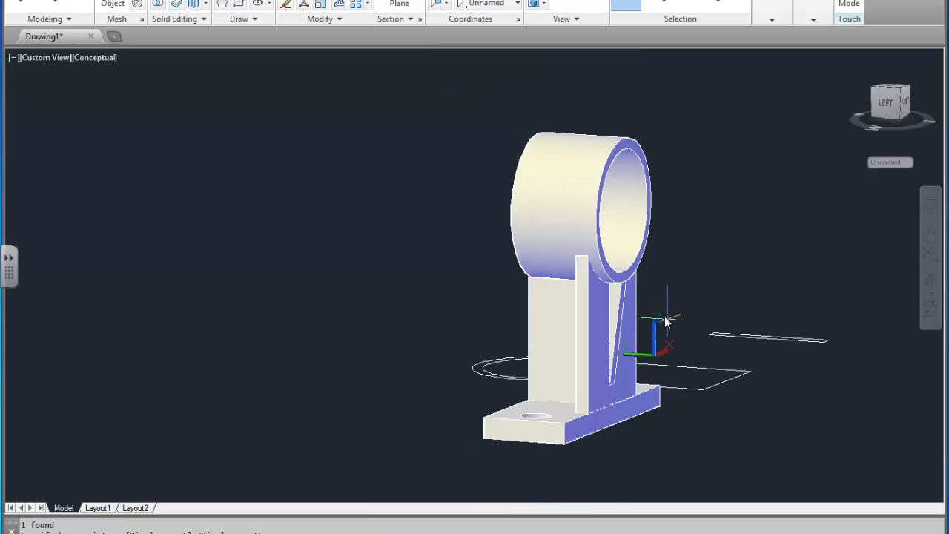
Inspect the hollow cylinder seated on the bracket from several sides, and switch to the dimensioned reference drawing.
scroll(591, 305, "up", 2)
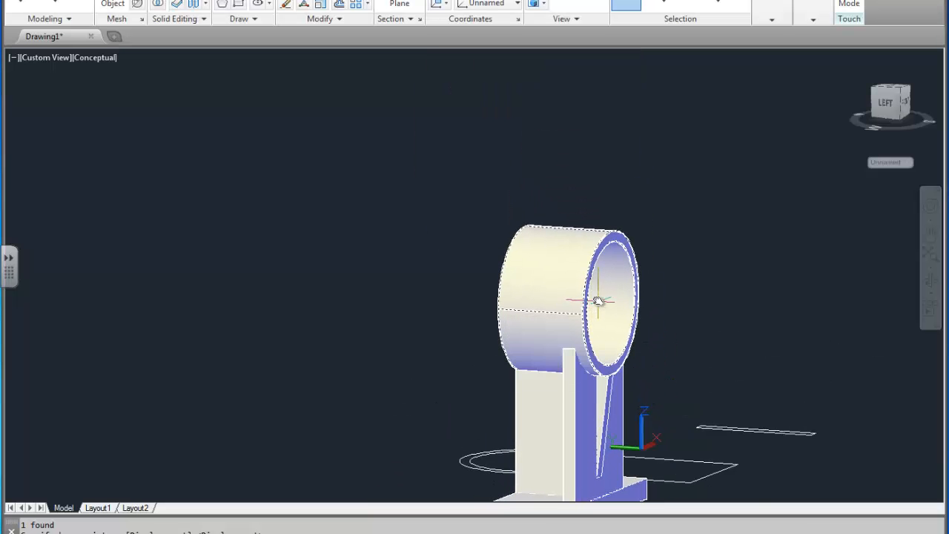
middle_click_drag(670, 322, 589, 328, "shift")
scroll(398, 216, "up", 2)
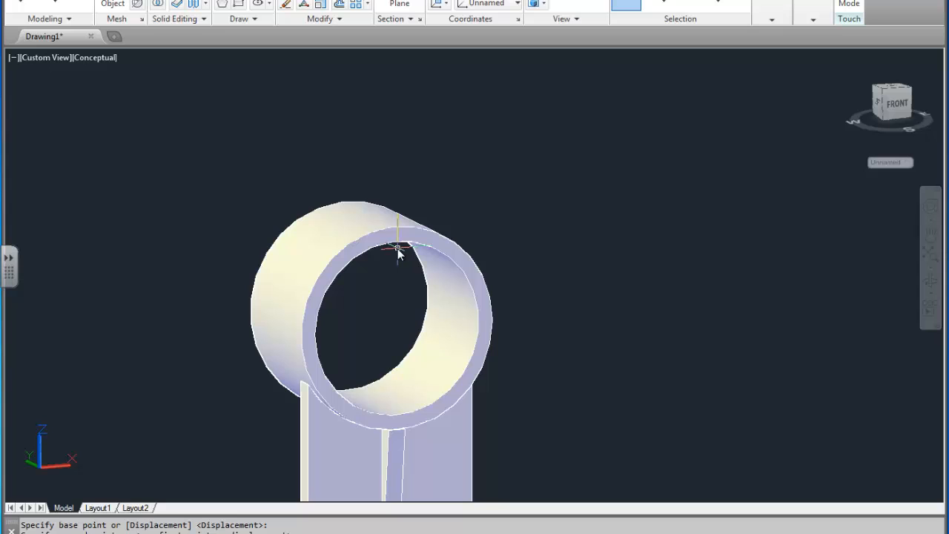
left_click(398, 250)
scroll(309, 270, "down", 5)
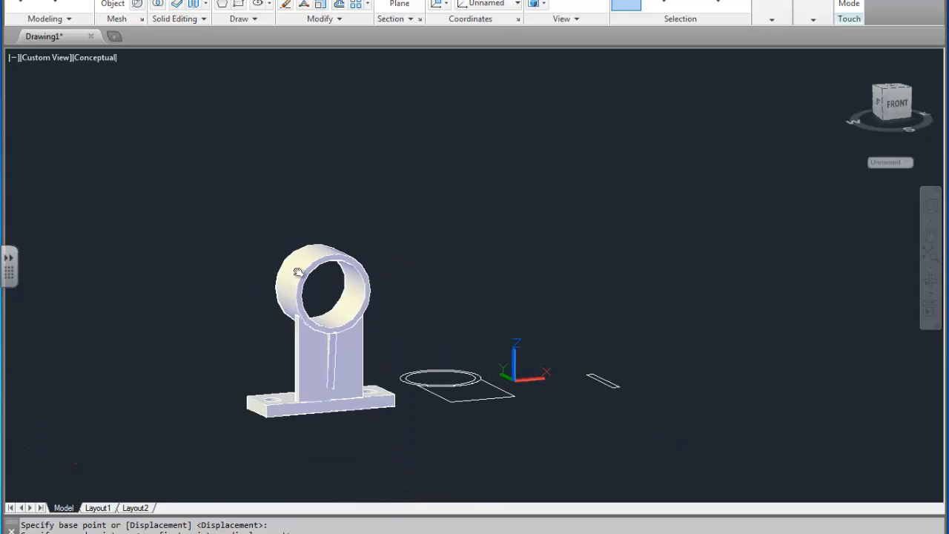
middle_click_drag(290, 267, 421, 270, "shift")
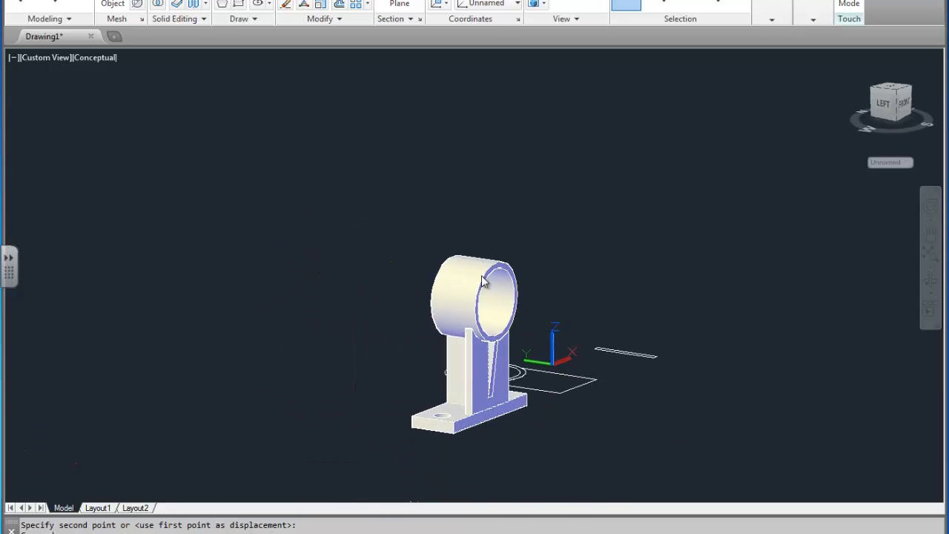
key("alt+Tab")
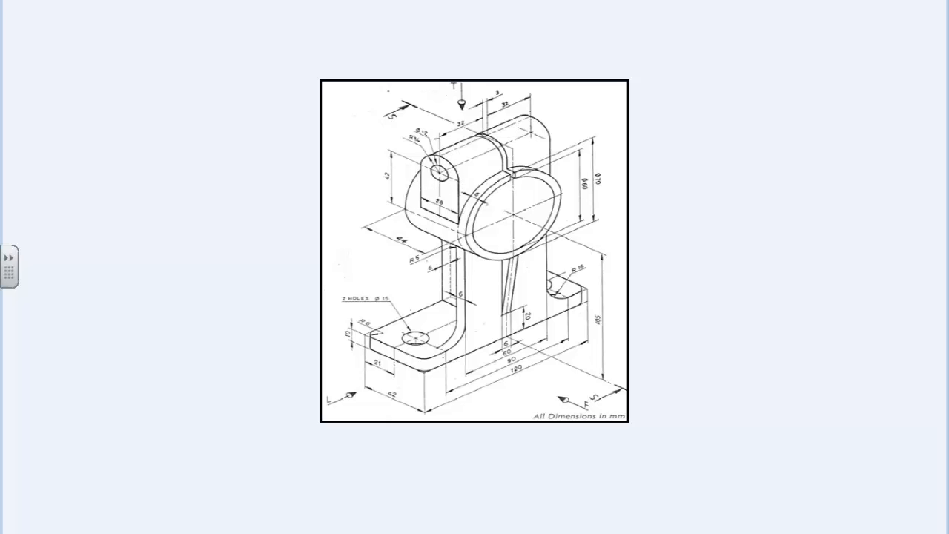
Switch from the reference drawing back to AutoCAD and set the model to the Top view.
key("alt+Tab")
middle_click_drag(497, 299, 332, 344)
mouse_move(437, 344)
middle_mouse_down("shift")
mouse_move(338, 390)
mouse_move(334, 260)
middle_mouse_up("shift")
scroll(236, 320, "down", 2)
middle_click_drag(236, 321, 417, 278)
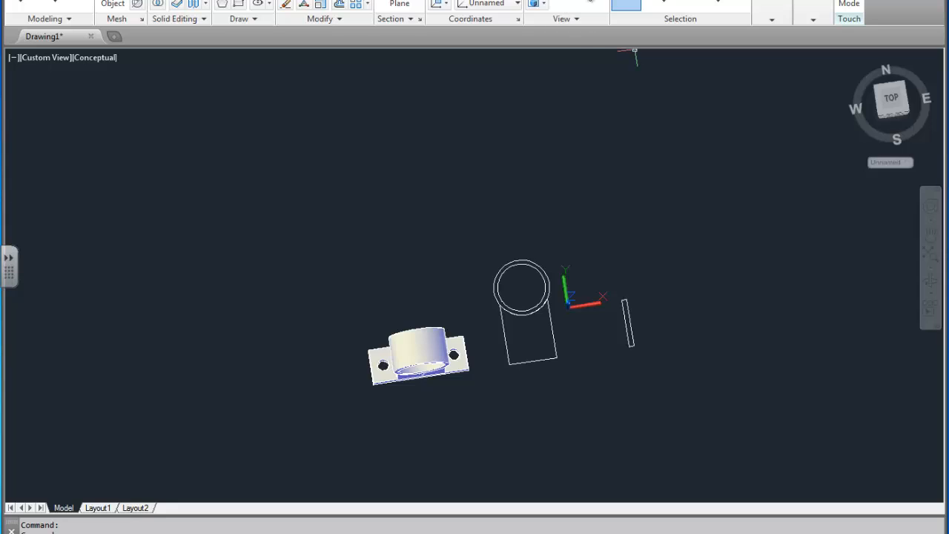
left_click(535, 4)
left_click(553, 5)
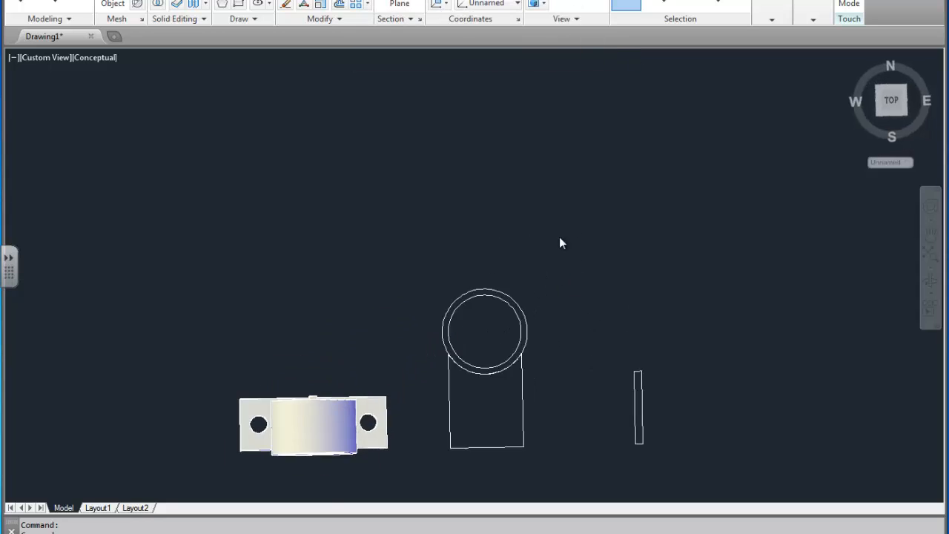
key("l")
key("Return")
middle_click_drag(593, 315, 552, 84)
scroll(525, 298, "up", 2)
left_click(516, 299)
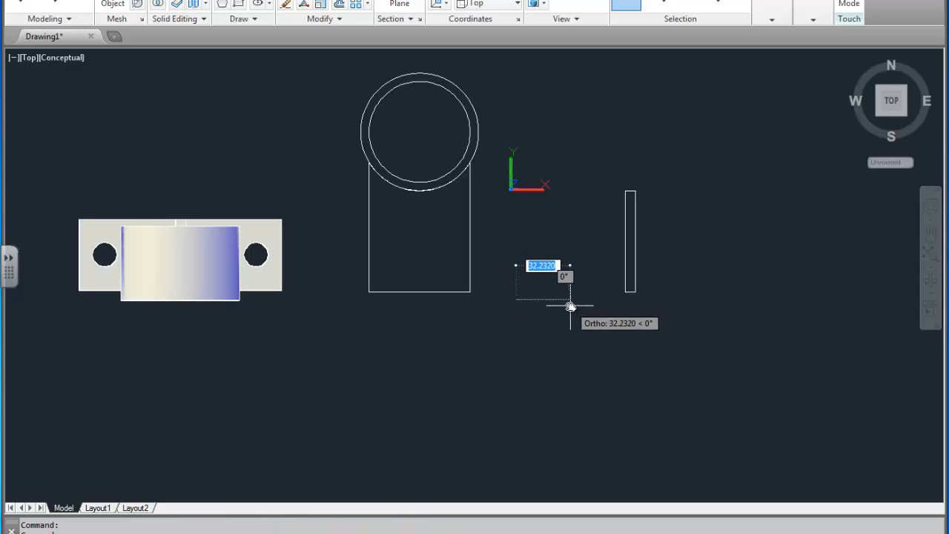
key("alt+Tab")
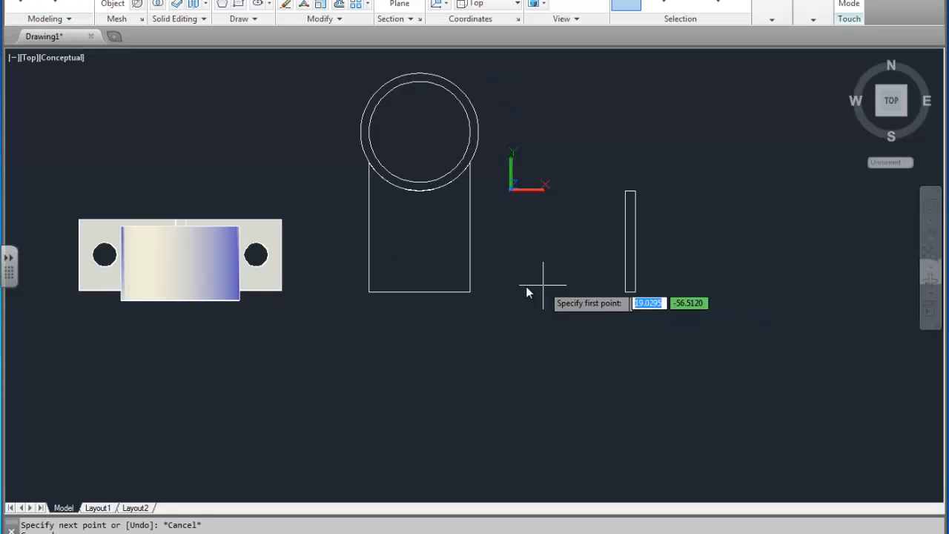
Draw a horizontal line 28 long in the free space between the support profile and the narrow rectangle.
left_click(519, 252)
type("2")
type("0")
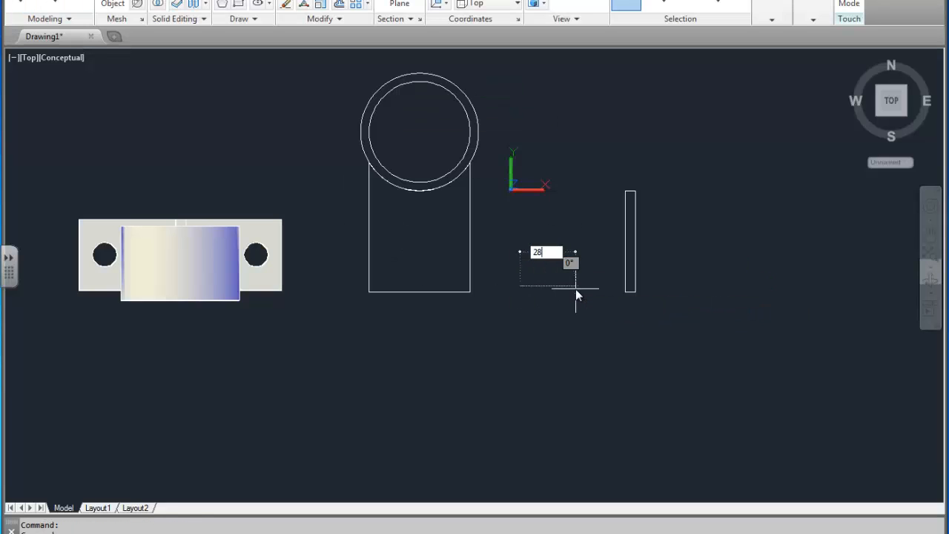
key("Return")
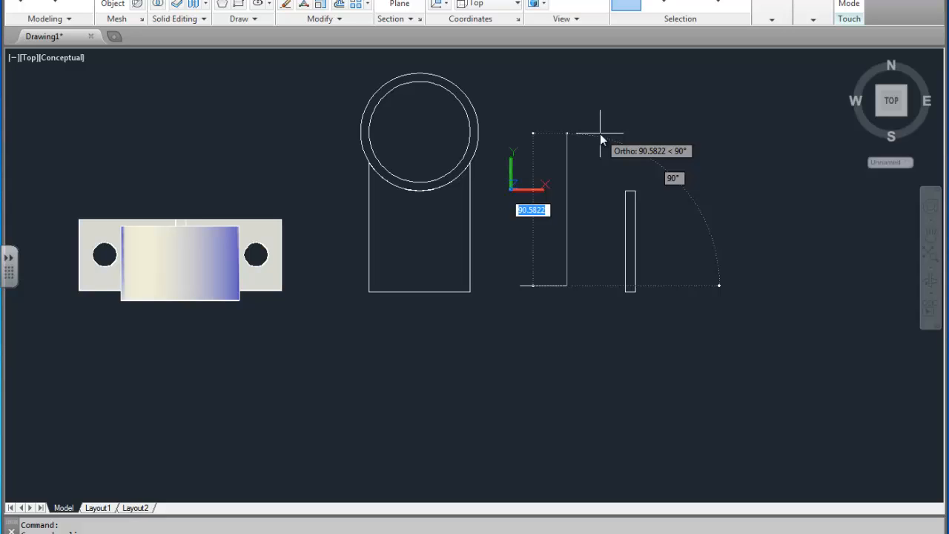
key("Escape")
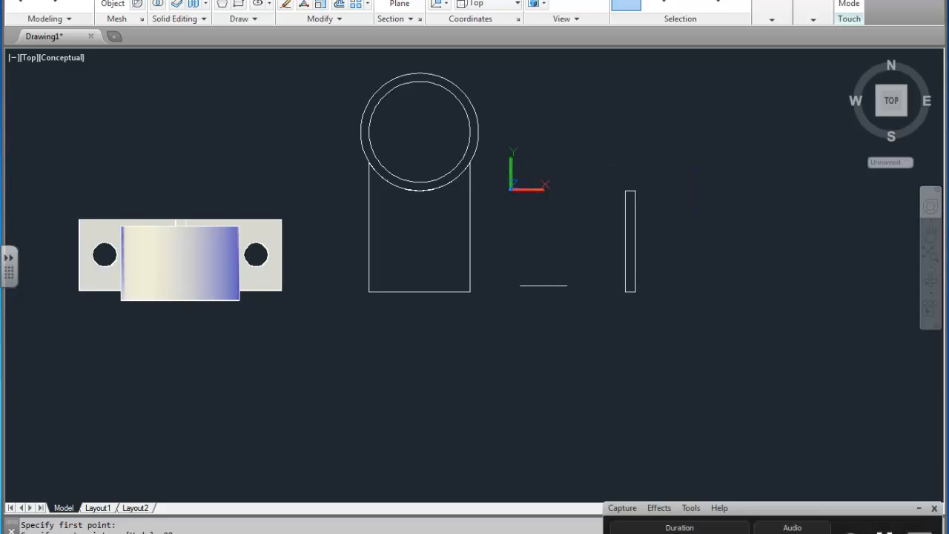
middle_click_drag(540, 272, 526, 297)
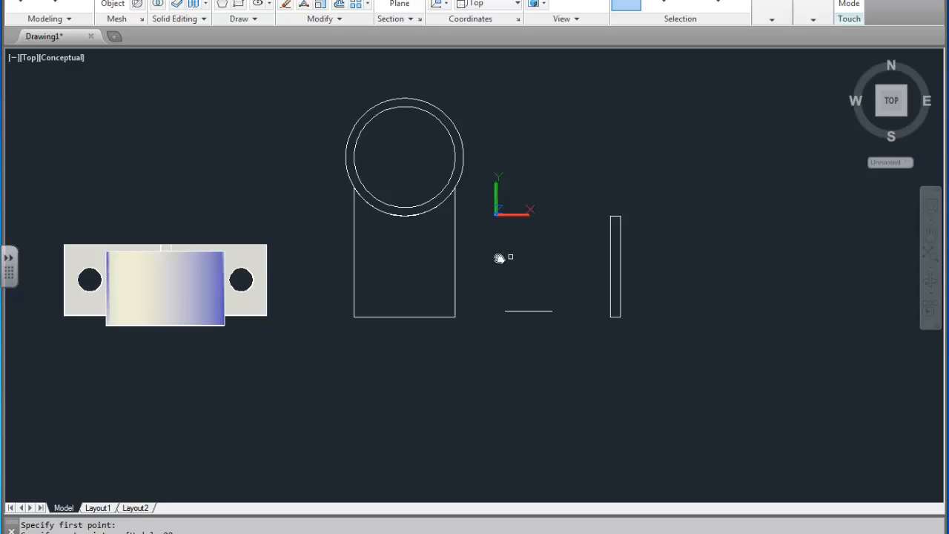
middle_click_drag(500, 257, 639, 264)
mouse_move(516, 156)
middle_mouse_down()
mouse_move(430, 201)
mouse_move(330, 198)
middle_mouse_up()
scroll(325, 201, "up", 2)
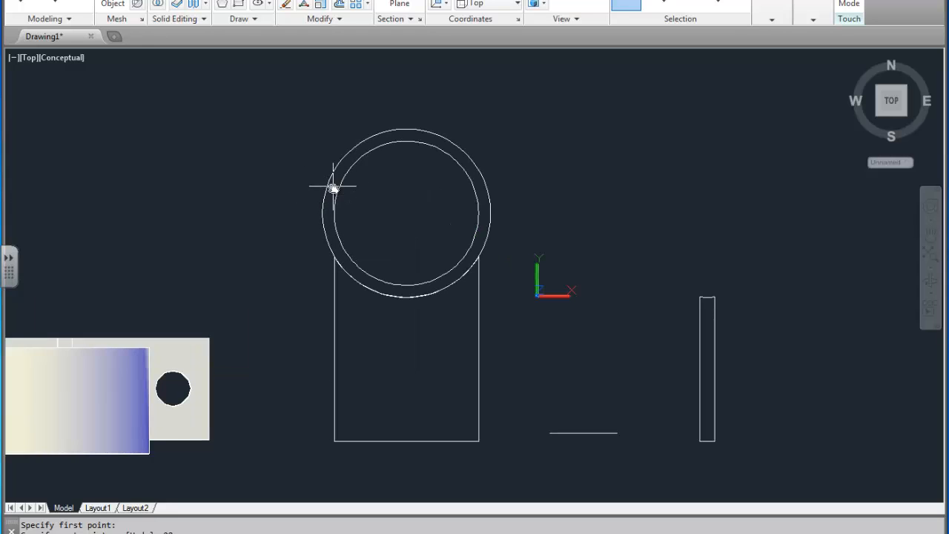
middle_click_drag(621, 330, 483, 319)
scroll(483, 318, "up", 2)
middle_click_drag(469, 383, 480, 327)
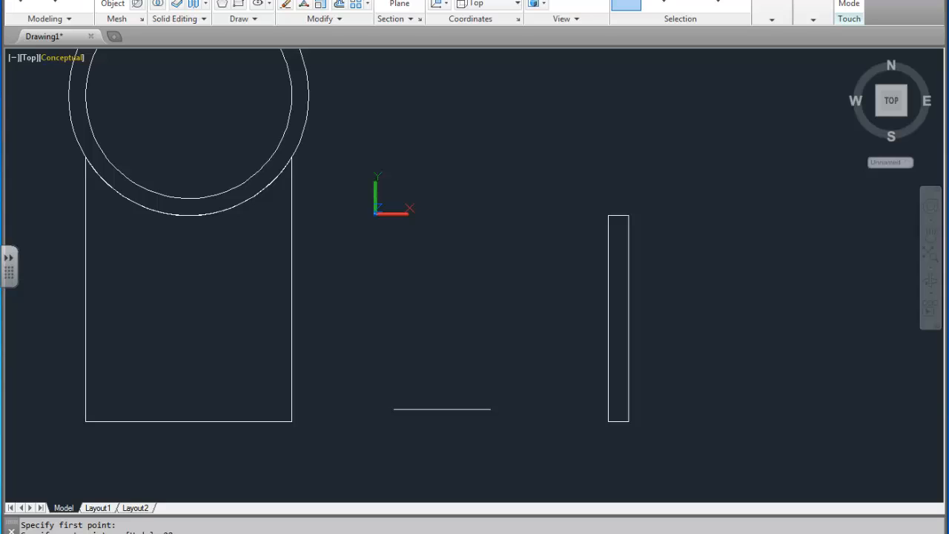
key("Return")
left_click(395, 409)
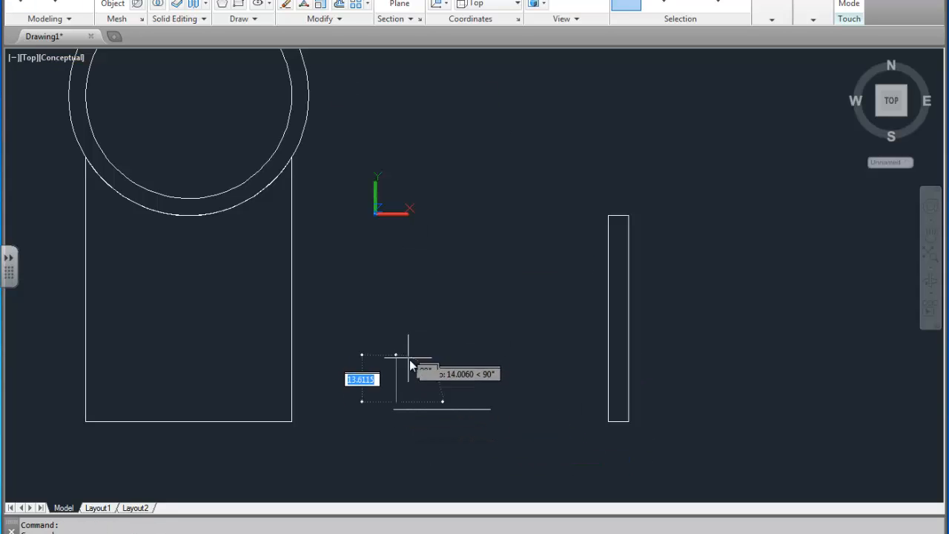
key("Escape")
Draw a vertical line 42 long upward from the midpoint of the short horizontal line.
key("Return")
left_click(443, 409)
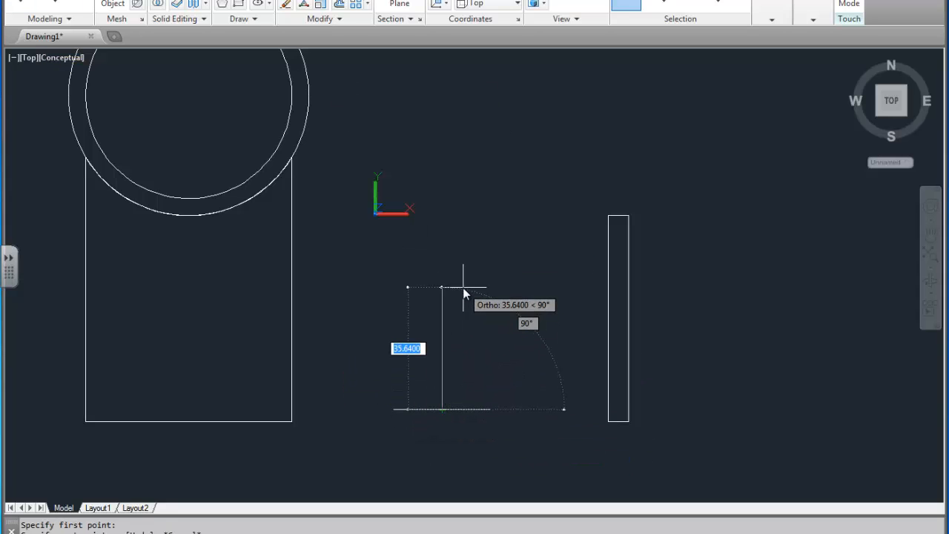
type("42")
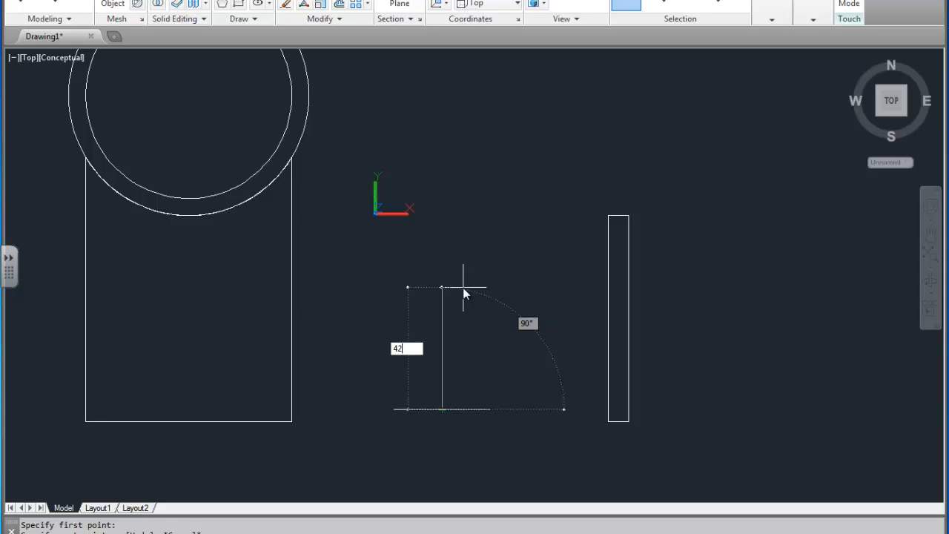
key("Return")
key("Escape")
Draw a circle of radius 14 centred on the upper end of the vertical line.
key("Return")
type("c")
key("Return")
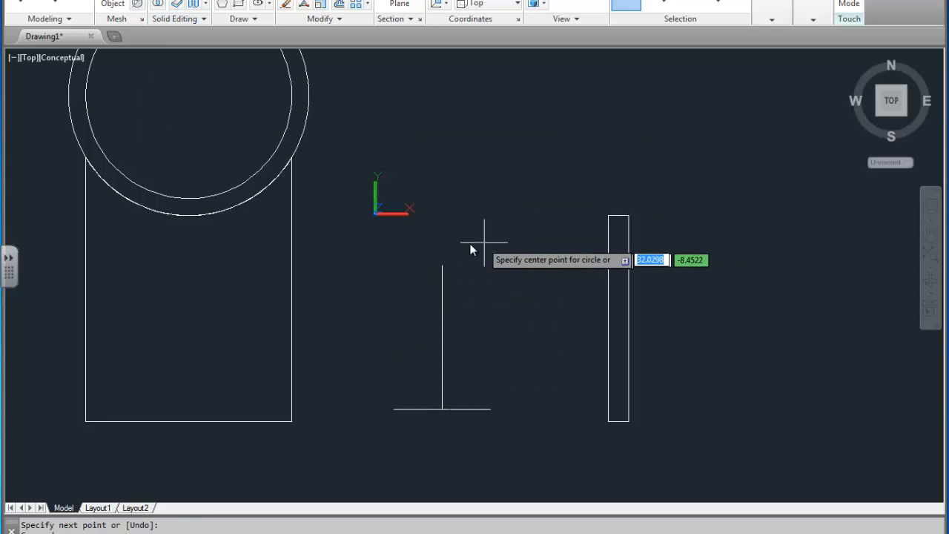
left_click(443, 265)
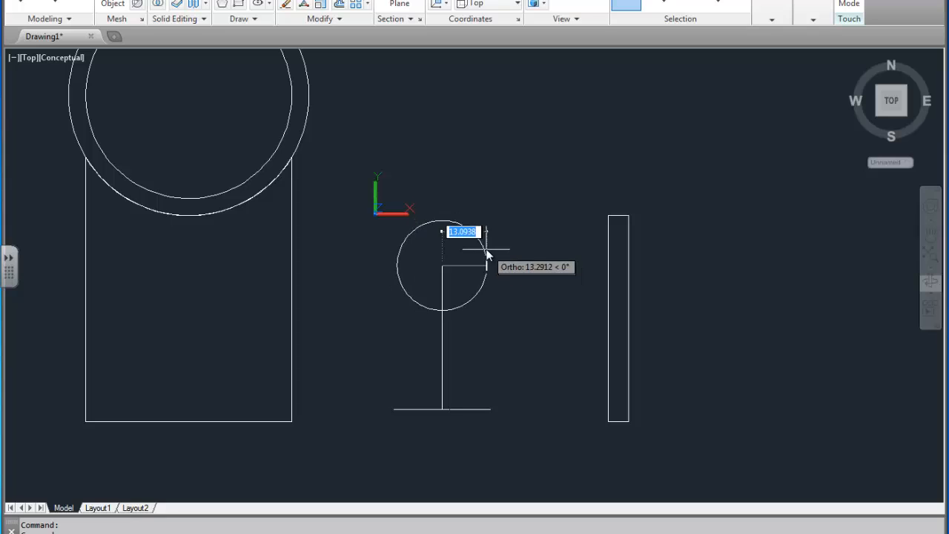
type("14")
key("Return")
Draw a concentric circle of diameter 12 inside the radius 14 circle.
key("Return")
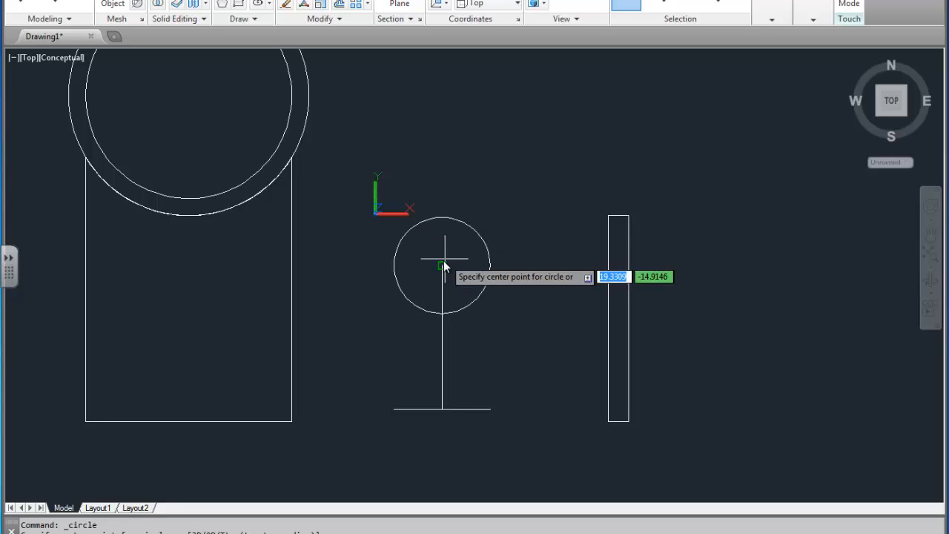
left_click(442, 266)
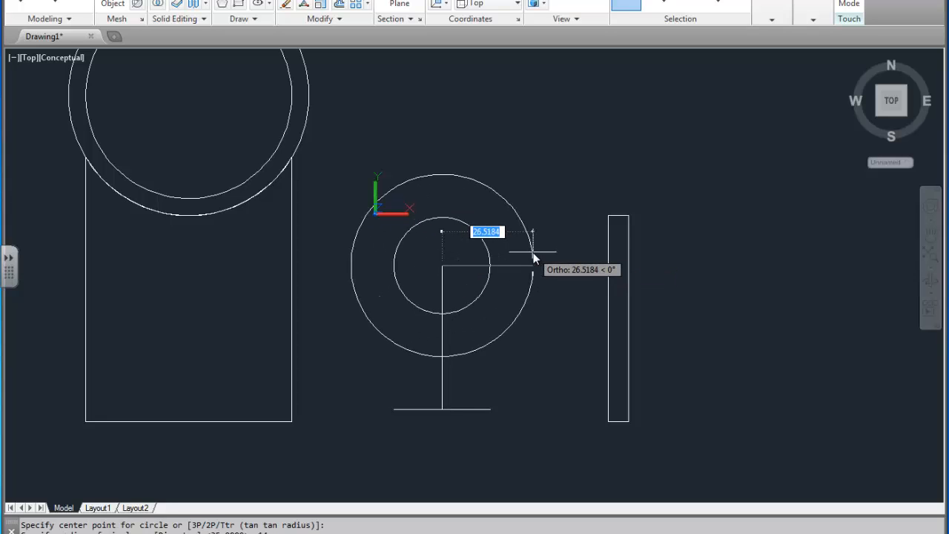
type("d")
key("Return")
type("12")
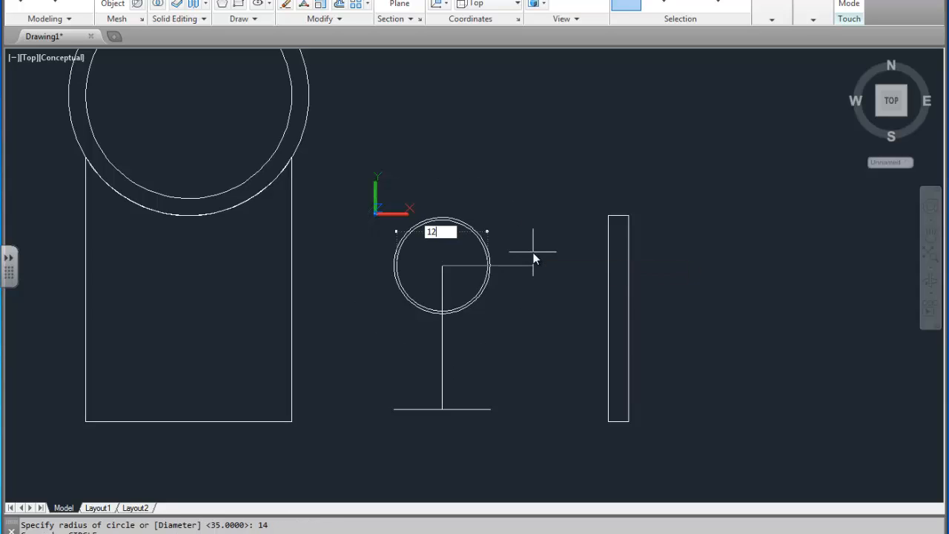
key("Return")
left_click(510, 275)
key("Escape")
Draw vertical lines from both side quadrants of the larger circle down to the ends of the base line.
left_click(226, 2)
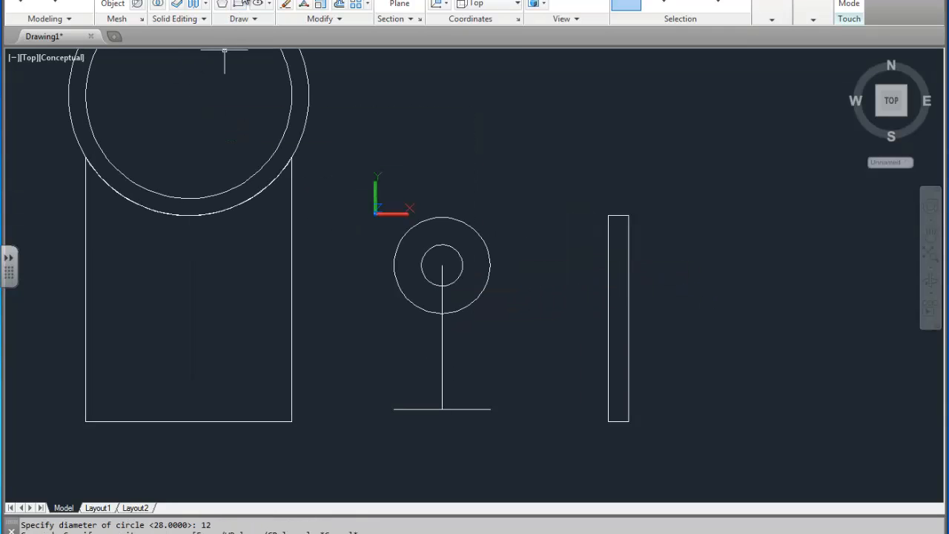
left_click(394, 266)
left_click(394, 409)
key("Return")
key("Return")
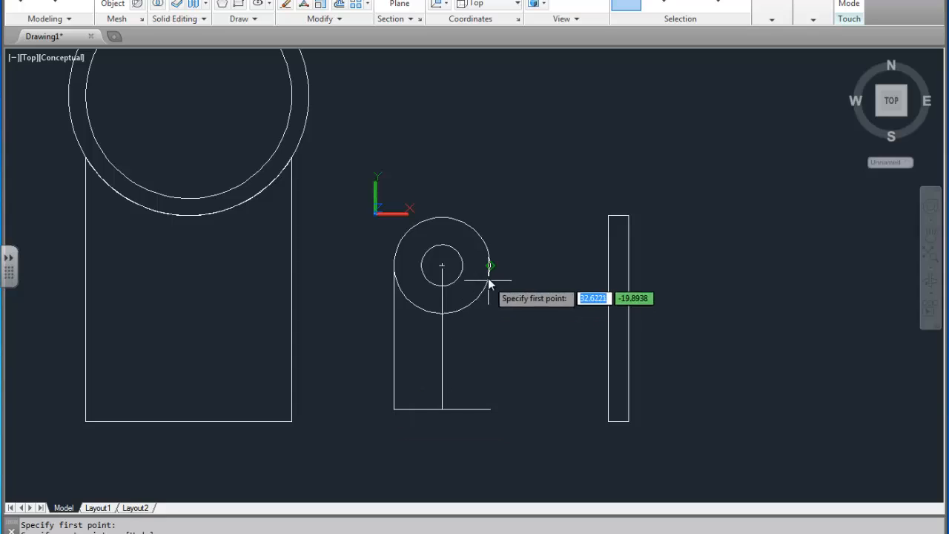
left_click(490, 265)
left_click(490, 409)
Trim away the lower half of the larger circle between the two vertical side lines.
left_click(326, 2)
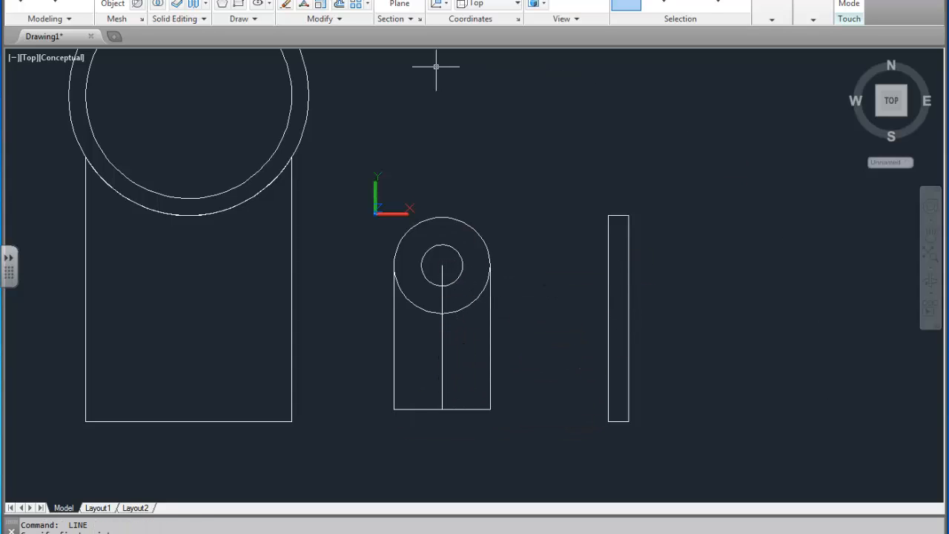
left_click(542, 429)
left_click(344, 223)
key("Return")
left_click(418, 290)
left_click(405, 315)
left_click(491, 292)
left_click(466, 325)
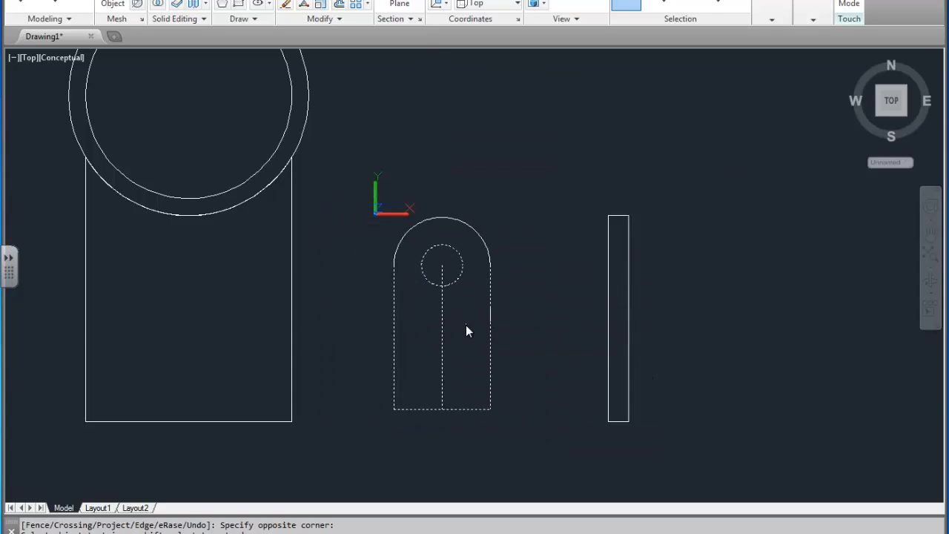
key("Escape")
Delete the vertical centre line inside the rounded profile.
left_click(442, 334)
key("Delete")
middle_click_drag(430, 353, 483, 317)
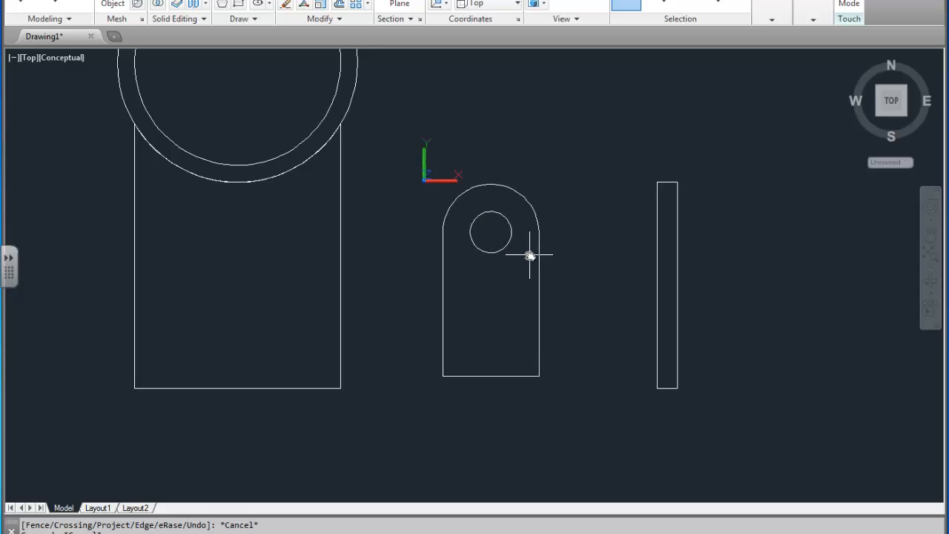
Check the reference drawing for the length of the rounded block, and return to AutoCAD.
key("alt+Tab")
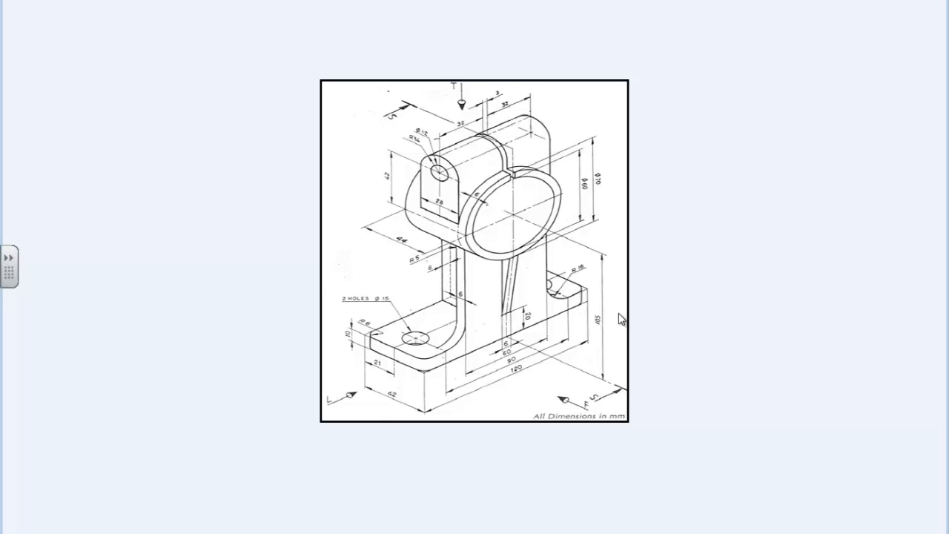
key("alt+Tab")
middle_click_drag(481, 212, 456, 214)
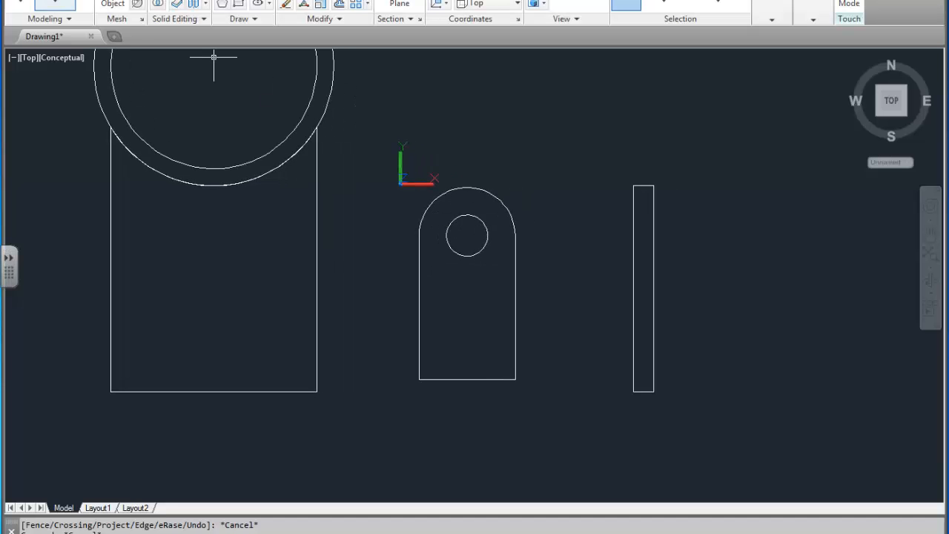
left_click(177, 4)
key("Escape")
key("Escape")
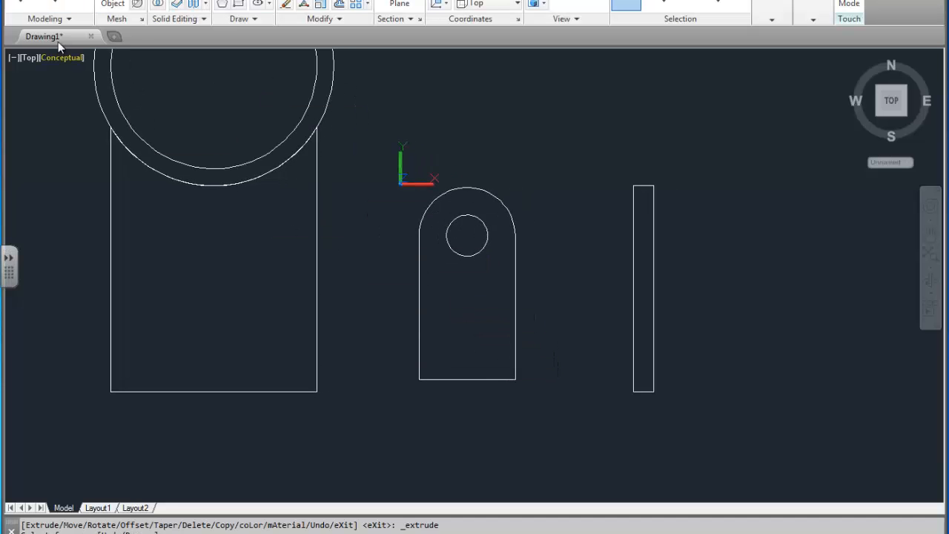
Presspull the rounded profile around its hole to a height of 67.
left_click(85, 4)
left_click(442, 301)
middle_click_drag(502, 344, 495, 157, "shift")
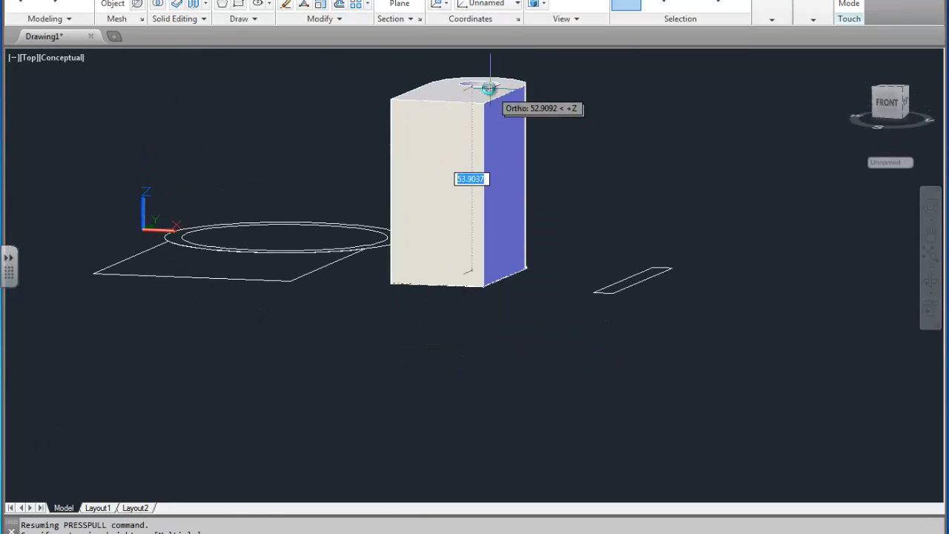
type("67")
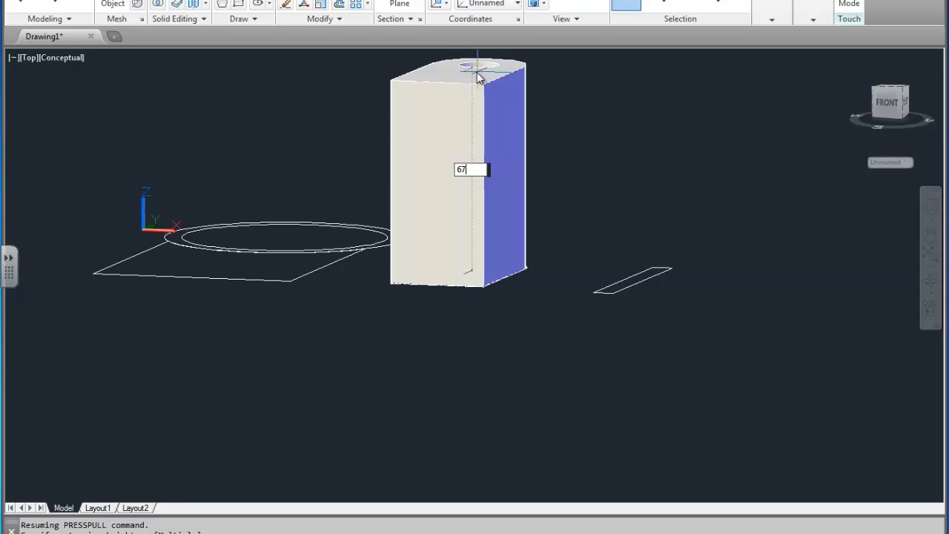
key("Return")
scroll(452, 153, "down", 2)
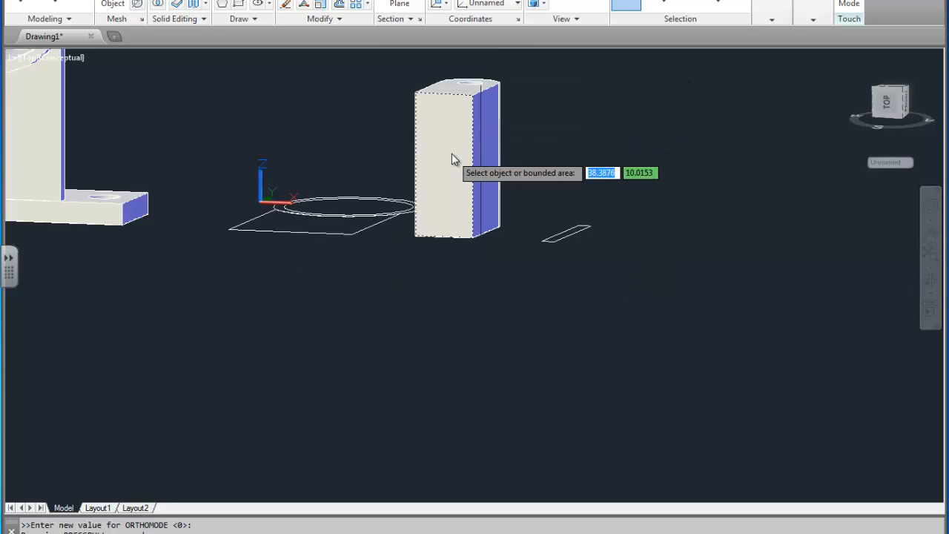
middle_click_drag(452, 154, 473, 273)
scroll(441, 208, "down", 2)
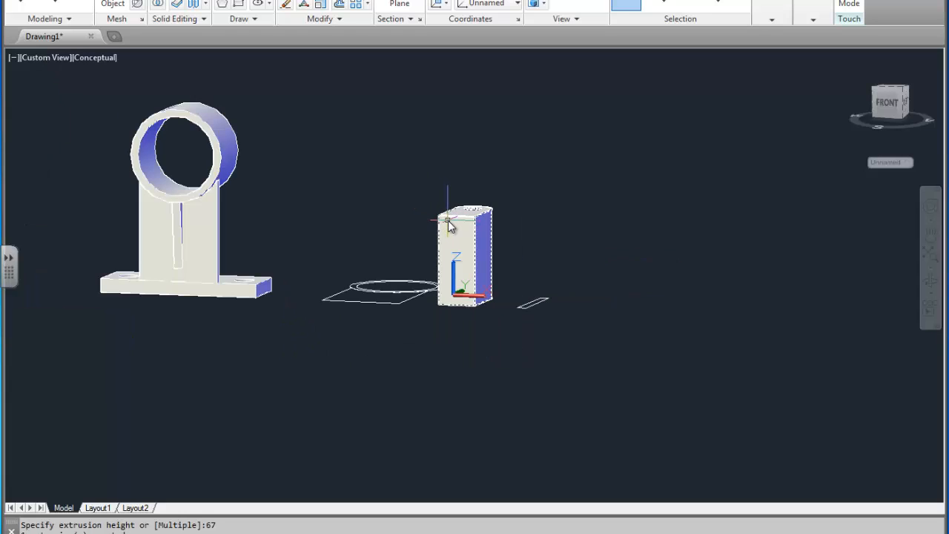
middle_click_drag(501, 267, 589, 283)
key("Escape")
Rotate the rounded block about the Z axis and the Y axis so its hole runs horizontally along X with the dome upward.
left_click(553, 259)
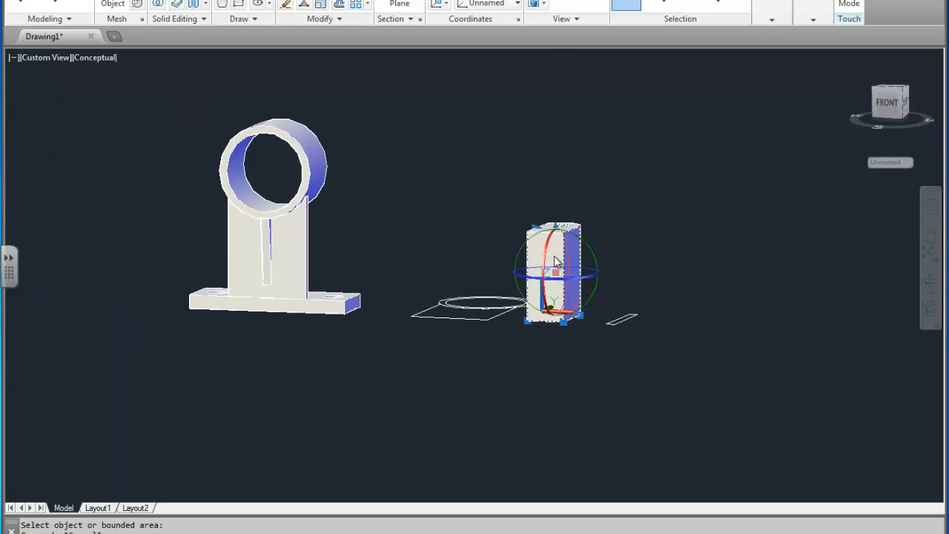
left_click(575, 278)
left_click(503, 364)
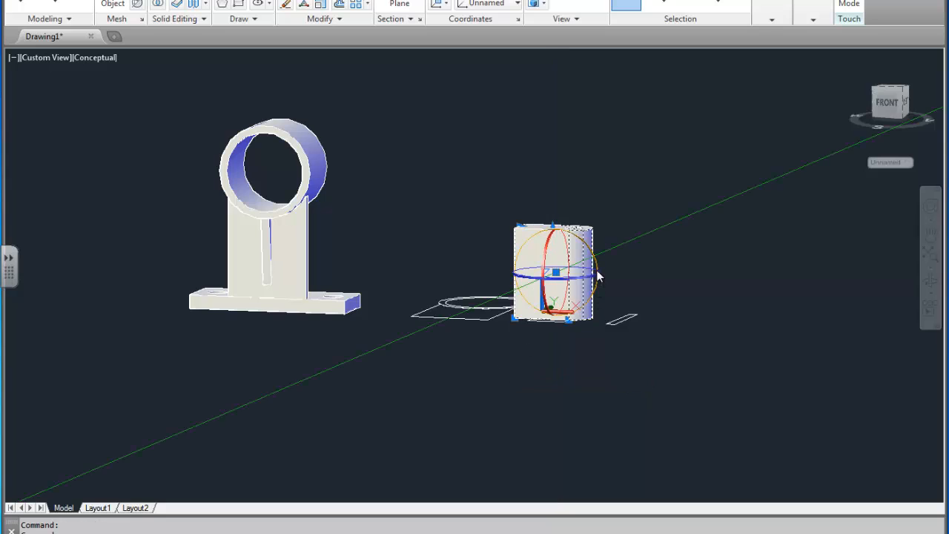
left_click(597, 275)
left_click(550, 154)
Move the rounded block from the midpoint of its bottom edge onto the hollow cylinder of the bracket.
middle_click_drag(562, 262, 642, 249)
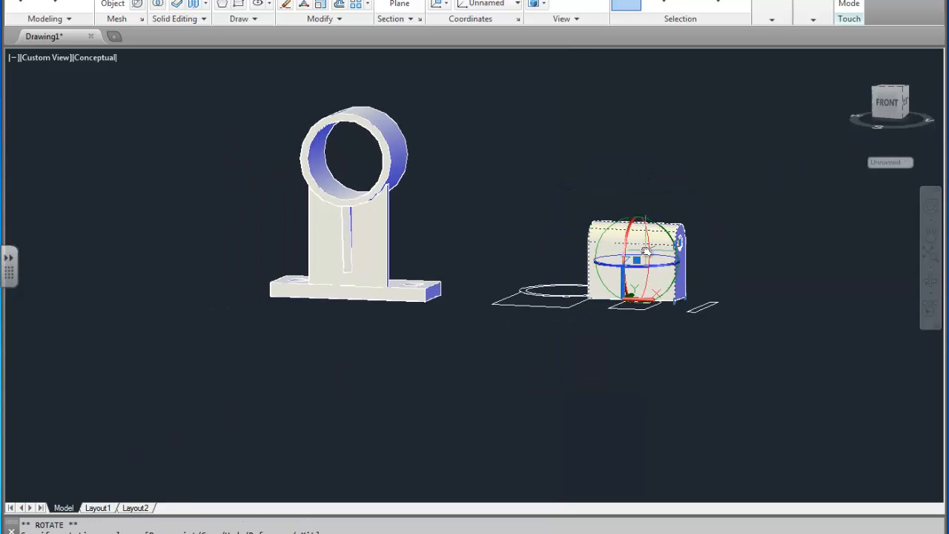
type("m")
key("Return")
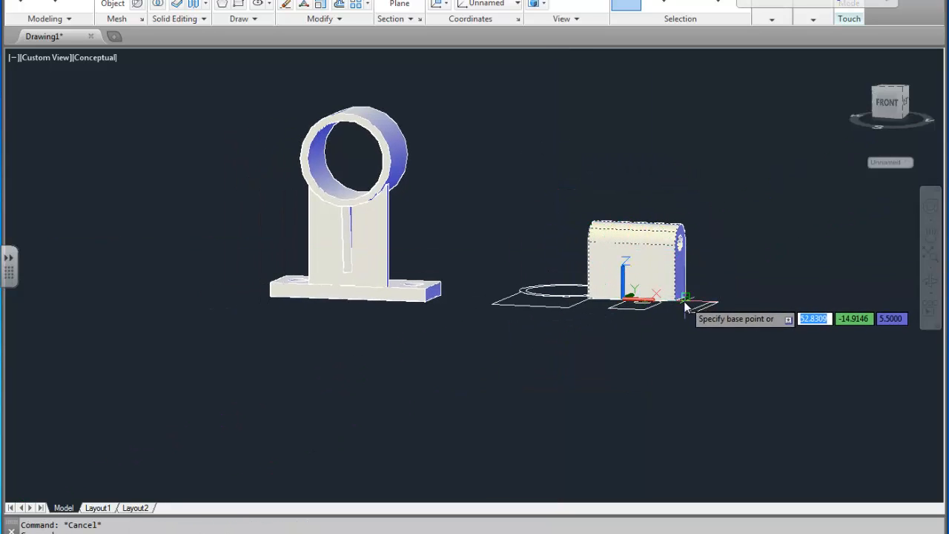
scroll(680, 300, "up", 2)
scroll(681, 301, "down", 2)
middle_click_drag(680, 301, 518, 344)
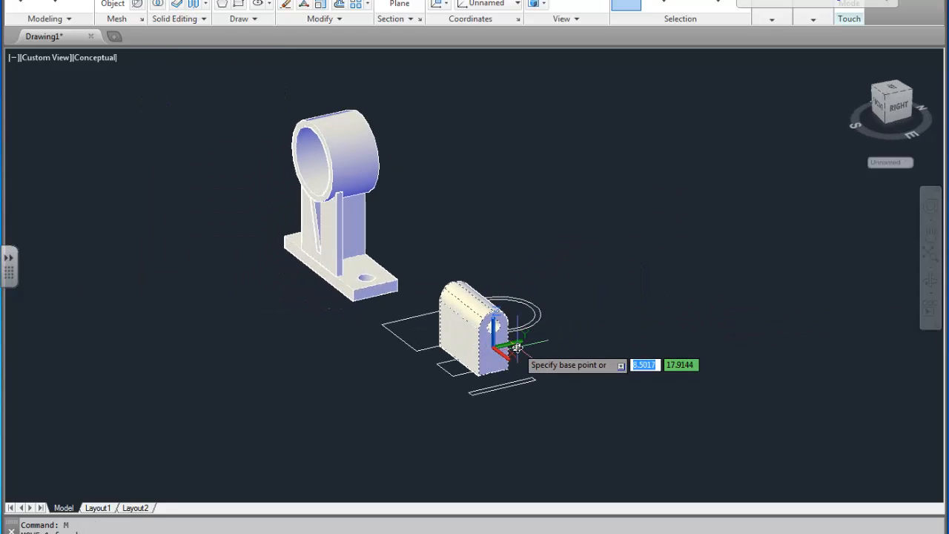
left_click(456, 358)
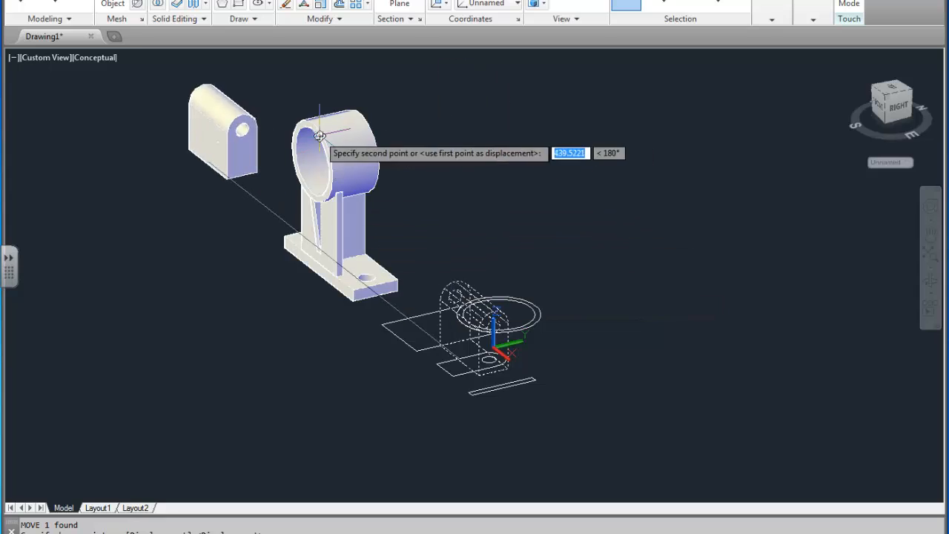
scroll(303, 182, "up", 3)
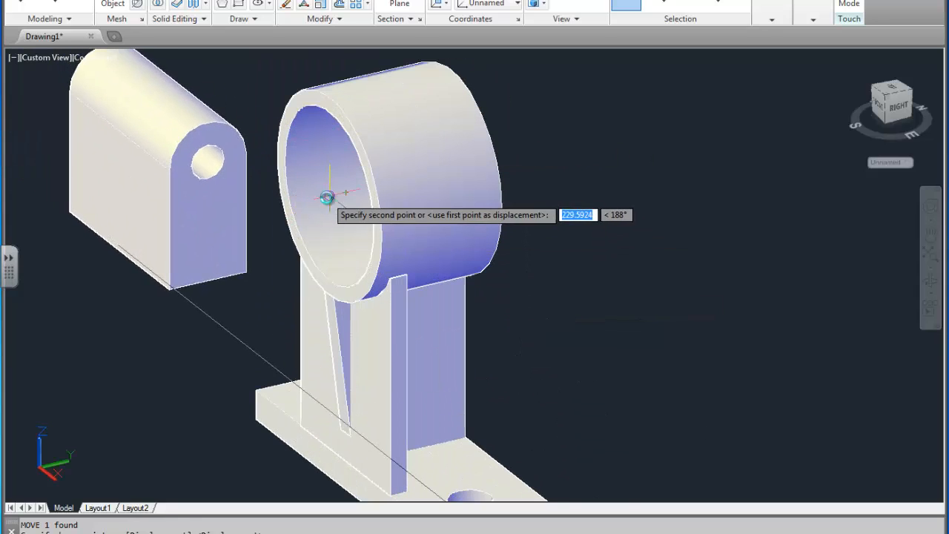
left_click(328, 197)
middle_click_drag(353, 144, 331, 233)
left_click(338, 179)
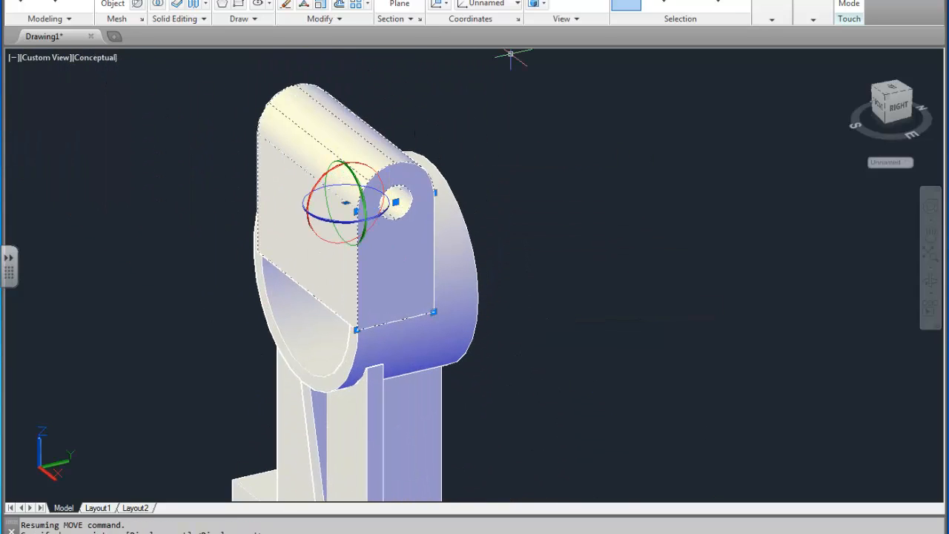
Try to shift the rounded block 6 along the Y axis, and undo the shift.
left_click(718, 4)
left_click(700, 25)
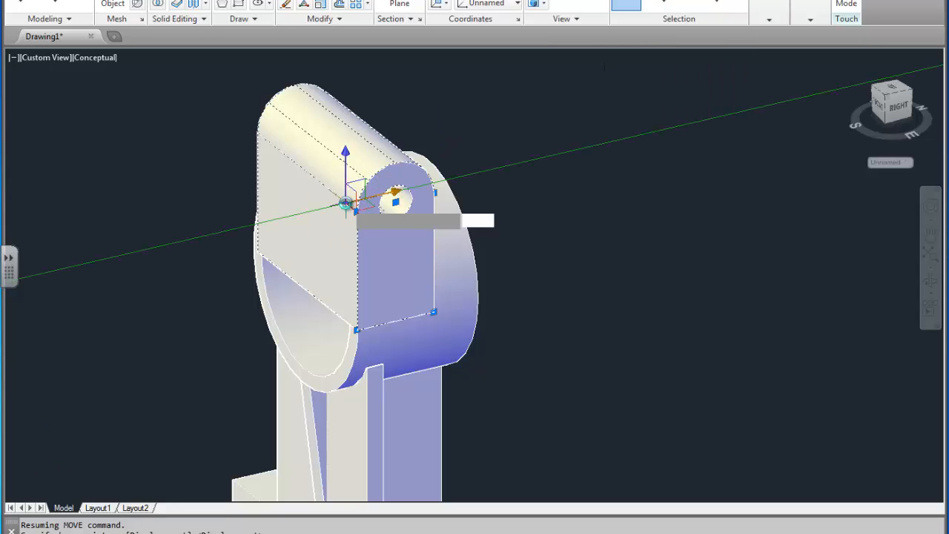
left_click(488, 191)
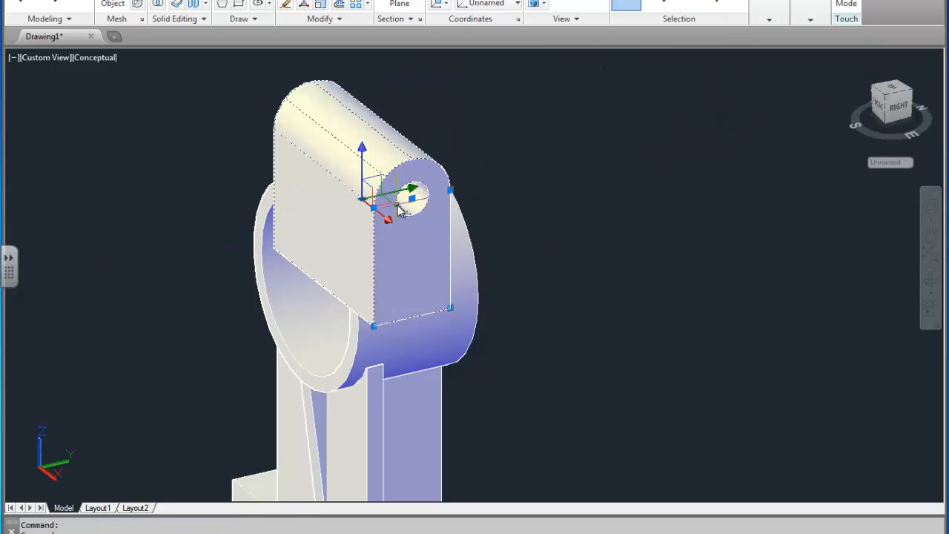
middle_click_drag(407, 202, 518, 214)
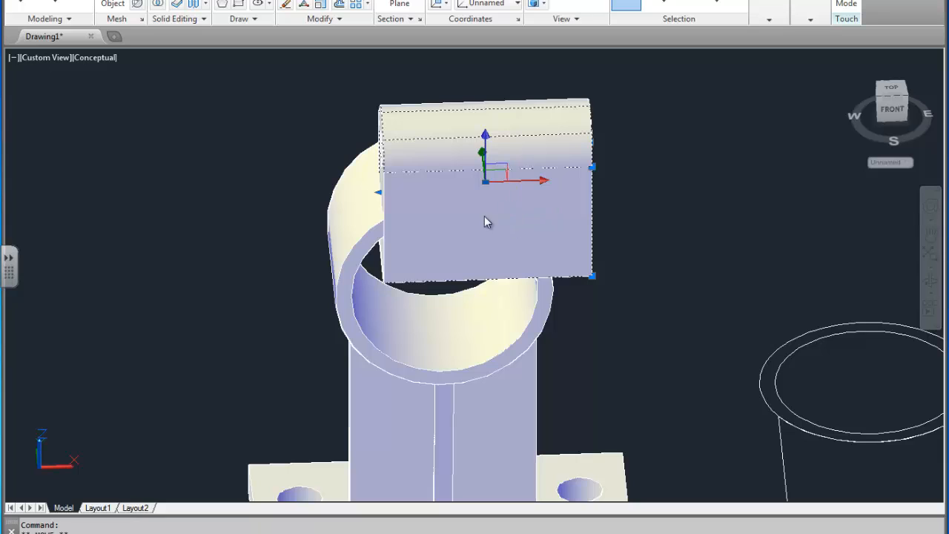
type("6")
key("Return")
key("ctrl+z")
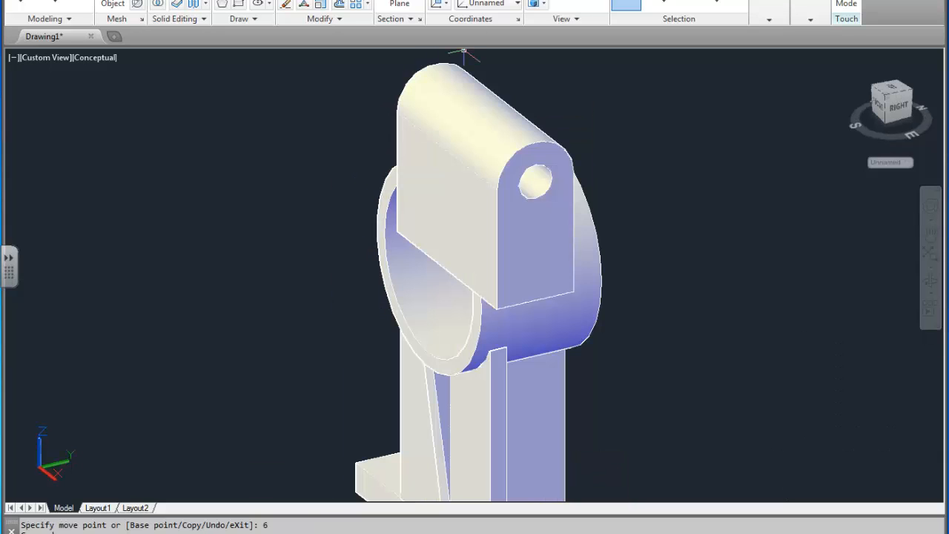
key("ctrl+z")
key("ctrl+z")
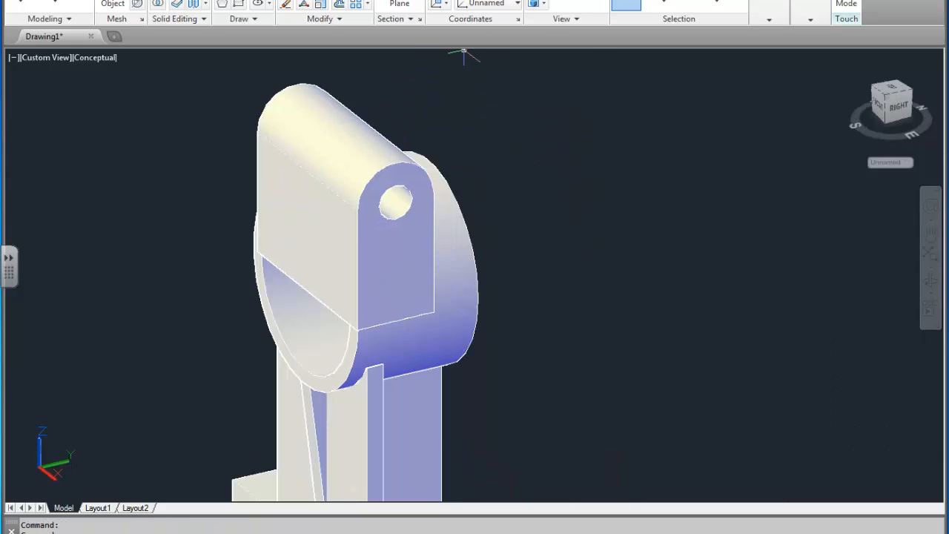
key("ctrl+z")
key("ctrl+z")
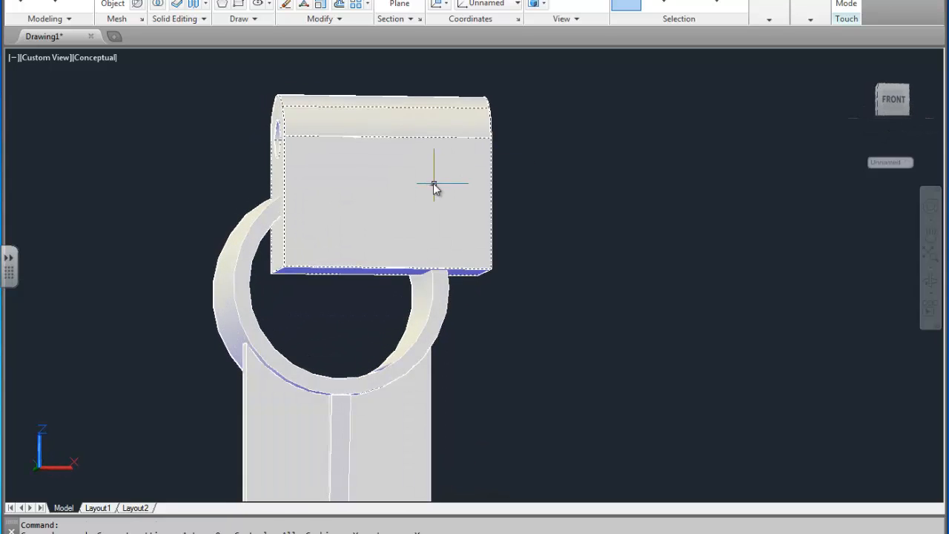
Move the rounded block by the midpoint of its lower edge so it sits centred across the hollow cylinder.
middle_click_drag(372, 233, 413, 272)
type("m")
key("Return")
left_click(428, 307)
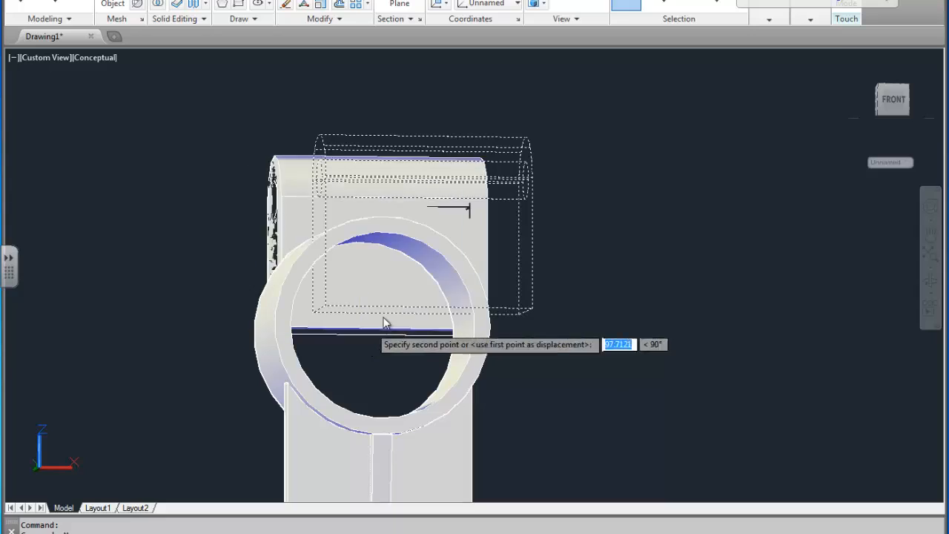
middle_click_drag(371, 327, 416, 294, "shift")
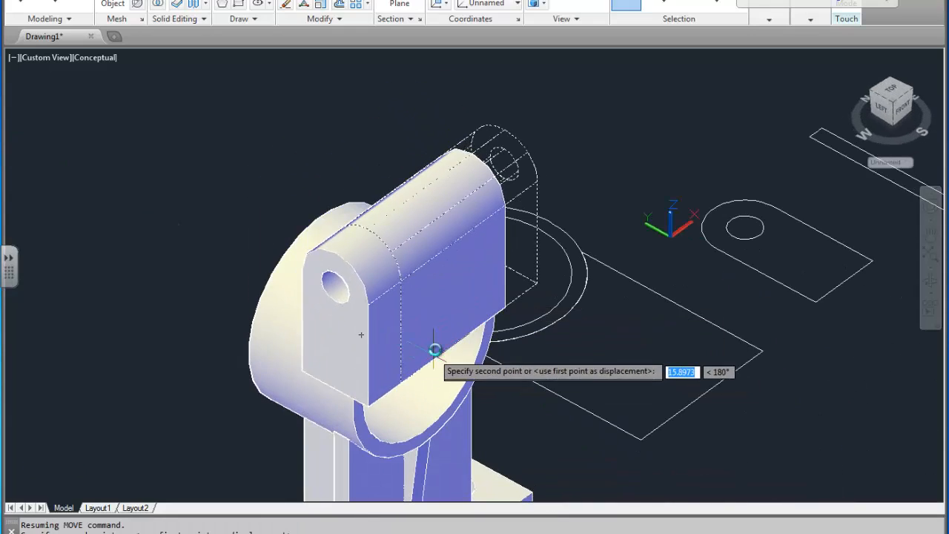
middle_click_drag(425, 357, 318, 184, "shift")
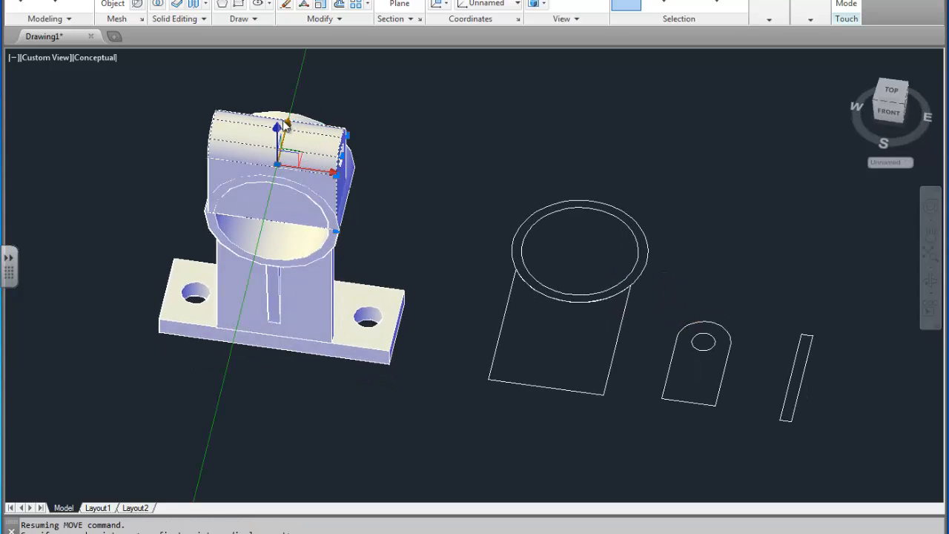
Shift the rounded block 6 along the Y axis and check its position on the cylinder.
key("Return")
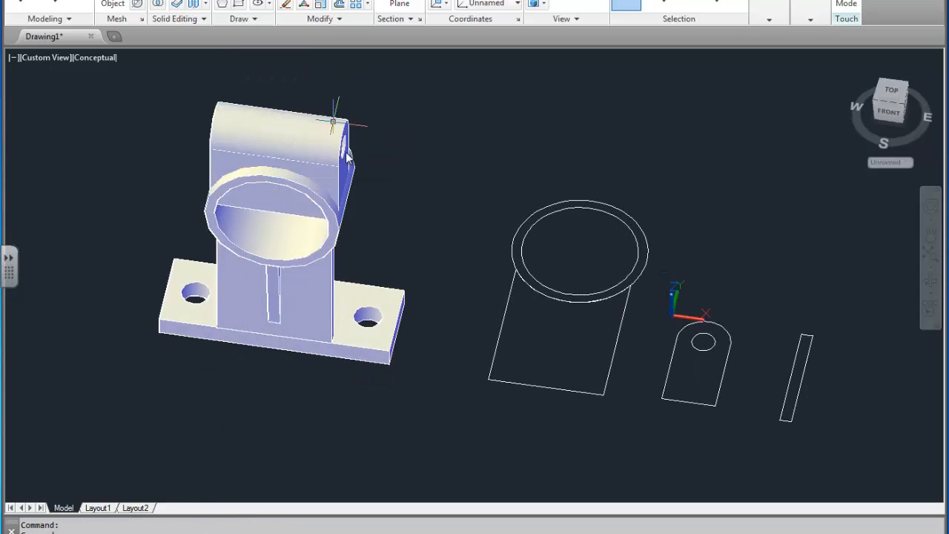
middle_click_drag(355, 235, 458, 146, "shift")
scroll(346, 128, "down", 2)
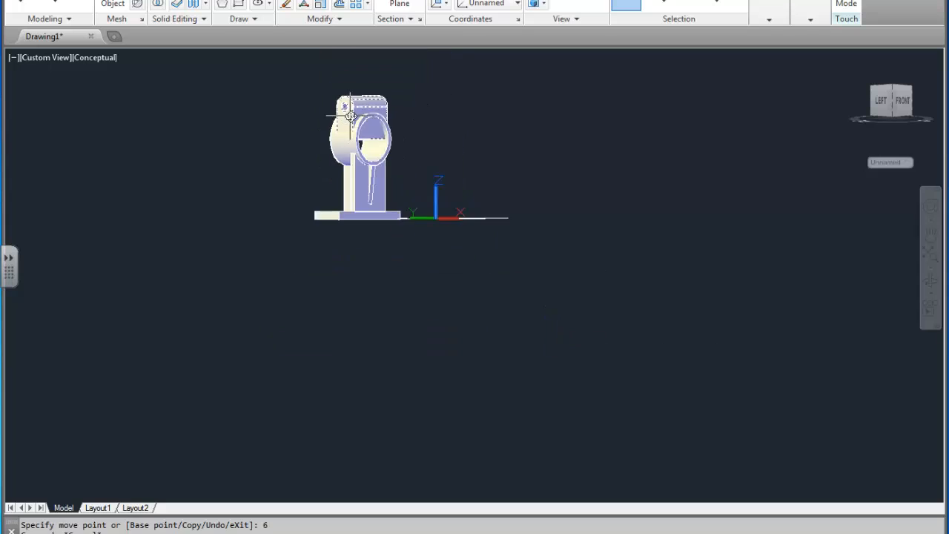
scroll(351, 120, "up", 4)
scroll(440, 175, "down", 5)
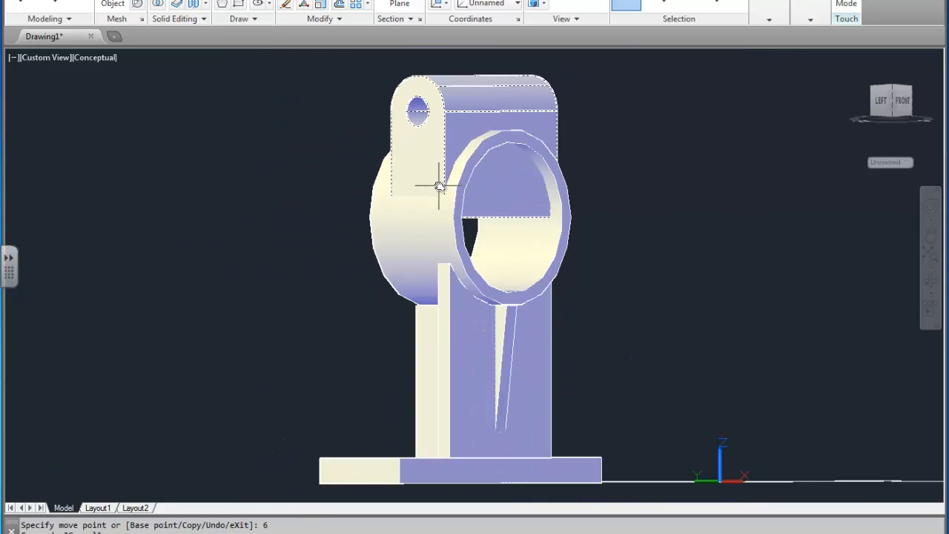
scroll(412, 181, "up", 1)
middle_click_drag(413, 188, 409, 260)
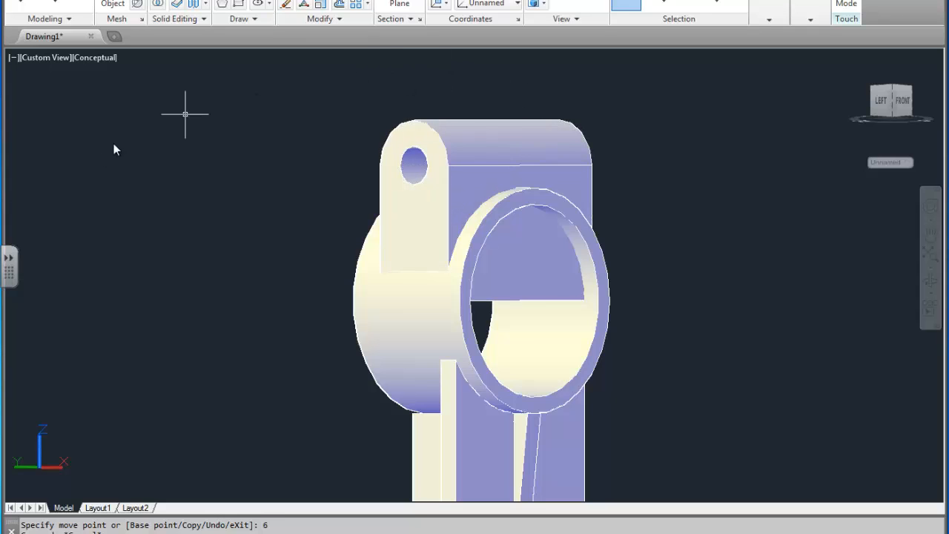
key("Escape")
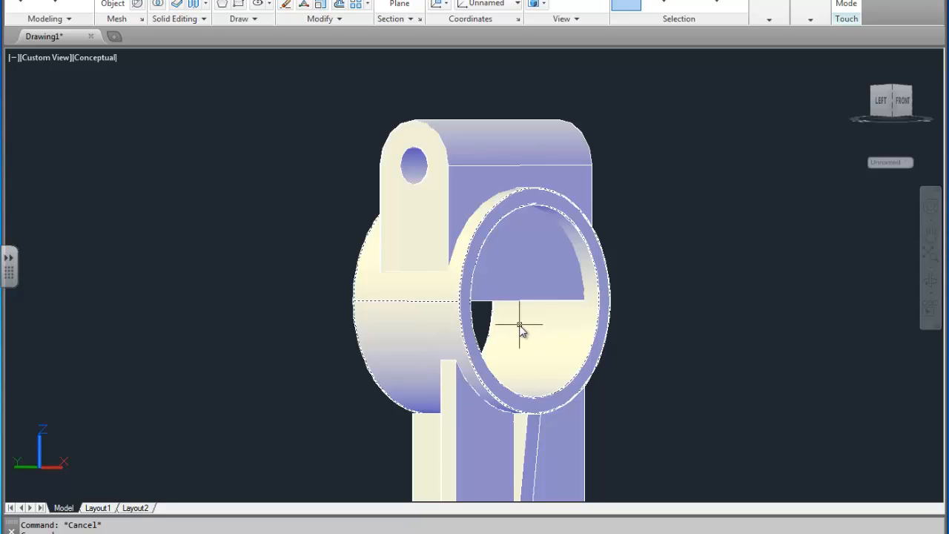
Draw a line along the outer side of the hollow cylinder, joining its front and rear edges at centre height.
middle_click_drag(476, 296, 402, 309, "shift")
key("l")
key("Return")
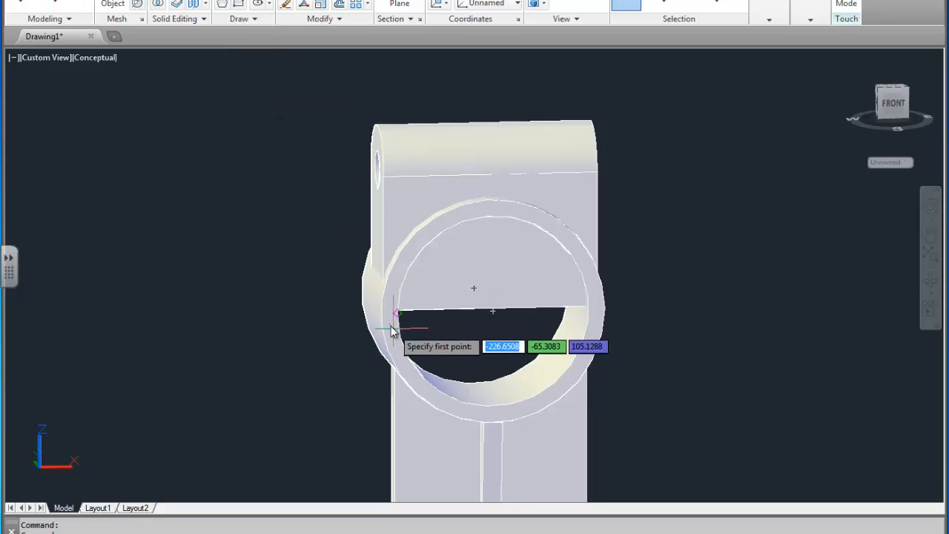
left_click(379, 322)
left_click(358, 291)
key("Return")
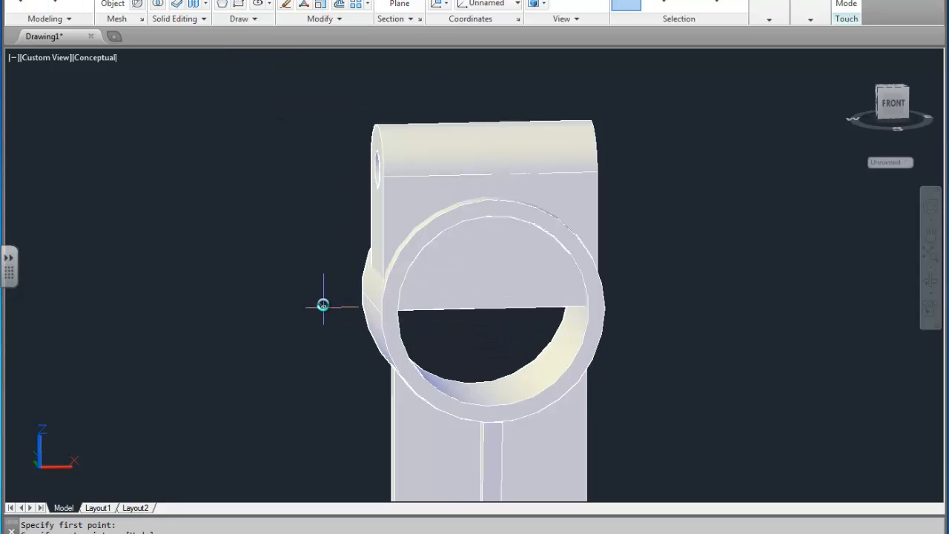
middle_click_drag(355, 309, 430, 311, "shift")
key("Escape")
Try to add a linear dimension from the block's hole centre to the line on the cylinder's side.
scroll(415, 318, "up", 3)
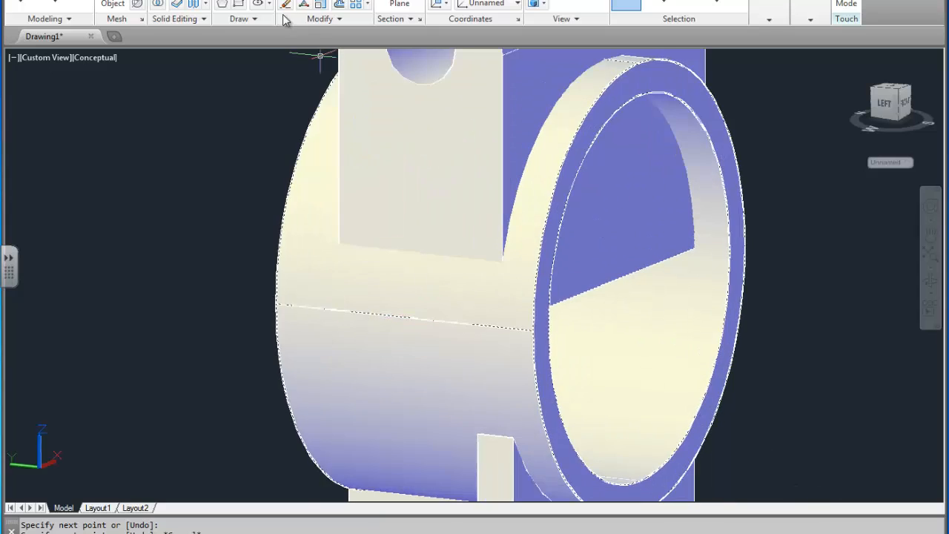
scroll(319, 97, "down", 2)
middle_click_drag(356, 156, 434, 241)
scroll(468, 148, "down", 2)
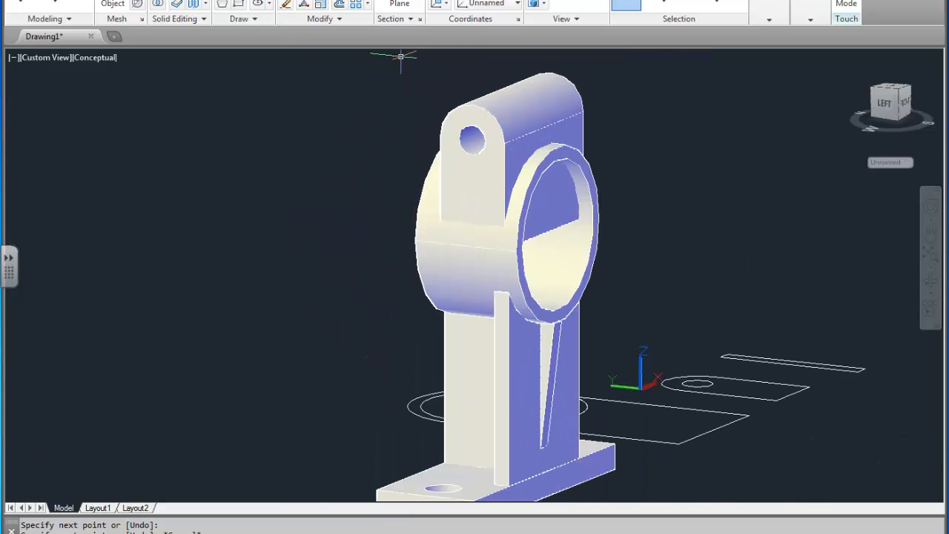
left_click(400, 1)
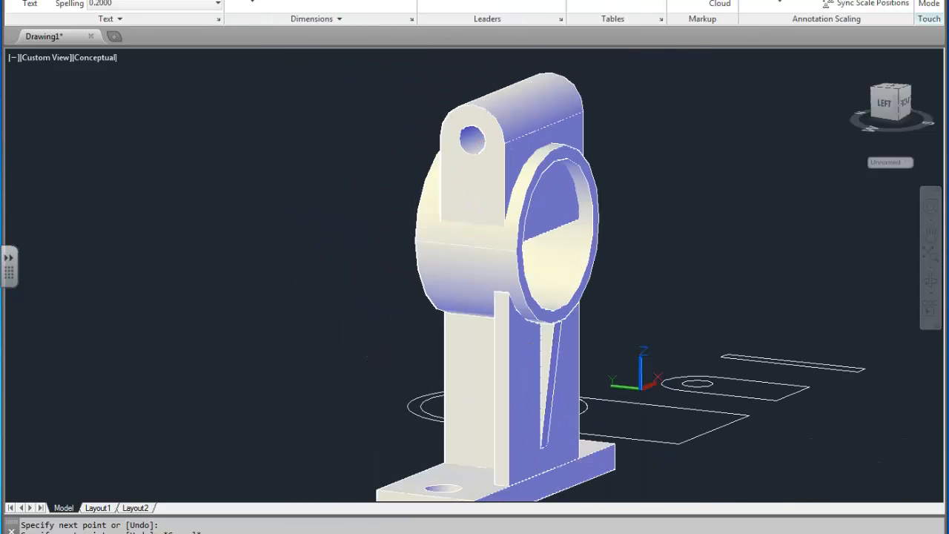
left_click(252, 4)
left_click(473, 141)
left_click(473, 249)
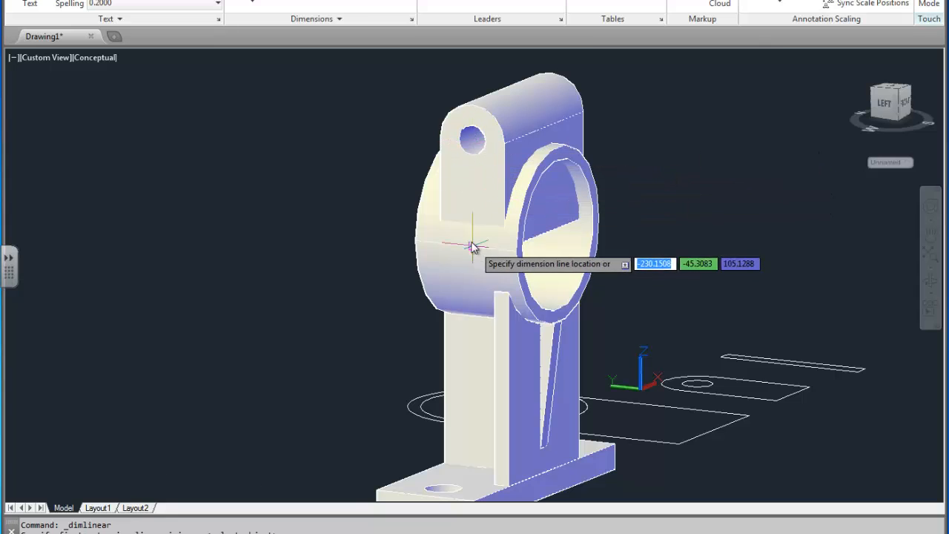
scroll(364, 248, "down", 4)
scroll(341, 293, "up", 5)
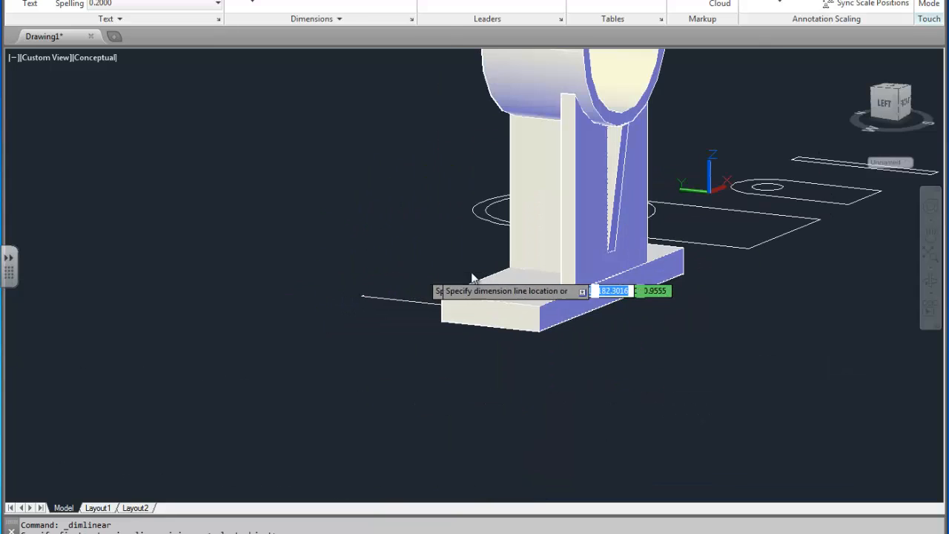
Look at the model in the Right preset view, and switch it to the Left preset view.
left_click(26, 1)
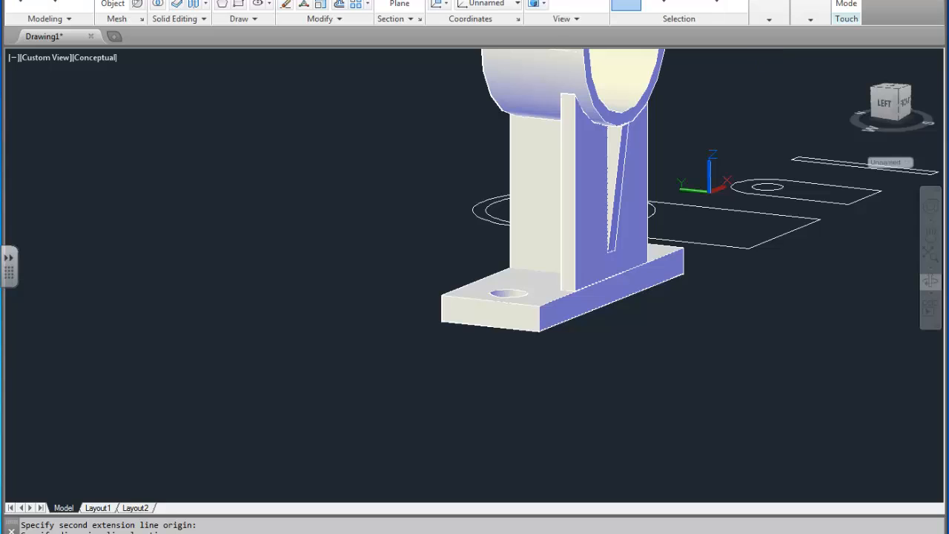
left_click(565, 0)
left_click(565, 1)
left_click(565, 1)
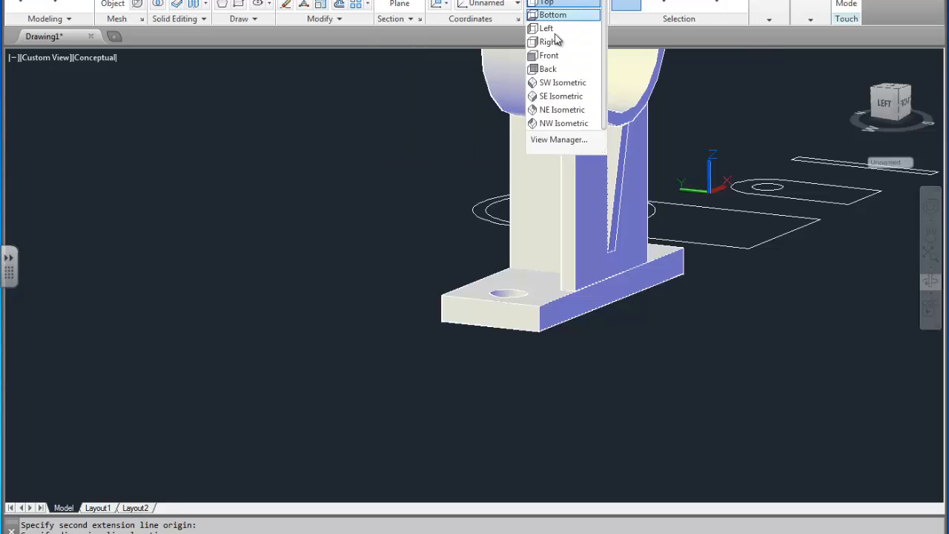
left_click(549, 42)
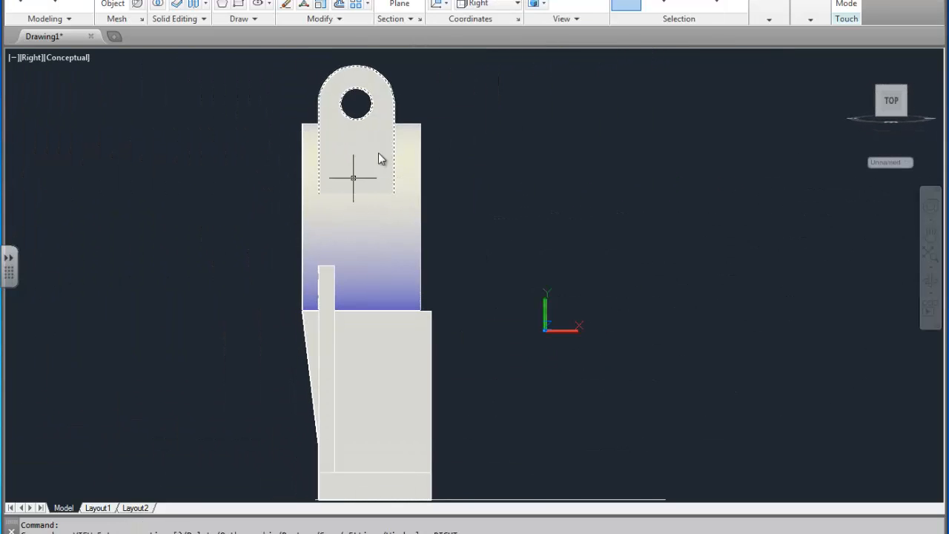
left_click(571, 3)
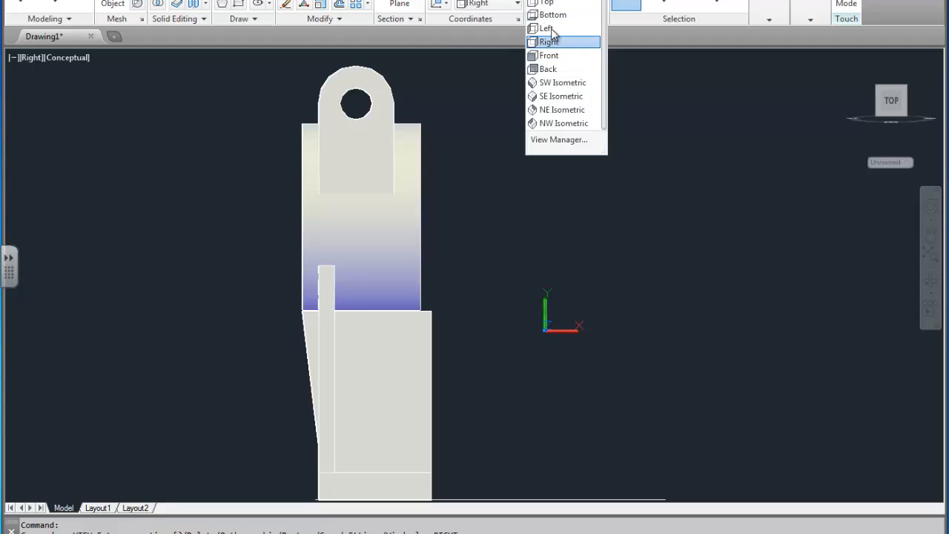
left_click(549, 28)
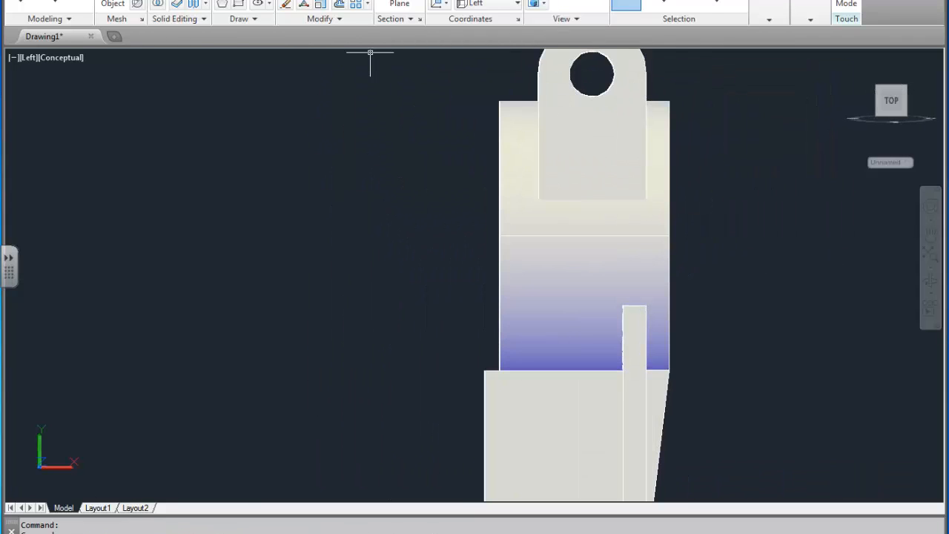
Add a vertical linear dimension from the block's hole centre to the cylinder's centre-height line.
left_click(334, 0)
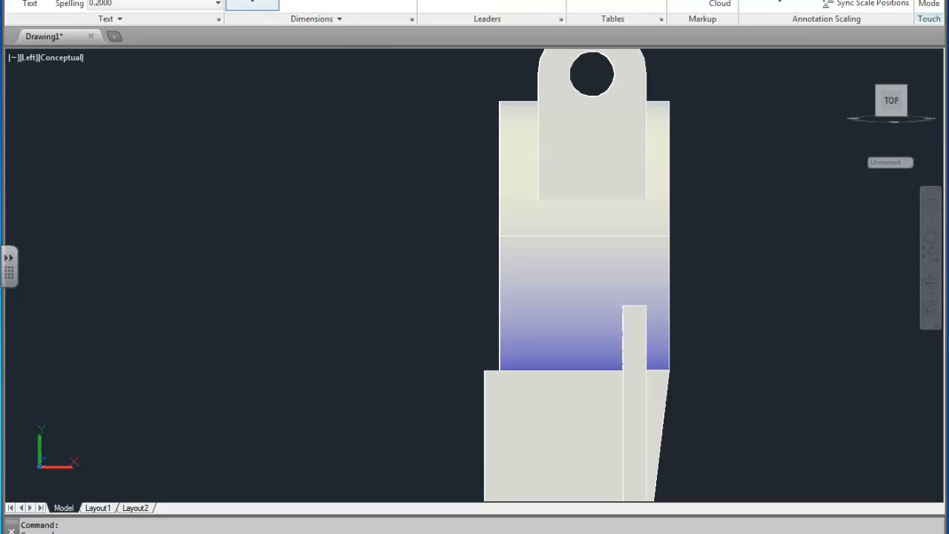
left_click(252, 3)
left_click(592, 74)
left_click(592, 234)
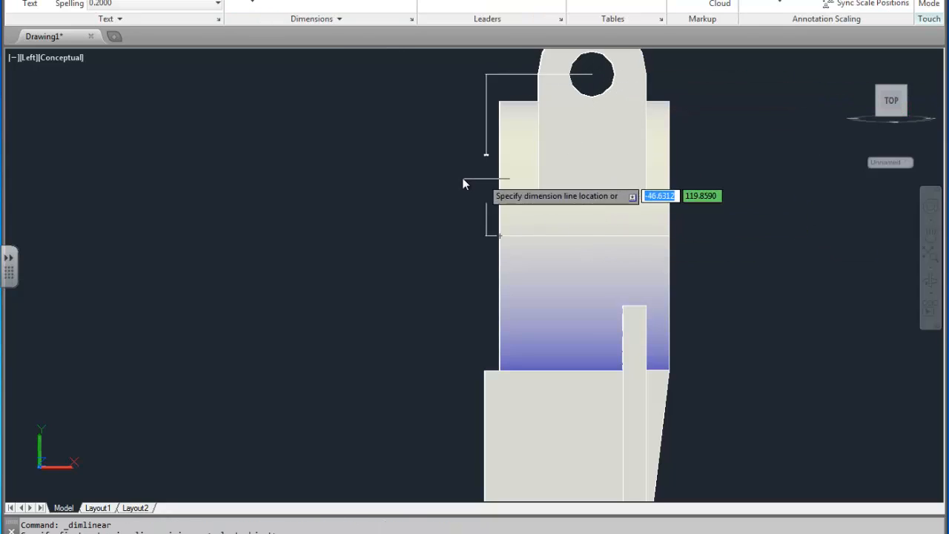
scroll(452, 167, "up", 10)
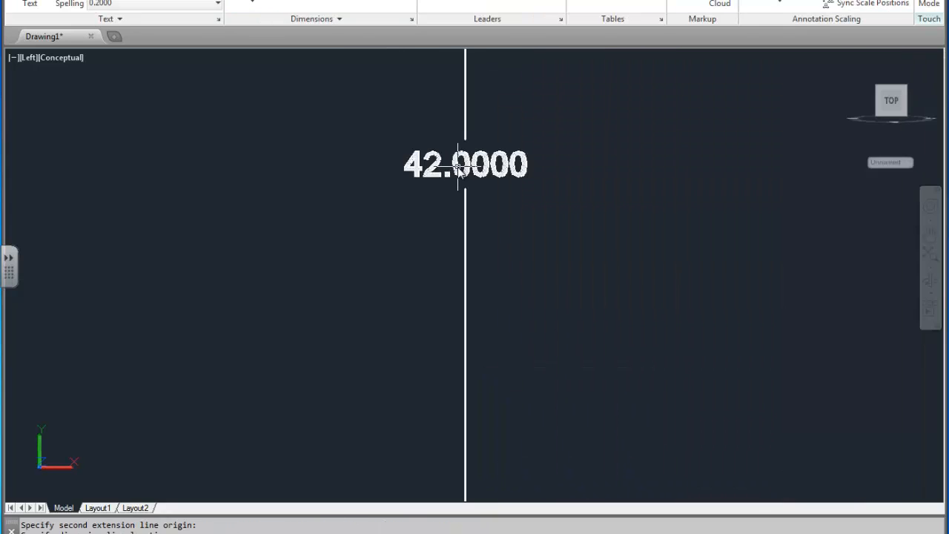
Delete the vertical dimension between the block's hole centre and the cylinder's centre-height line.
scroll(460, 167, "down", 10)
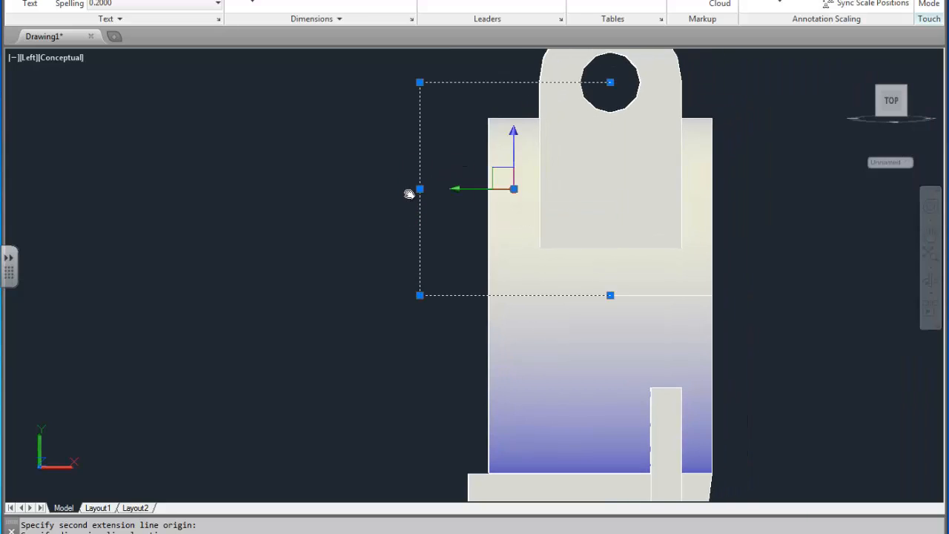
left_click(410, 190)
scroll(452, 177, "up", 5)
scroll(455, 177, "down", 8)
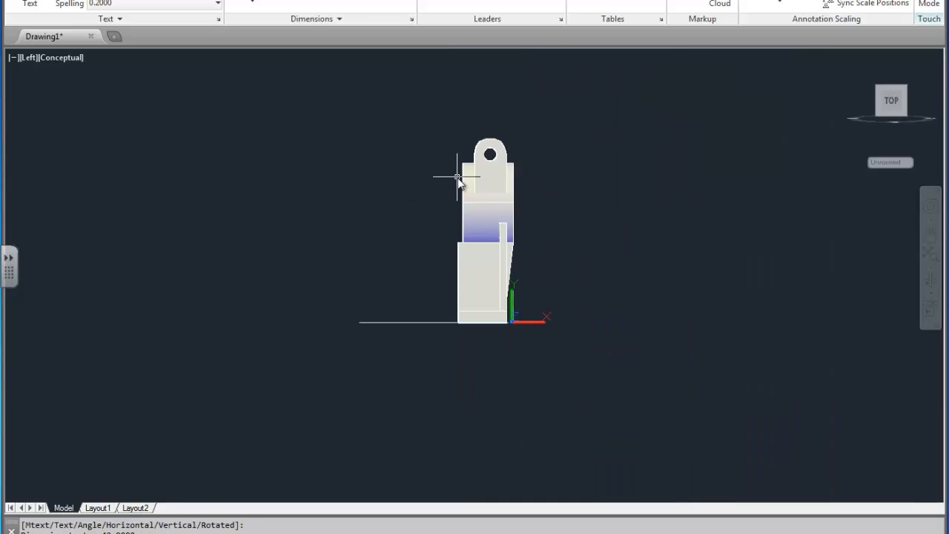
middle_click_drag(416, 186, 604, 205, "shift")
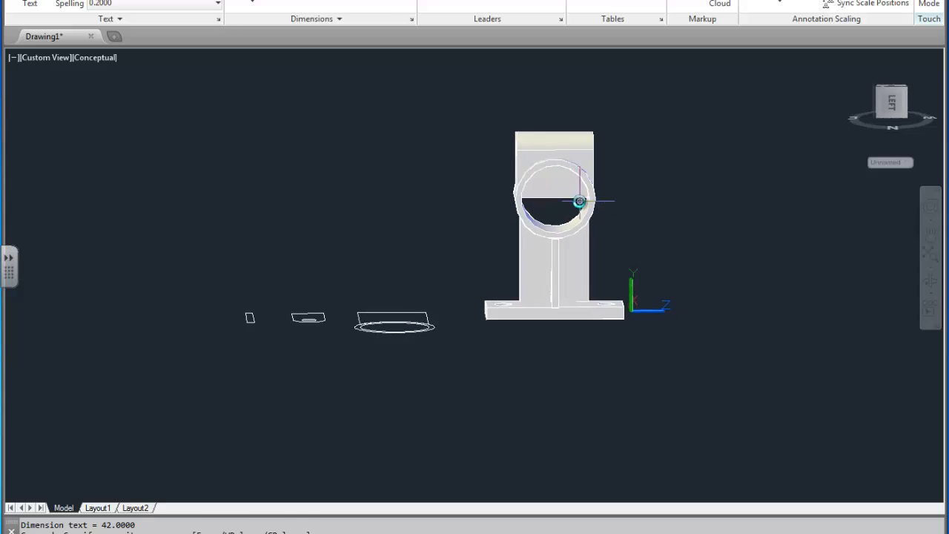
left_click(505, 161)
scroll(558, 197, "up", 3)
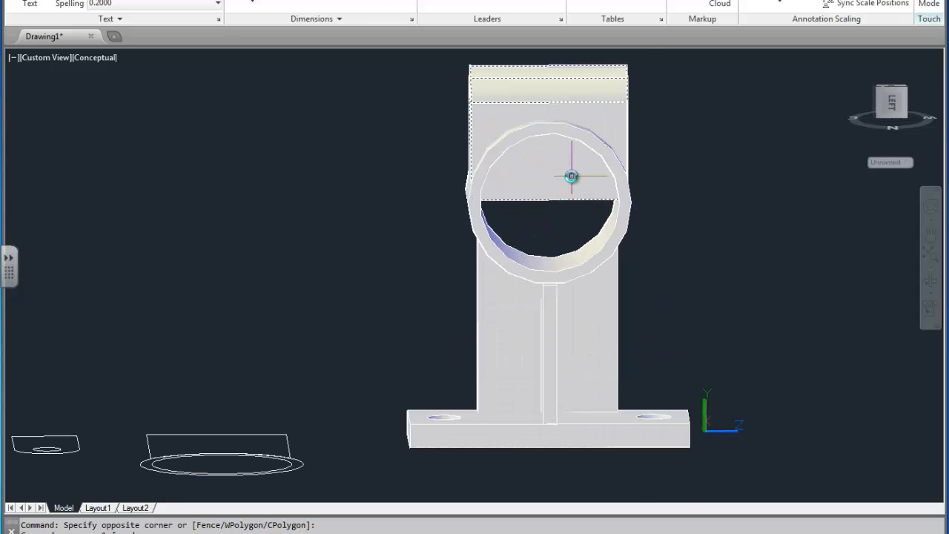
scroll(570, 176, "up", 2)
middle_click_drag(571, 176, 515, 175, "shift")
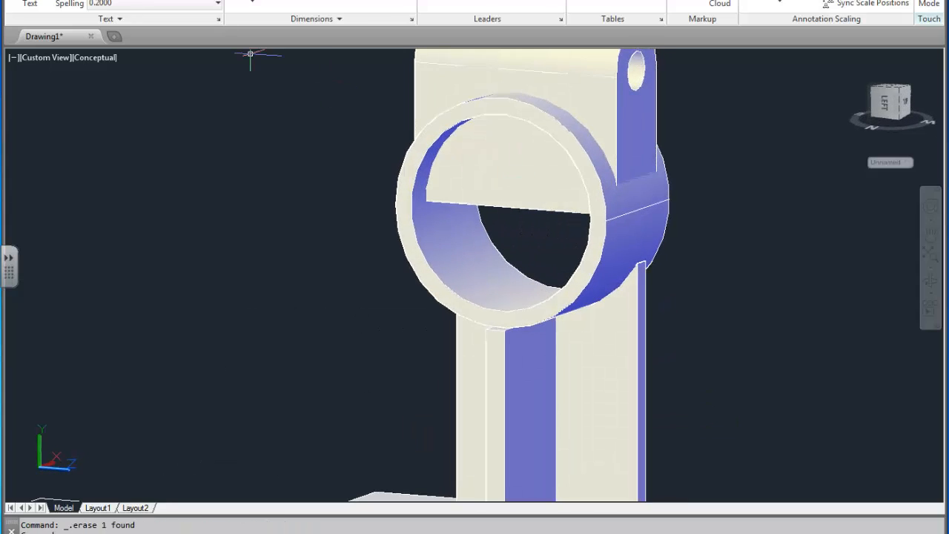
left_click(22, 2)
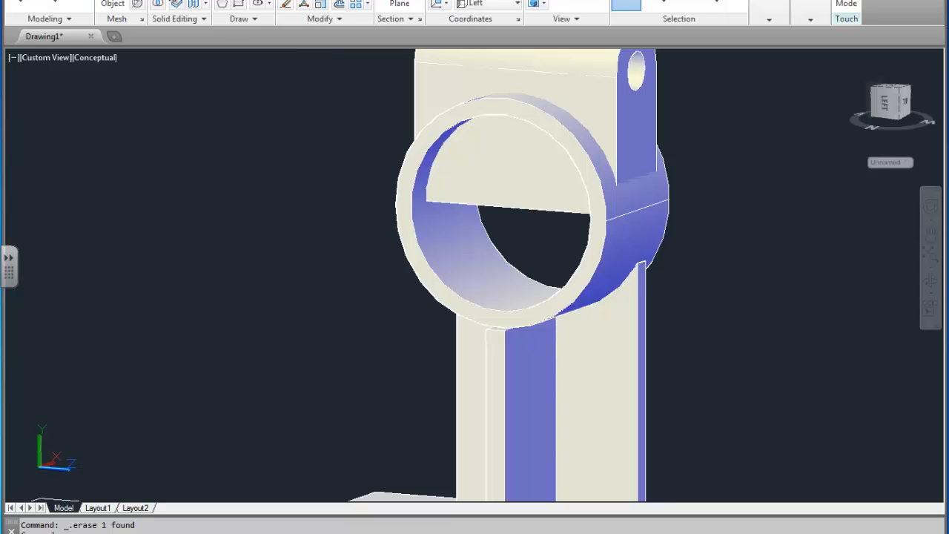
left_click(238, 2)
left_click(501, 213)
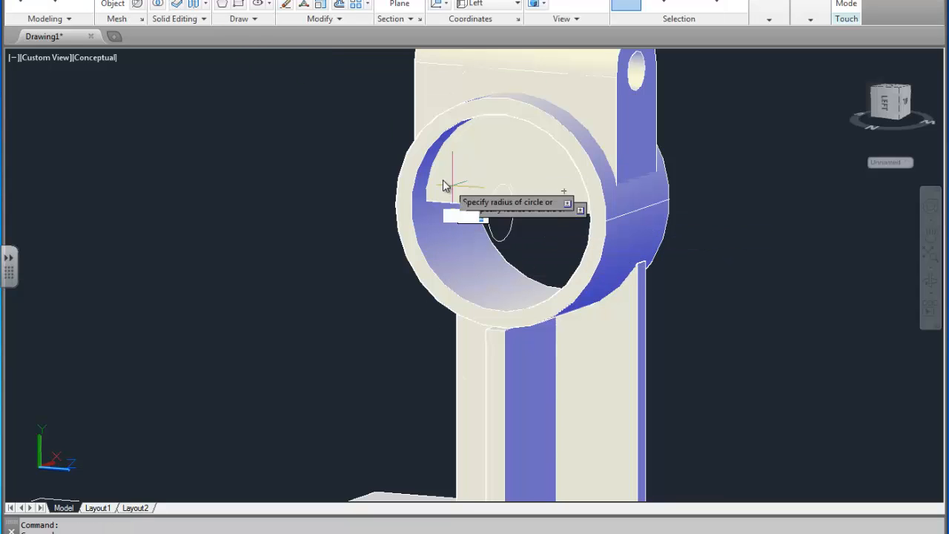
left_click(419, 169)
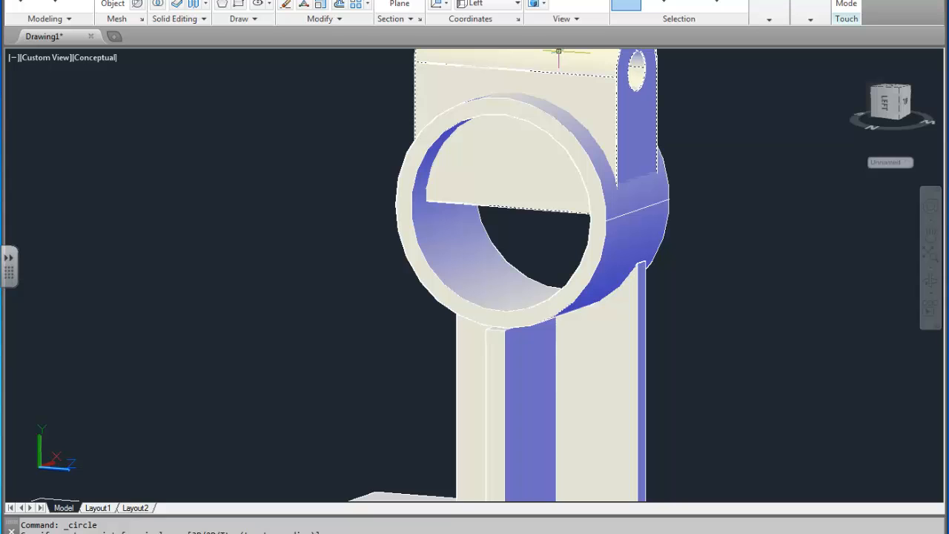
Switch to the Front preset view and draw a circle from the hollow cylinder's centre, matching its inner edge.
left_click(564, 2)
left_click(554, 4)
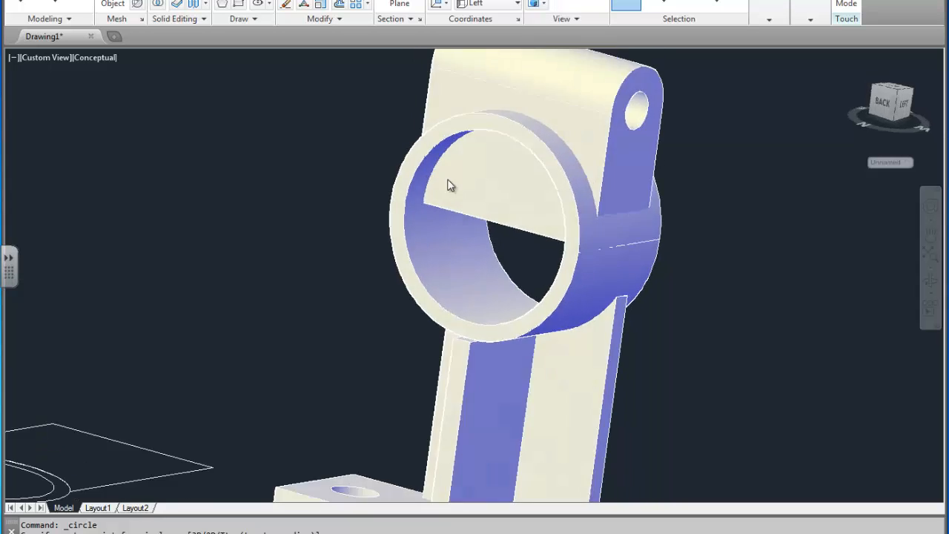
left_click(569, 3)
left_click(552, 53)
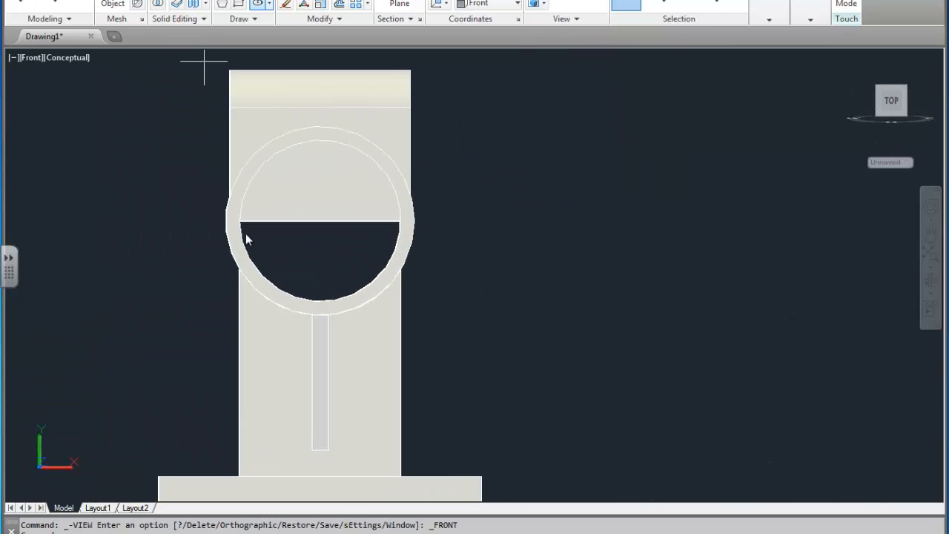
left_click(323, 222)
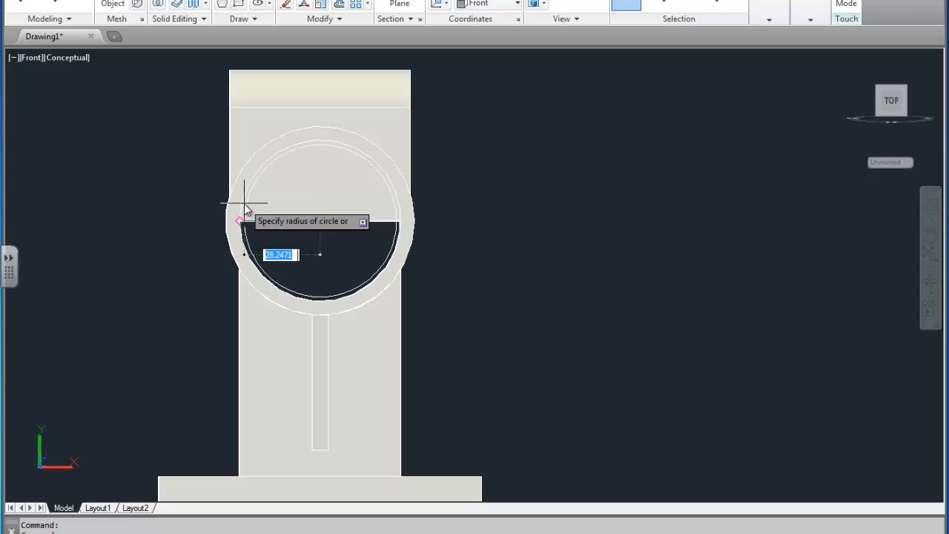
key("Escape")
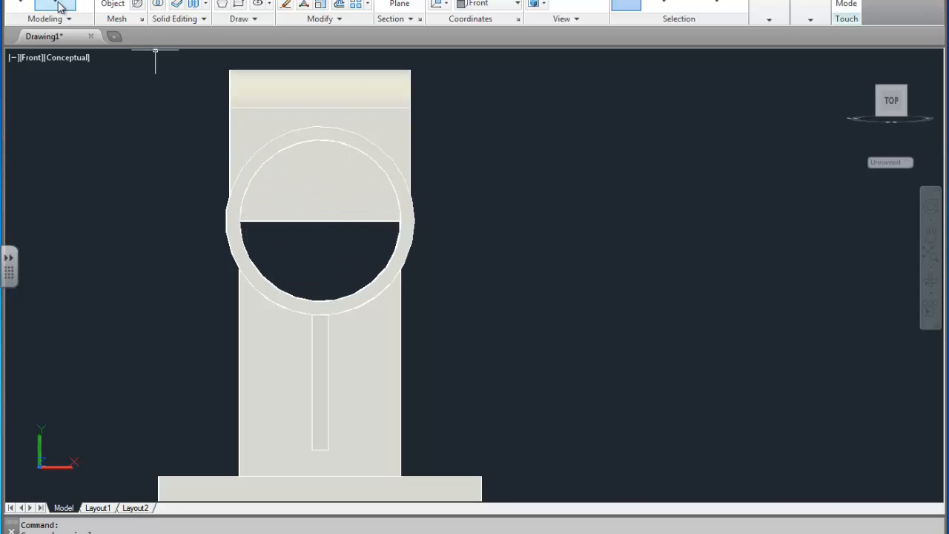
middle_click_drag(313, 110, 250, 138, "shift")
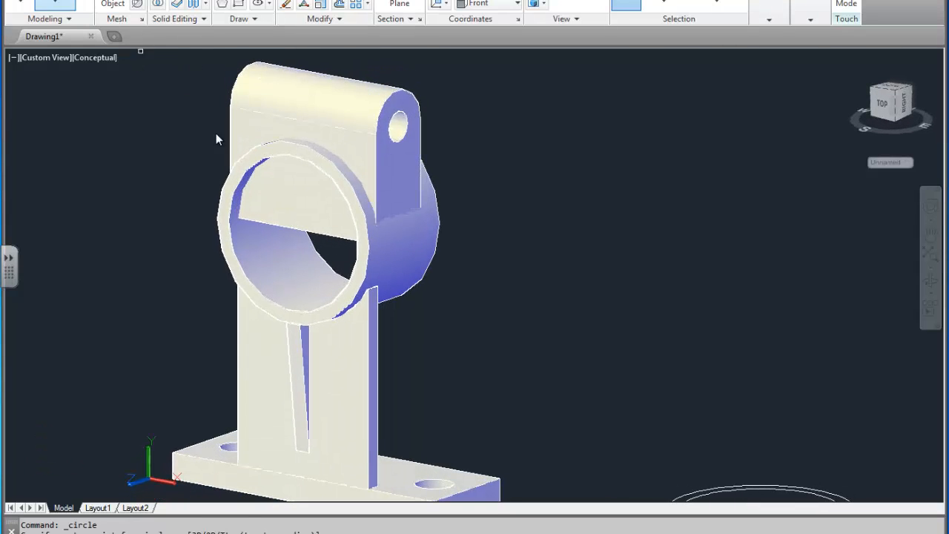
left_click(241, 187)
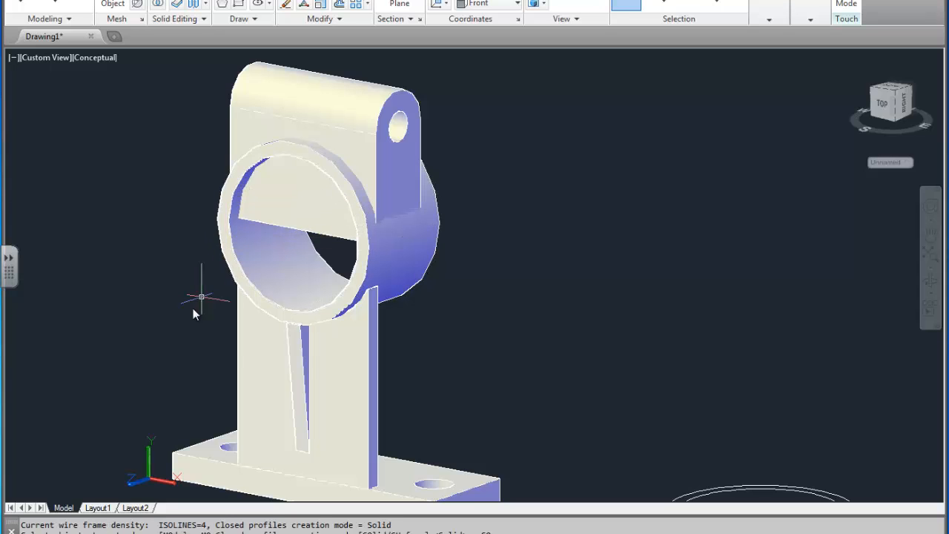
left_click(186, 335)
left_click(367, 145)
key("Return")
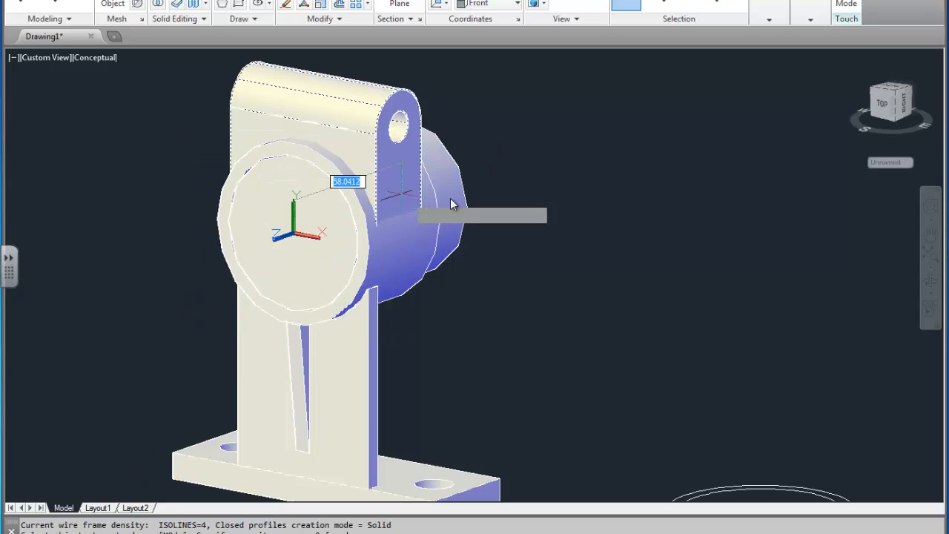
key("Escape")
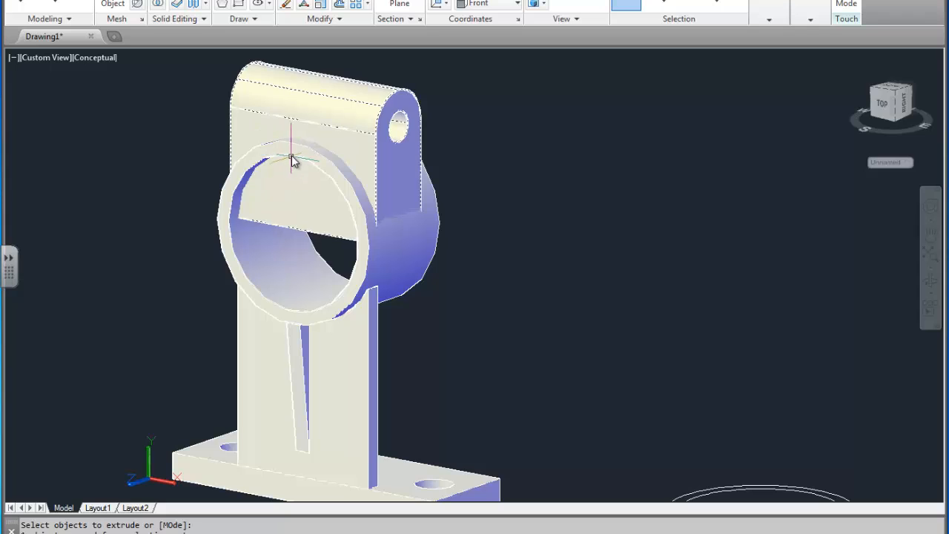
left_click(292, 158)
key("Escape")
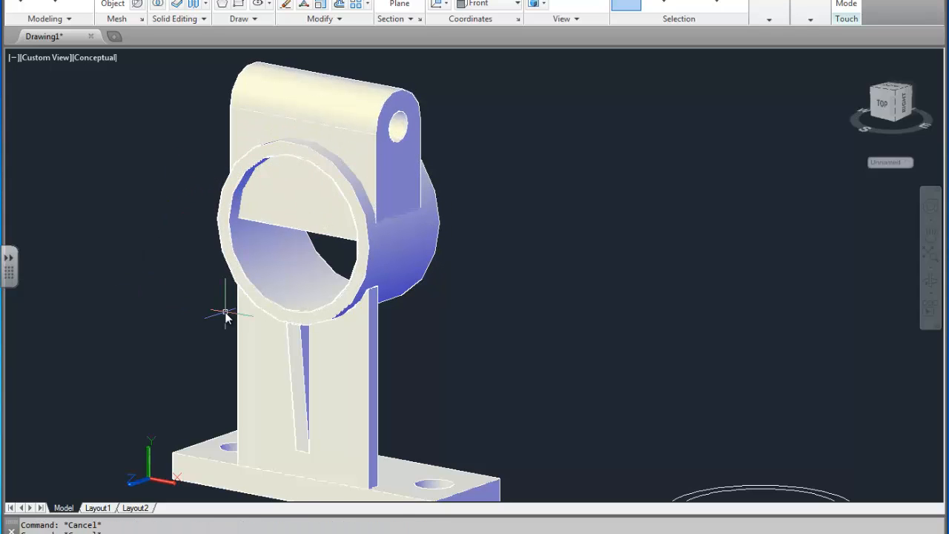
Extrude the circle backward through the hollow cylinder and past its rear, about 245 units long.
left_click(160, 339)
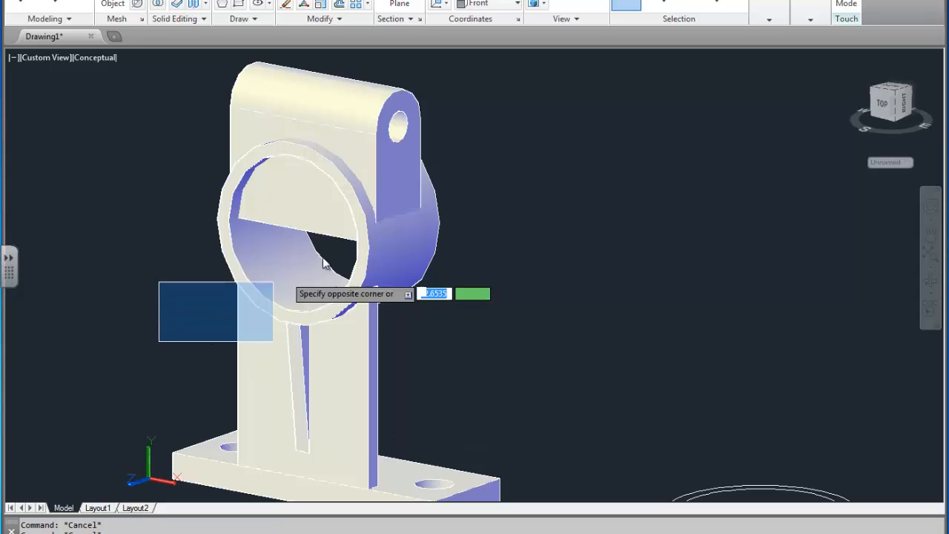
left_click(374, 148)
left_click(55, 3)
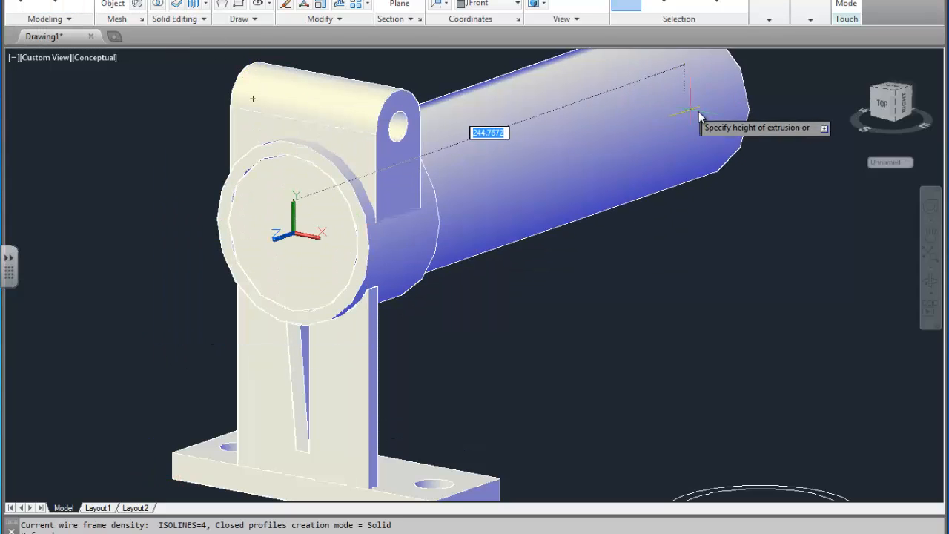
left_click(699, 114)
Subtract the extruded circle from the rounded top block, clearing the block material out of the cylinder's bore.
left_click(176, 4)
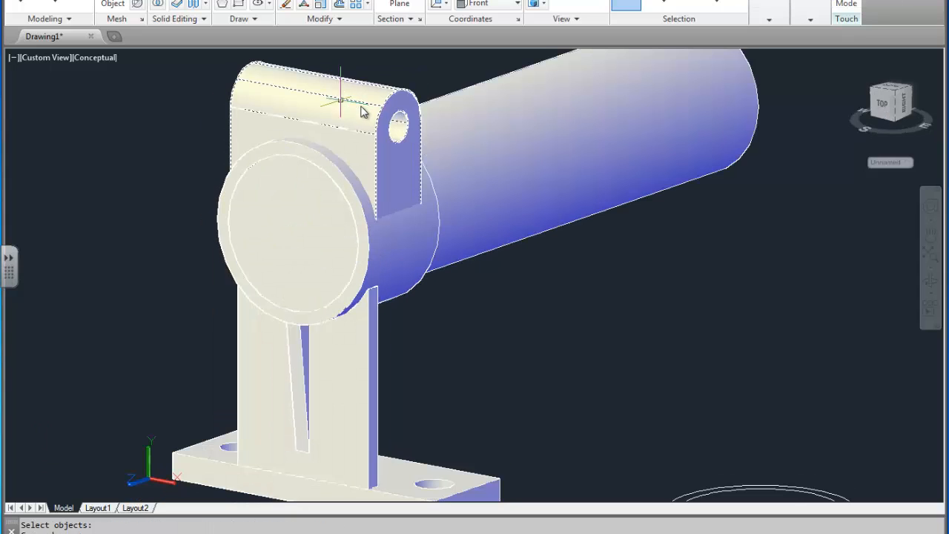
key("ctrl+z")
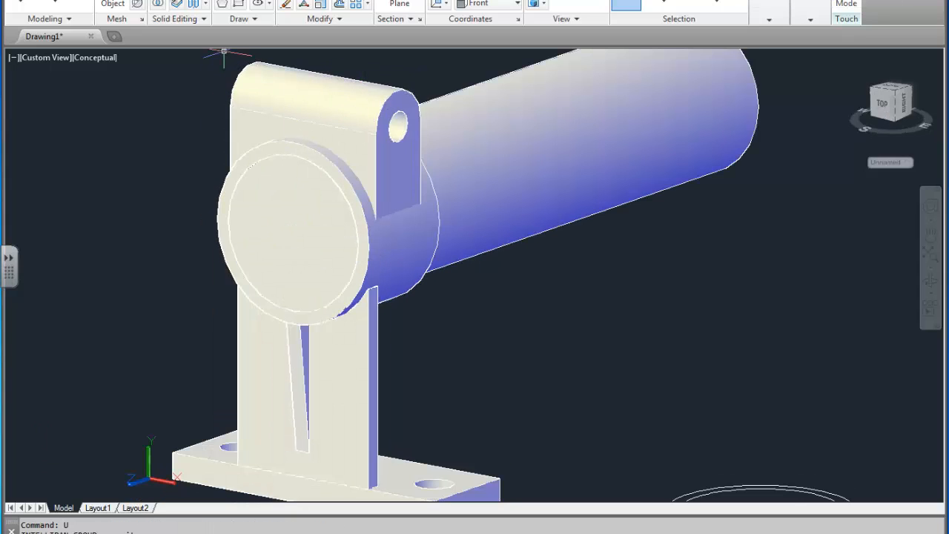
left_click(157, 3)
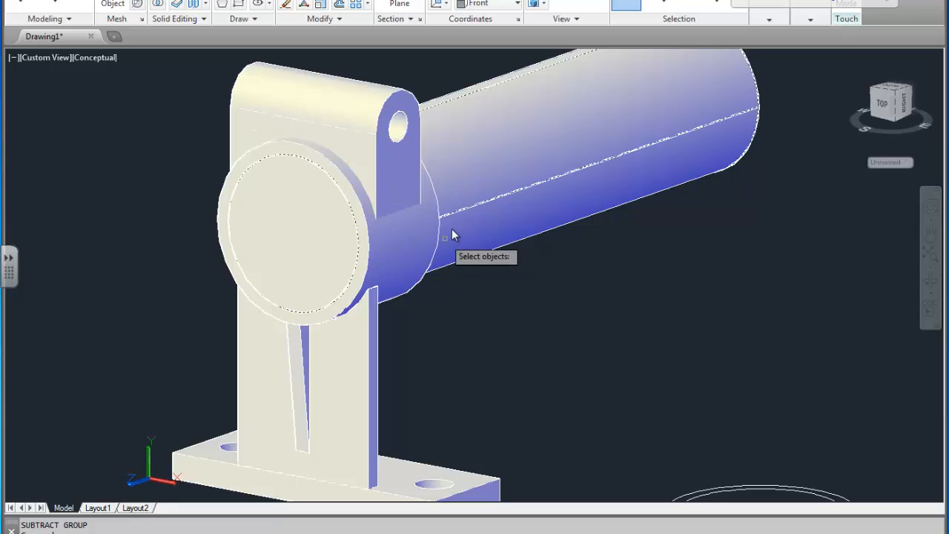
left_click(333, 111)
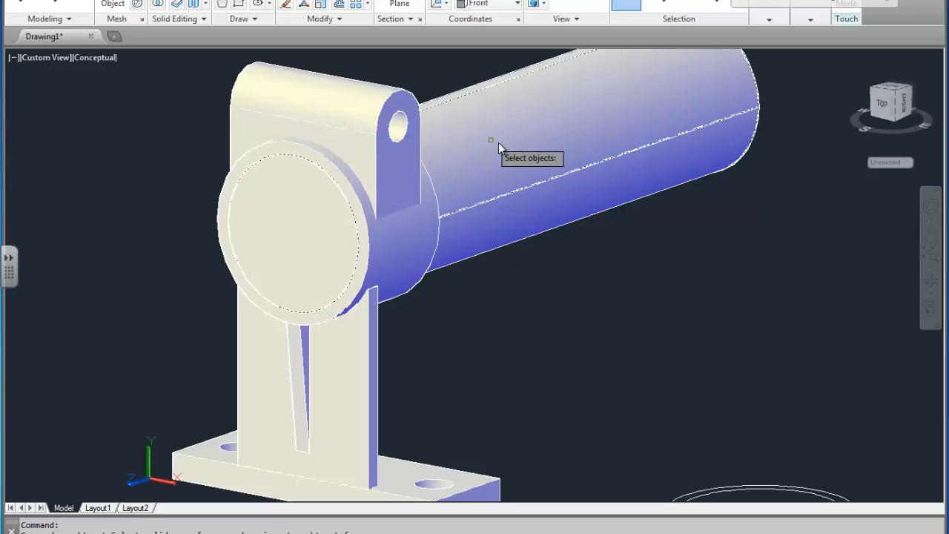
key("Return")
Examine the top block and the cylinder's bore from the front after the subtraction.
middle_click_drag(329, 215, 387, 195, "shift")
scroll(391, 196, "down", 1)
middle_click_drag(330, 108, 332, 244)
scroll(343, 229, "up", 3)
middle_click_drag(371, 213, 371, 226)
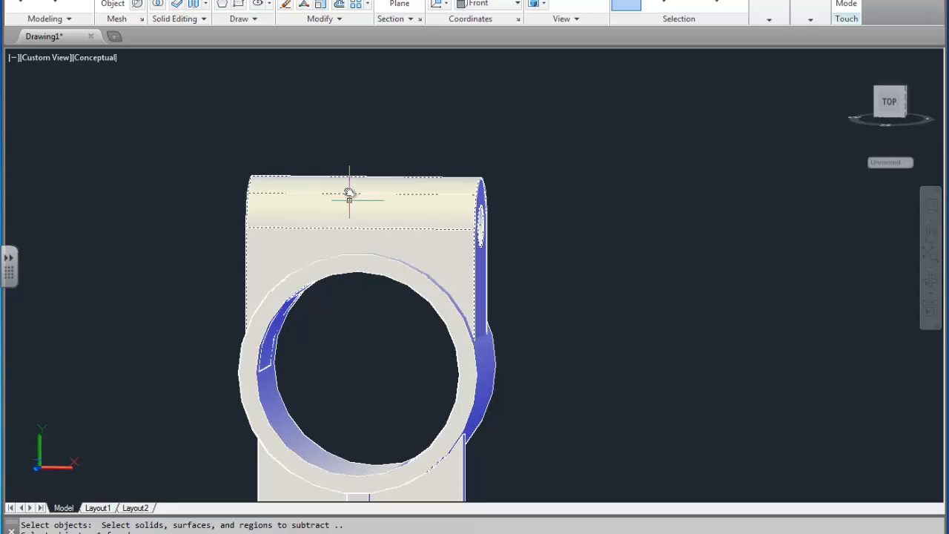
scroll(390, 226, "down", 1)
middle_click_drag(394, 224, 150, 161)
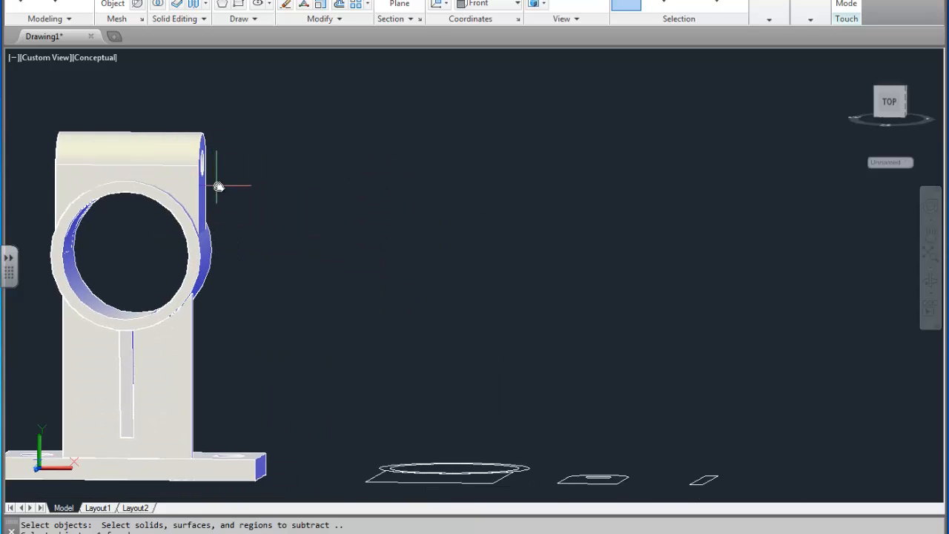
middle_click_drag(218, 187, 243, 190, "shift")
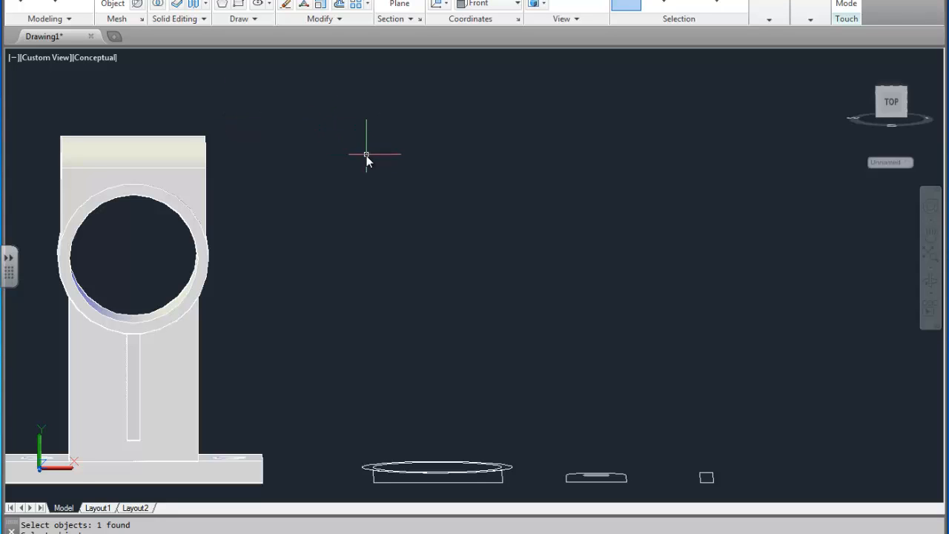
Draw a narrow upright rectangle 3 units wide in the empty space beside the bracket, using the Dimensions option.
middle_click_drag(366, 148, 462, 142)
left_click(239, 6)
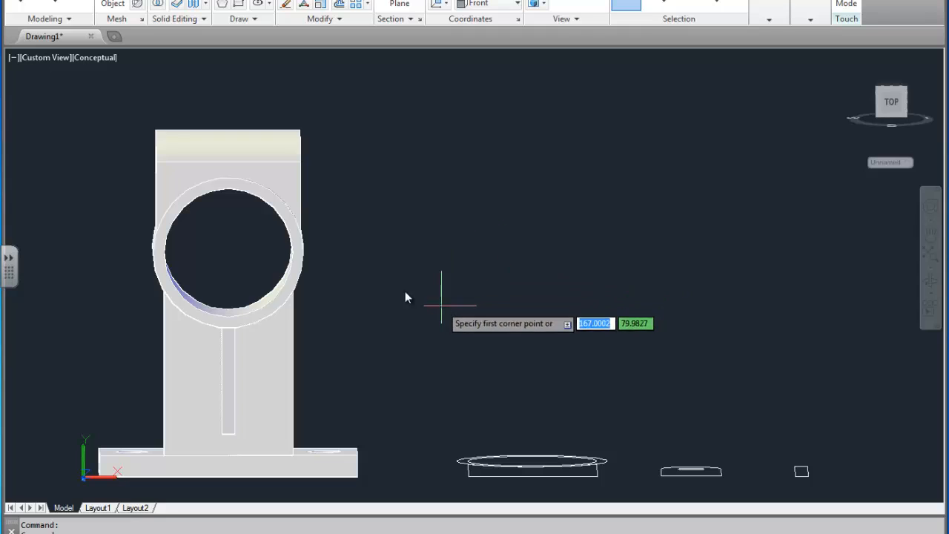
left_click(432, 324)
type("d")
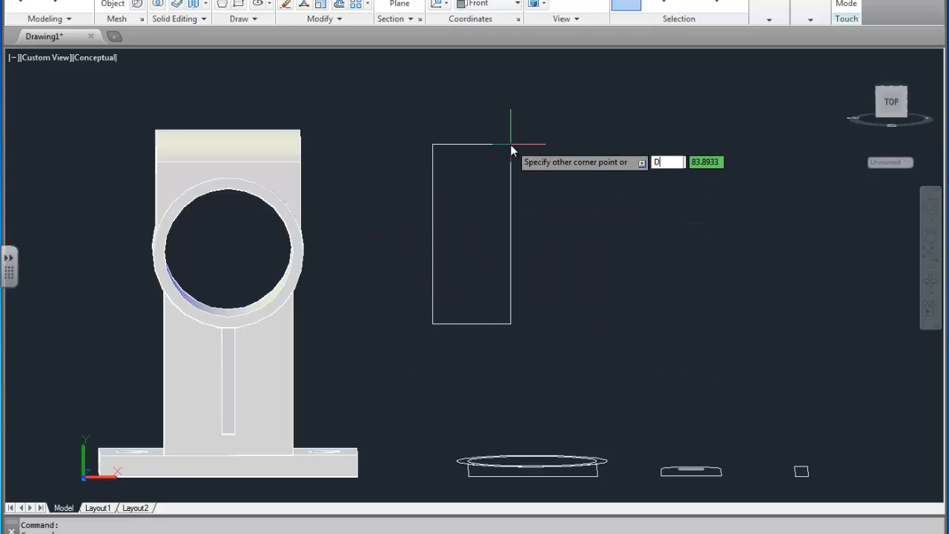
key("Return")
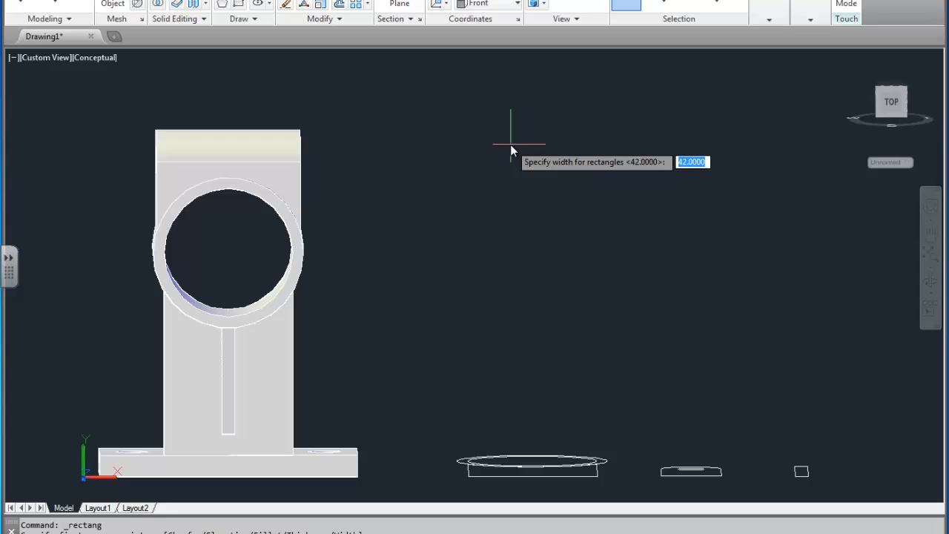
key("Return")
left_click(510, 145)
Move the narrow rectangle by the middle of its lower edge to the centre of the hollow cylinder.
left_click(470, 233)
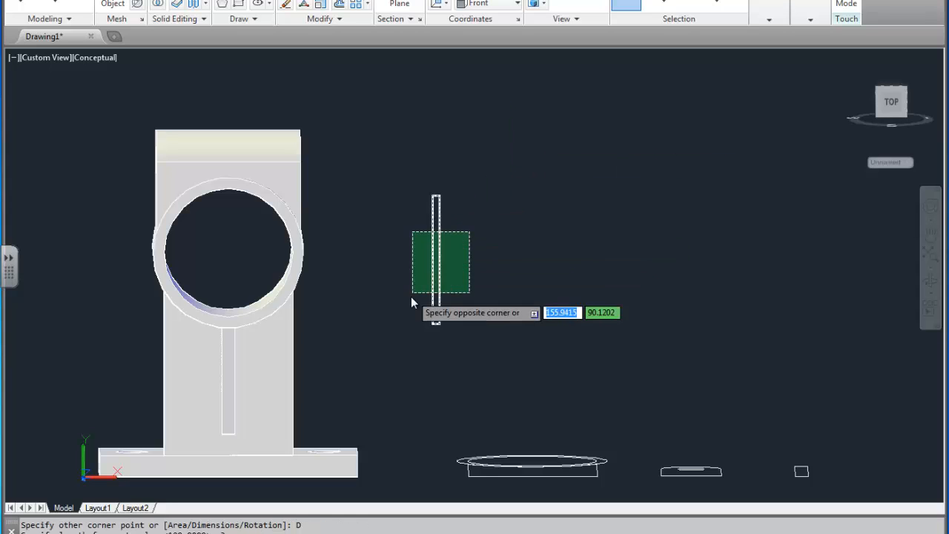
left_click(411, 296)
middle_click_drag(454, 292, 531, 275)
type("m")
key("Return")
left_click(514, 307)
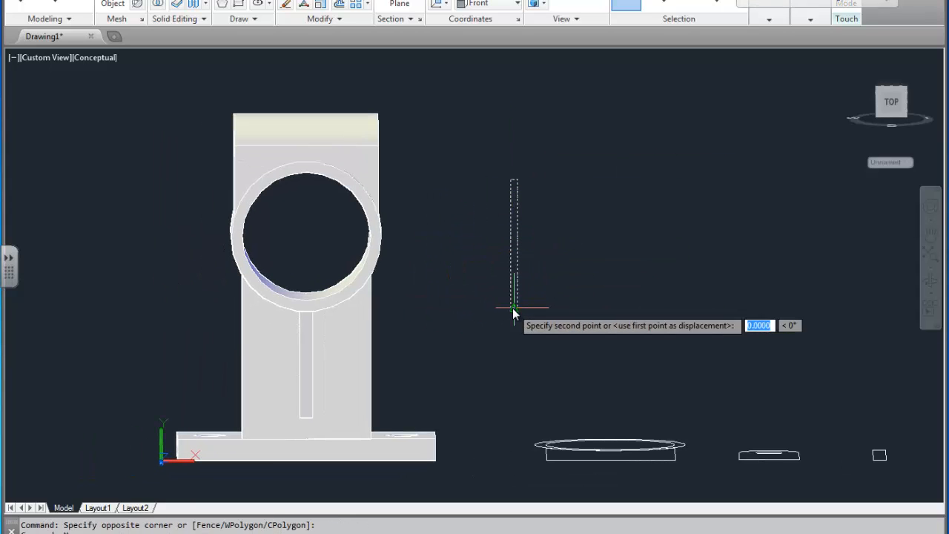
left_click(305, 232)
Stretch both upper corners of the narrow rectangle further up, well above the top block.
middle_click_drag(307, 173, 378, 206)
scroll(367, 180, "up", 3)
left_click(358, 164)
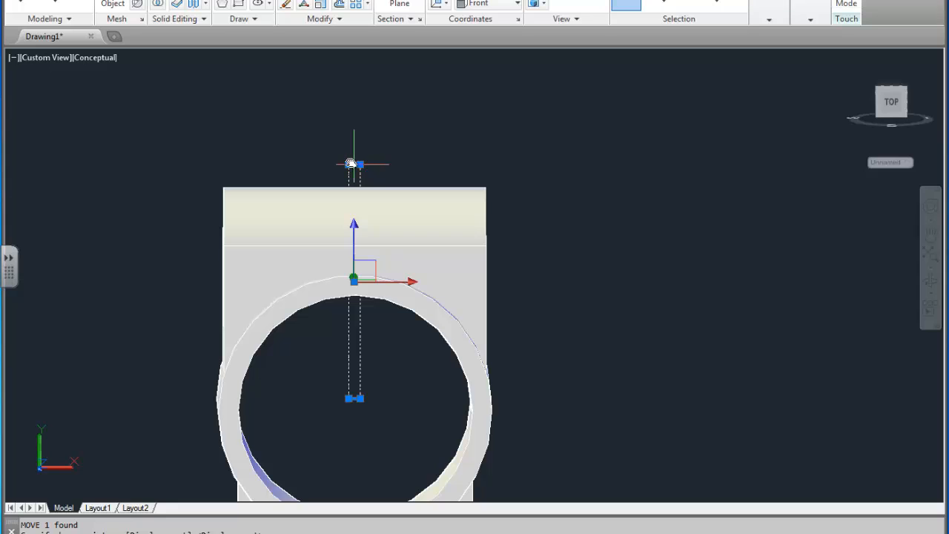
left_click(349, 164)
left_click(349, 97)
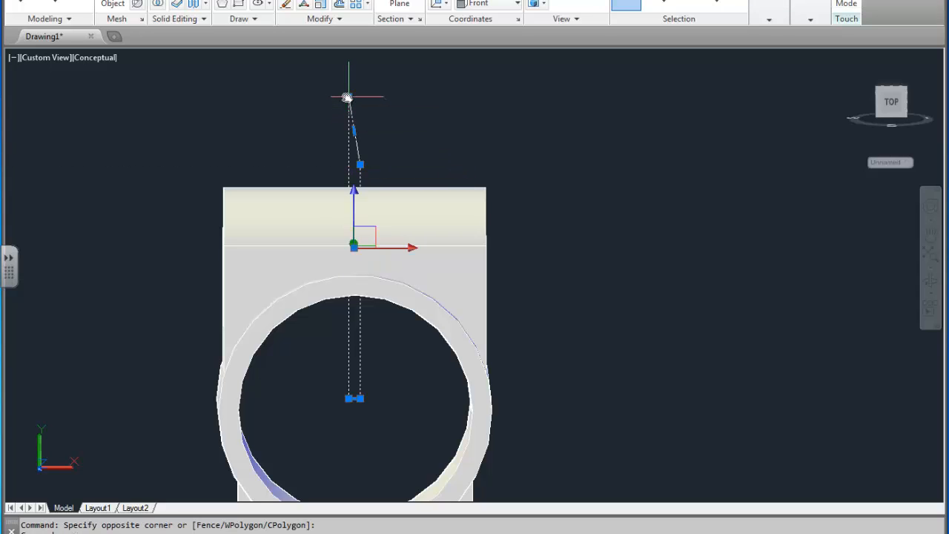
left_click(360, 164)
left_click(360, 89)
key("Escape")
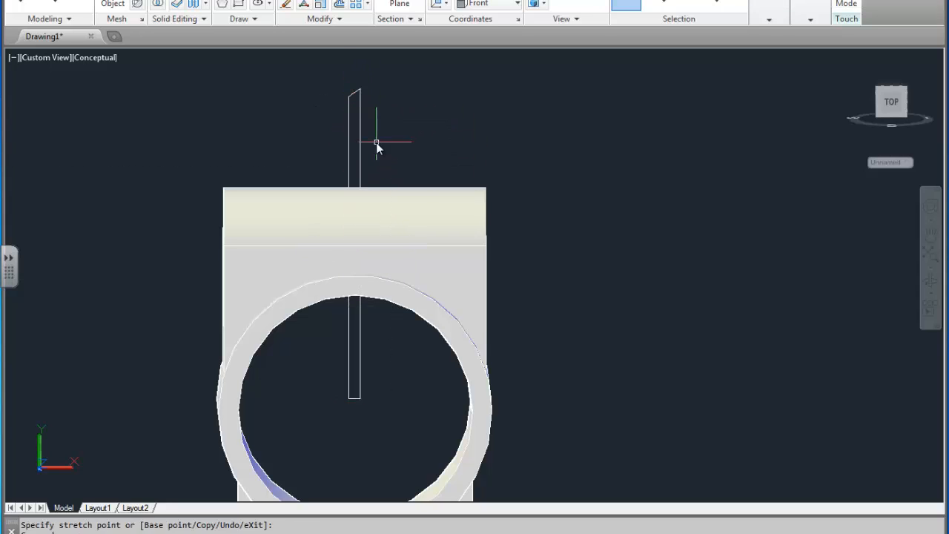
scroll(376, 143, "down", 3)
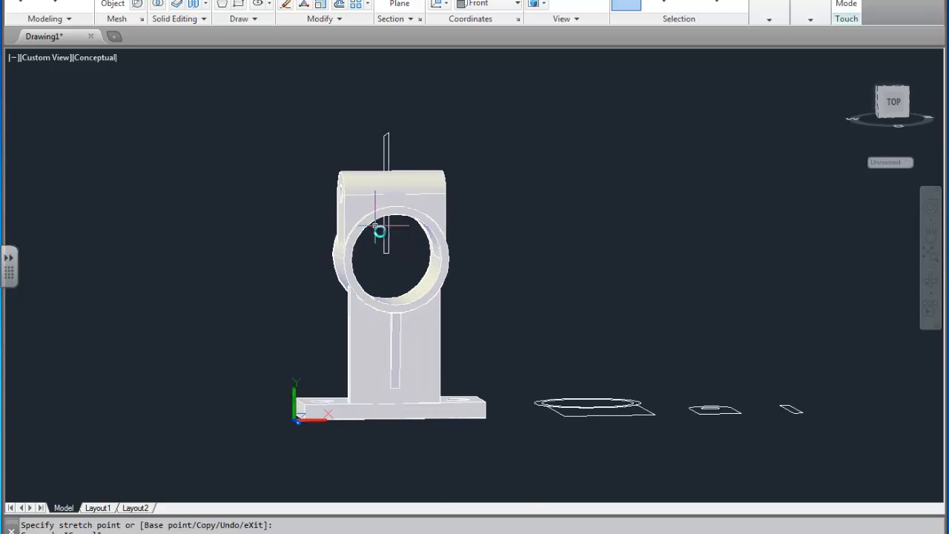
Extrude the narrow upright rectangle freely through the top block and well beyond its opposite side.
middle_click_drag(375, 225, 456, 282, "shift")
middle_click_drag(492, 246, 340, 169)
scroll(351, 190, "up", 4)
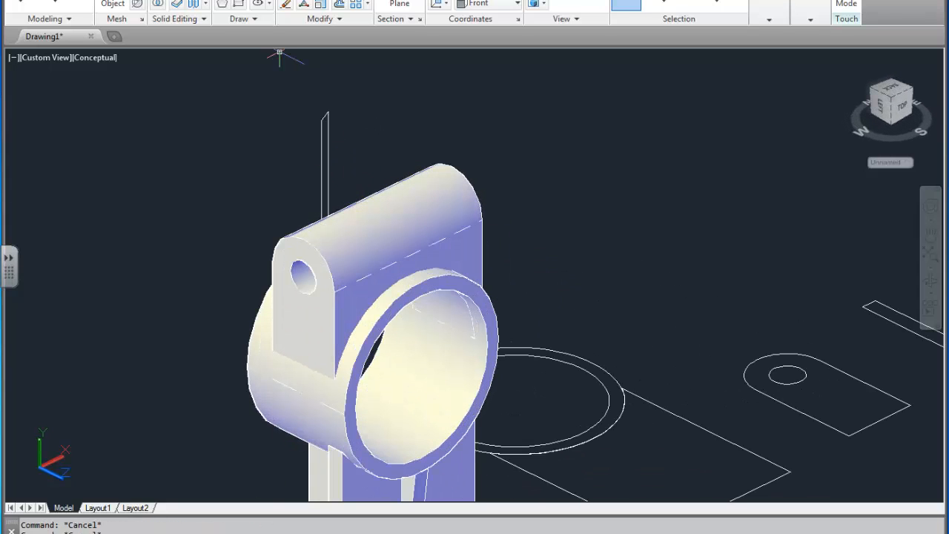
left_click(321, 128)
key("Return")
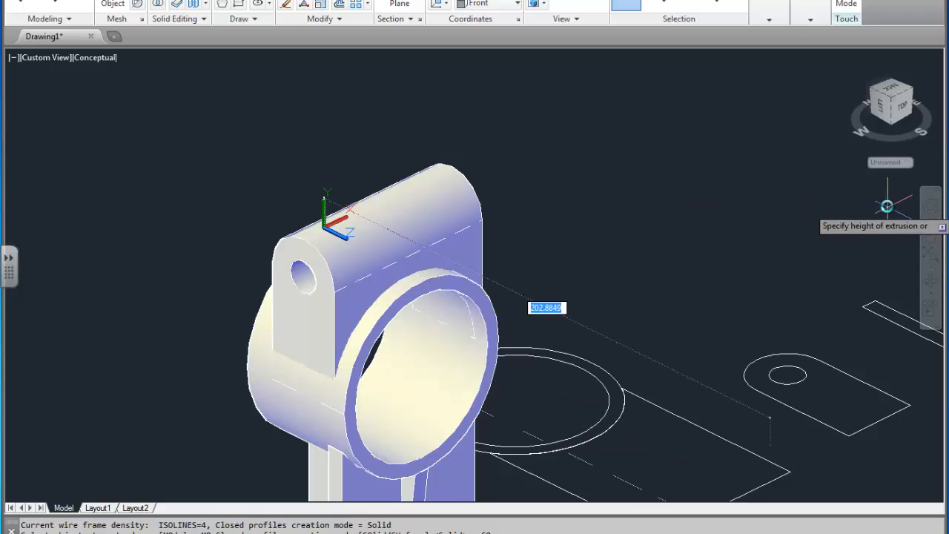
left_click(749, 200)
Subtract the thin extruded plate from the top block and cylinder to cut the clamping slot.
middle_click_drag(633, 195, 738, 192, "shift")
scroll(752, 242, "up", 7)
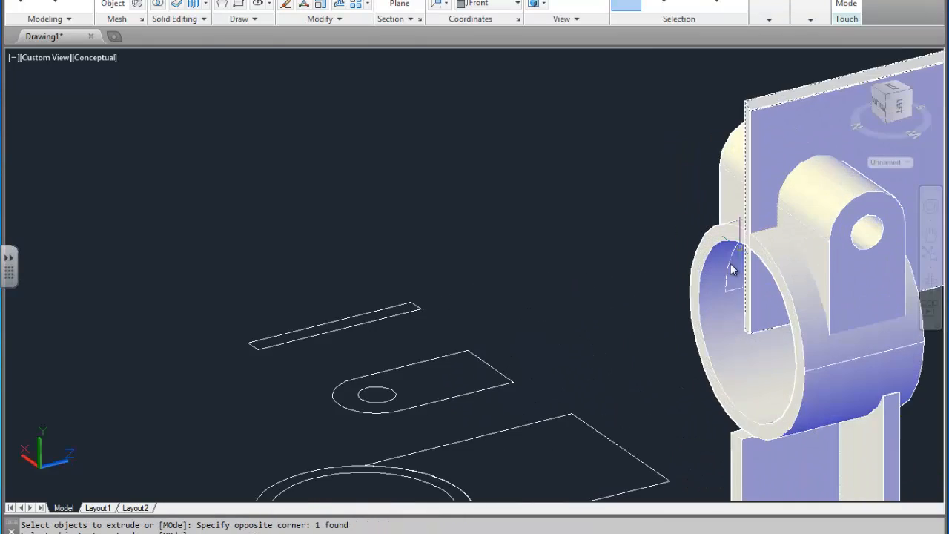
scroll(784, 236, "down", 5)
middle_click_drag(712, 237, 408, 243)
scroll(538, 248, "up", 2)
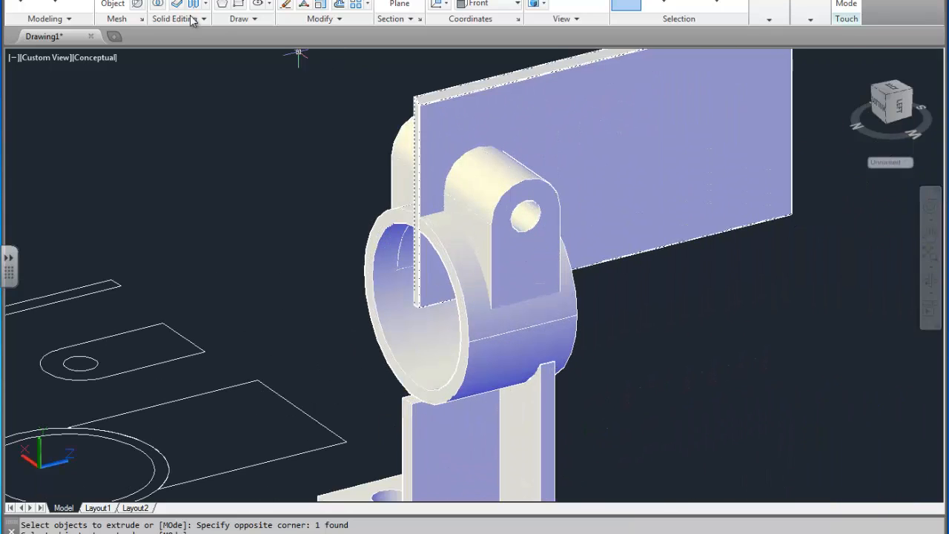
left_click(461, 266)
left_click(490, 240)
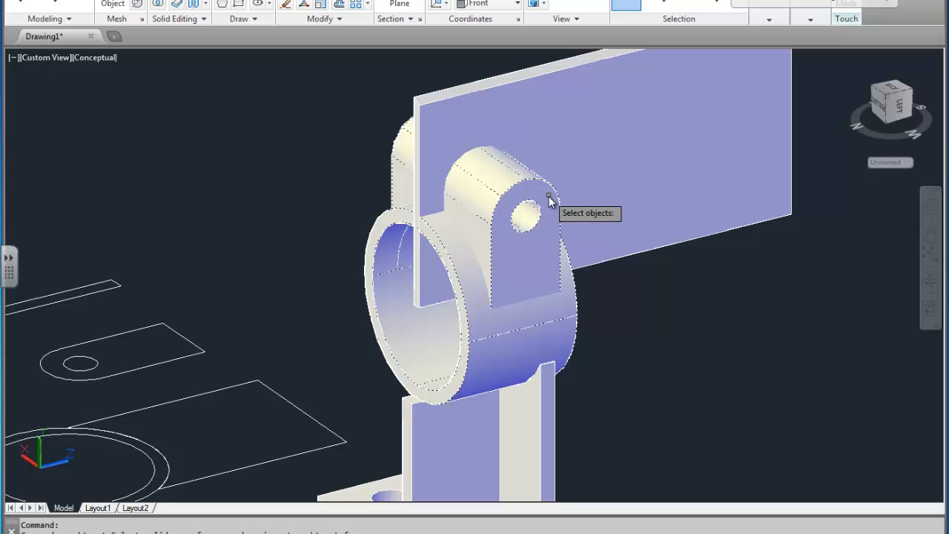
key("Return")
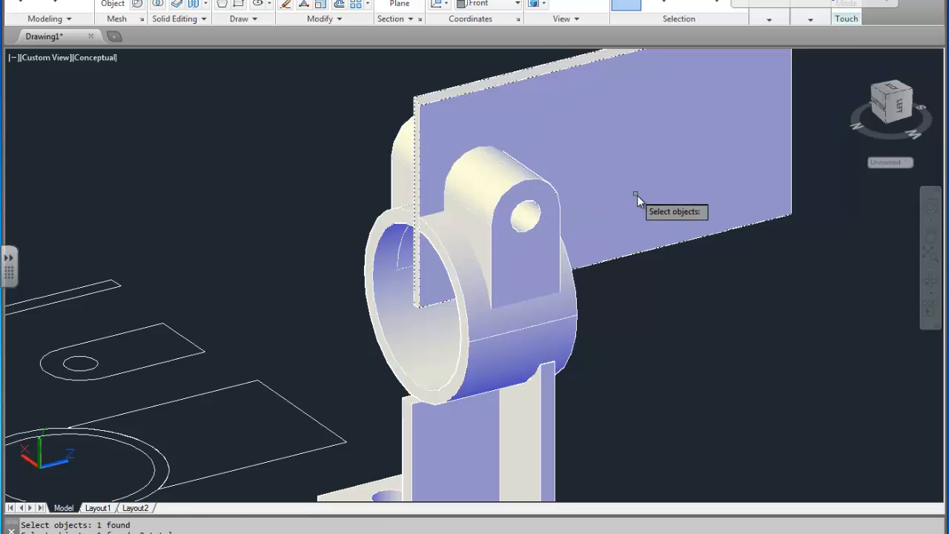
left_click(637, 195)
key("Return")
Examine the slot through the top block, the cylinder's bore and the column from the front.
middle_click_drag(637, 195, 488, 207, "shift")
scroll(275, 231, "down", 5)
scroll(312, 196, "up", 4)
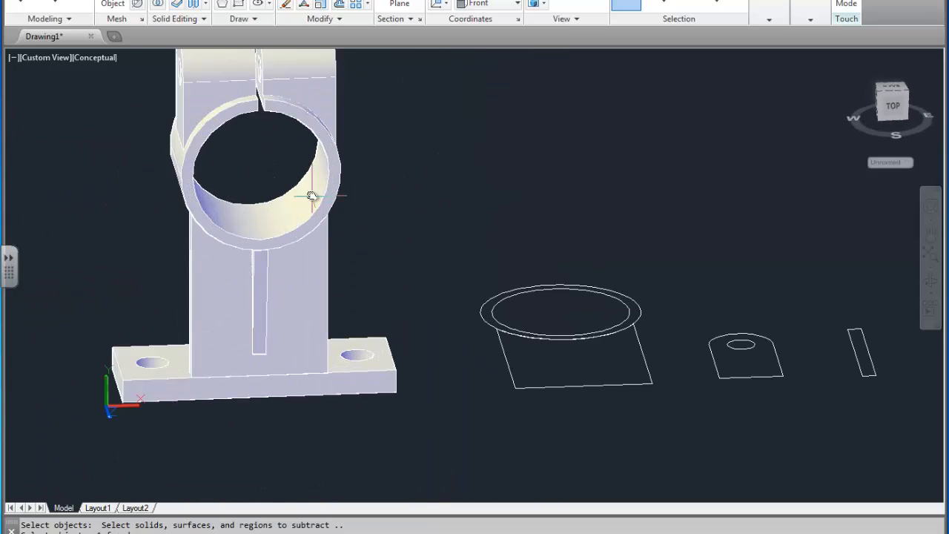
middle_click_drag(312, 196, 481, 299)
scroll(481, 299, "up", 2)
scroll(481, 299, "down", 3)
middle_click_drag(443, 269, 456, 193, "shift")
scroll(504, 322, "up", 1)
middle_click_drag(505, 323, 493, 282)
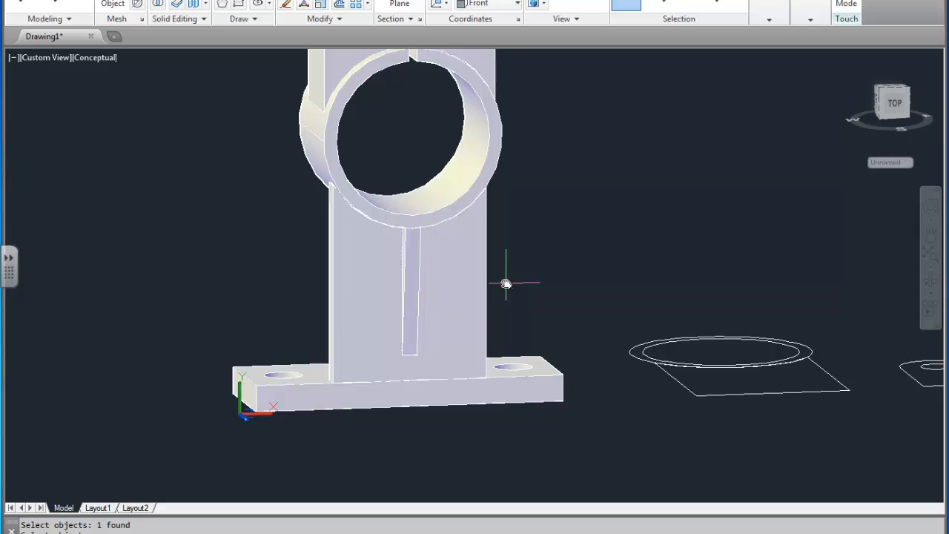
scroll(506, 283, "down", 4)
Copy the whole bracket into the empty space on the side away from the flat profiles.
left_click(494, 202)
left_click(358, 400)
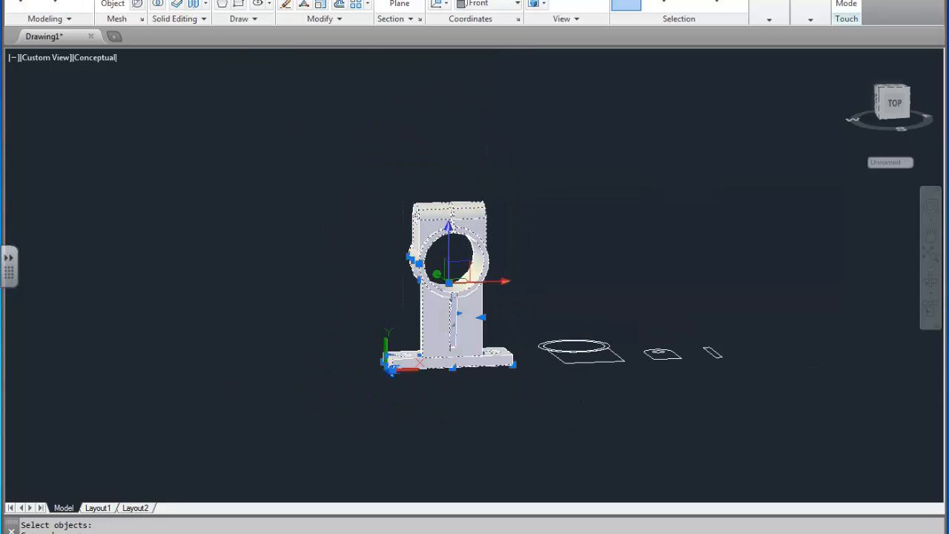
left_click(506, 168)
left_click(171, 194)
right_click(229, 201)
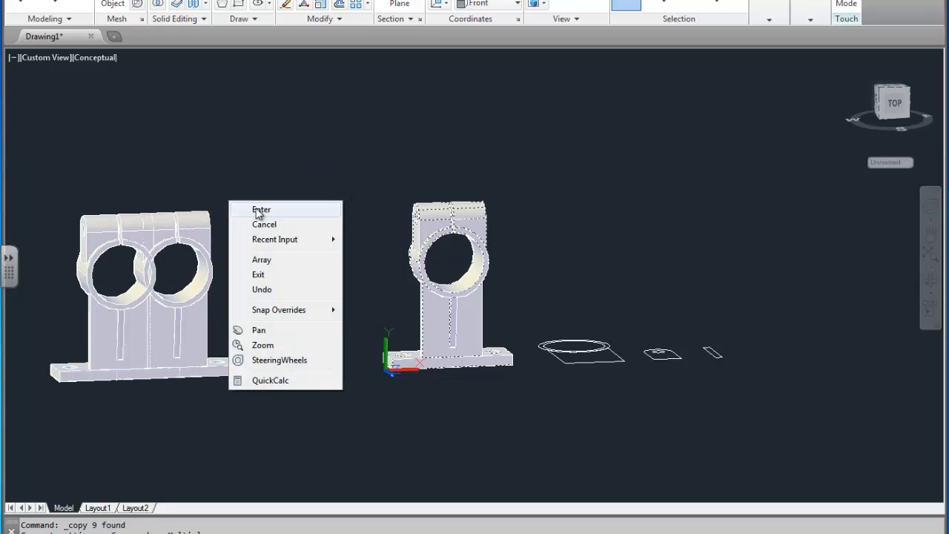
left_click(258, 212)
Union the top block and cylinder with the column and the base plate.
middle_click_drag(444, 253, 335, 270)
scroll(334, 269, "up", 2)
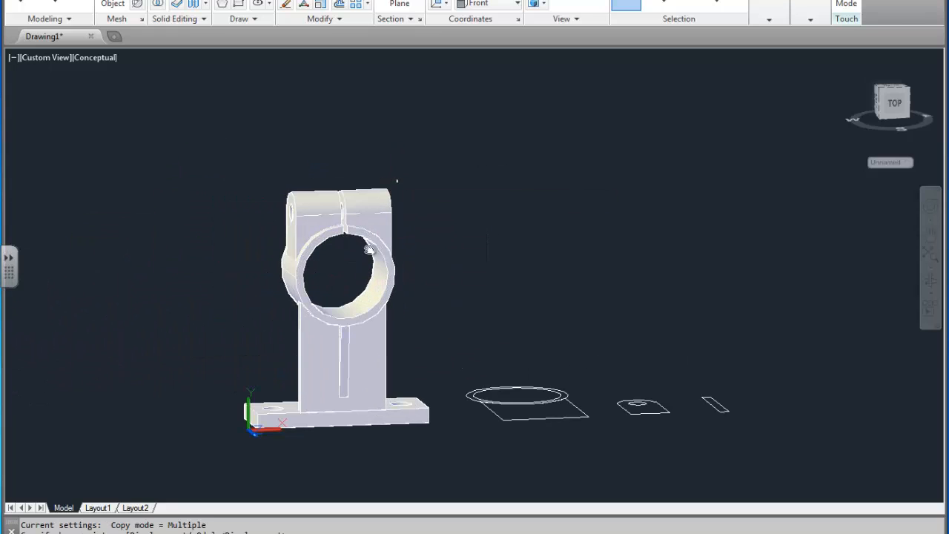
left_click(396, 180)
left_click(258, 428)
left_click(157, 3)
left_click(351, 203)
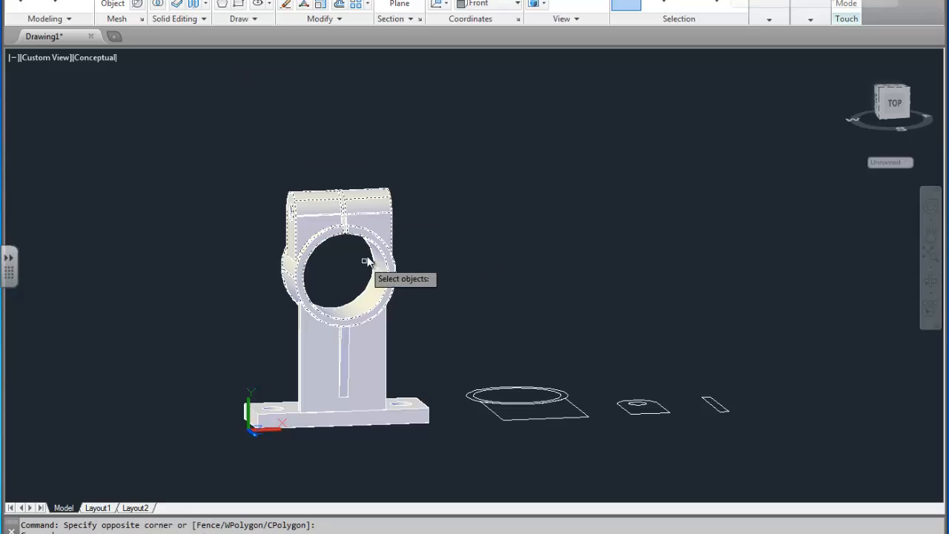
left_click(372, 264)
left_click(384, 331)
left_click(393, 407)
left_click(414, 409)
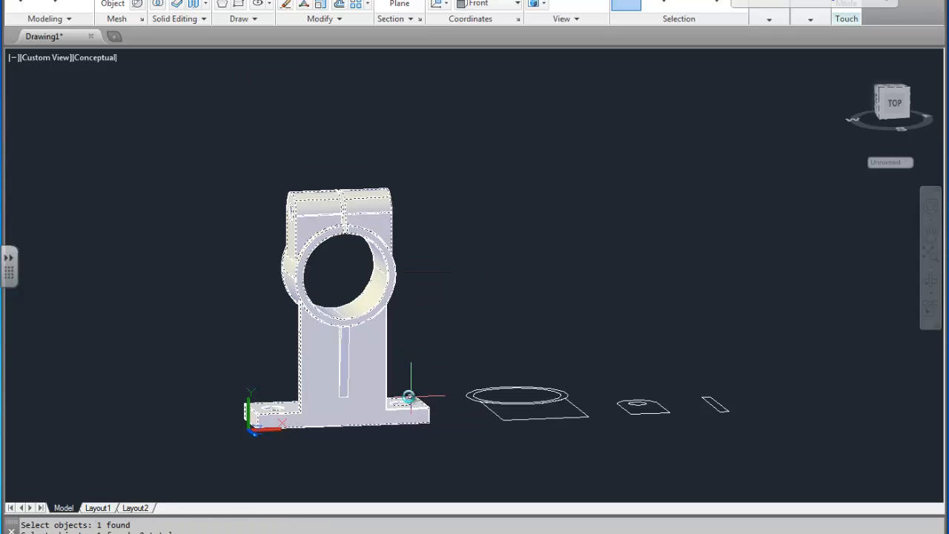
scroll(345, 369, "up", 3)
key("Escape")
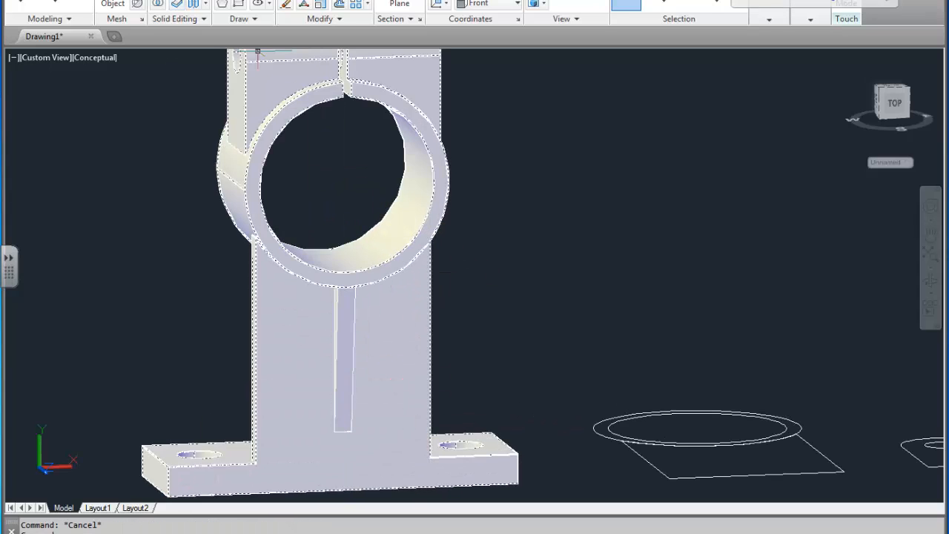
Union the narrow vertical rib below the cylinder with the rest of the bracket.
left_click(158, 4)
left_click(327, 258)
left_click(338, 312)
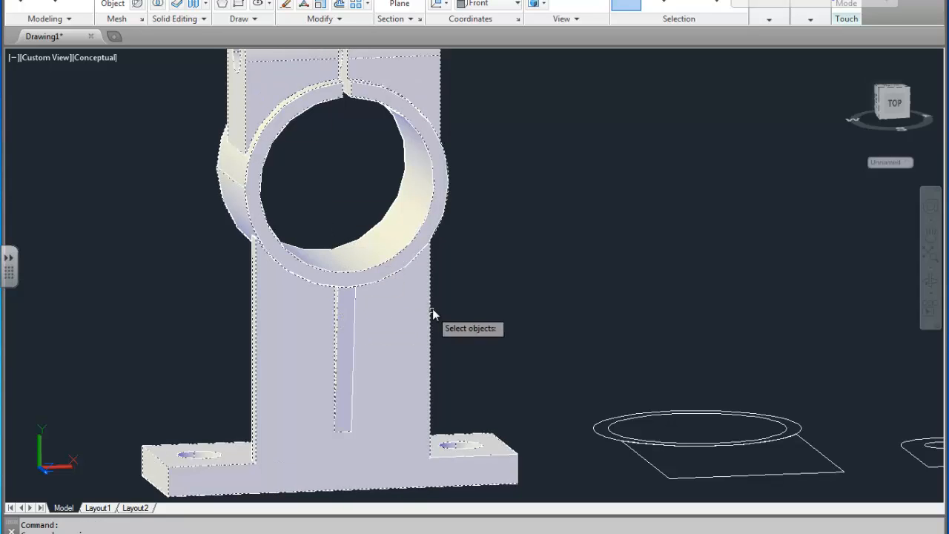
key("Return")
left_click(384, 327)
scroll(359, 230, "down", 3)
key("Escape")
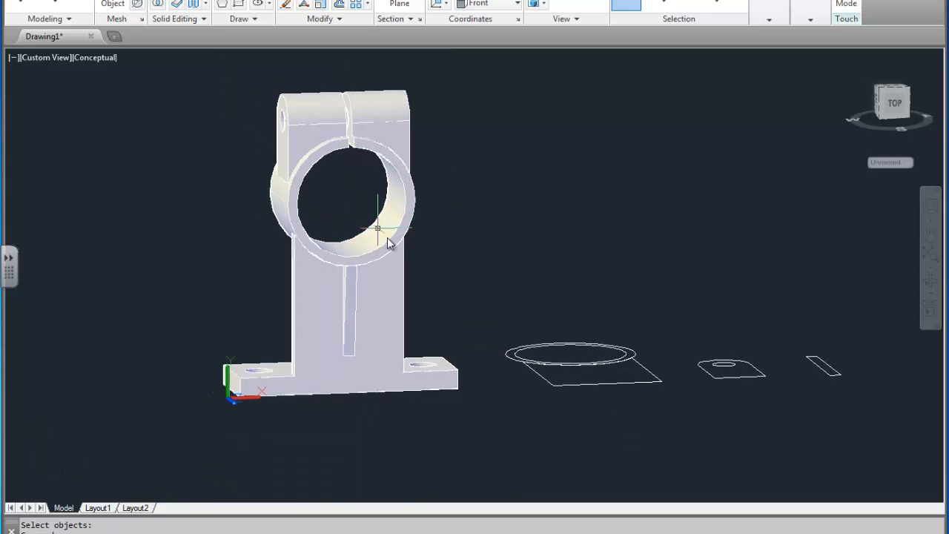
Fillet the four vertical corner edges of the base plate with a radius of 6.
middle_click_drag(398, 251, 324, 130, "shift")
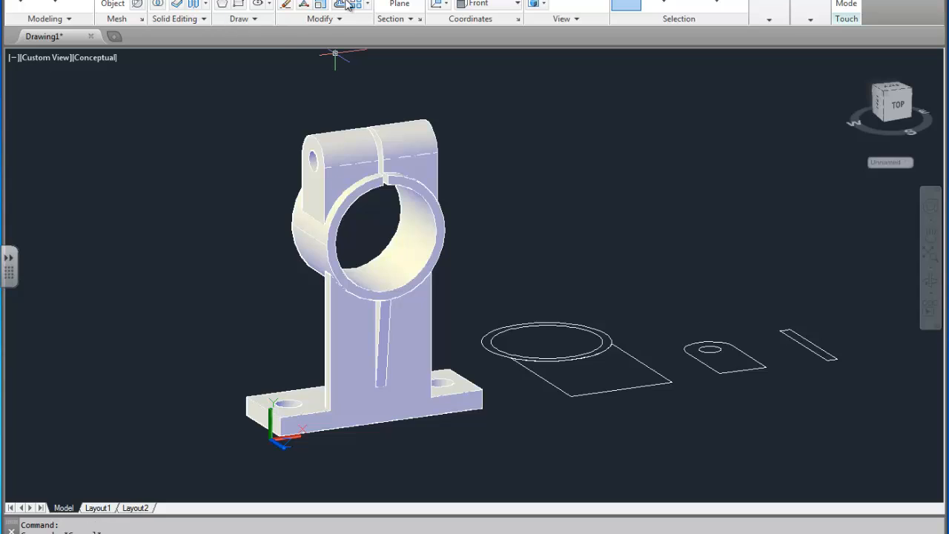
left_click(83, 1)
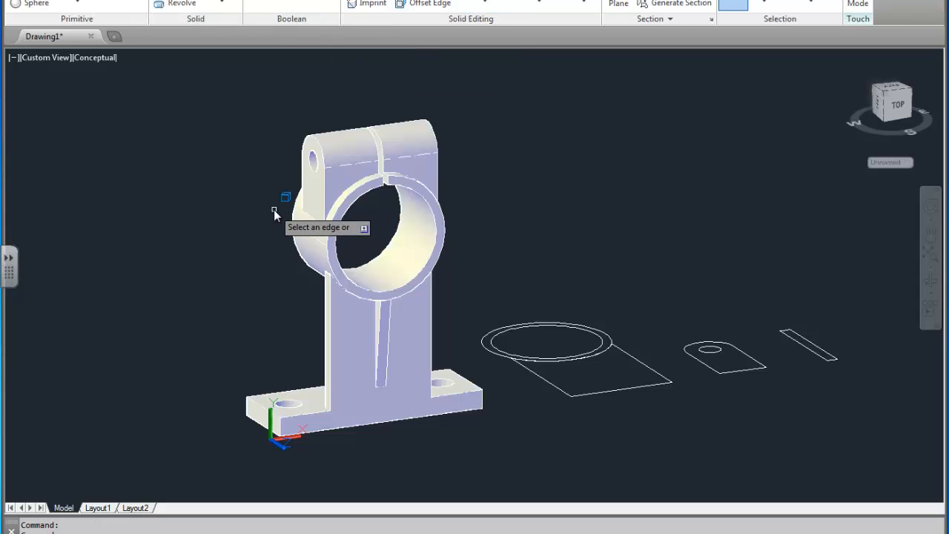
middle_click_drag(273, 209, 278, 163)
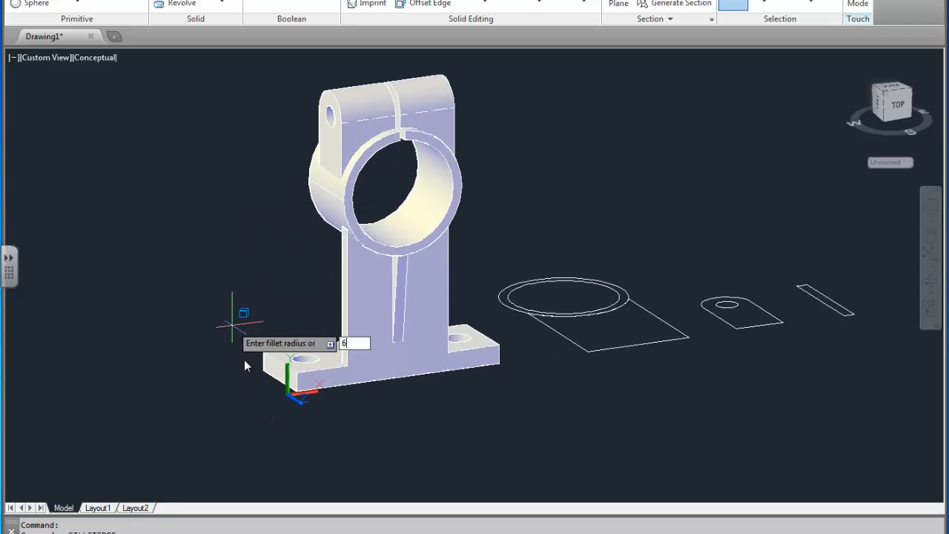
key("Return")
type("R")
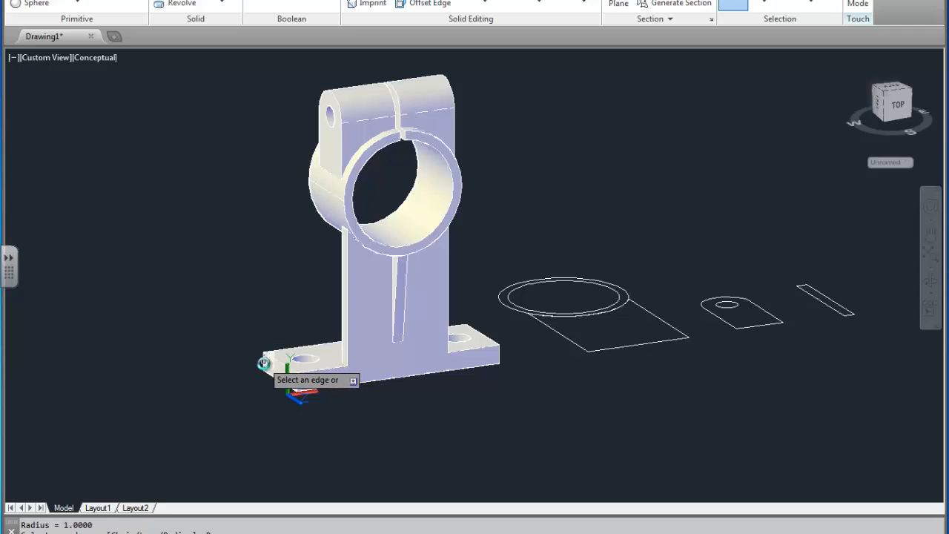
key("Return")
type("6")
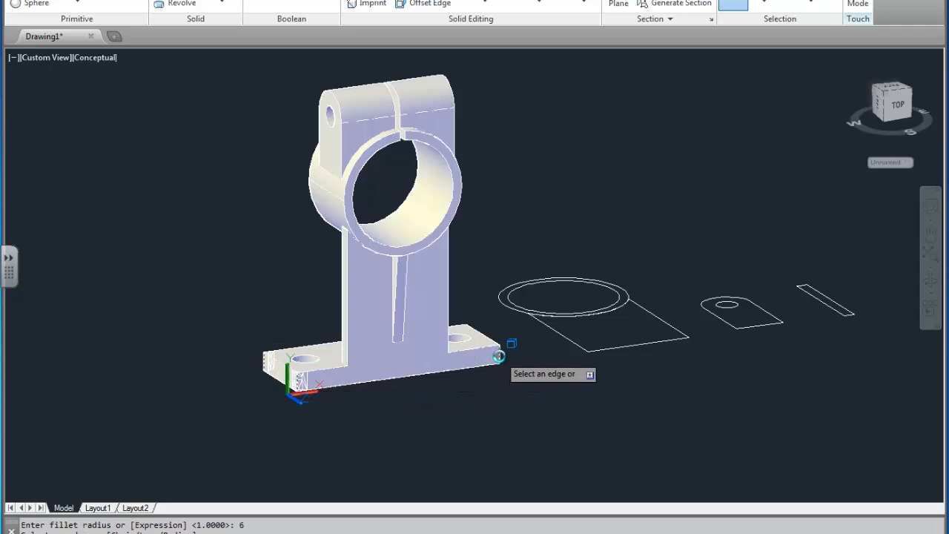
key("Return")
mouse_move(526, 370)
middle_mouse_down("shift")
mouse_move(455, 383)
mouse_move(473, 310)
middle_mouse_up("shift")
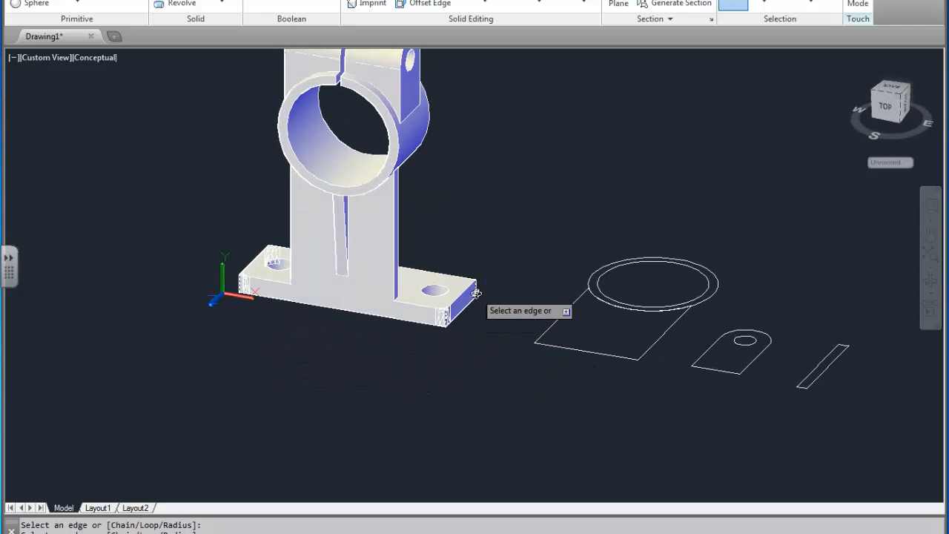
left_click(475, 290)
key("Return")
key("Return")
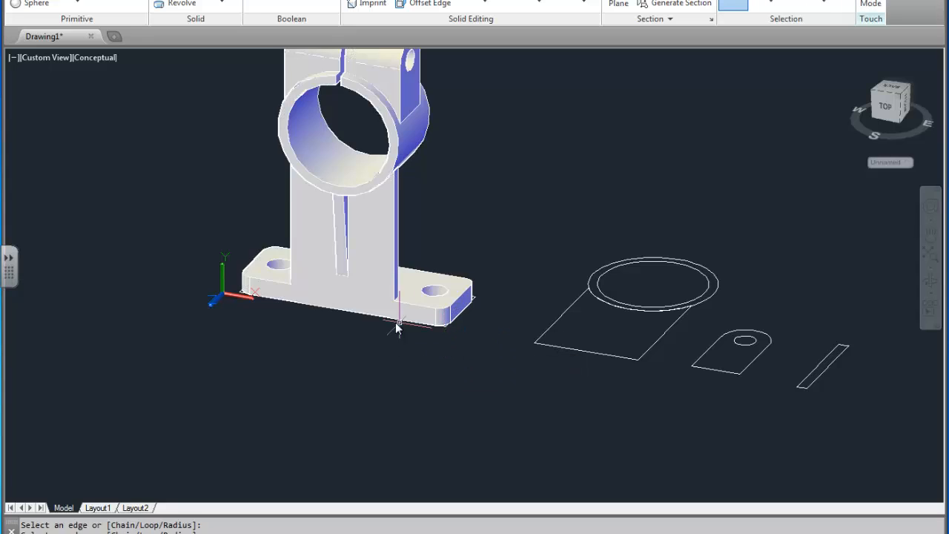
Fillet both inner edges where the column's sides meet the base plate with a radius of 16.
middle_click_drag(397, 326, 351, 381, "shift")
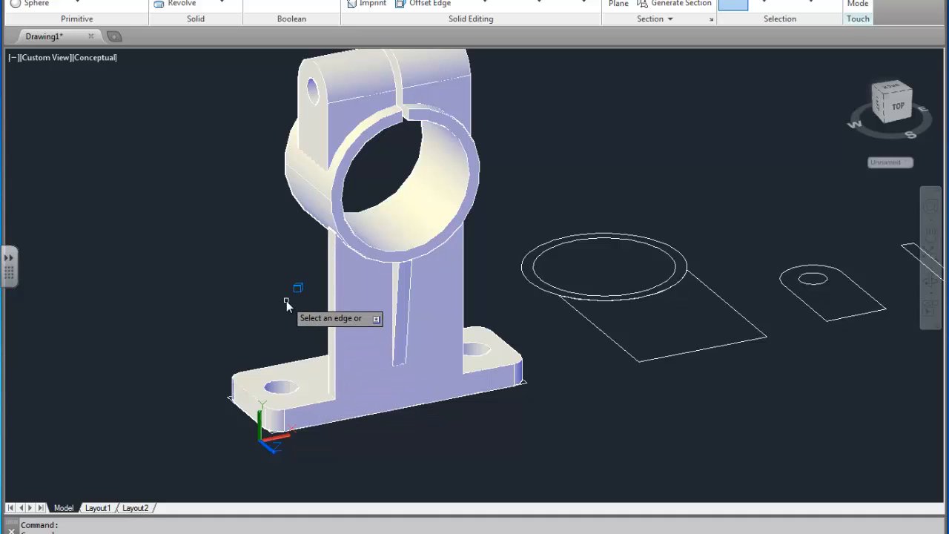
type("r")
key("Return")
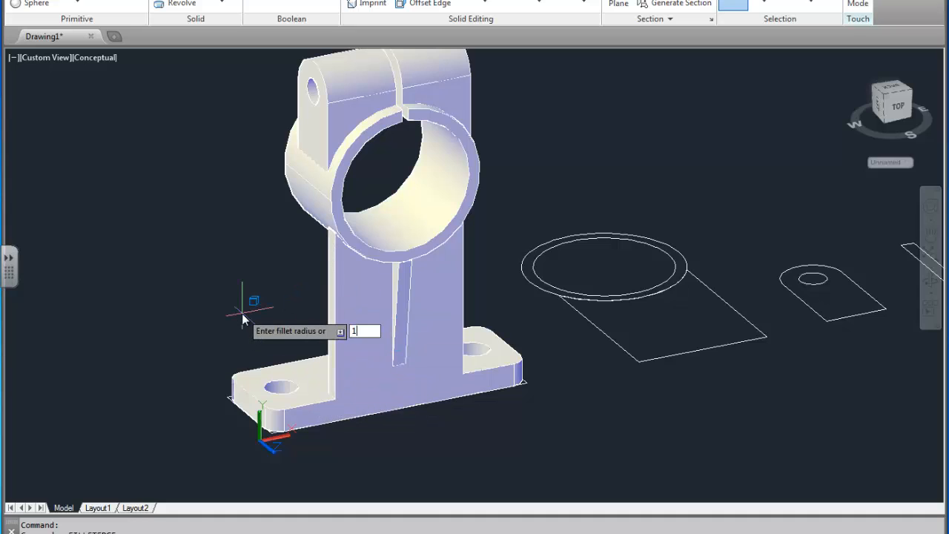
type("6")
key("Return")
scroll(276, 345, "up", 4)
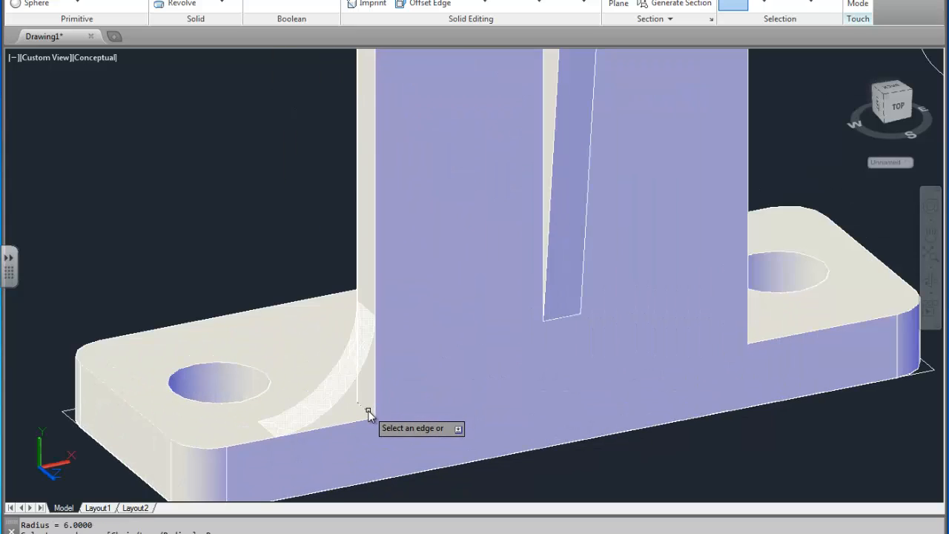
scroll(510, 370, "down", 4)
middle_click_drag(600, 351, 313, 284)
scroll(419, 330, "up", 3)
left_click(307, 272)
scroll(324, 284, "down", 2)
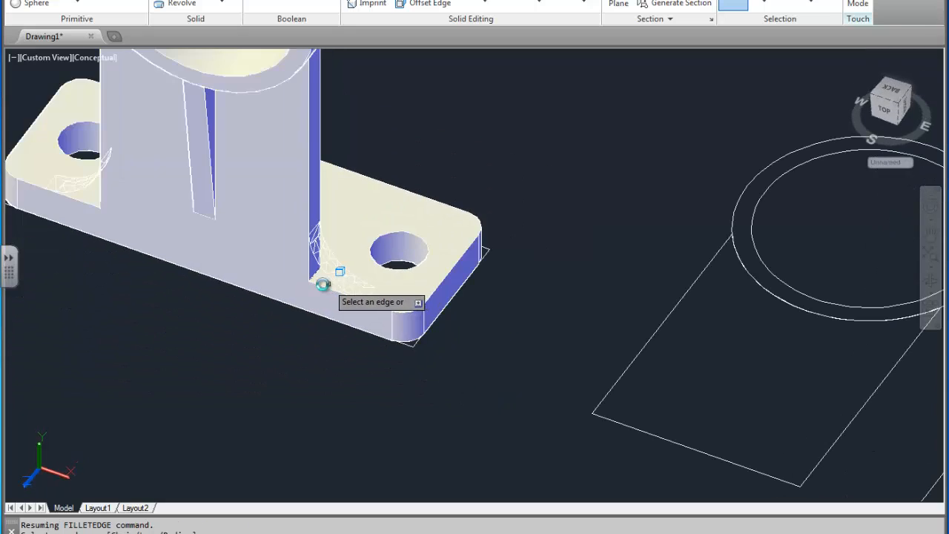
scroll(288, 282, "down", 5)
middle_click_drag(289, 282, 307, 212, "shift")
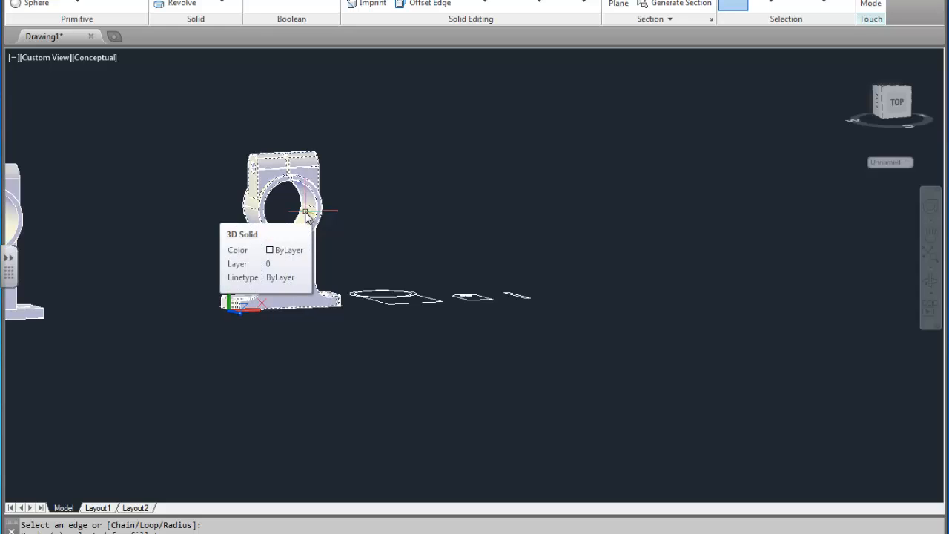
middle_click_drag(284, 195, 304, 241, "shift")
scroll(252, 215, "up", 6)
scroll(304, 229, "up", 2)
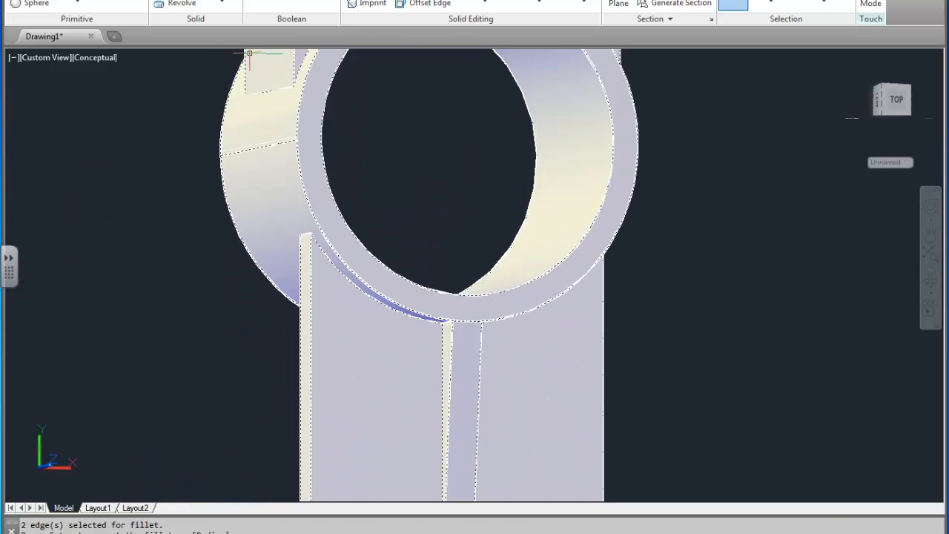
key("Return")
Try to fillet the edge where the column's side meets the cylinder.
key("Return")
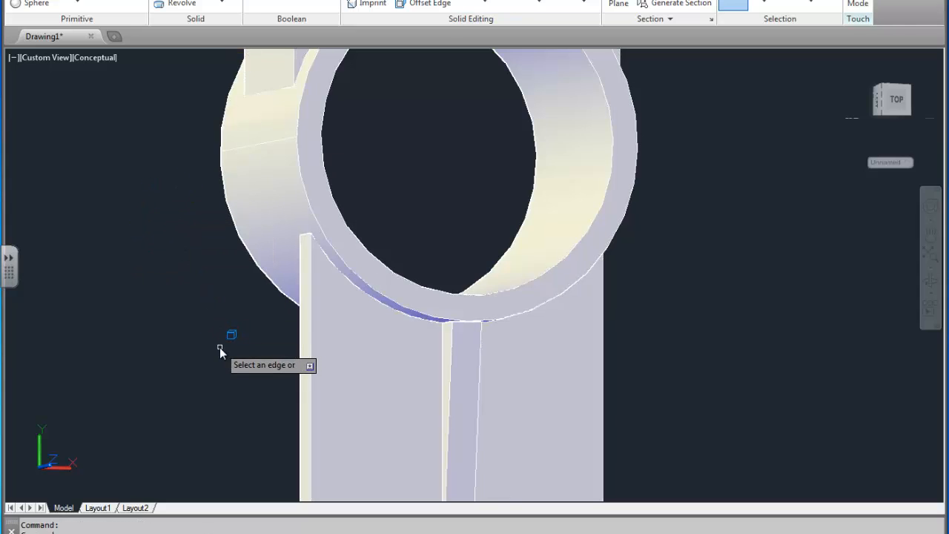
type("R")
key("Return")
key("Return")
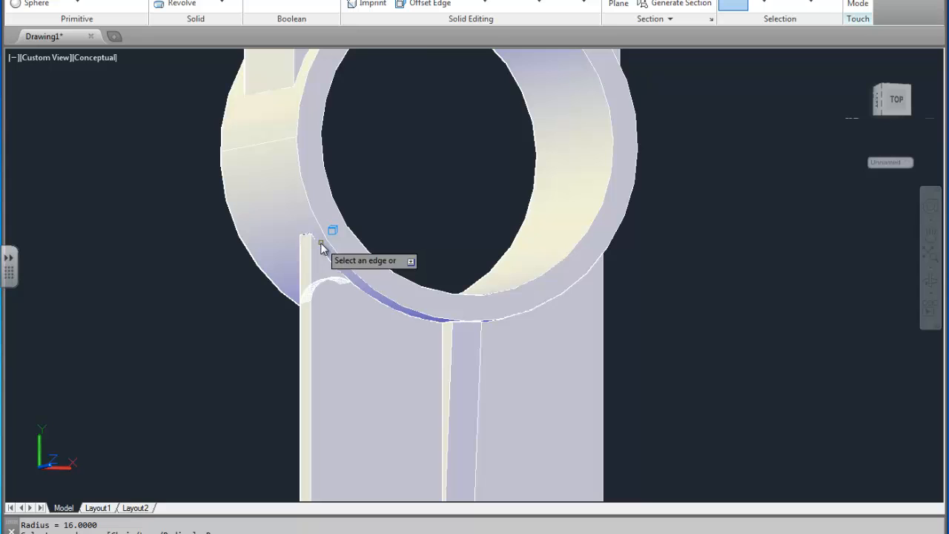
left_click(320, 242)
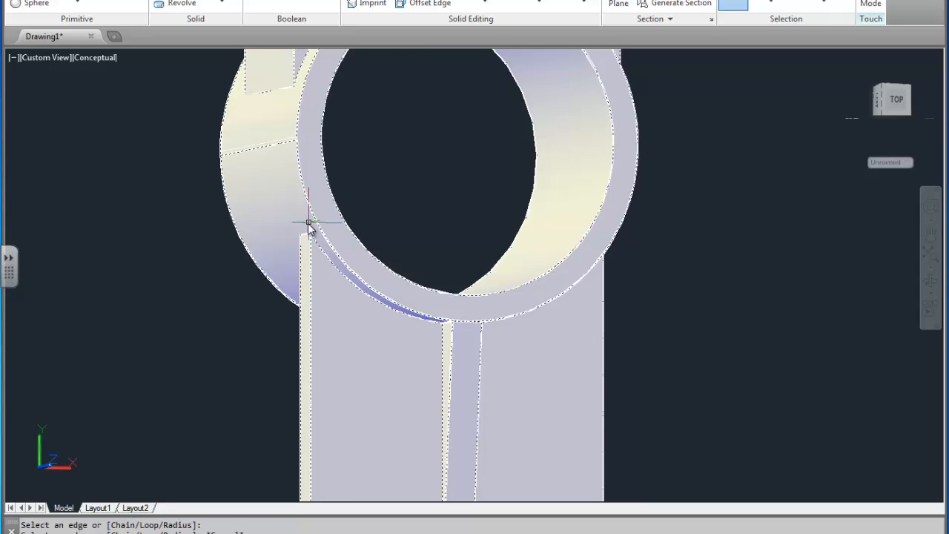
key("Return")
middle_click_drag(296, 227, 377, 309, "shift")
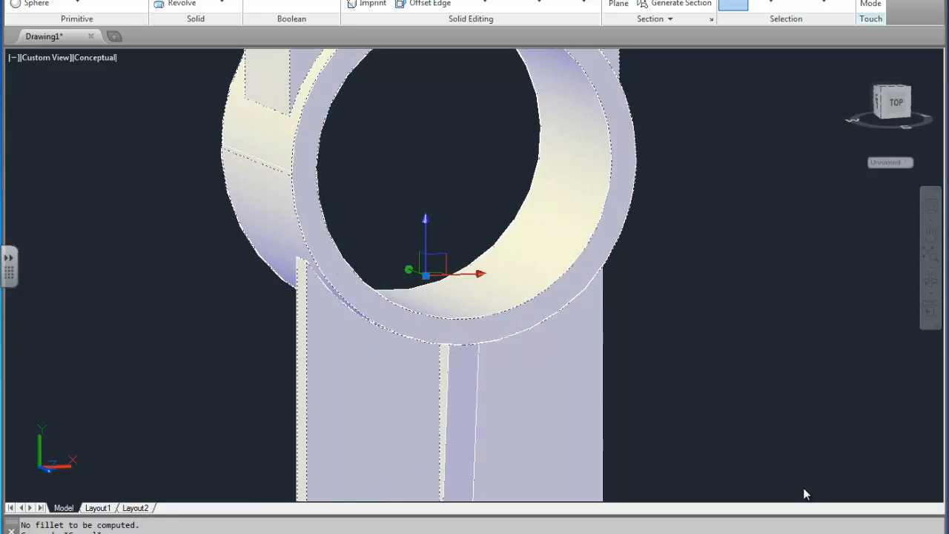
key("Escape")
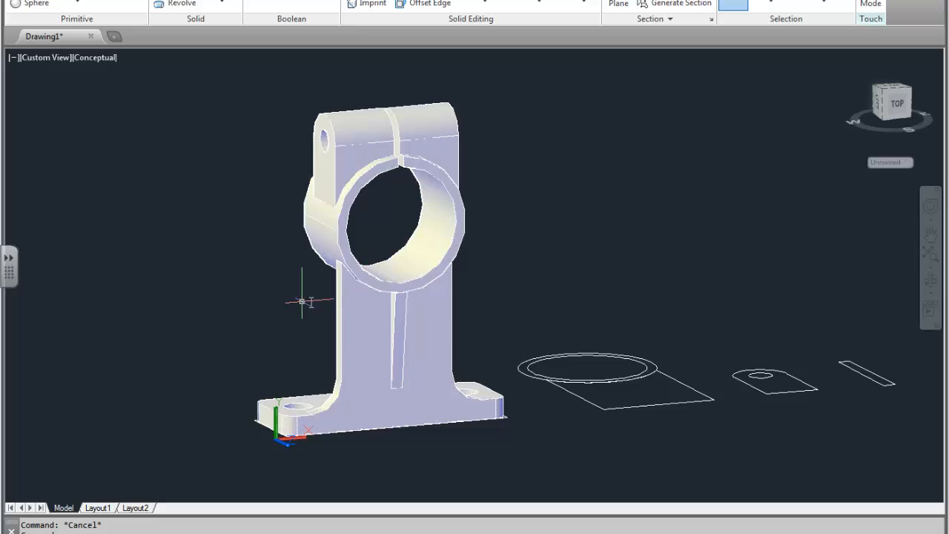
Delete all the leftover 2D profiles lying beside the bracket, keeping only the solid model.
middle_click_drag(391, 305, 327, 327)
scroll(394, 314, "down", 2)
middle_click_drag(445, 313, 519, 326, "shift")
left_click(576, 224)
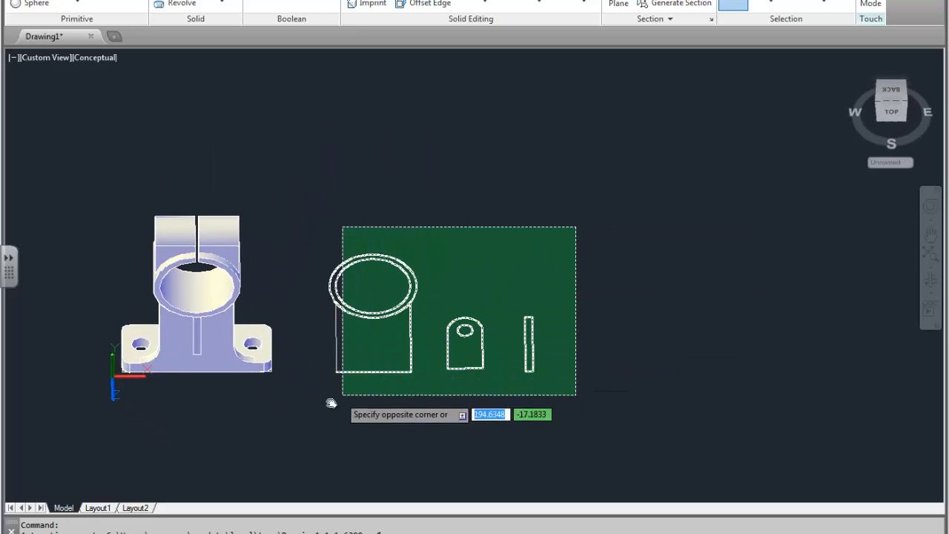
left_click(330, 397)
key("Delete")
middle_click_drag(452, 350, 548, 328)
scroll(547, 328, "down", 2)
middle_click_drag(464, 334, 454, 275, "shift")
middle_click_drag(203, 288, 309, 318)
key("Delete")
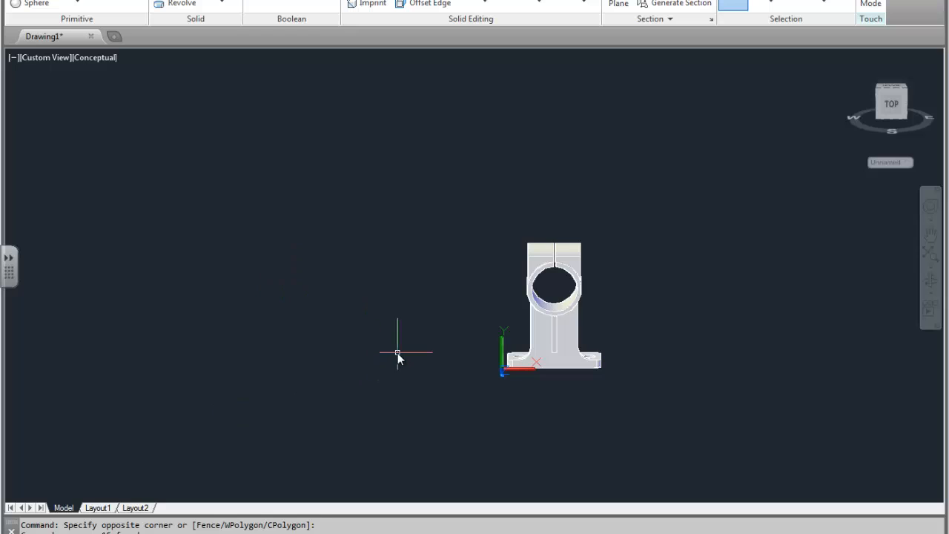
Save the drawing as 411 in the CAD 118 Fall 2014 folder on the My Passport (E:) drive.
middle_click_drag(645, 331, 671, 337, "shift")
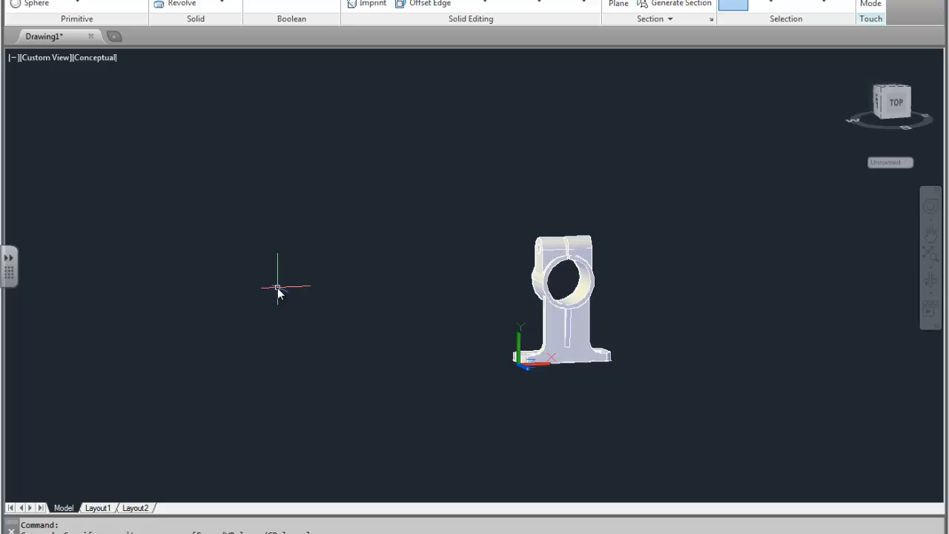
middle_click_drag(611, 312, 430, 341)
scroll(419, 329, "up", 4)
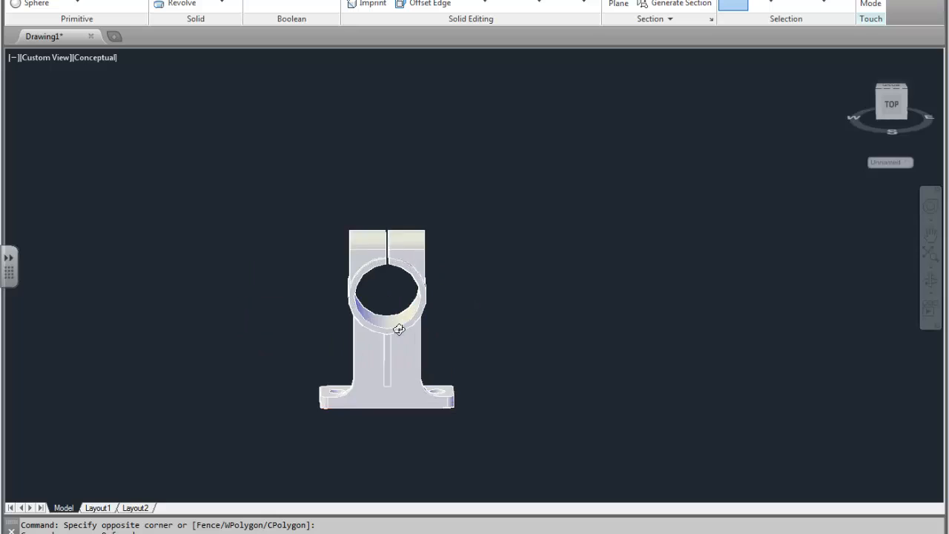
left_click(46, 0)
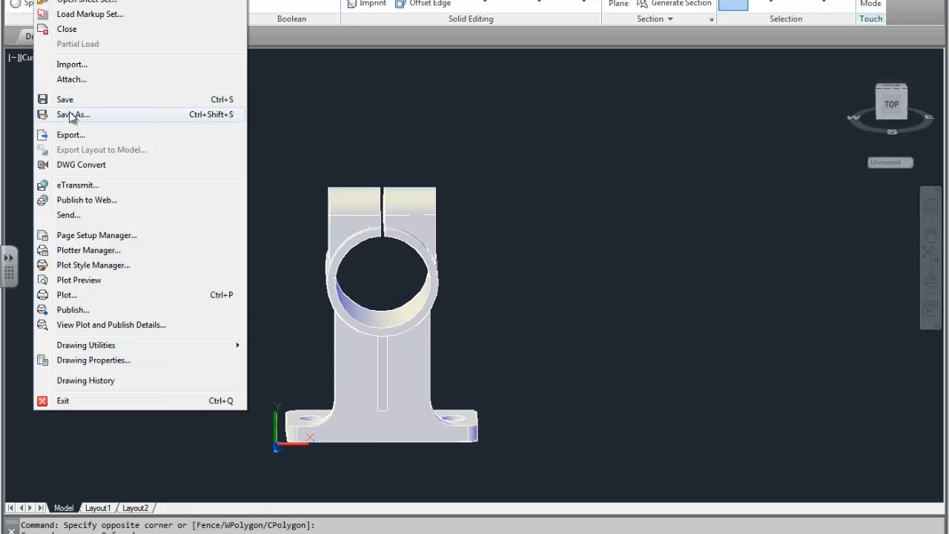
left_click(73, 114)
left_click(297, 343)
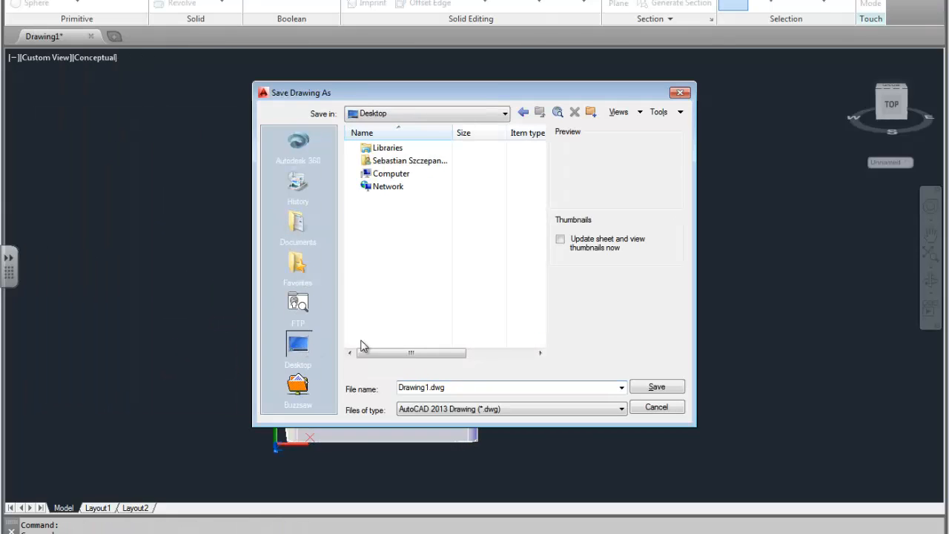
double_click(371, 173)
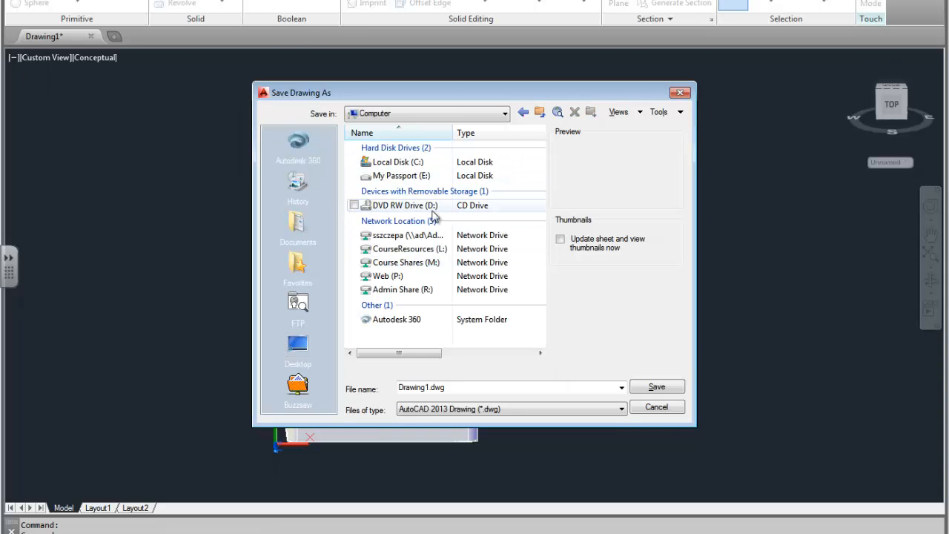
double_click(411, 176)
scroll(462, 275, "down", 3)
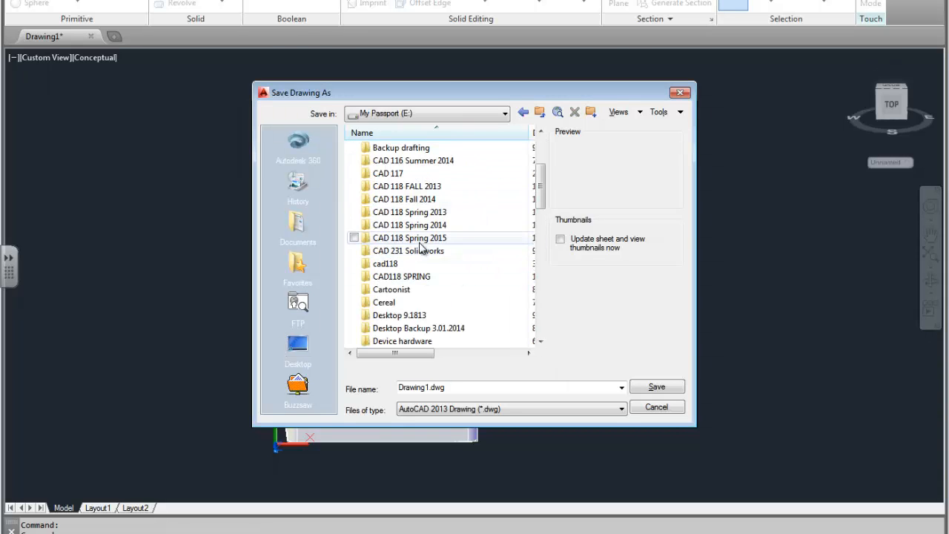
double_click(404, 200)
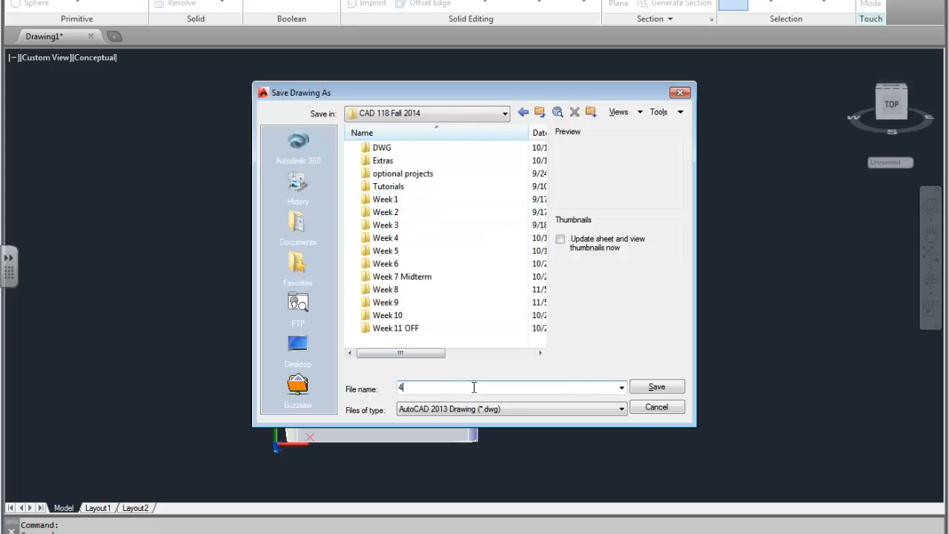
left_click(652, 384)
Set the model to the preset Front view.
middle_click_drag(508, 312, 464, 297)
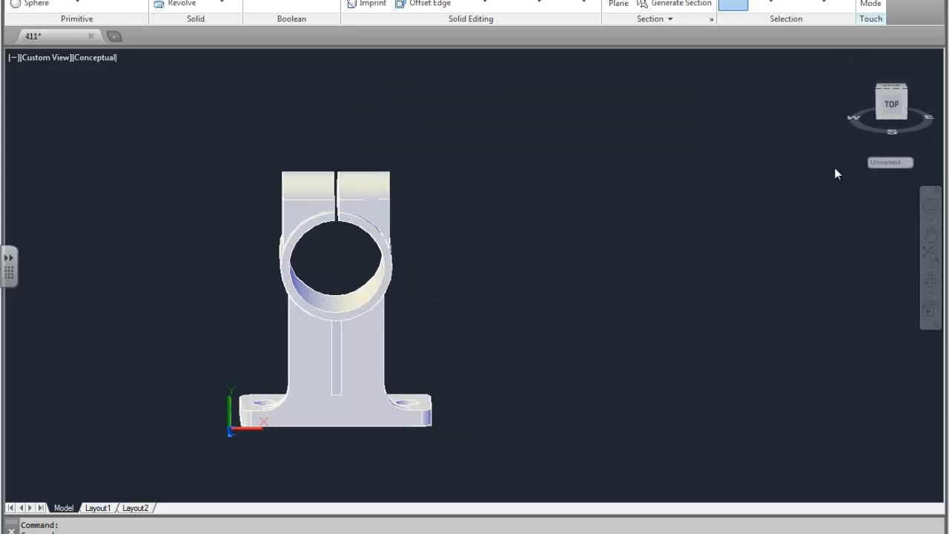
middle_click_drag(482, 334, 450, 312, "shift")
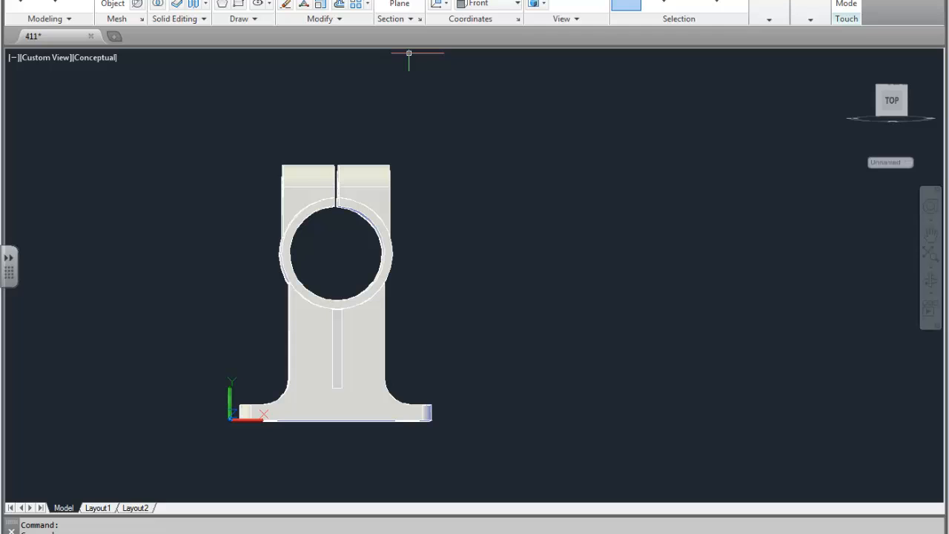
left_click(566, 2)
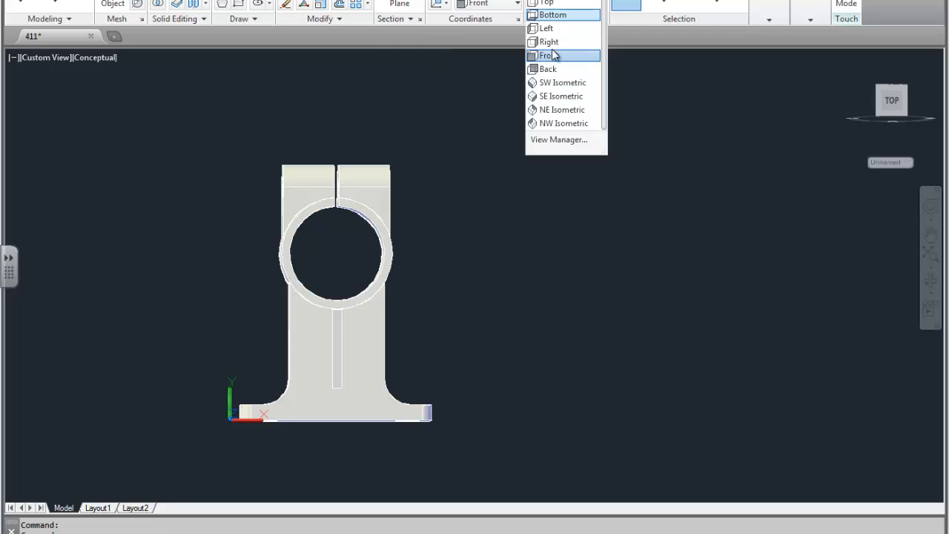
left_click(549, 57)
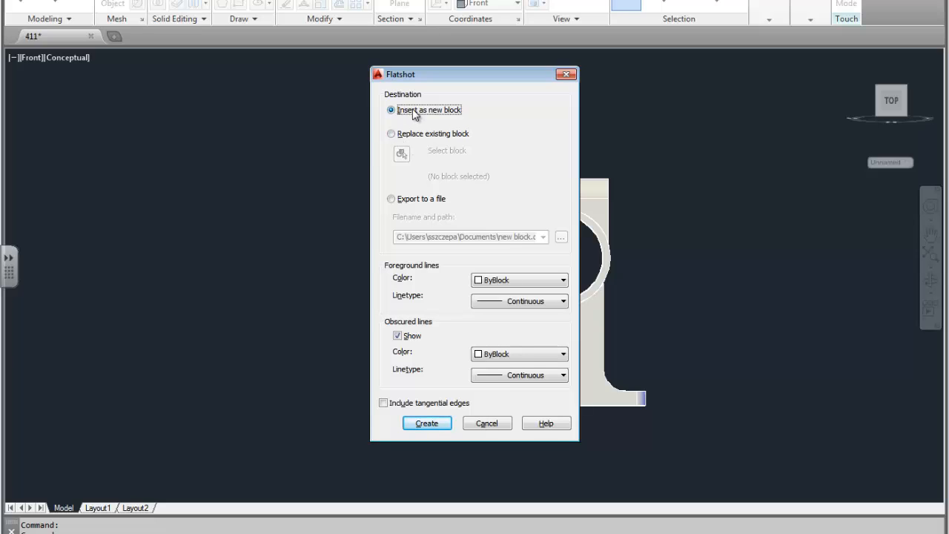
Create a Flatshot of the front view as a new block, placed beside the bracket at scale 1 with 0 rotation.
left_click(431, 425)
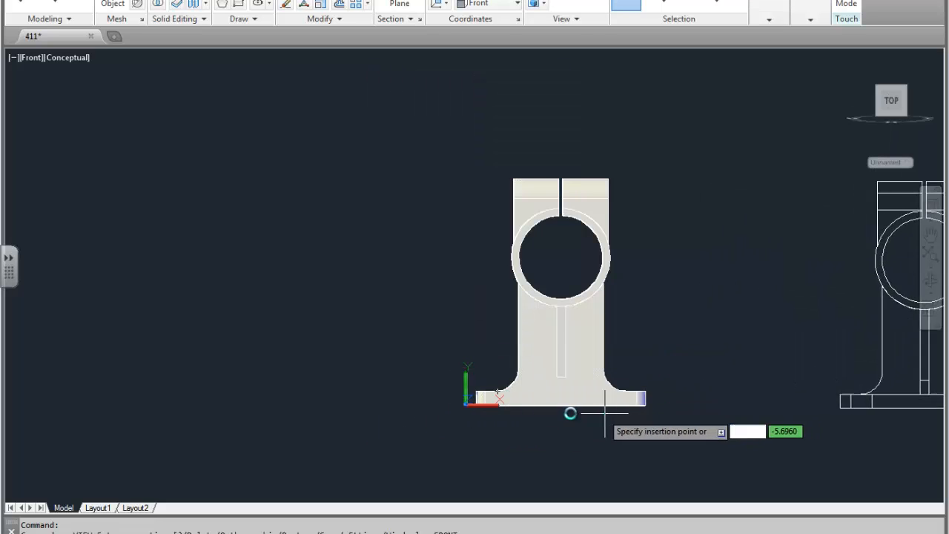
left_click(492, 426)
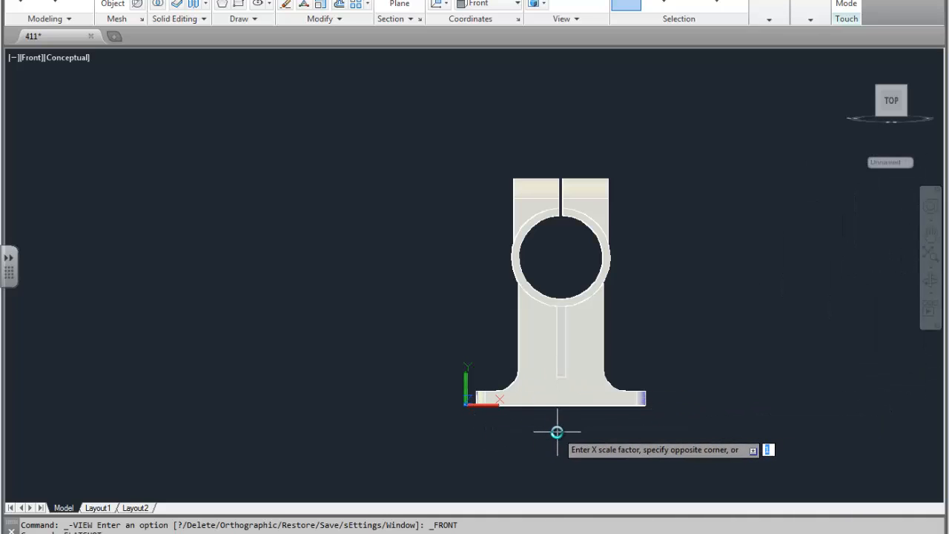
key("Return")
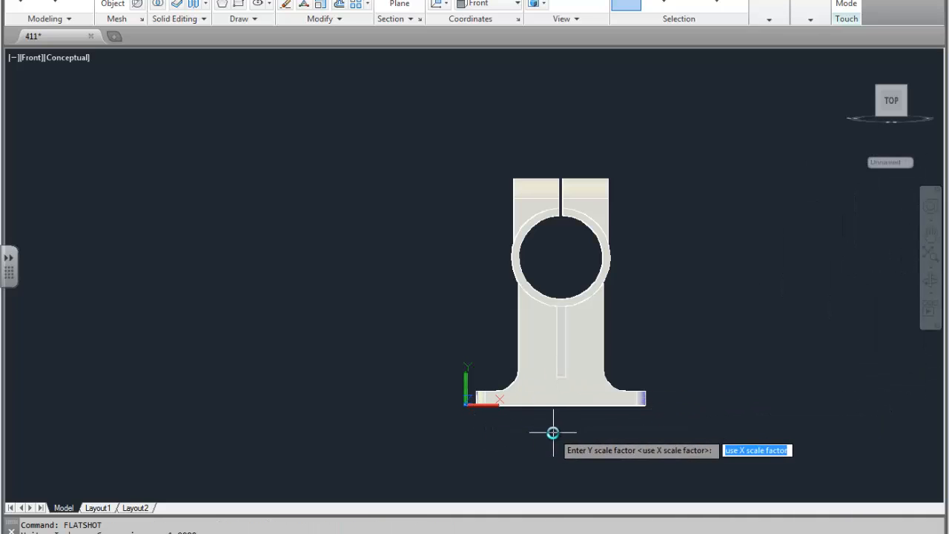
key("Return")
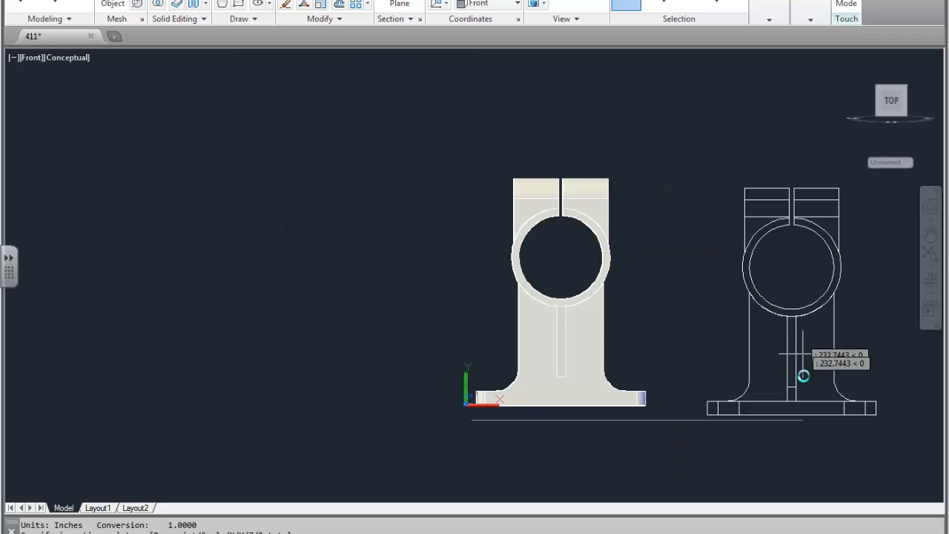
left_click(772, 357)
Switch the model to the preset Left view.
middle_click_drag(821, 381, 508, 332)
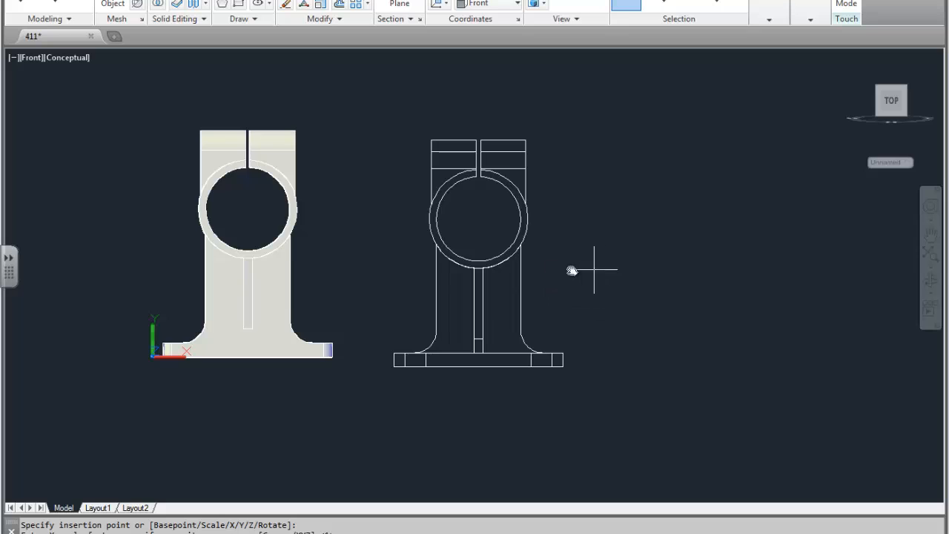
middle_click_drag(568, 282, 558, 165, "shift")
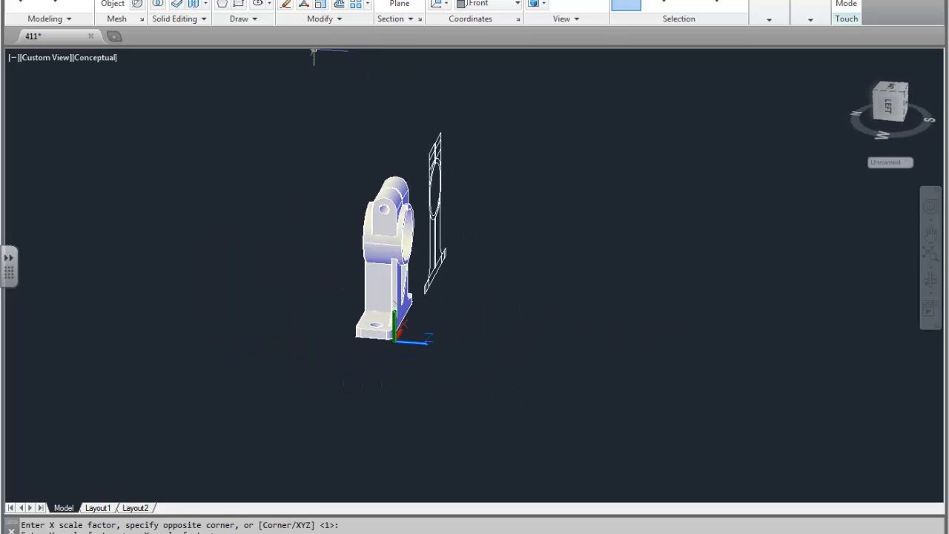
left_click(314, 0)
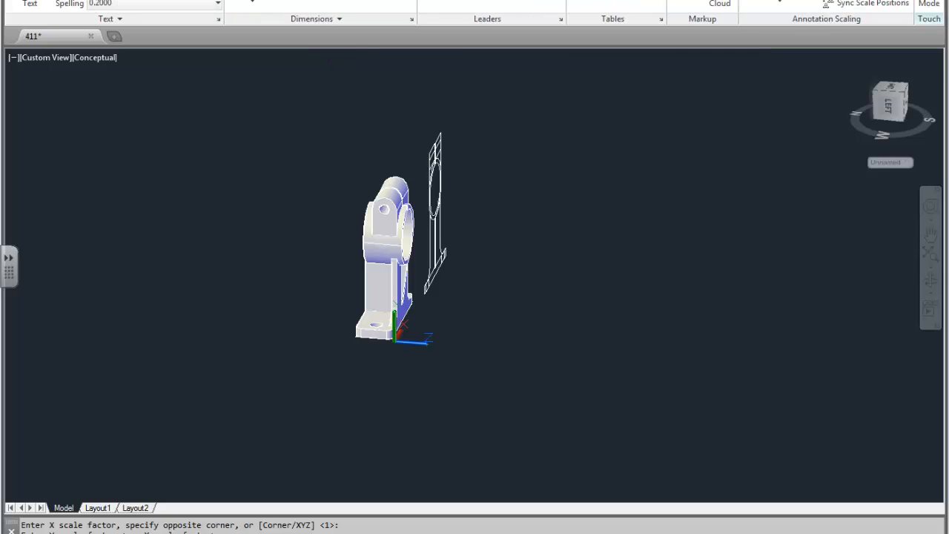
left_click(27, 0)
left_click(567, 0)
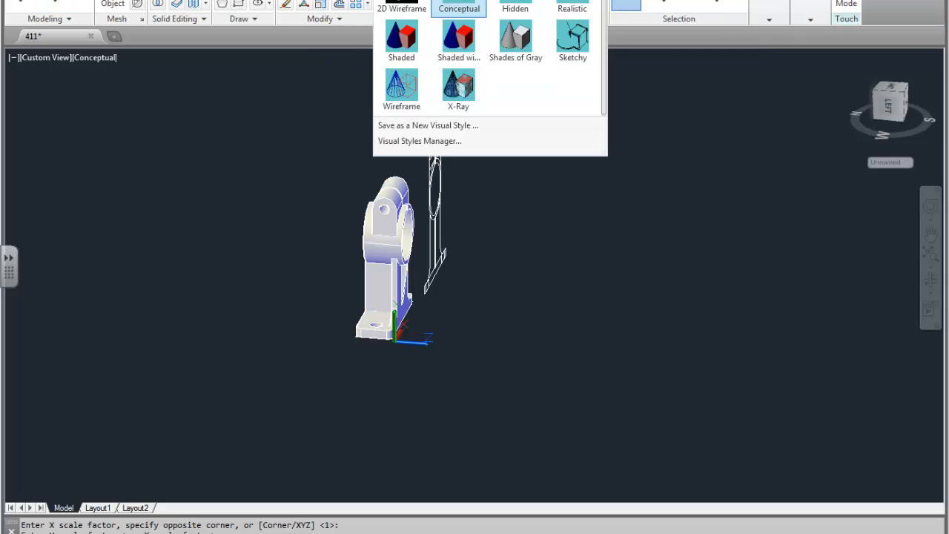
left_click(567, 0)
left_click(568, 0)
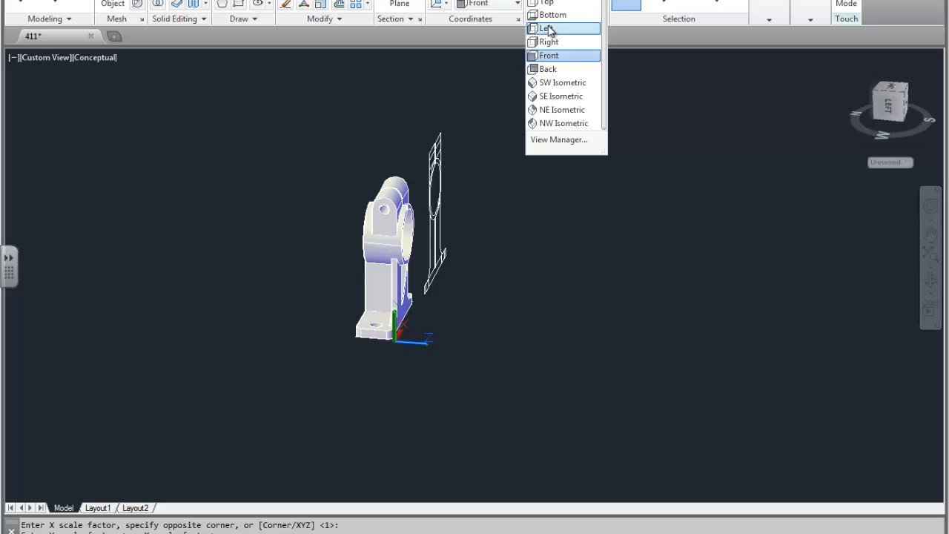
left_click(548, 28)
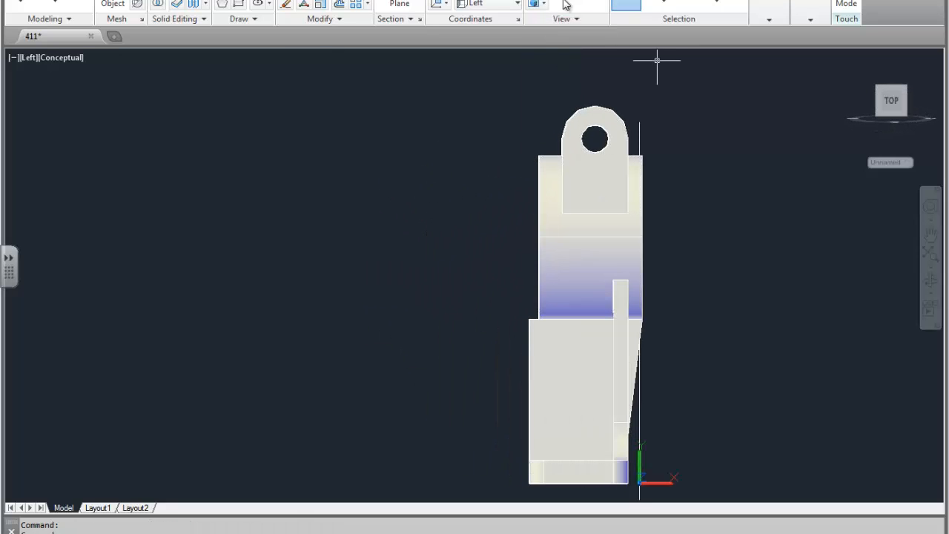
Set the model to the preset Right view.
left_click(565, 4)
left_click(549, 43)
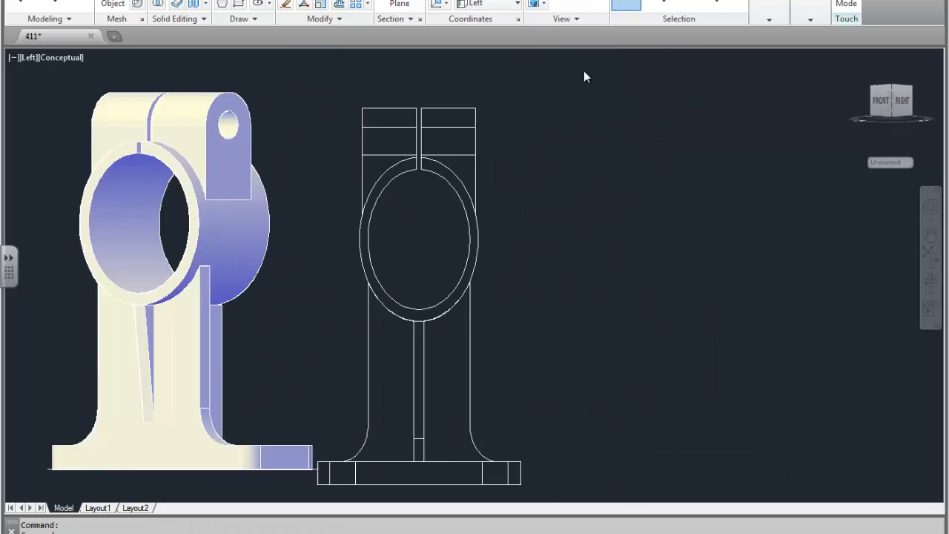
scroll(438, 202, "down", 3)
scroll(434, 244, "up", 3)
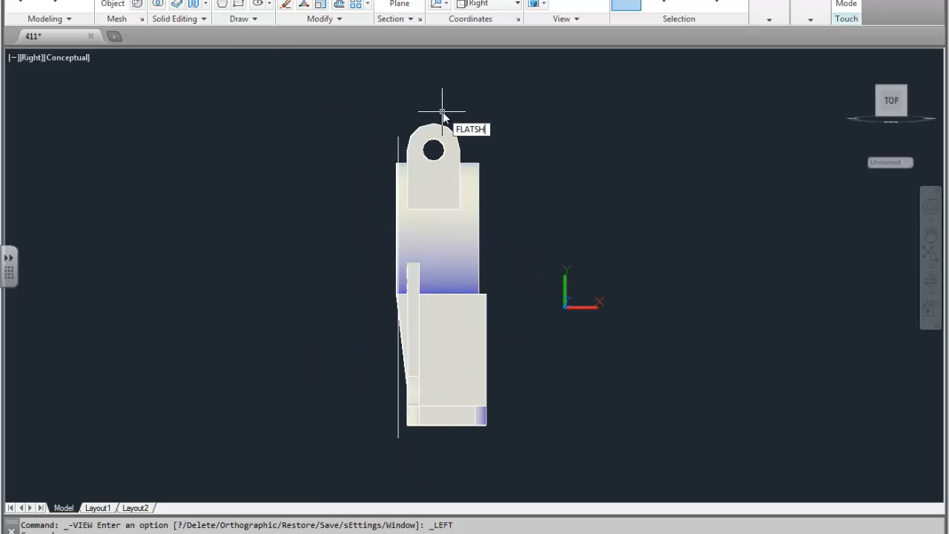
Create a Flatshot of the right view as a new block, placed upright beside the bracket at scale 1.
key("Return")
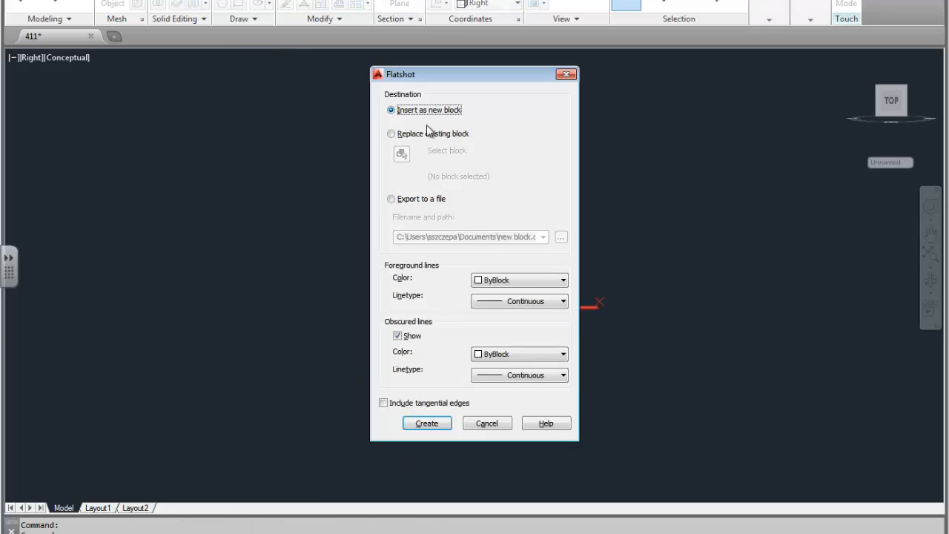
left_click(427, 423)
left_click(849, 359)
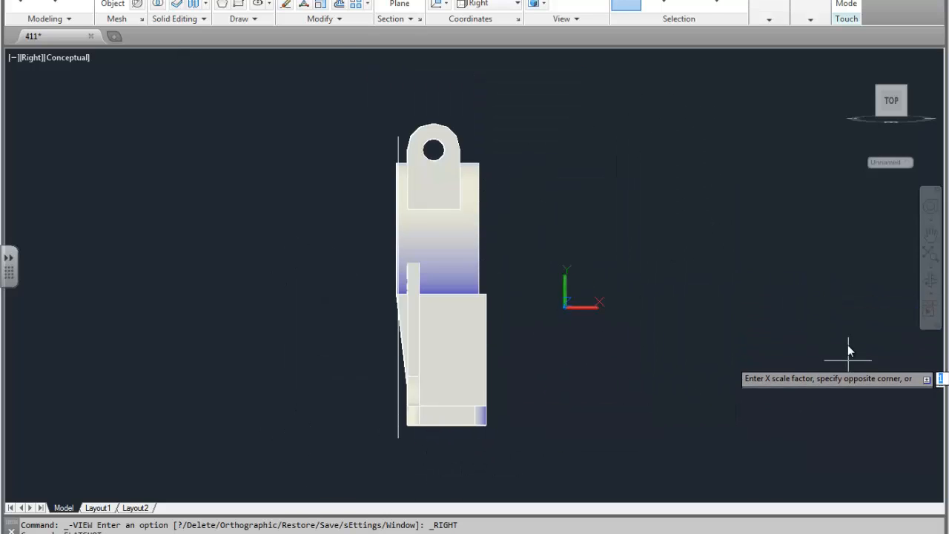
key("Return")
key("Return")
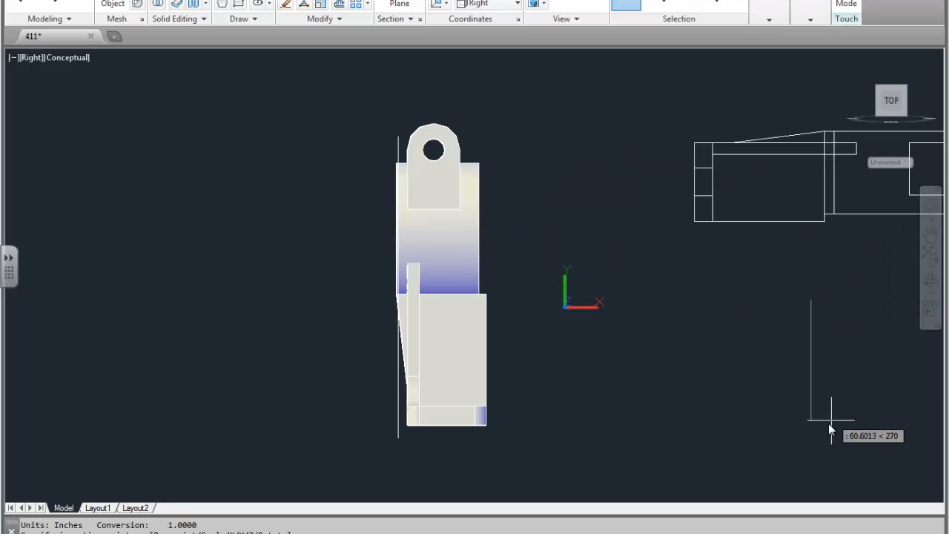
left_click(827, 290)
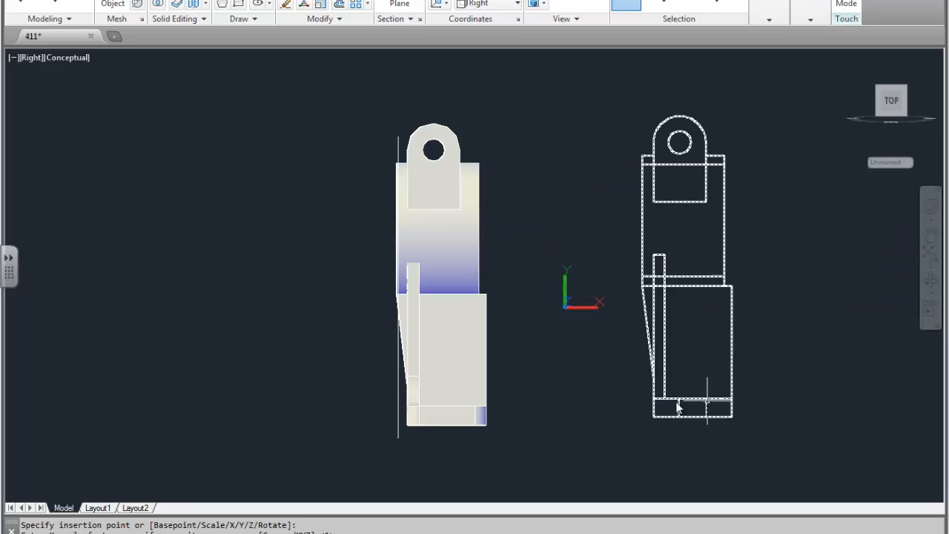
Set the model to the preset Top view.
scroll(561, 299, "down", 1)
middle_click_drag(565, 292, 380, 23, "shift")
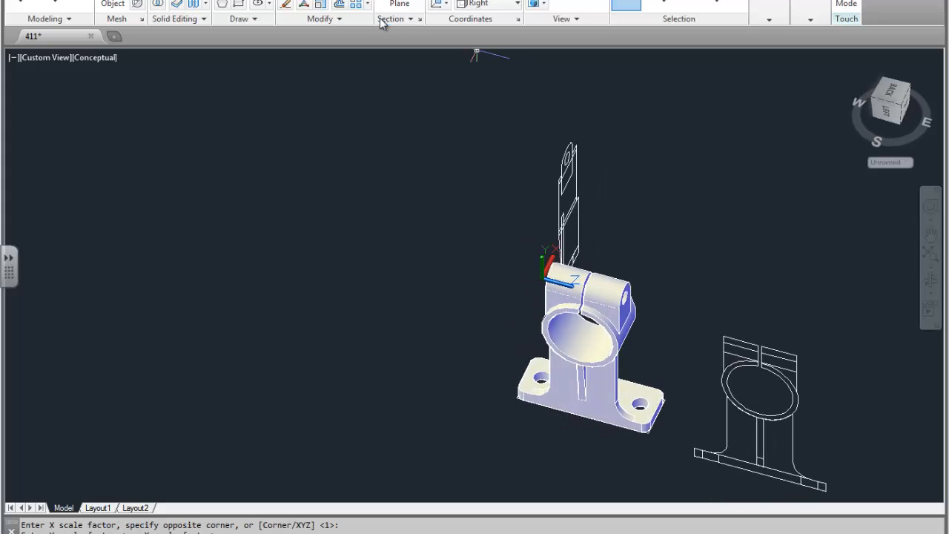
left_click(573, 2)
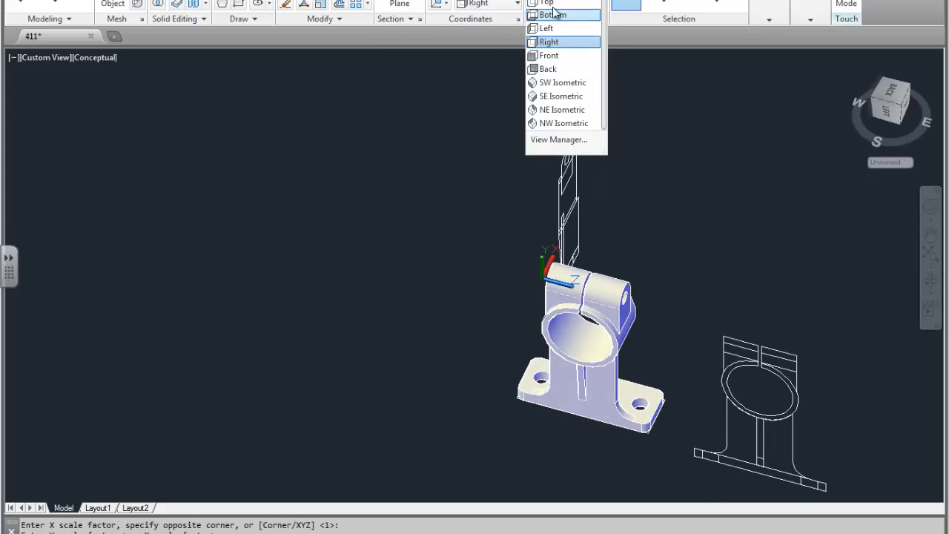
left_click(550, 3)
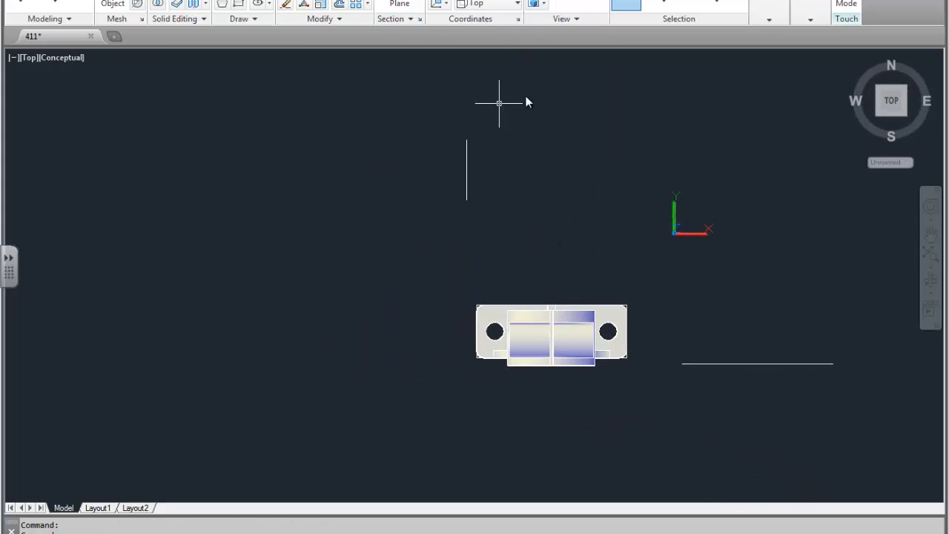
Create a Flatshot of the top view as a new block, placed in front of the bracket at scale 1.
type("FLATSJP")
key("BackSpace")
key("BackSpace")
type("H")
key("Return")
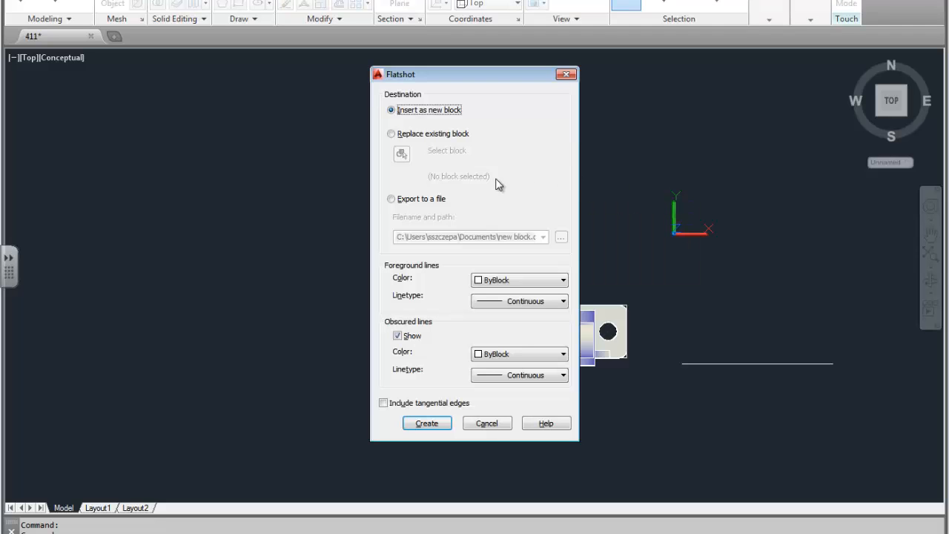
left_click(419, 425)
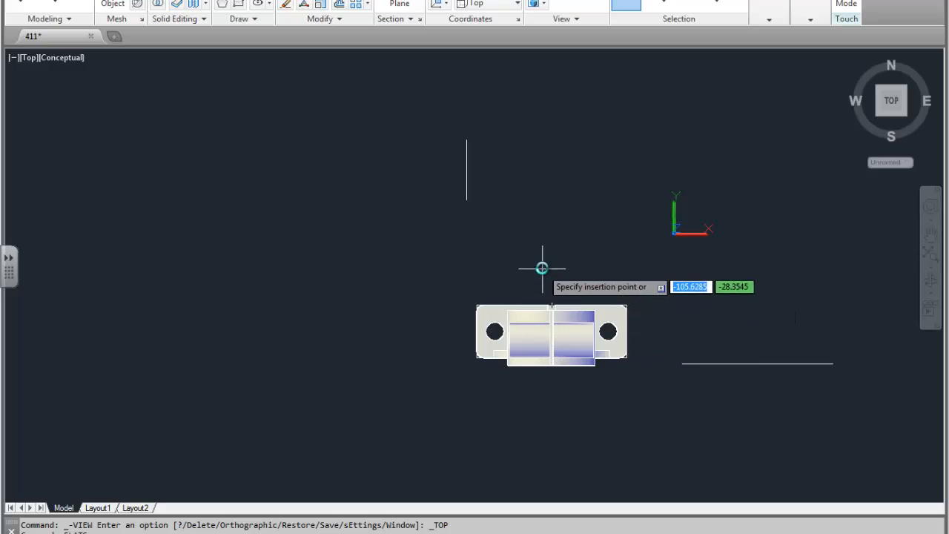
left_click(642, 54)
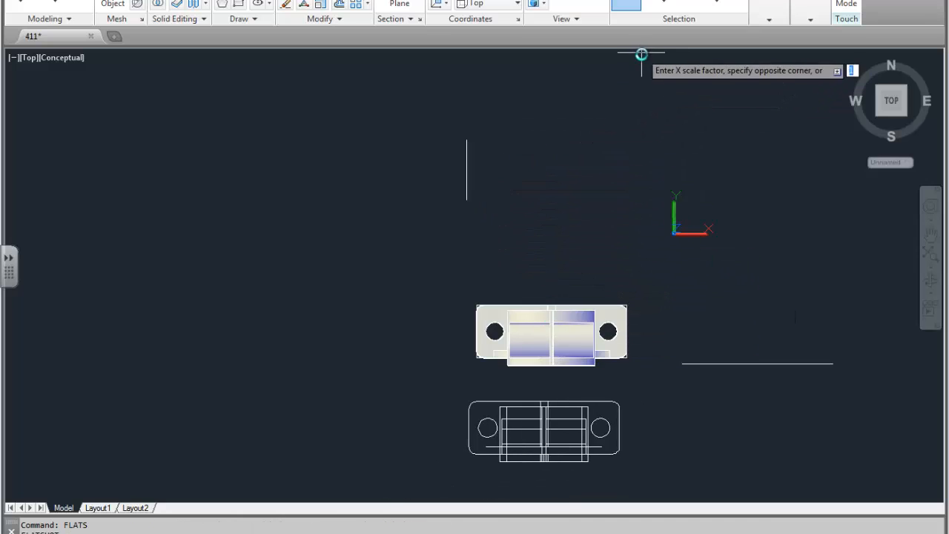
key("Return")
key("Return")
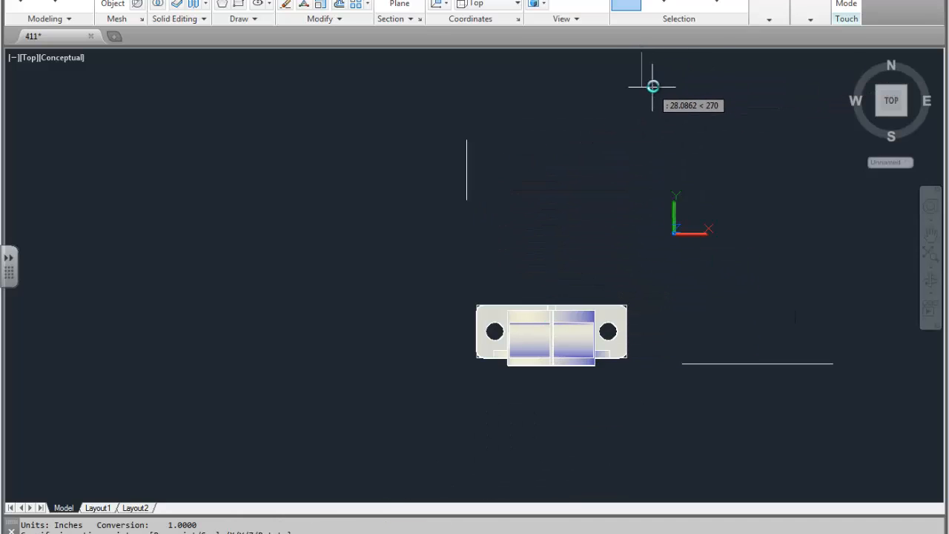
scroll(494, 231, "down", 4)
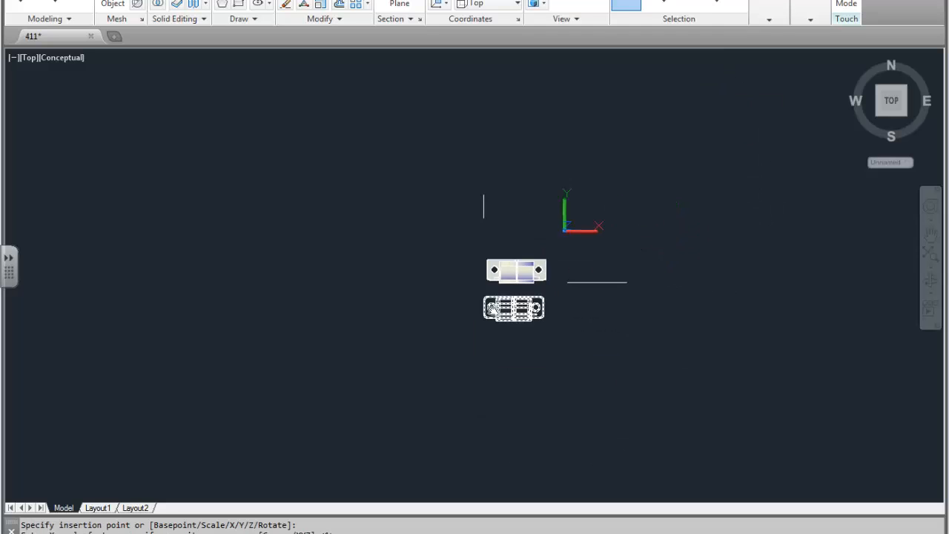
scroll(492, 307, "up", 3)
middle_click_drag(540, 202, 622, 91, "shift")
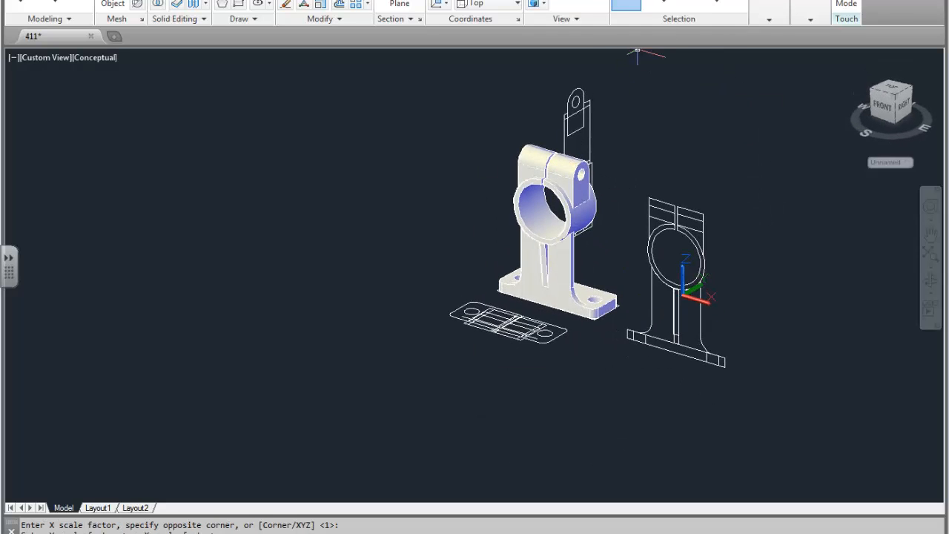
Try the preset SW Isometric view, then set the model to SE Isometric.
left_click(577, 3)
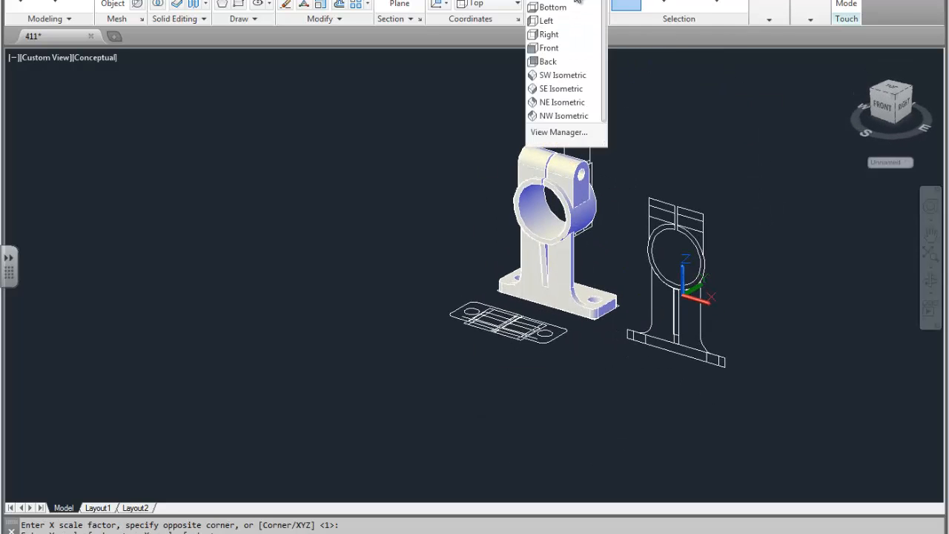
left_click(566, 82)
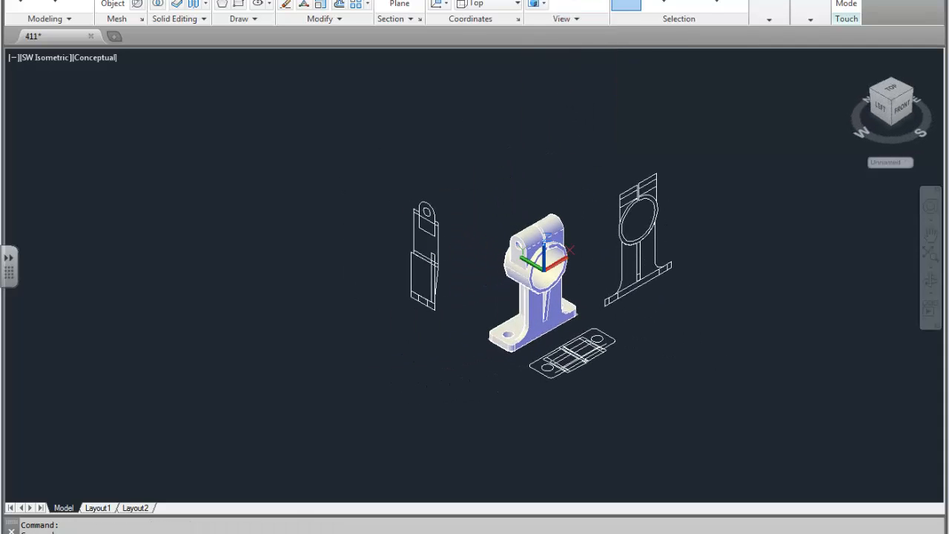
left_click(566, 3)
left_click(553, 97)
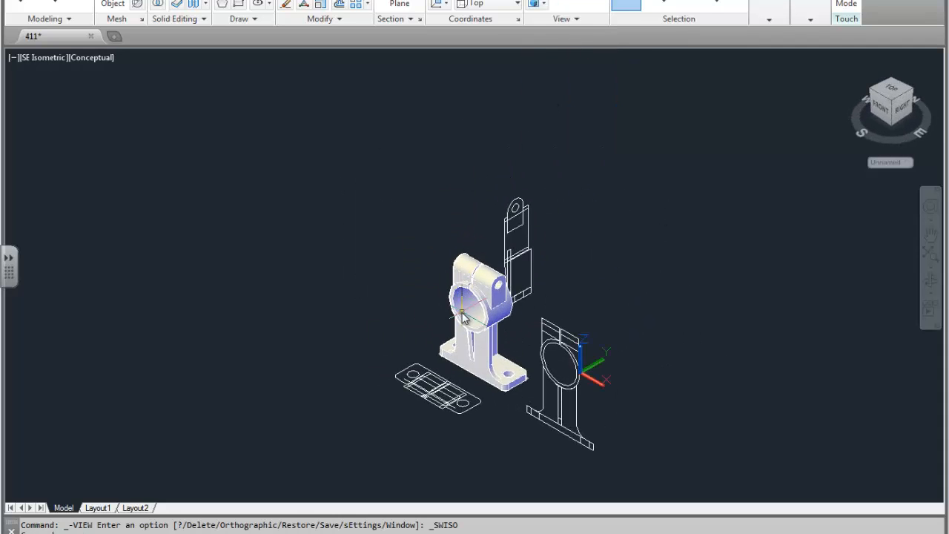
scroll(476, 350, "up", 4)
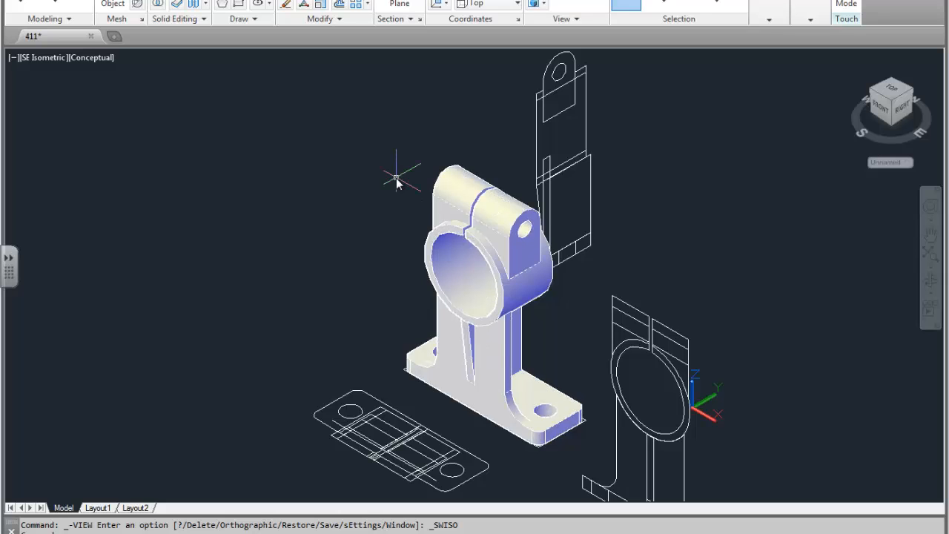
Create a Flatshot of the SE Isometric view as a new block, placed behind the front-view block at scale 1 without rotation.
key("Return")
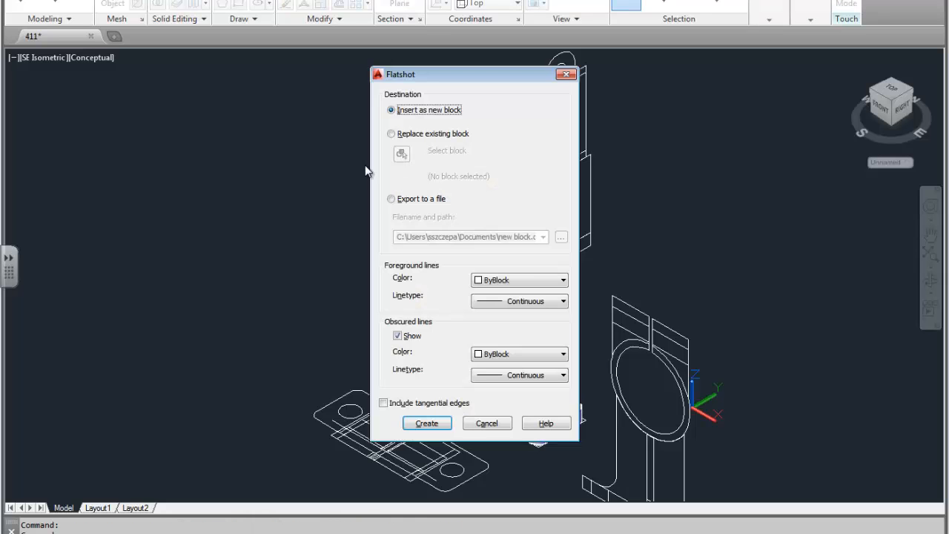
left_click(442, 429)
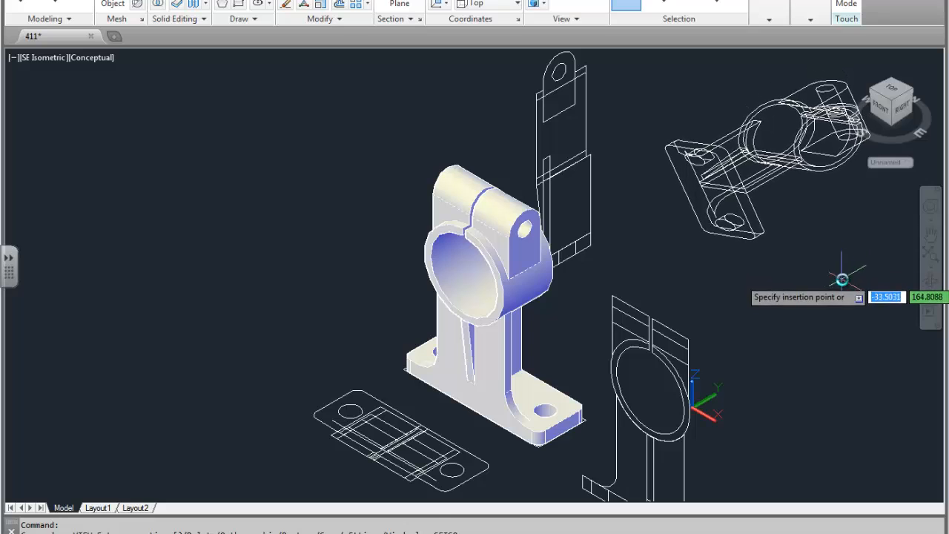
left_click(827, 213)
key("Return")
key("Return")
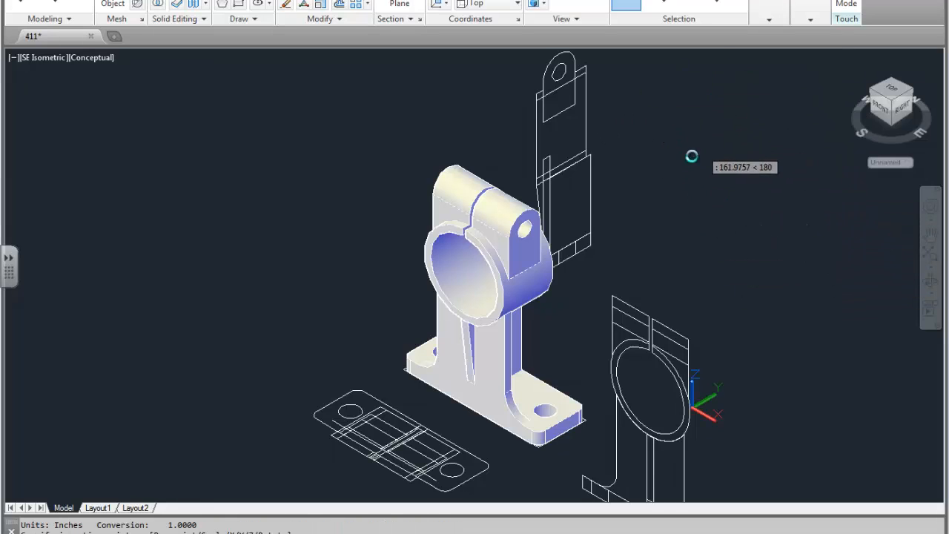
scroll(750, 217, "down", 3)
middle_click_drag(753, 220, 504, 237)
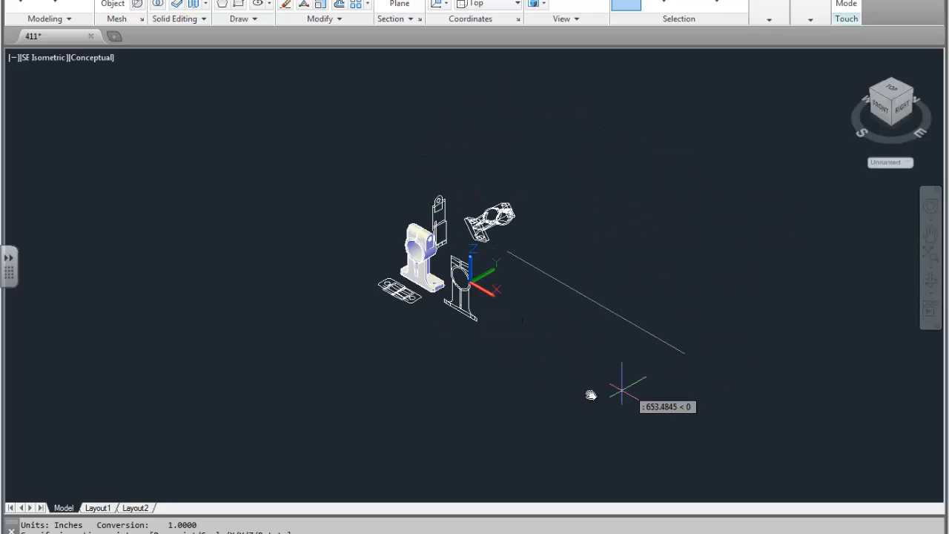
left_click(643, 338)
scroll(485, 264, "up", 6)
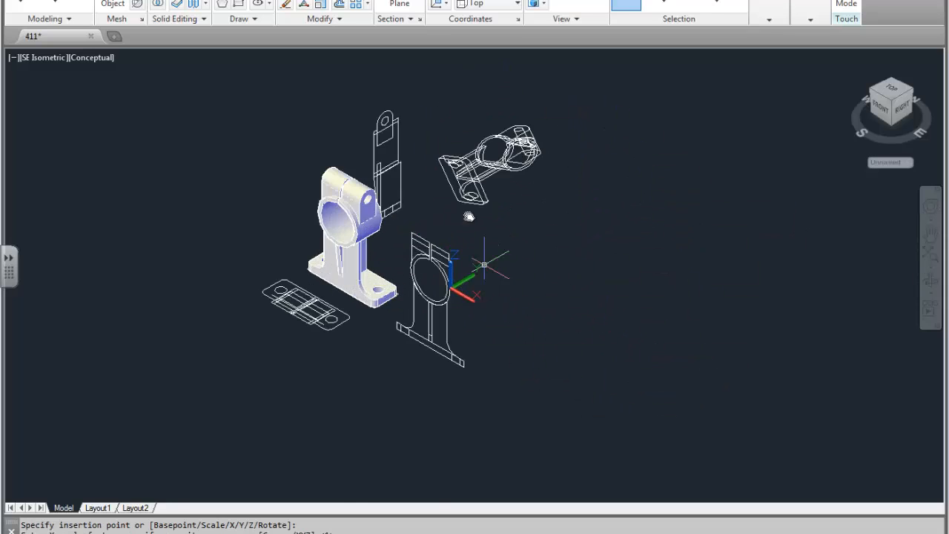
scroll(504, 183, "down", 4)
scroll(432, 215, "up", 3)
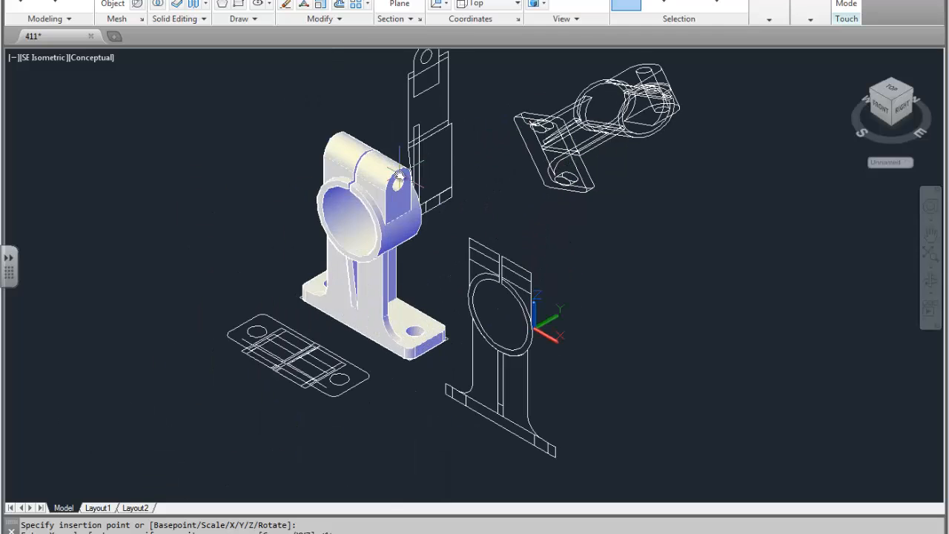
middle_click_drag(400, 176, 519, 183)
mouse_move(639, 314)
middle_mouse_down()
mouse_move(319, 252)
mouse_move(443, 249)
middle_mouse_up()
scroll(451, 207, "down", 4)
middle_click_drag(454, 205, 449, 248)
scroll(449, 249, "up", 2)
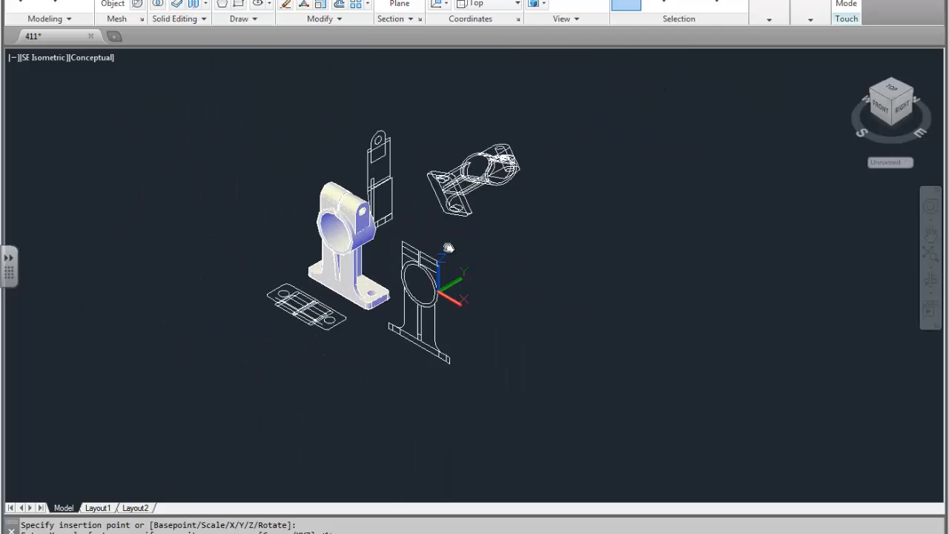
scroll(448, 248, "up", 2)
middle_click_drag(347, 172, 389, 165)
key("Return")
key("Return")
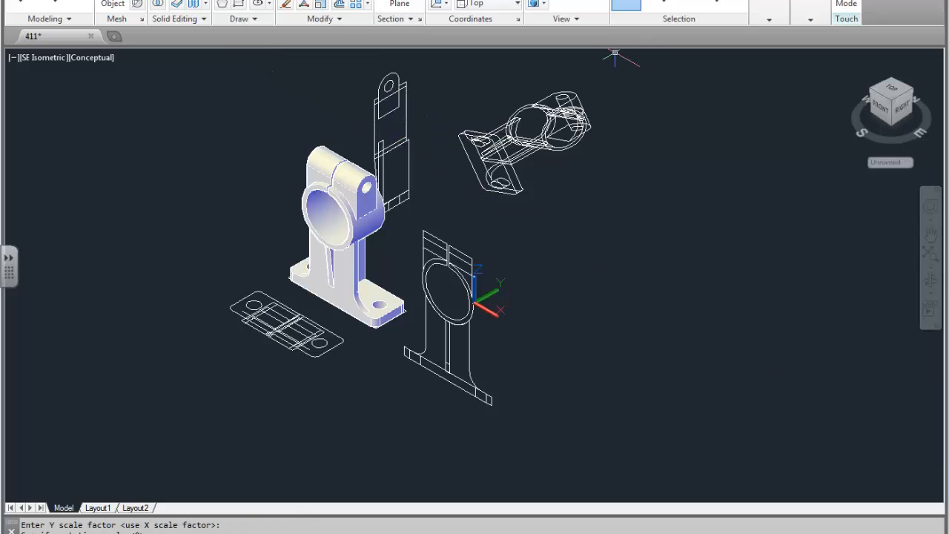
Rotate the right-view block about the Z axis with the Rotate Gizmo until it is parallel to the front-view block.
left_click(723, 9)
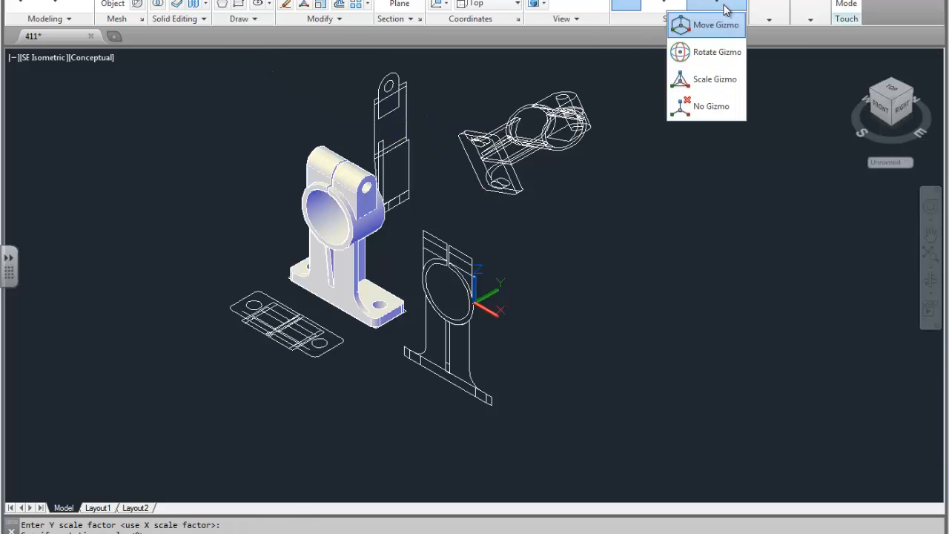
left_click(723, 53)
left_click(413, 111)
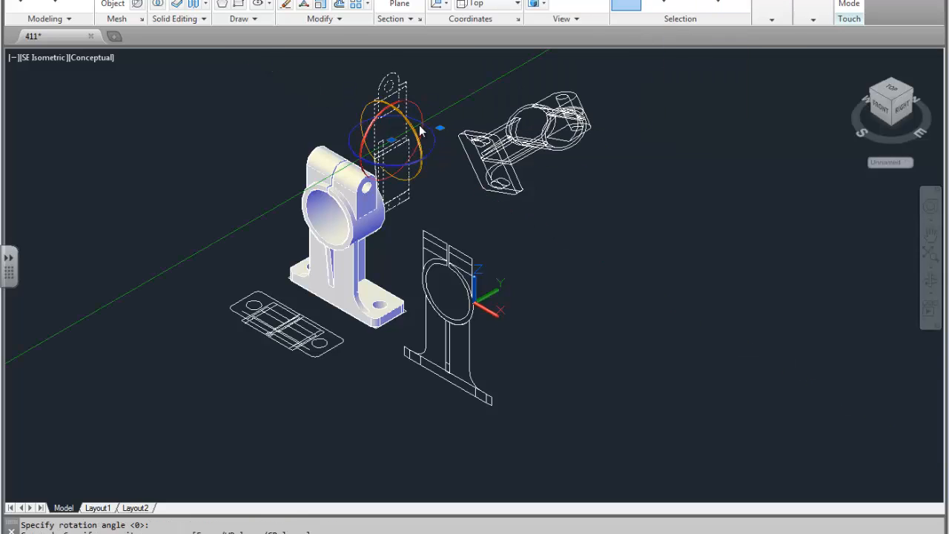
left_click(434, 142)
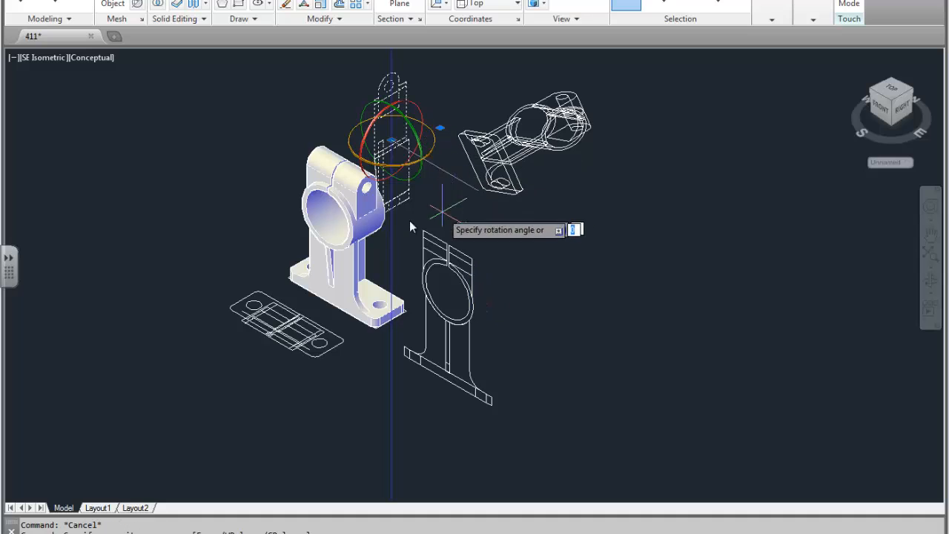
left_click(385, 250)
key("Escape")
Rotate the flat top-view block about the X axis so it stands parallel to the front-view block.
left_click(303, 331)
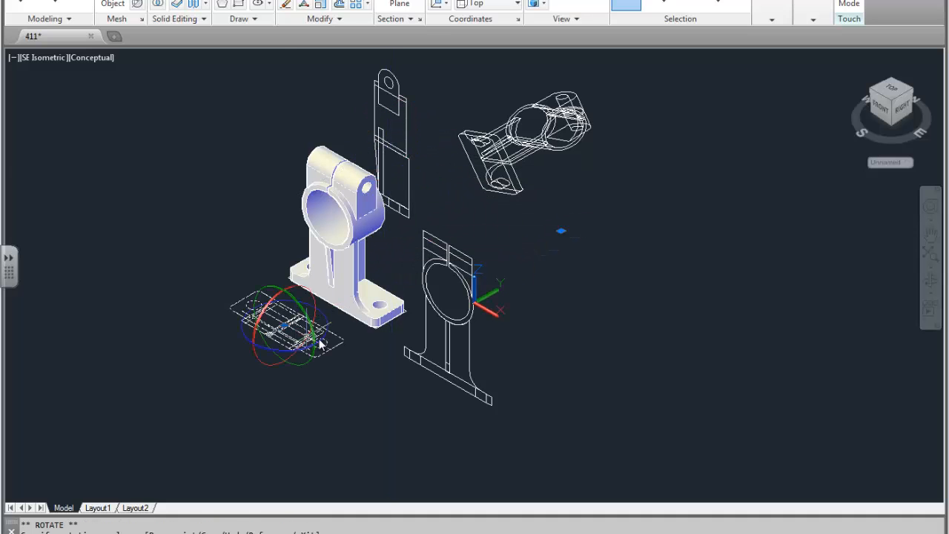
left_click(302, 288)
left_click(265, 156)
key("Escape")
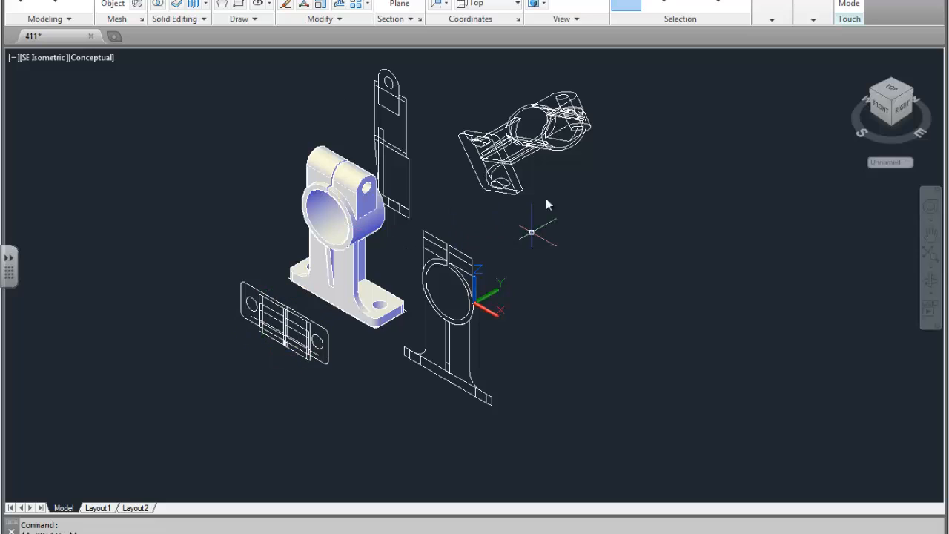
Rotate the isometric Flatshot block 90 degrees about the X axis so it stands upright.
left_click(502, 172)
left_click(541, 181)
middle_click_drag(541, 180, 493, 174)
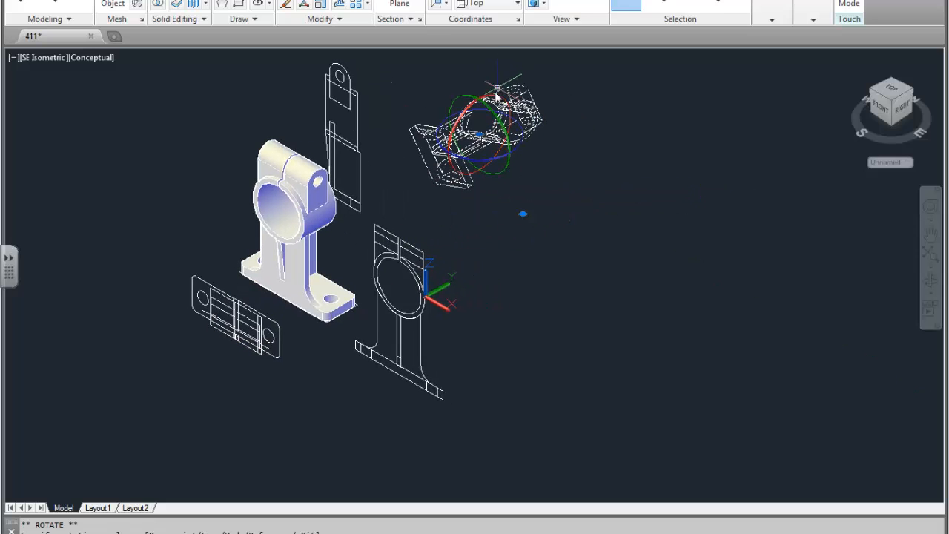
left_click(495, 94)
middle_click_drag(493, 59, 489, 123)
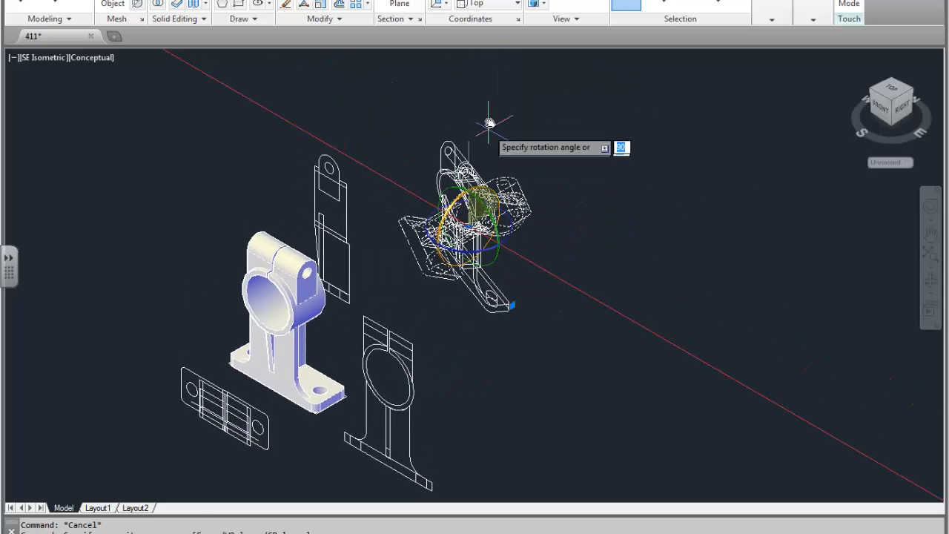
left_click(489, 124)
key("Escape")
Move the isometric block out from behind the bracket to above the front-view block.
scroll(505, 242, "down", 2)
mouse_move(504, 267)
middle_mouse_down("shift")
mouse_move(593, 204)
mouse_move(555, 241)
middle_mouse_up("shift")
middle_click_drag(476, 304, 359, 248)
scroll(310, 230, "up", 2)
left_click(306, 268)
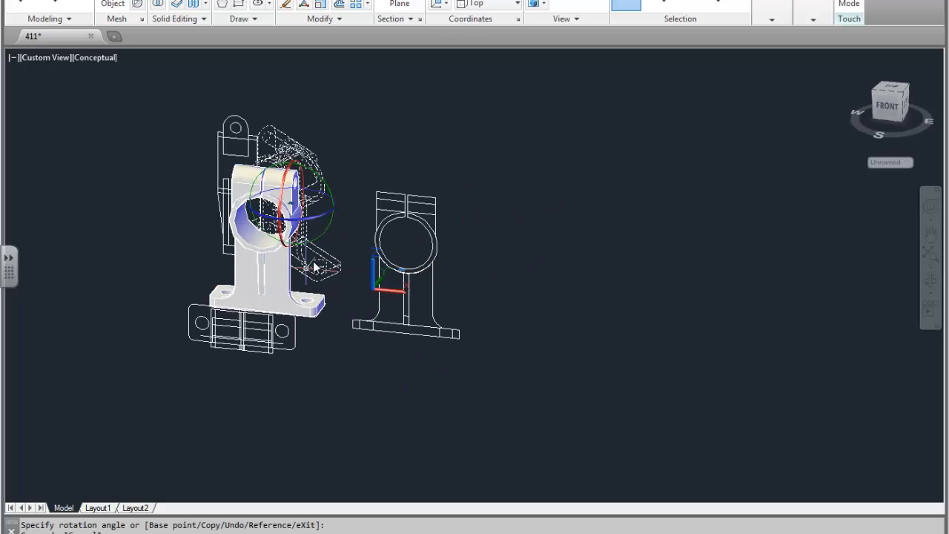
type("m")
key("Return")
left_click(320, 244)
left_click(403, 141)
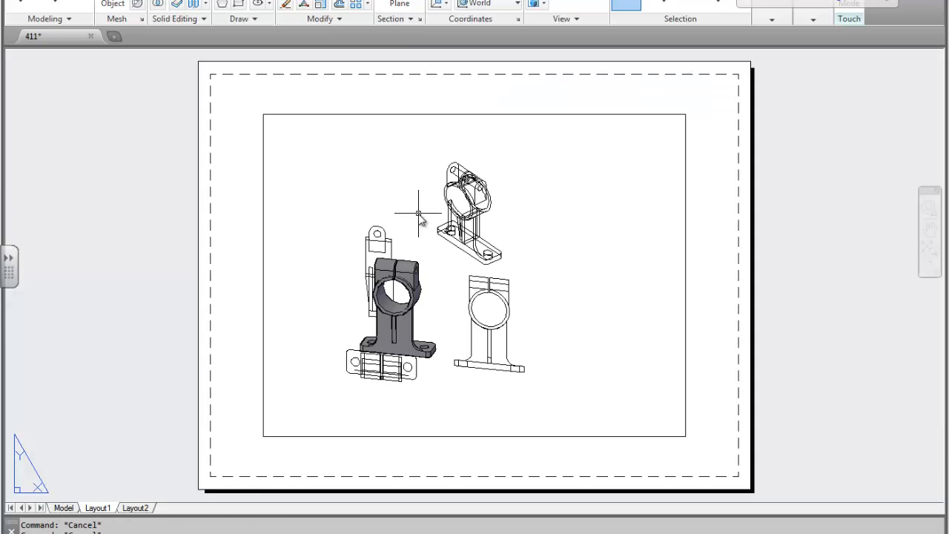
Delete the default viewport from Layout1.
left_click(708, 179)
left_click(660, 215)
key("Delete")
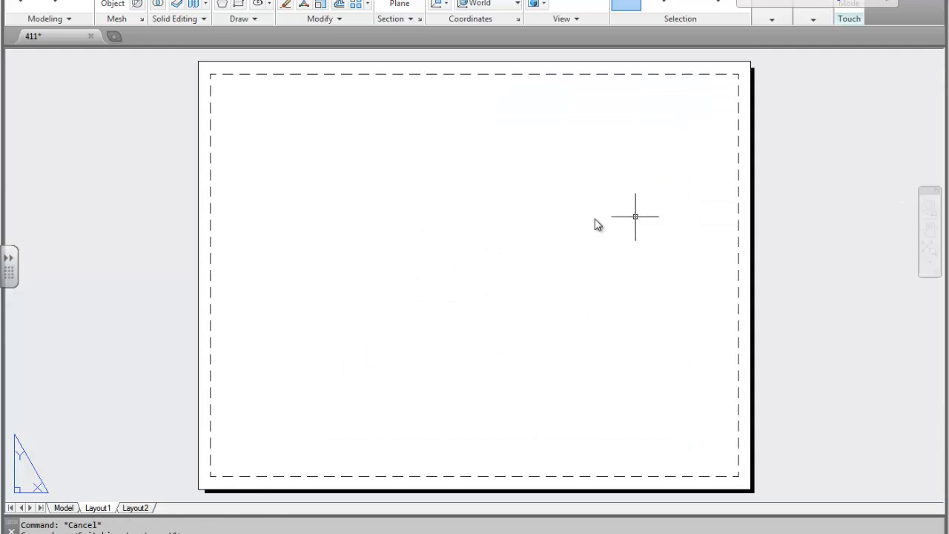
Return to model space and move the right-view block straight up, clear of the solid bracket.
left_click(63, 508)
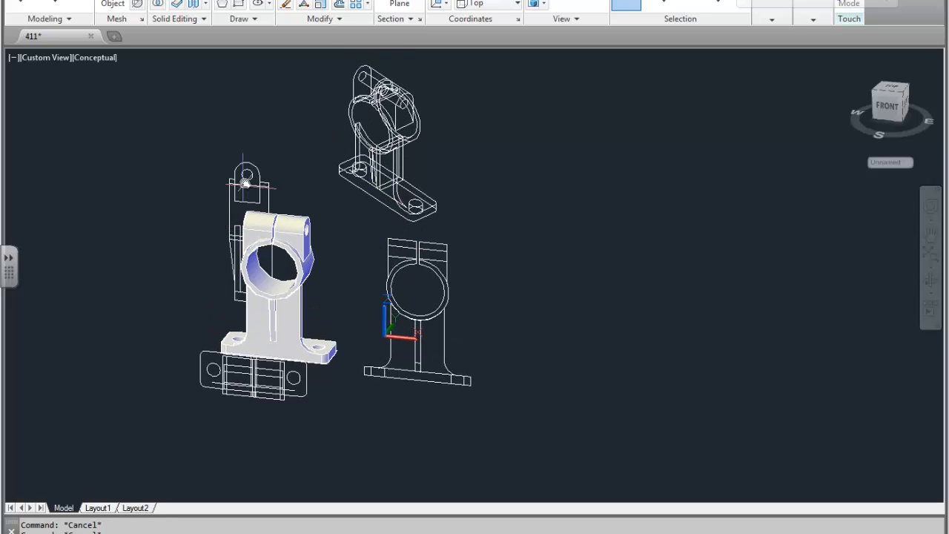
key("Return")
left_click(184, 241)
left_click(148, 125)
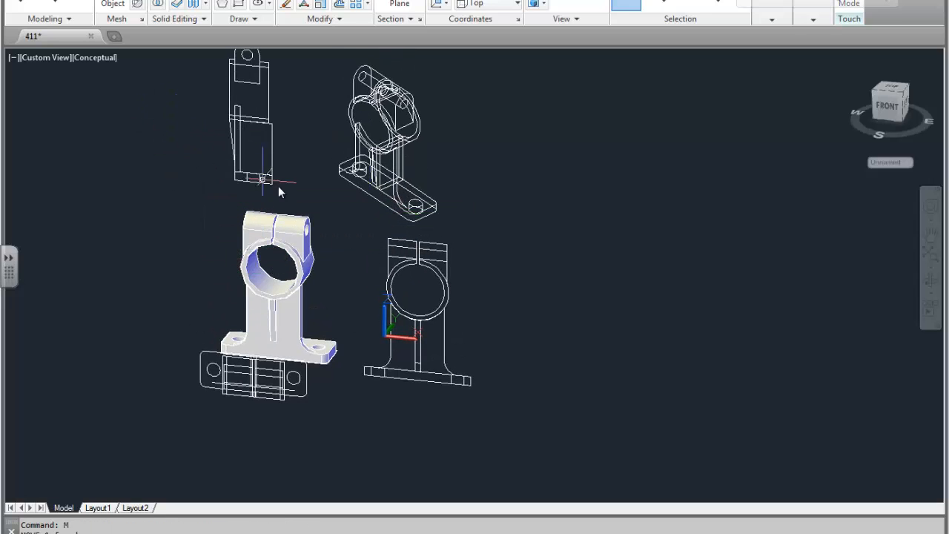
Move the front-view block along the X axis, farther away from the solid bracket.
middle_click_drag(350, 379, 419, 366)
left_click(396, 362)
key("Escape")
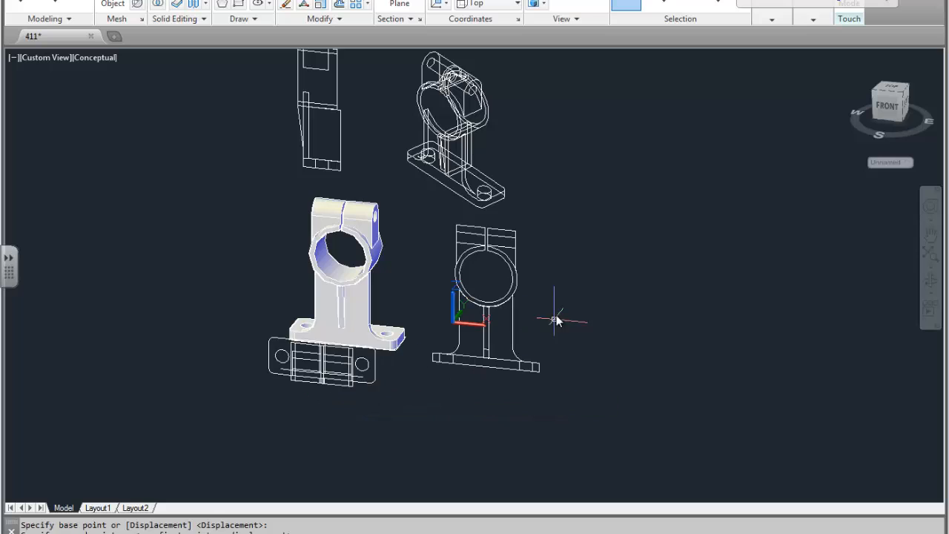
left_click(555, 320)
left_click(498, 367)
middle_click_drag(536, 364, 371, 299)
scroll(371, 299, "down", 1)
left_click(364, 300)
left_click(475, 363)
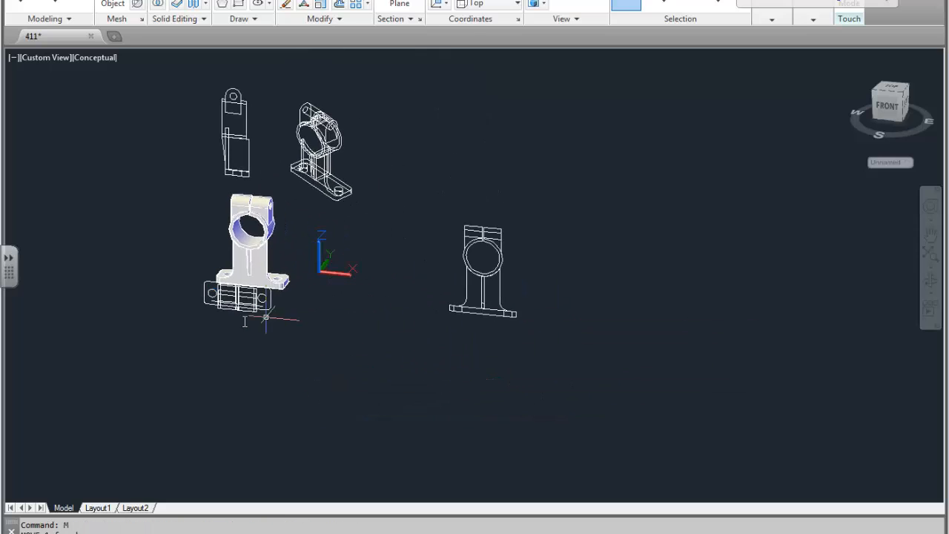
Move the top-view block from the solid bracket's base onto the front-view block, using the midpoint of its lower edge as base point.
left_click(278, 309)
left_click(238, 324)
scroll(239, 299, "up", 2)
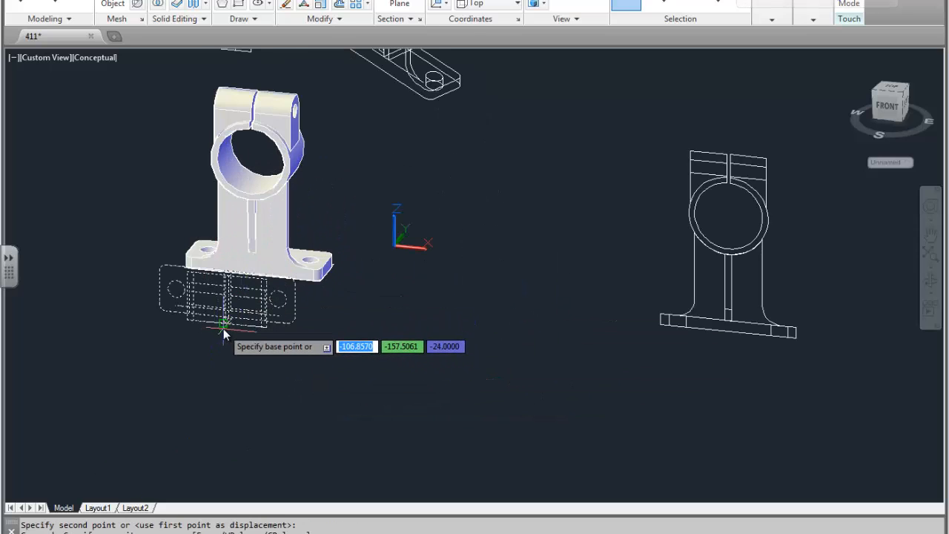
scroll(224, 328, "up", 6)
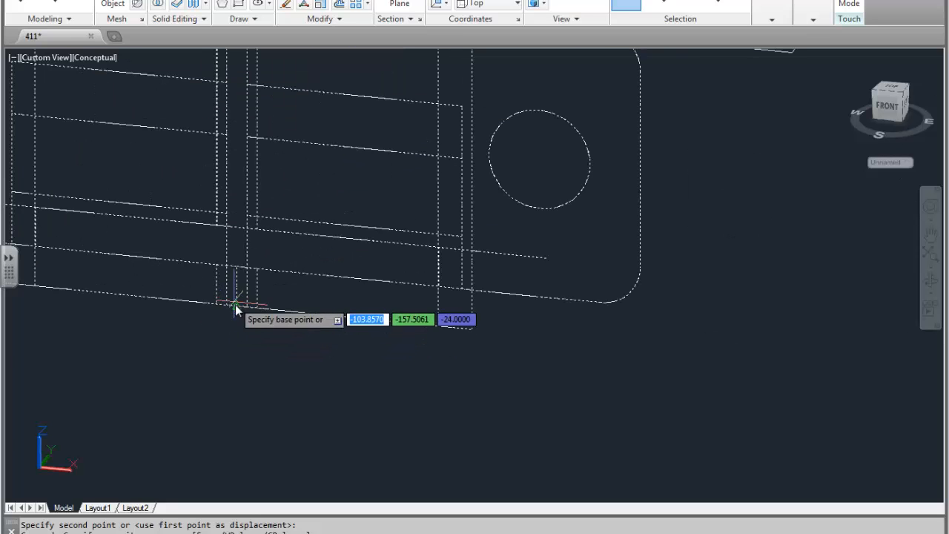
left_click(236, 307)
scroll(267, 311, "down", 8)
scroll(546, 186, "up", 5)
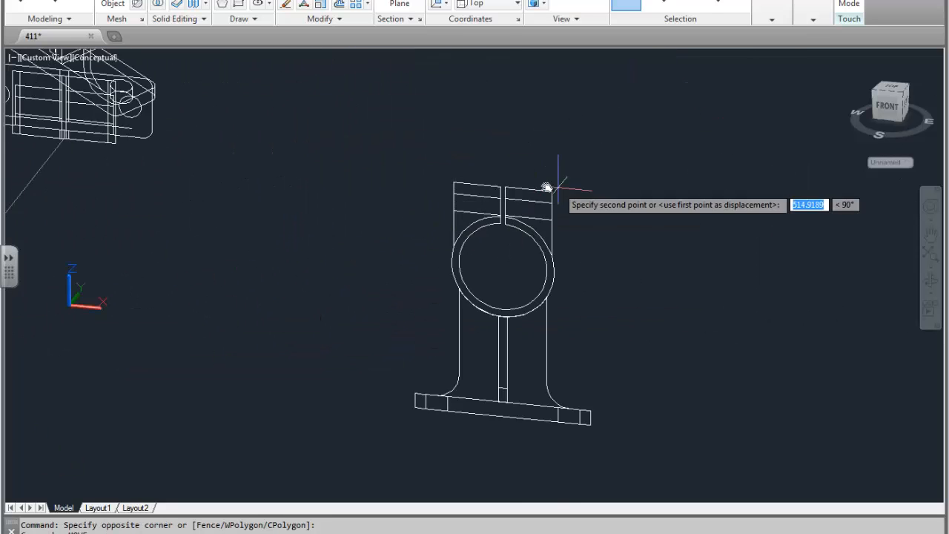
scroll(477, 183, "down", 6)
middle_click_drag(457, 193, 540, 243)
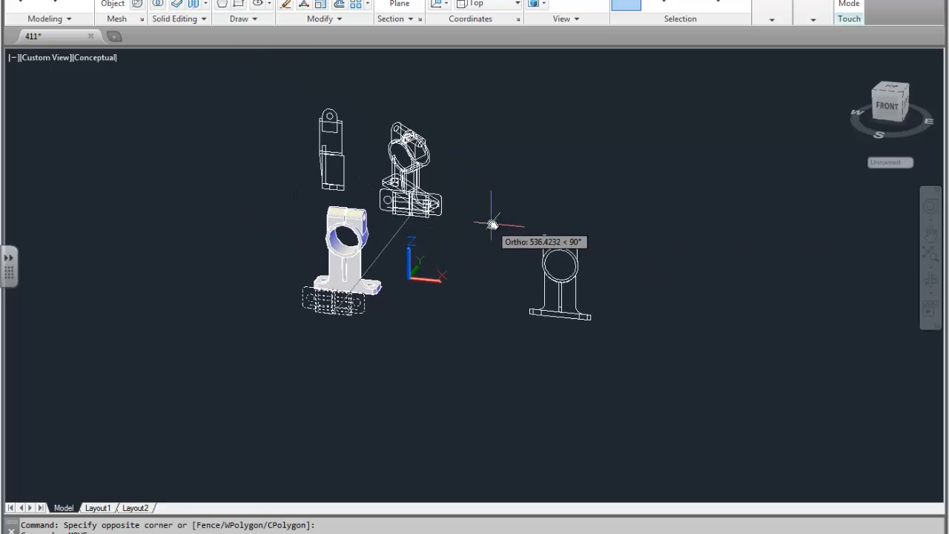
scroll(557, 239, "down", 5)
scroll(556, 242, "up", 5)
left_click(593, 248)
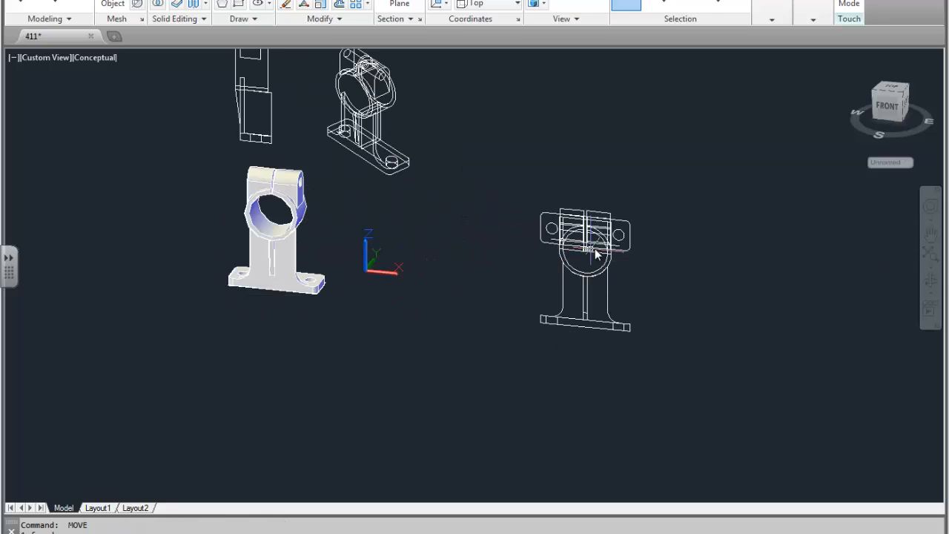
Move the top-view block straight up so it sits clear above the front view.
left_click(644, 228)
left_click(620, 250)
middle_click_drag(648, 235, 628, 263)
type("m")
key("Return")
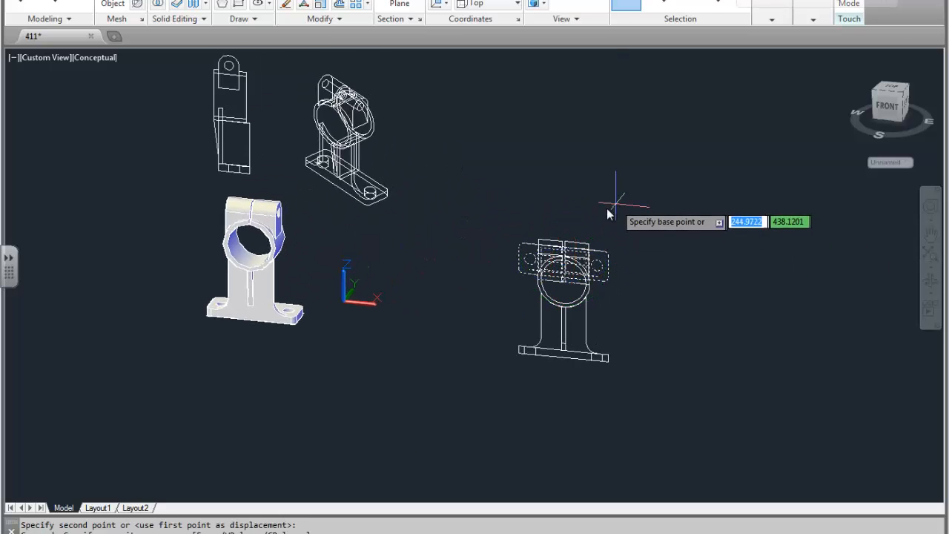
left_click(606, 211)
left_click(601, 130)
Move the right-view block from above the solid bracket onto the front view, lining up their base edges.
left_click(250, 120)
left_click(243, 131)
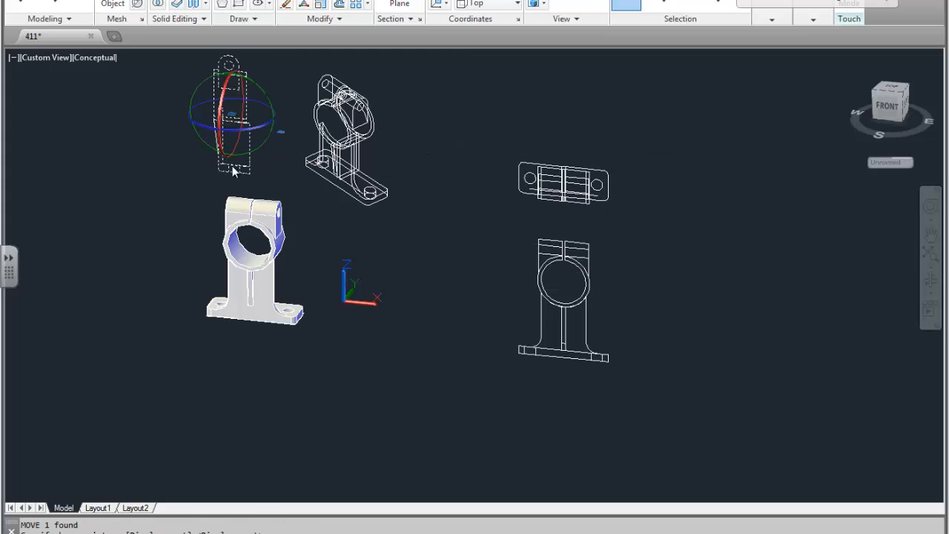
type("m")
key("Return")
left_click(235, 173)
left_click(573, 366)
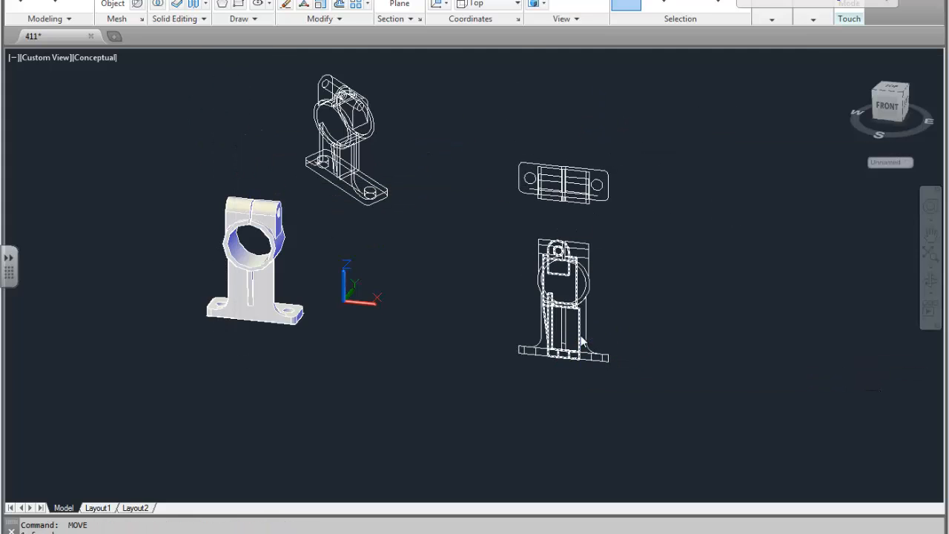
Move the right-view block along the X axis until it stands beside the front view.
left_click(581, 336)
left_click(575, 332)
type("m")
key("Return")
left_click(660, 288)
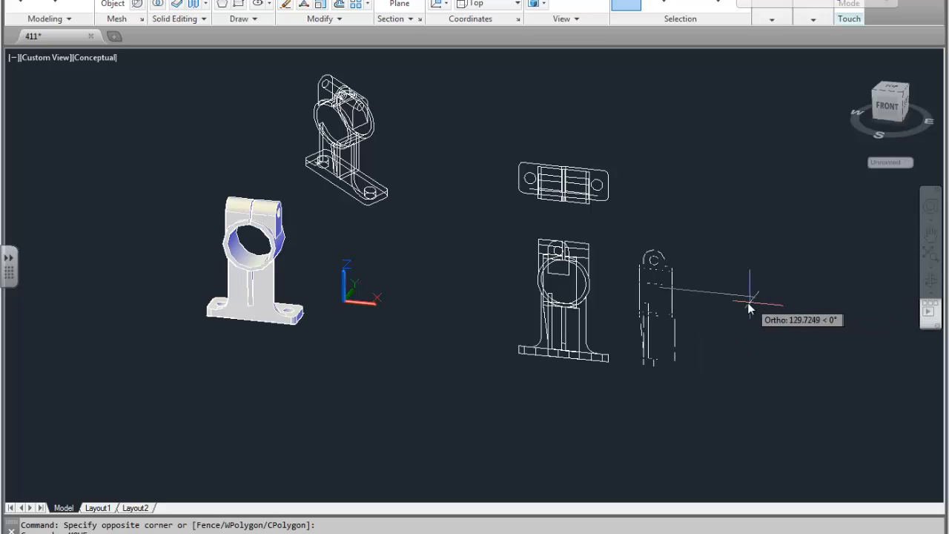
left_click(750, 296)
Move the isometric block along the X axis to the far side of the top view, above the right-view block.
left_click(385, 175)
left_click(338, 149)
key("Return")
left_click(333, 145)
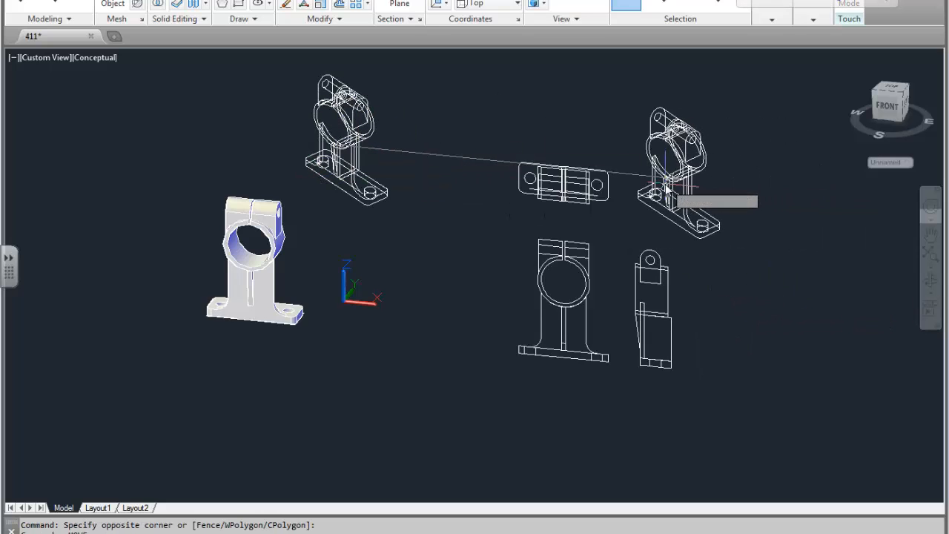
left_click(668, 178)
scroll(564, 199, "down", 3)
scroll(564, 200, "up", 3)
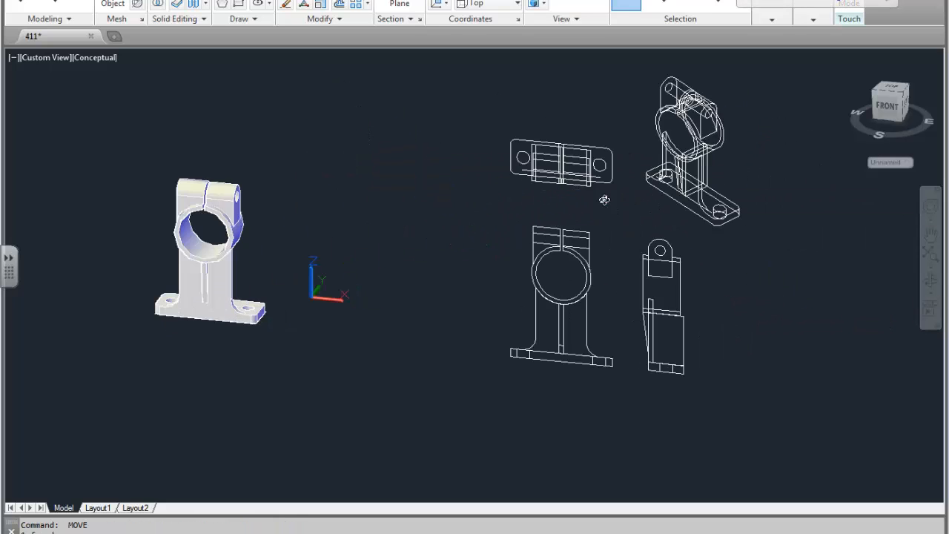
Bring the isometric block forward in depth by moving it from its base corner to the top of the right-view block.
middle_click_drag(605, 199, 499, 194, "shift")
left_click(828, 225)
middle_click_drag(811, 244, 714, 200)
key("Return")
left_click(743, 221)
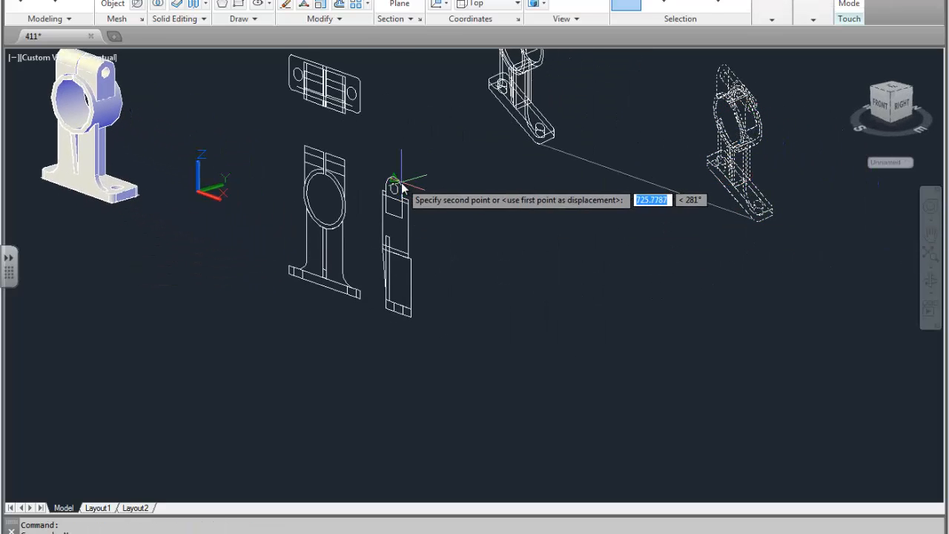
left_click(399, 171)
Shift the isometric block a little so it clears the right-view block, and orbit back to a near-front view.
left_click(524, 137)
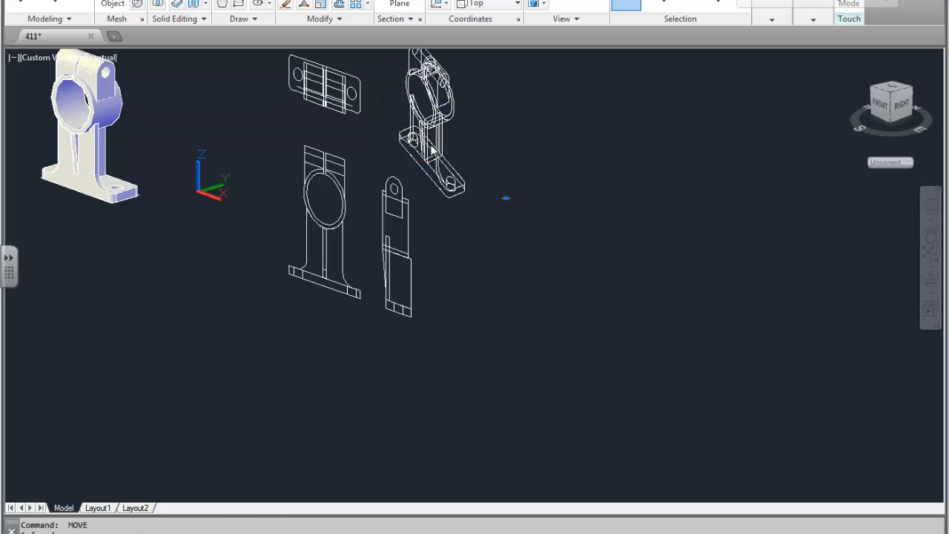
left_click(433, 153)
key("space")
left_click(557, 175)
left_click(575, 153)
middle_click_drag(495, 217, 598, 185, "shift")
key("Escape")
Open Layout2 and shrink its viewport so the solid bracket is cropped out and only the projected views show.
left_click(100, 508)
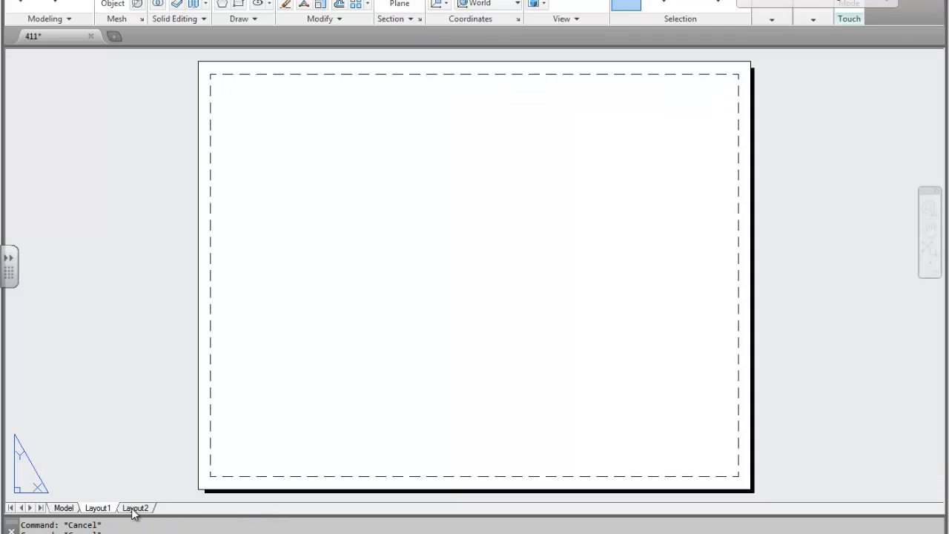
left_click(135, 507)
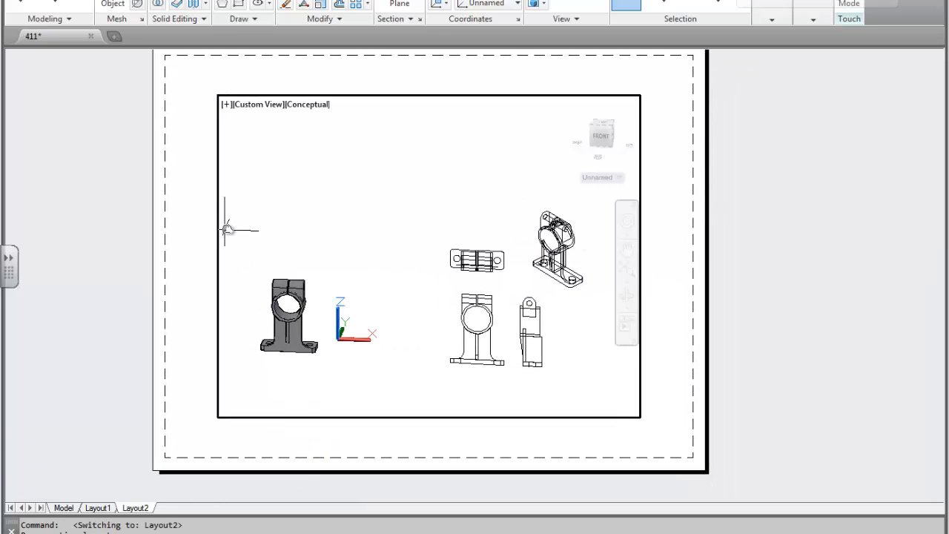
double_click(205, 227)
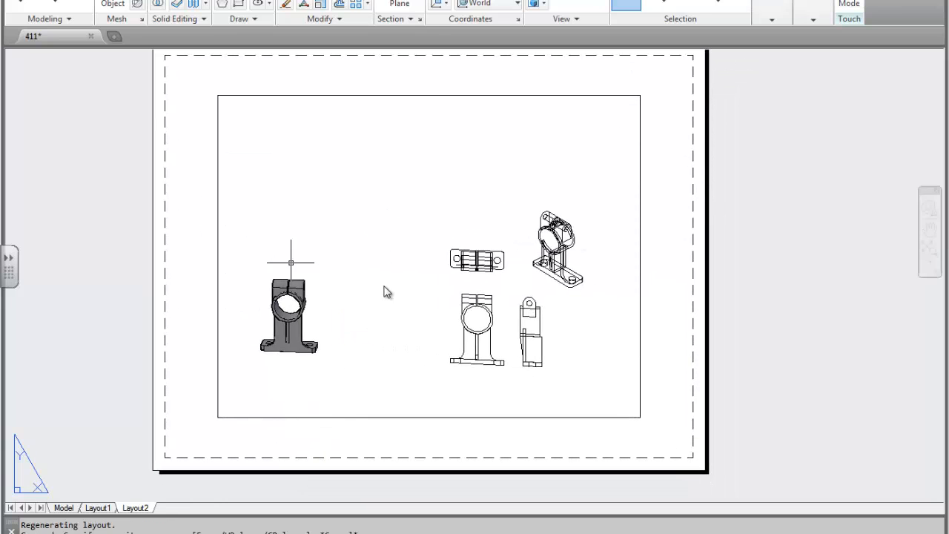
left_click(239, 219)
left_click(204, 234)
left_click(218, 95)
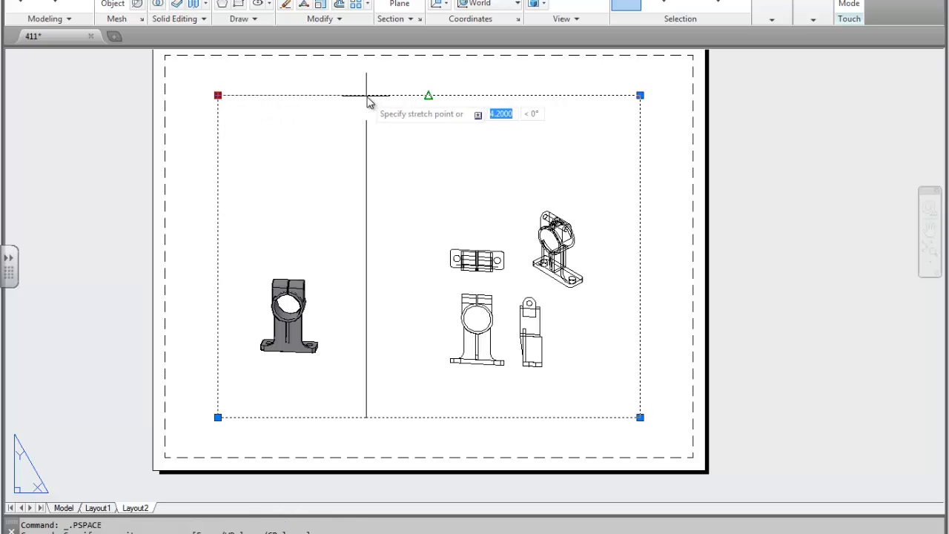
left_click(430, 96)
Move the narrowed viewport across the sheet to near its left margin.
middle_click_drag(530, 223, 461, 261)
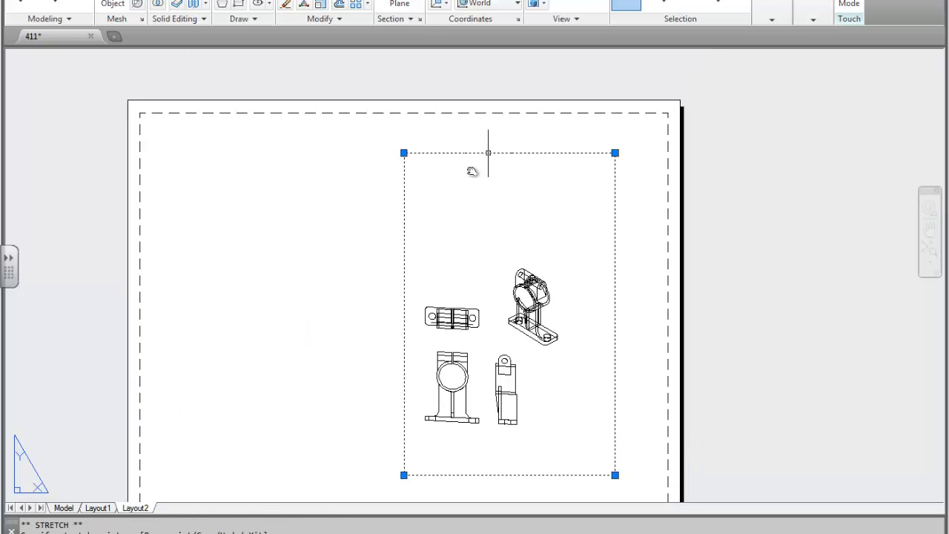
type("m")
key("Return")
left_click(428, 202)
left_click(205, 201)
Widen the viewport by stretching its upper-right corner across most of the sheet.
left_click(501, 200)
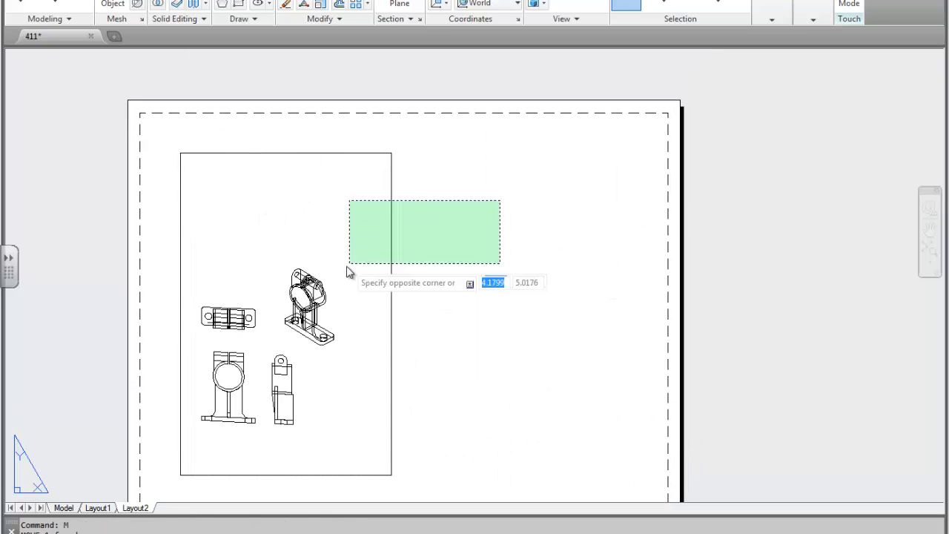
left_click(348, 250)
left_click(391, 153)
left_click(571, 167)
key("Escape")
middle_click_drag(355, 271, 422, 245)
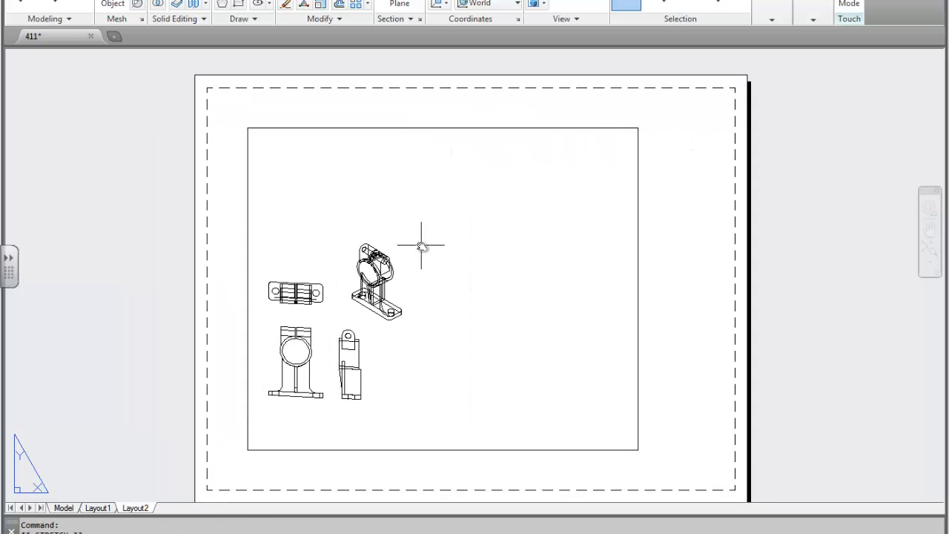
Set the layout viewport to the Front view and enlarge the four projected views to fill it.
double_click(436, 268)
middle_click_drag(401, 285, 576, 187)
scroll(511, 257, "up", 4)
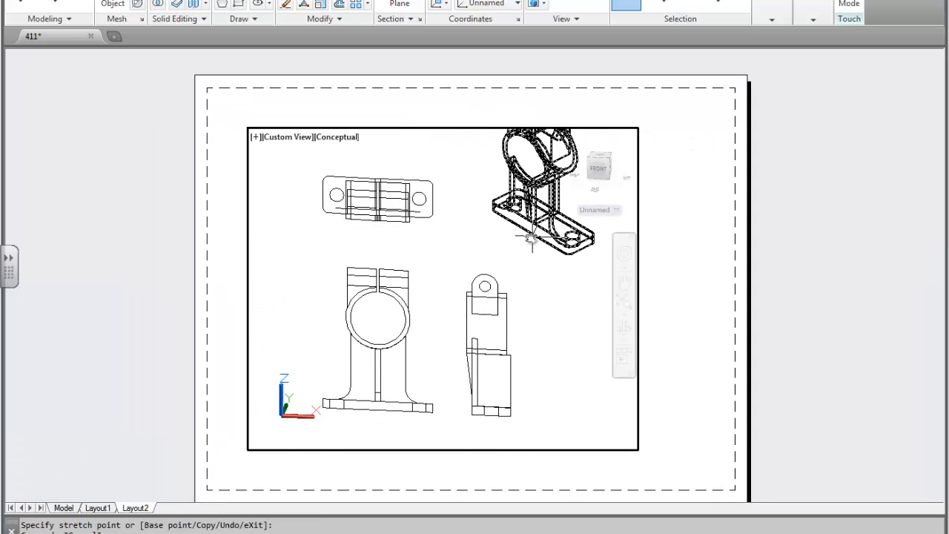
middle_click_drag(530, 240, 525, 248)
middle_click_drag(337, 422, 328, 424)
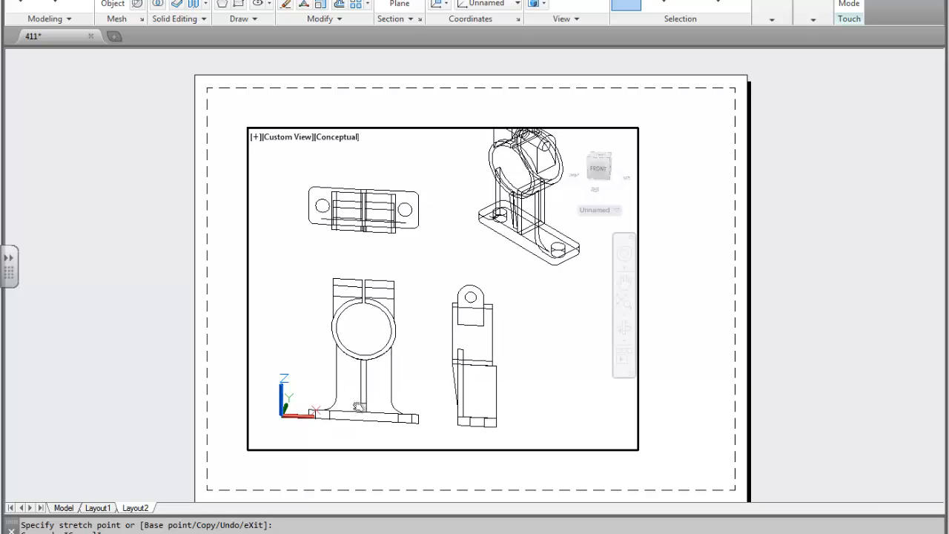
left_click(598, 169)
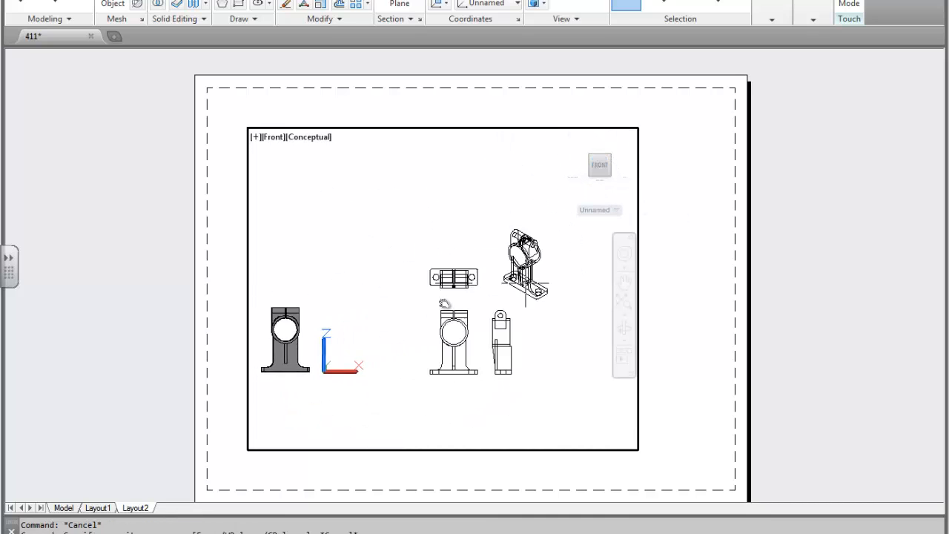
middle_click_drag(418, 319, 475, 300)
scroll(482, 304, "up", 3)
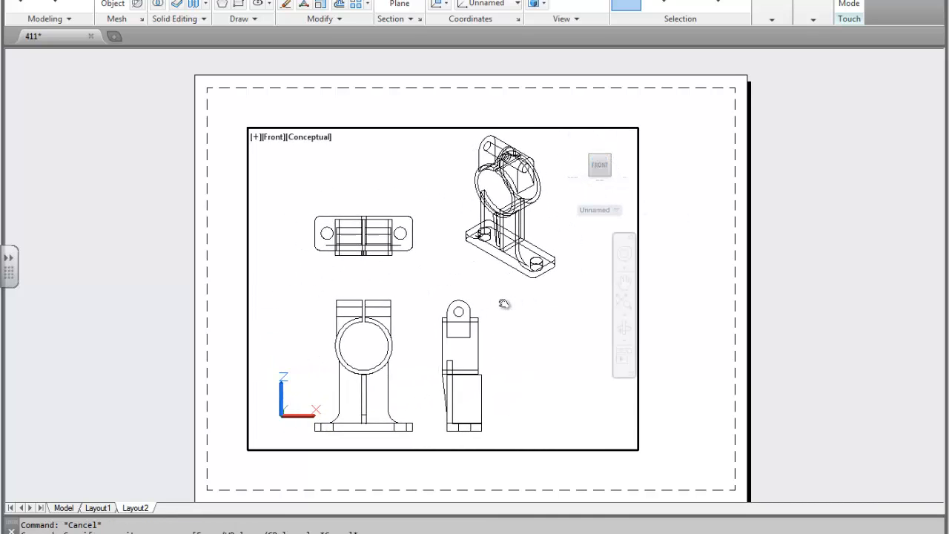
double_click(694, 324)
Narrow the viewport from its right edge to just beyond the isometric projection.
middle_click_drag(703, 187, 673, 186)
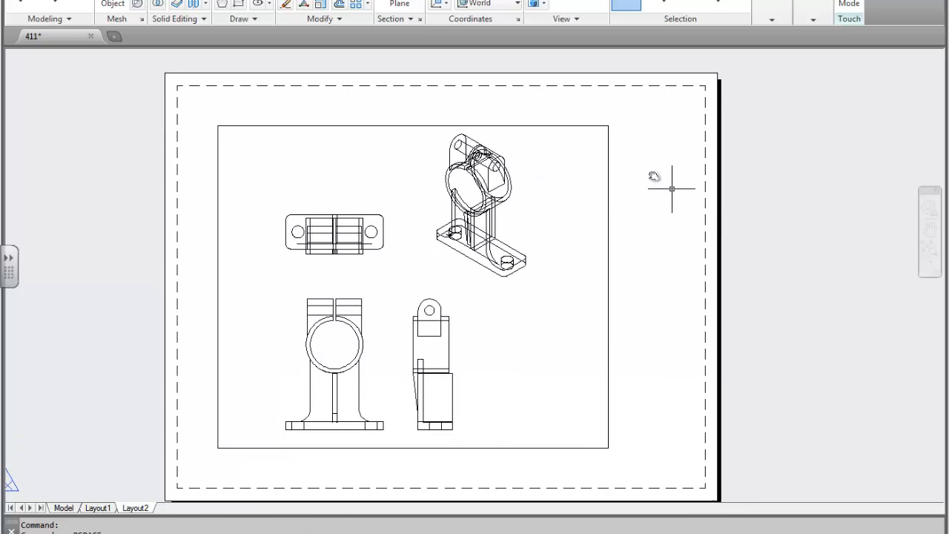
left_click(609, 159)
left_click(608, 126)
left_click(555, 89)
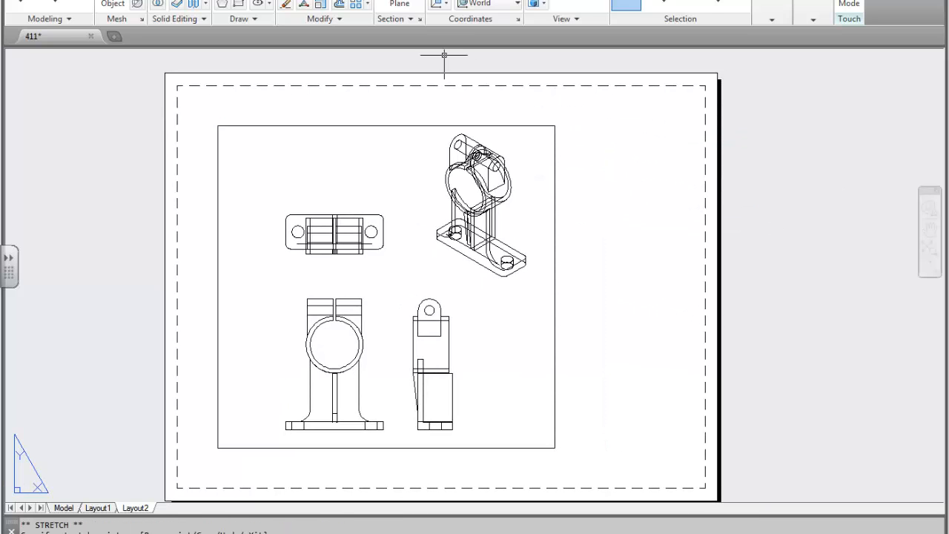
Create a new single viewport beside the existing one, from its upper-right corner to near the sheet's right margin.
left_click(107, 1)
mouse_move(148, 137)
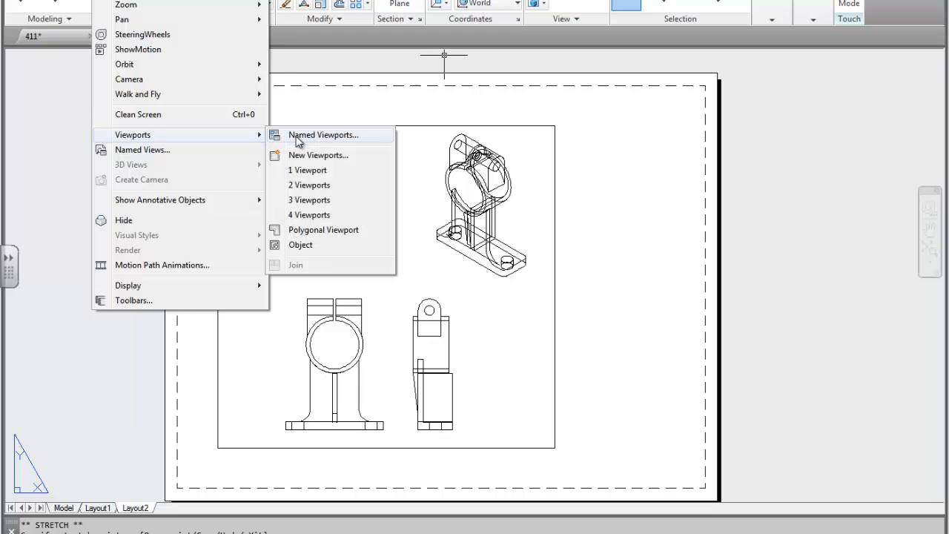
left_click(300, 157)
left_click(527, 394)
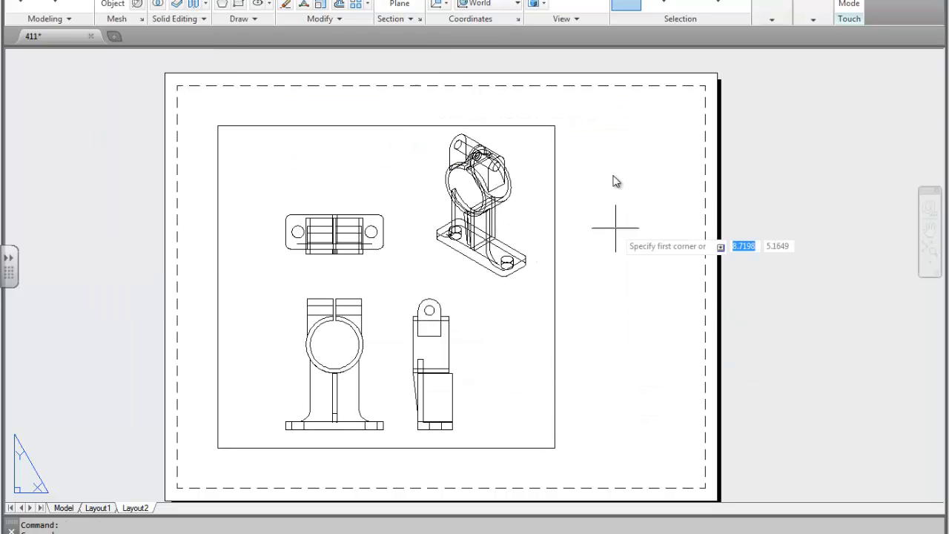
left_click(556, 126)
left_click(695, 329)
Activate the new viewport and frame only the solid bracket in it.
double_click(619, 208)
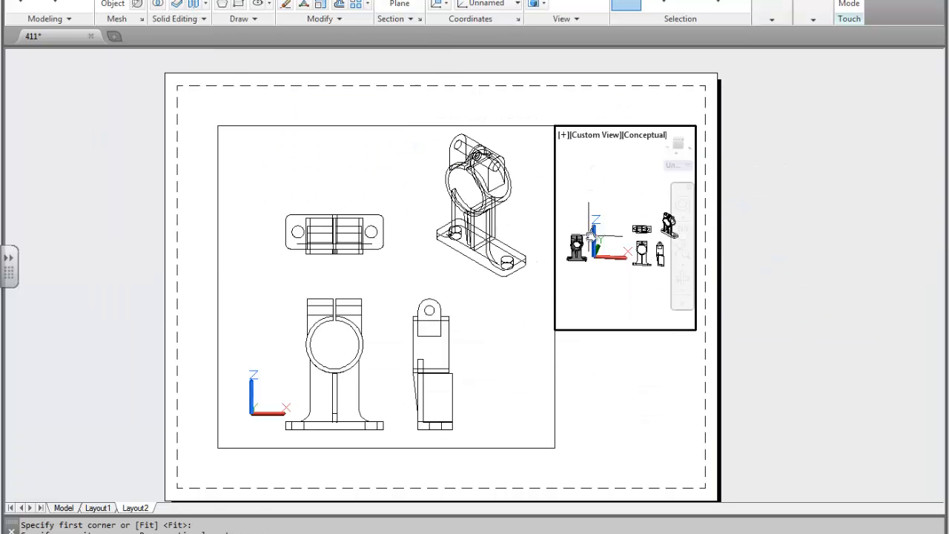
scroll(572, 235, "up", 1)
mouse_move(573, 234)
middle_mouse_down()
mouse_move(647, 215)
mouse_move(563, 200)
middle_mouse_up()
scroll(645, 212, "up", 1)
scroll(620, 228, "up", 1)
middle_click_drag(620, 228, 610, 229)
scroll(610, 227, "up", 1)
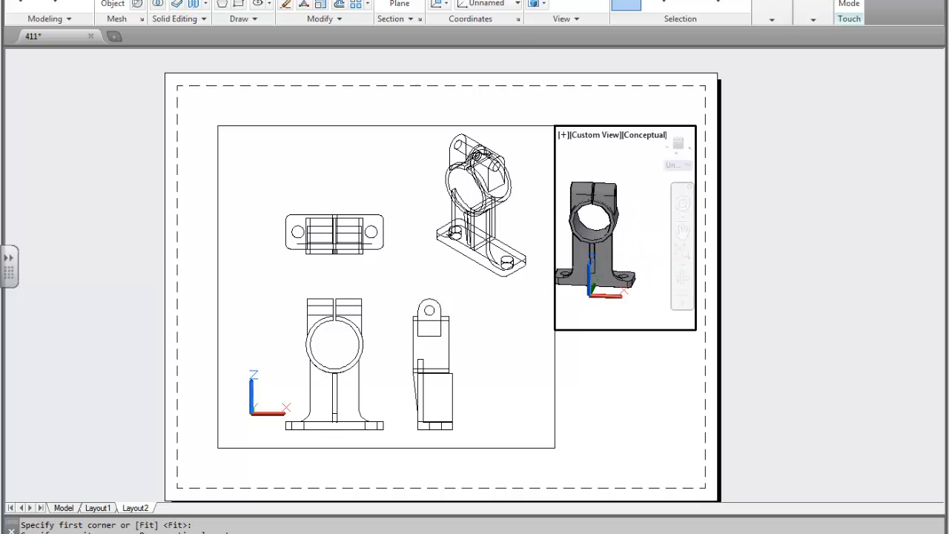
Set the new viewport to SE Isometric, enlarge the bracket to fill it, and return to paper space.
left_click(537, 3)
left_click(560, 94)
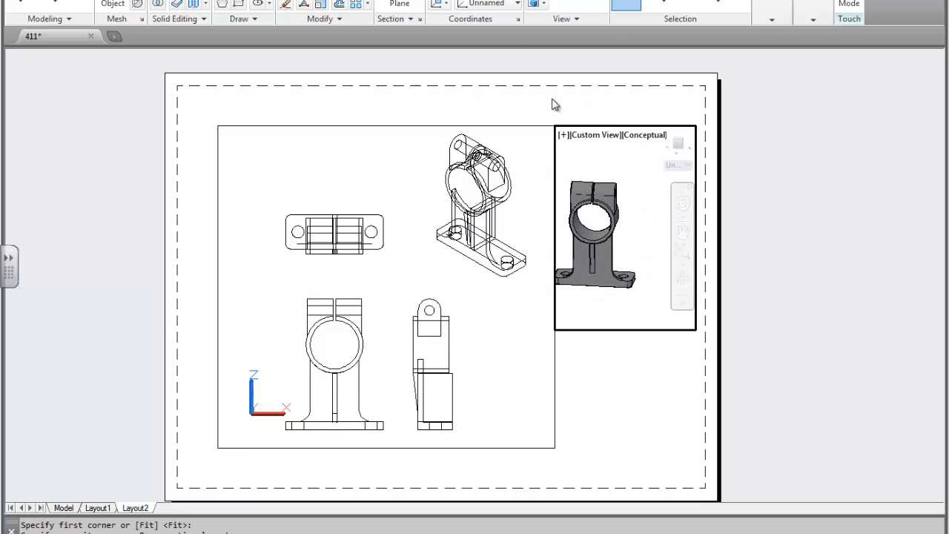
scroll(610, 211, "up", 4)
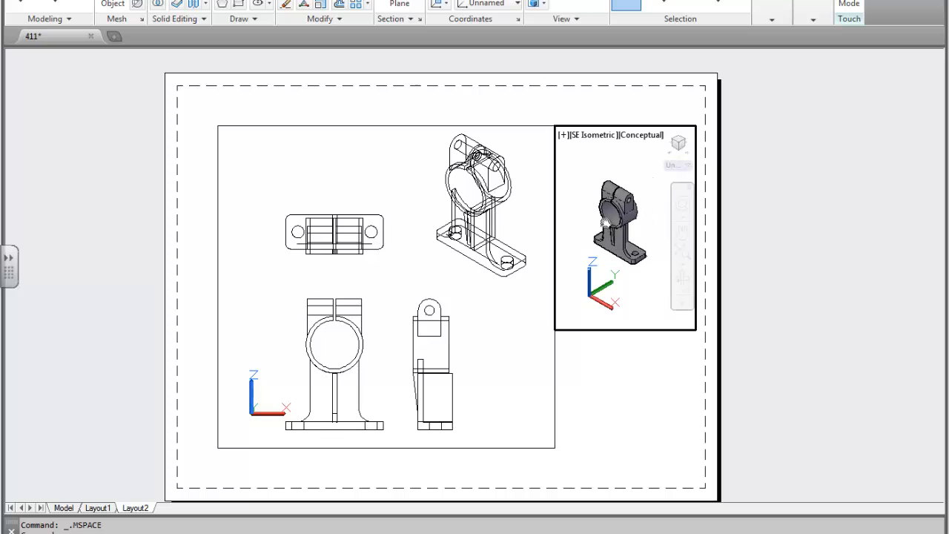
scroll(609, 211, "up", 3)
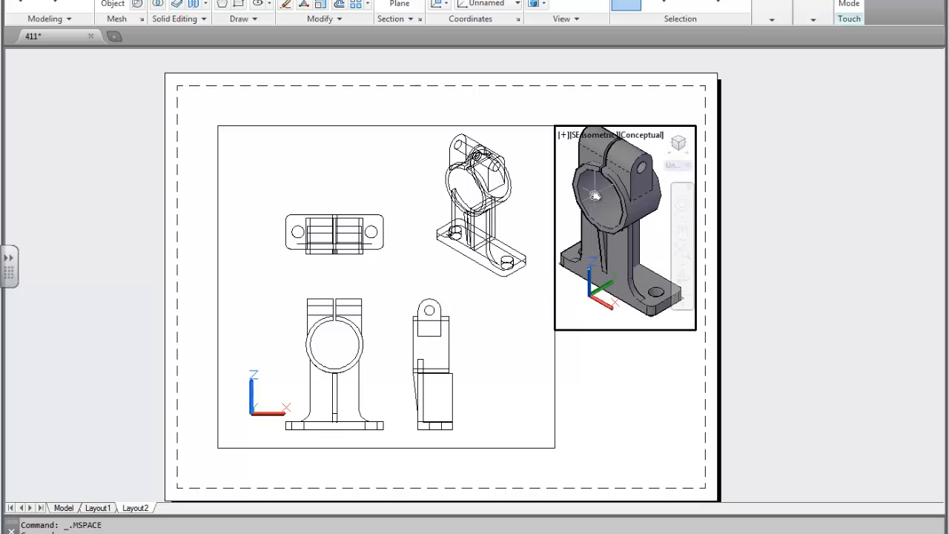
double_click(656, 389)
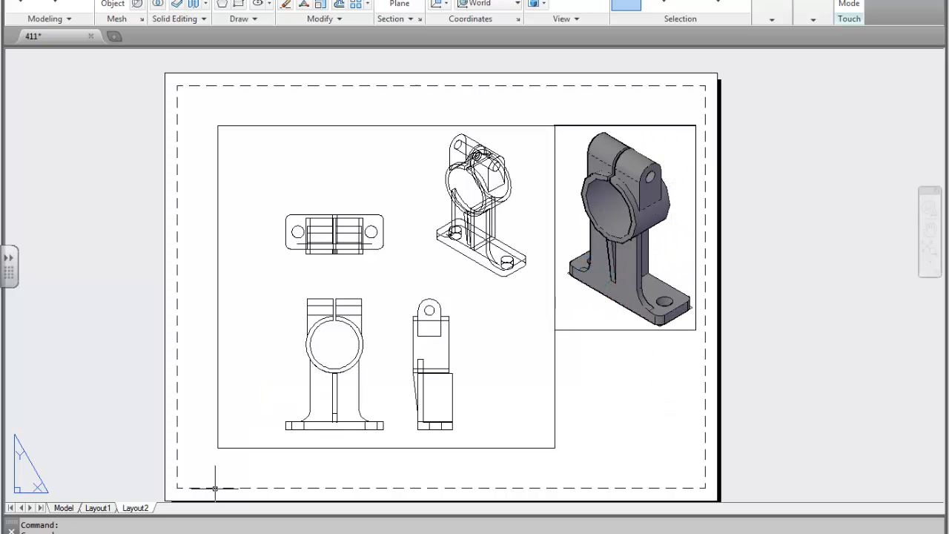
Return to model space and switch to the Front view.
left_click(64, 508)
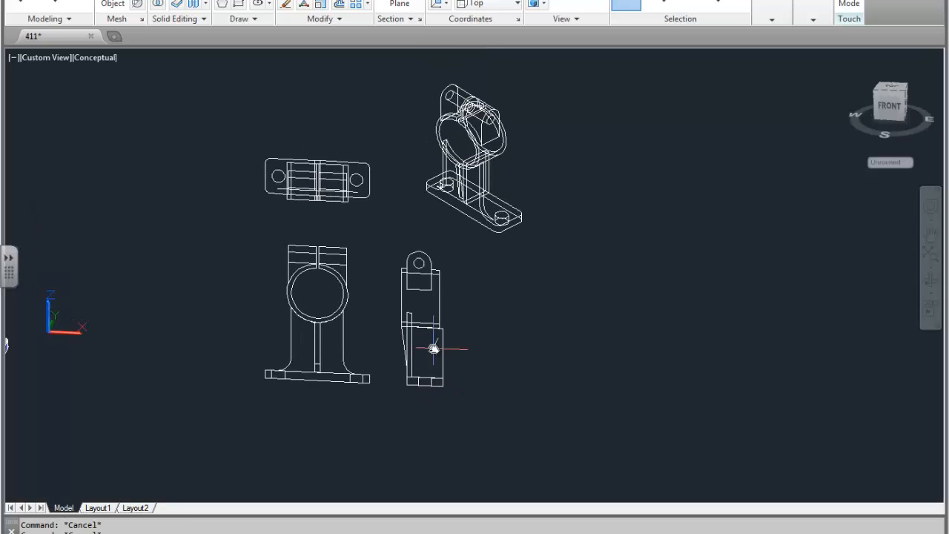
left_click(569, 3)
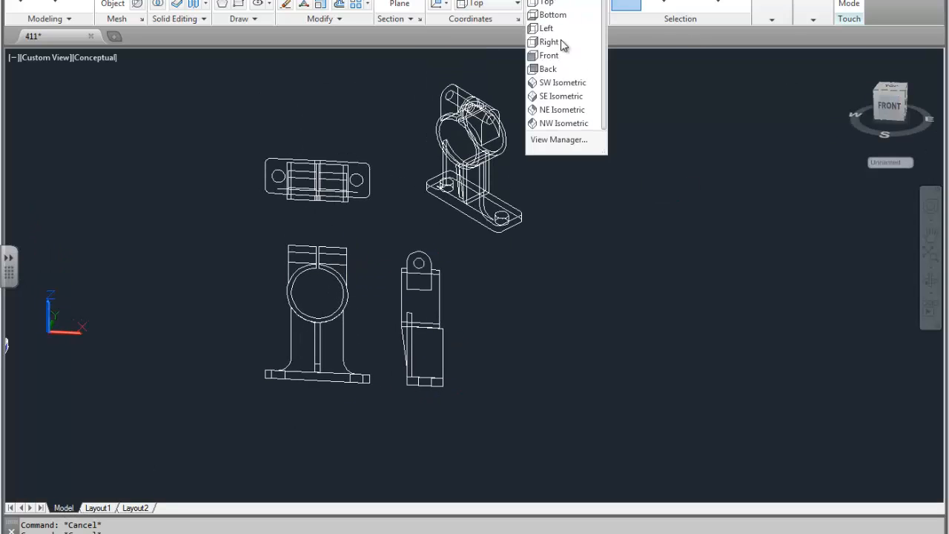
left_click(549, 55)
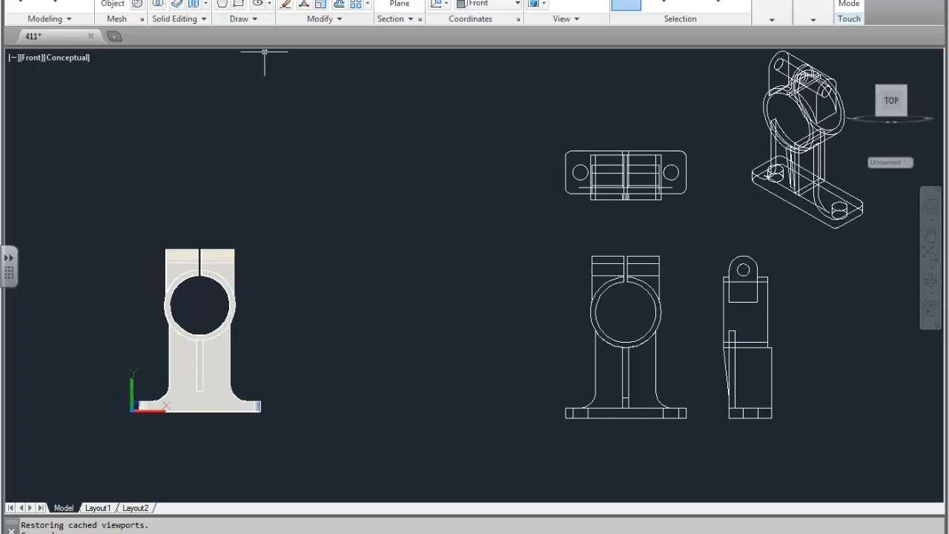
Add a linear dimension below the front view across its full base width, and switch to the reference drawing.
left_click(283, 1)
left_click(253, 1)
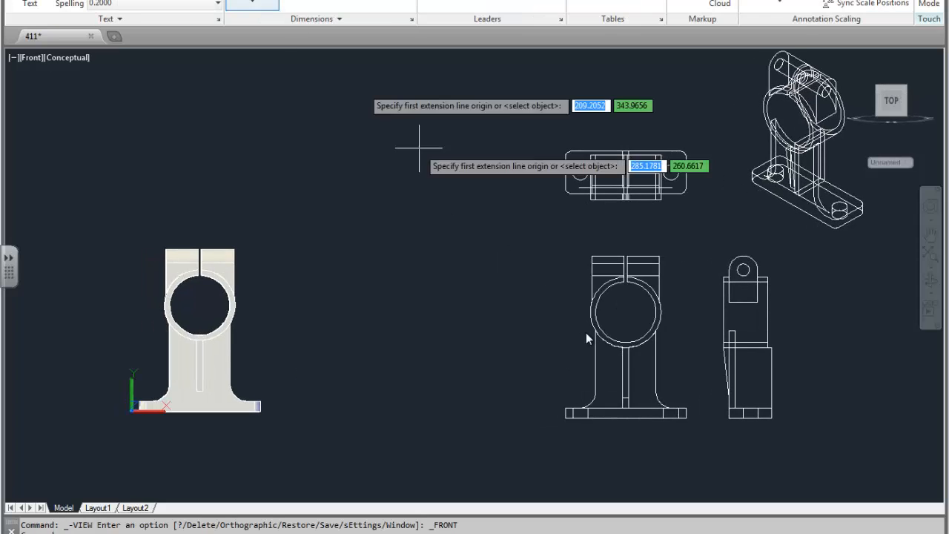
left_click(566, 418)
left_click(687, 420)
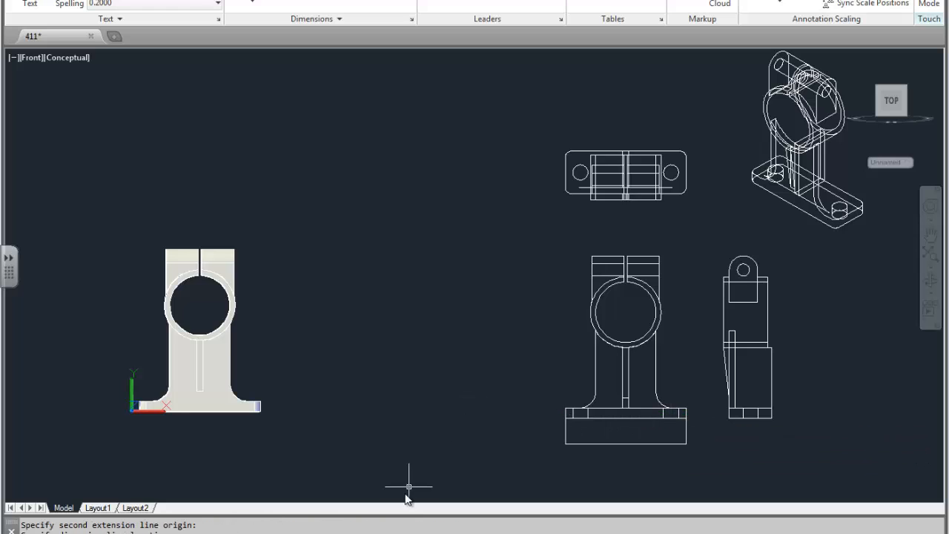
left_click(373, 531)
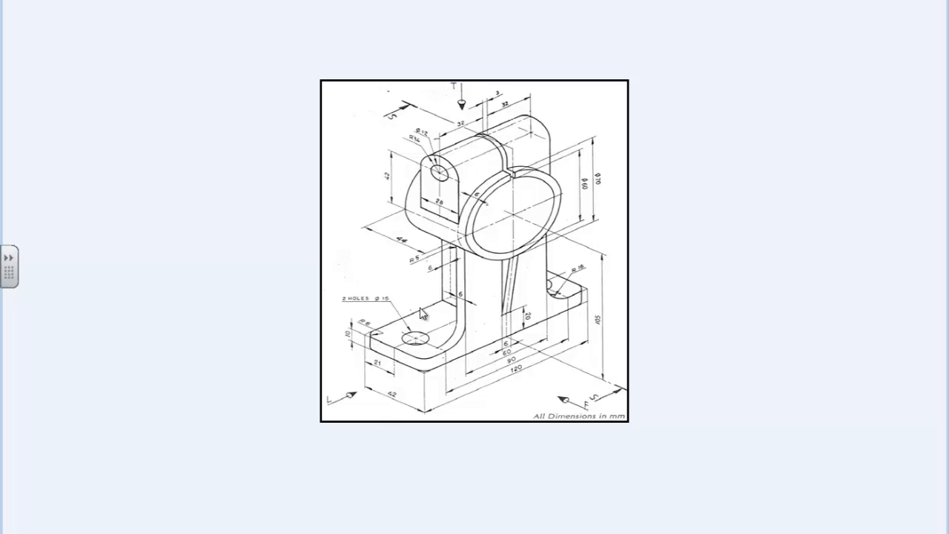